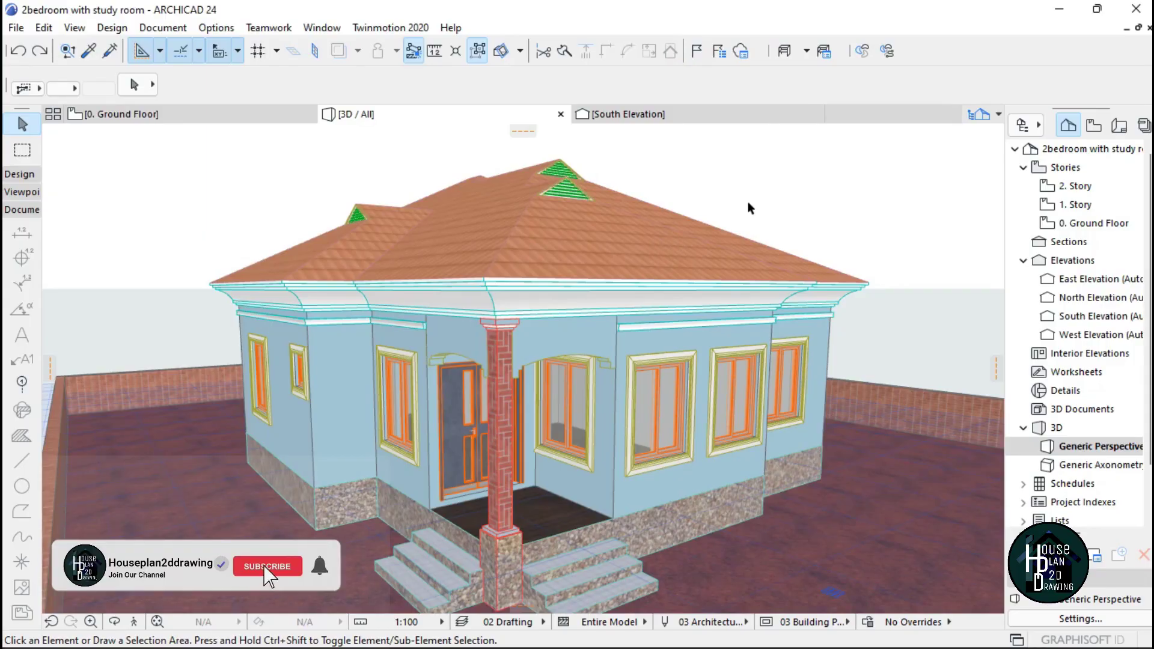
# - Explore the house model in 3D to examine the existing tiled roof and its triangular gable vents
pyautogui.click(134, 621)
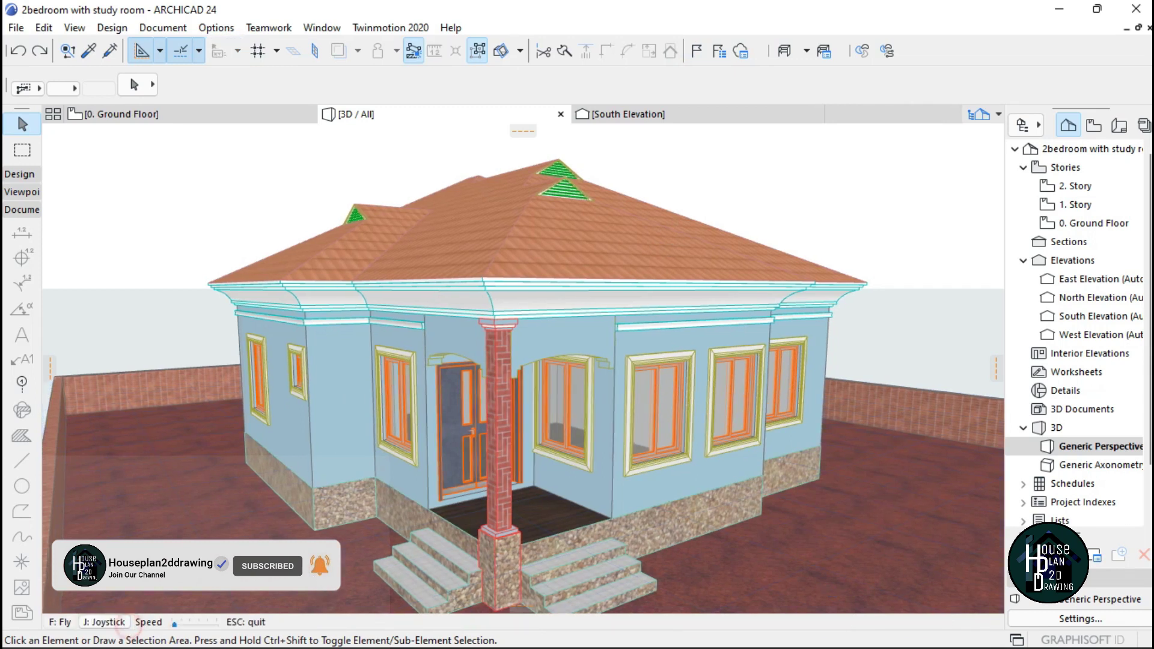
pyautogui.press('Up')
pyautogui.press('Right')
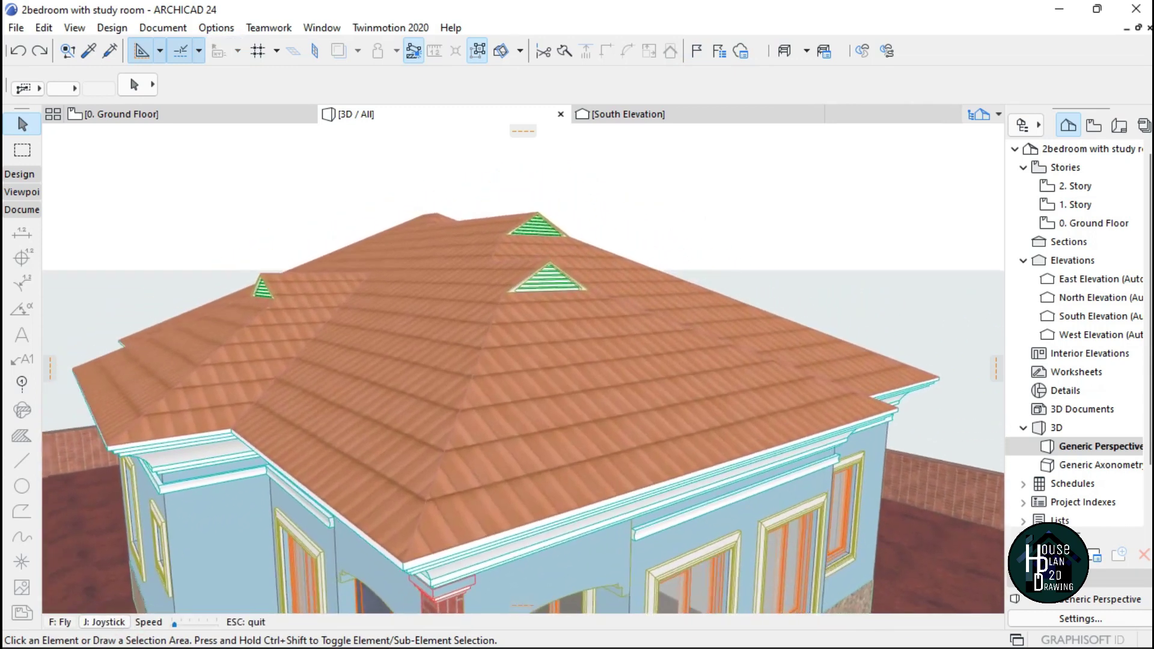
pyautogui.press('Up')
pyautogui.press('Up')
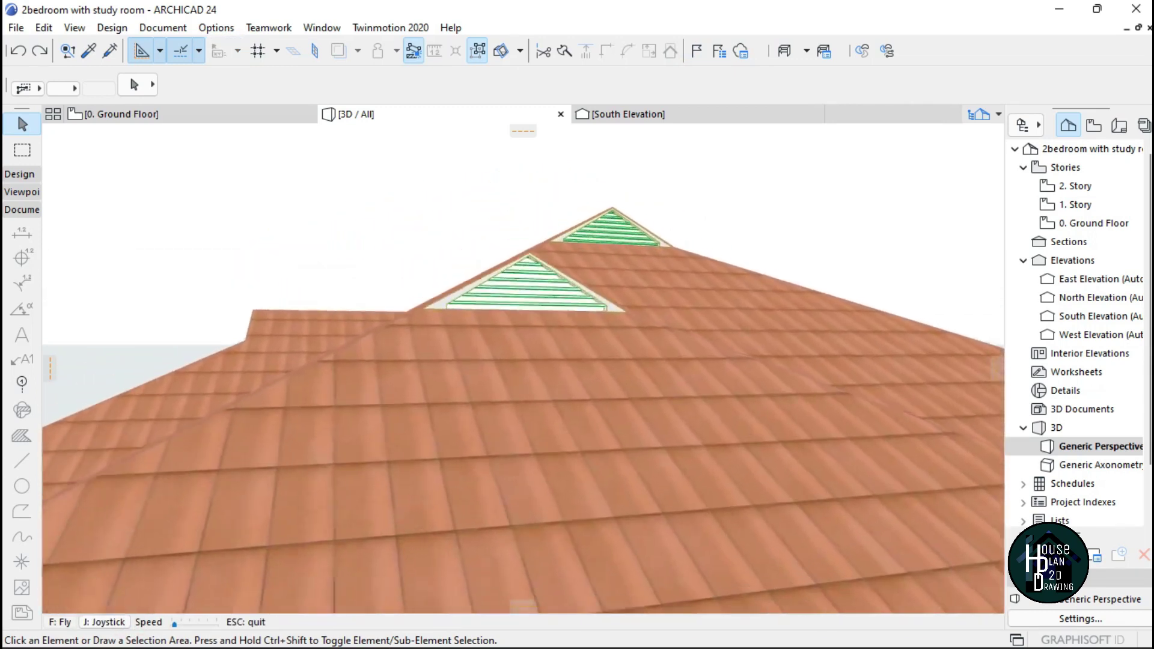
pyautogui.press('pageup')
pyautogui.press('Left')
pyautogui.press('Left')
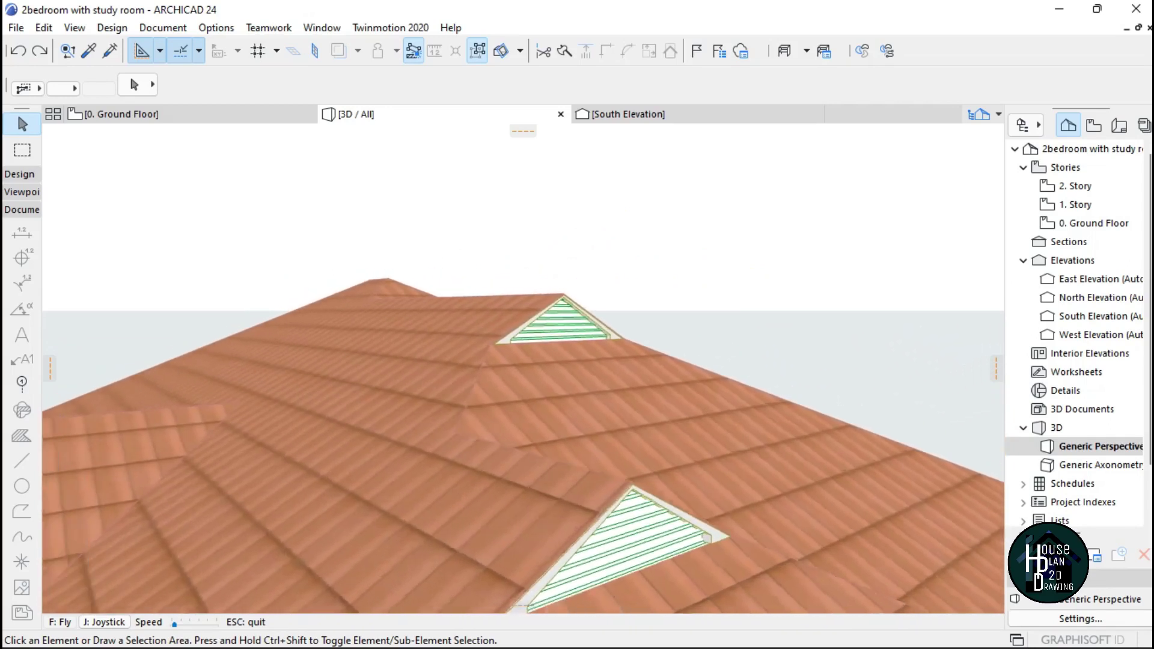
pyautogui.press('Right')
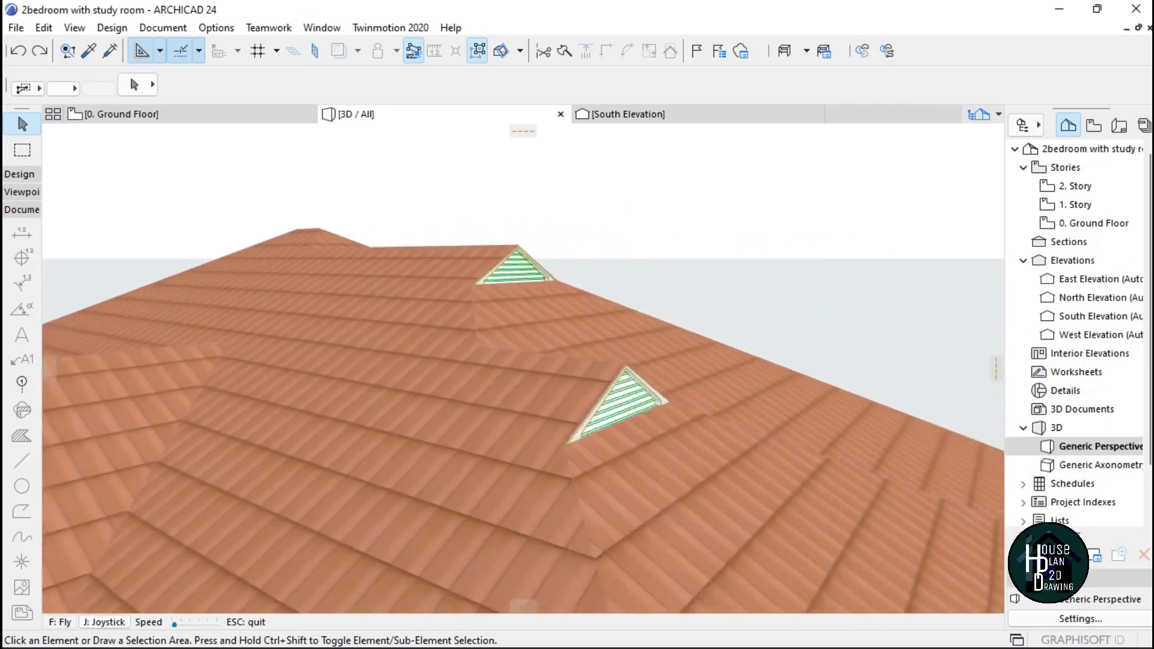
pyautogui.press('Left')
pyautogui.press('Down')
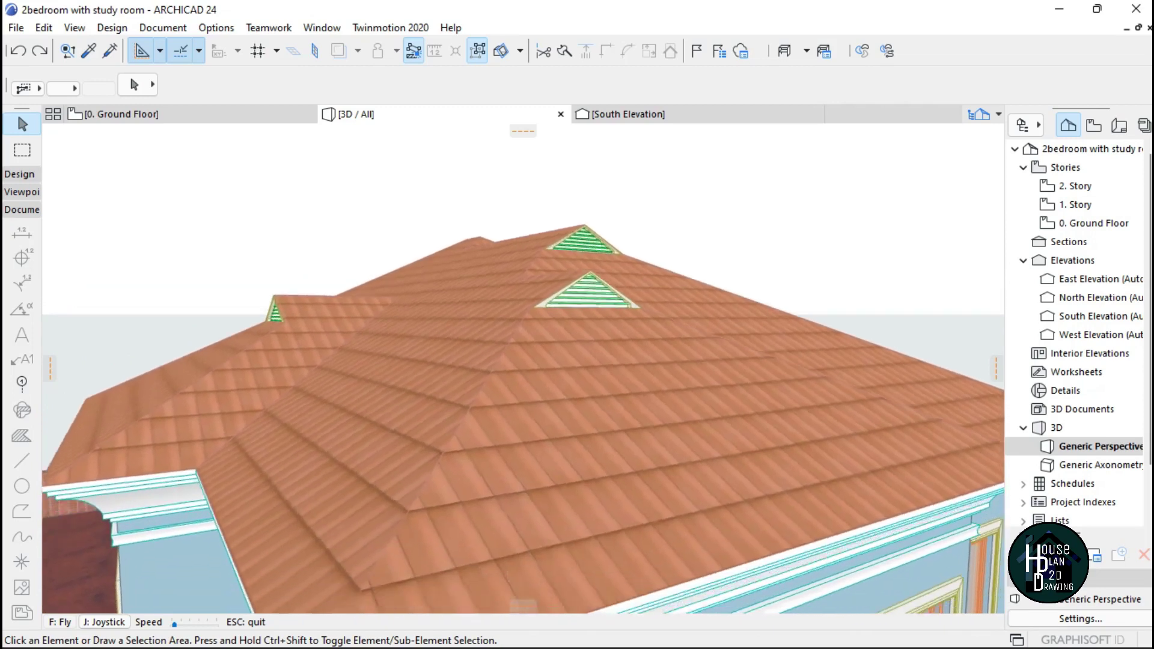
pyautogui.press('Up')
pyautogui.press('Down')
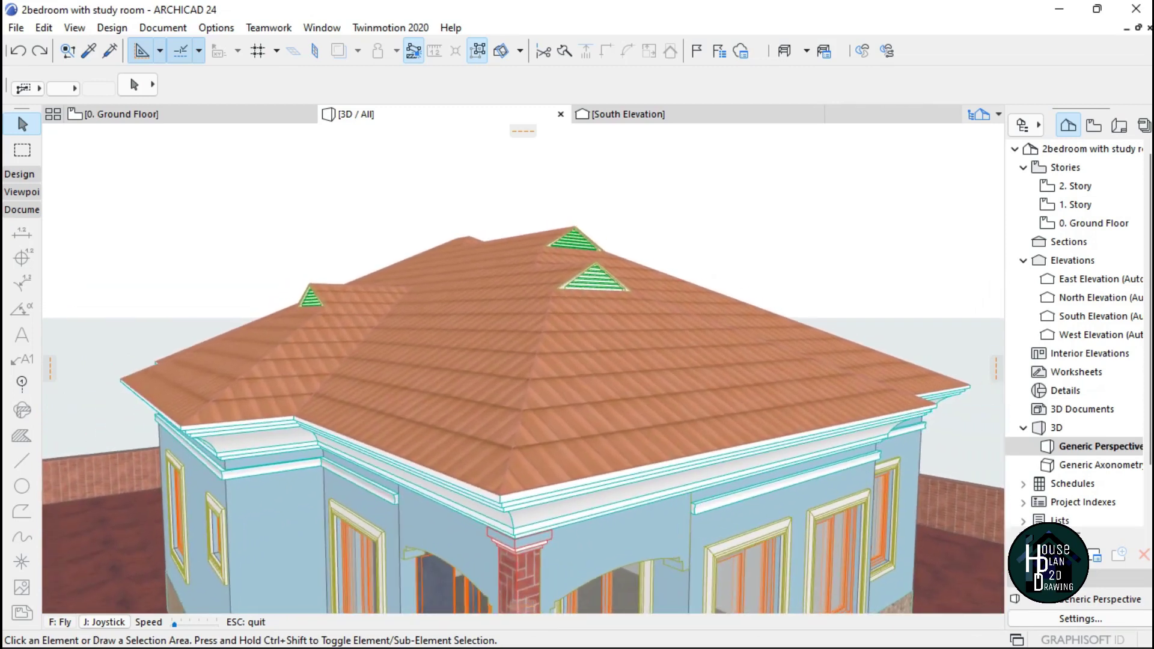
pyautogui.press('Down')
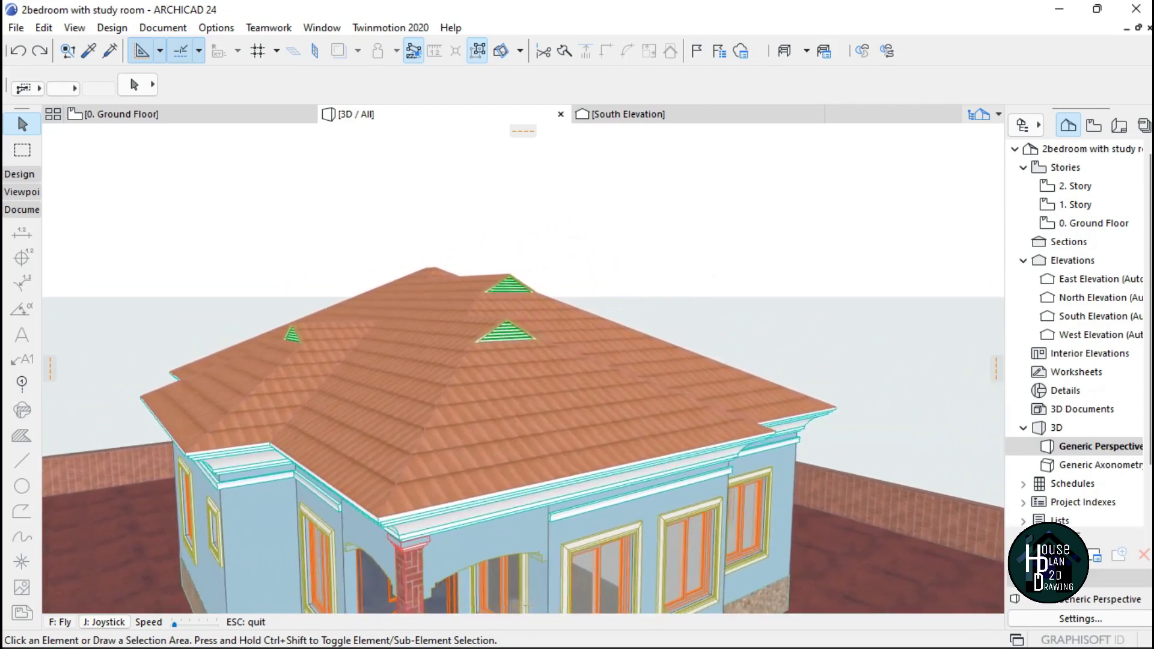
pyautogui.press('Escape')
# - Delete the whole existing tiled roof as one group, with group suspension turned off
pyautogui.click(510, 377)
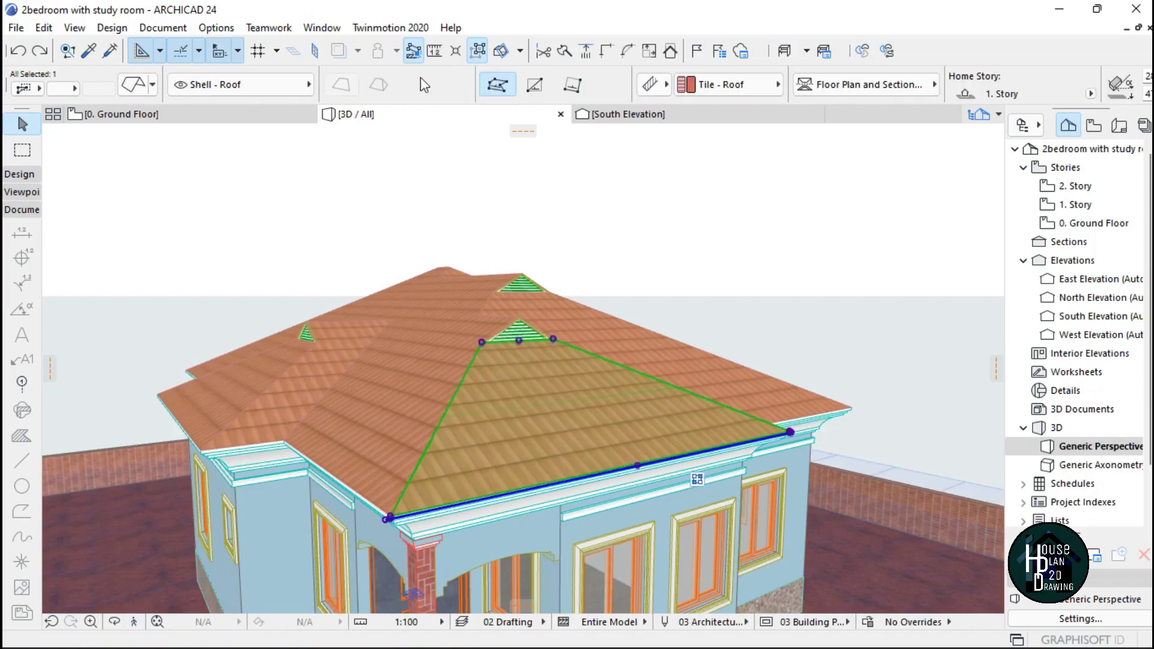
pyautogui.click(476, 51)
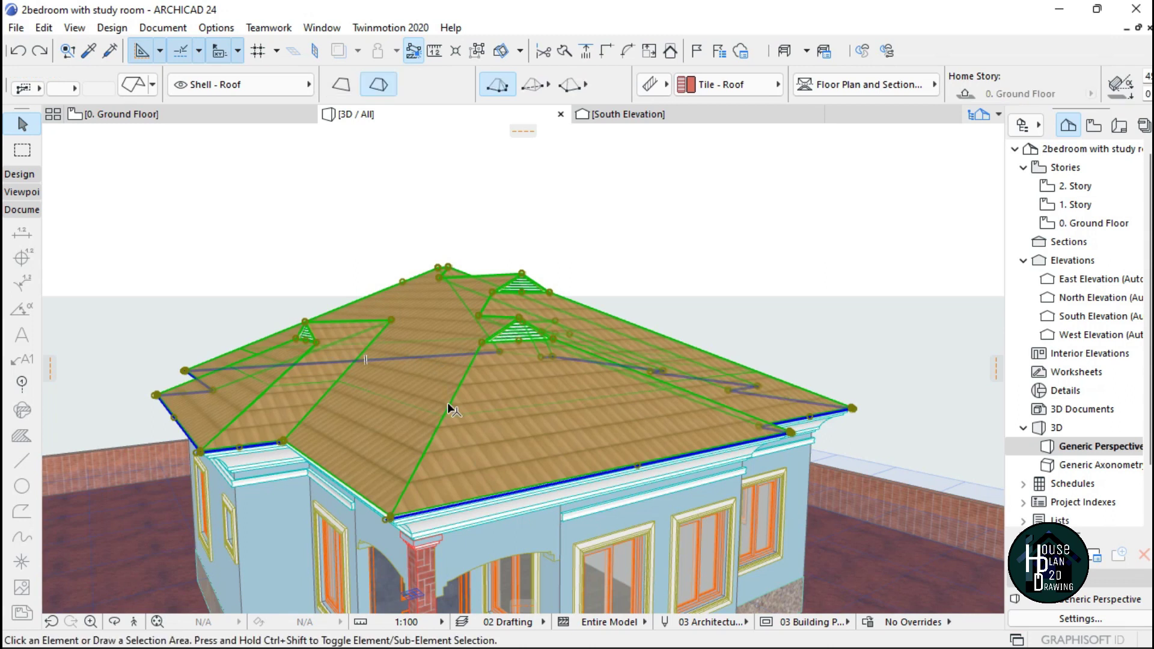
pyautogui.press('Delete')
# - Delete the green triangular gable vents and the leftover vent frame floating above the house
pyautogui.click(308, 341)
pyautogui.press('Delete')
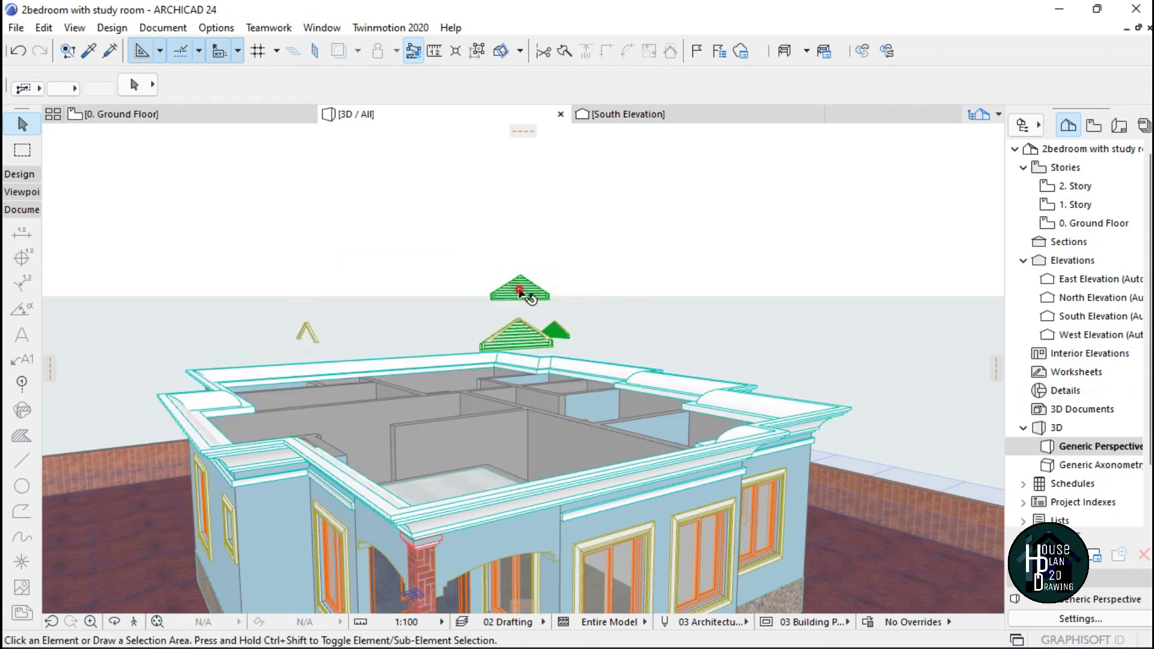
pyautogui.click(519, 293)
pyautogui.press('Delete')
pyautogui.click(515, 338)
pyautogui.press('Delete')
pyautogui.click(536, 331)
pyautogui.press('Delete')
pyautogui.click(306, 327)
pyautogui.press('Delete')
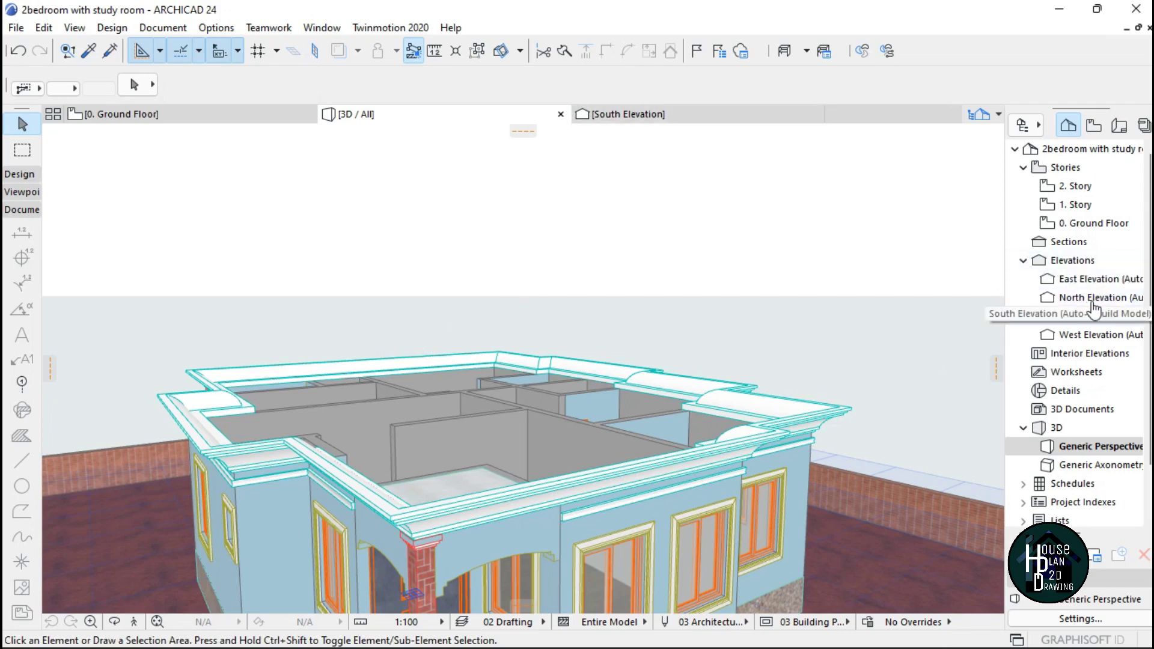
# - Open the 1. Story floor plan and ready the multi-plane Roof tool with its current default settings
pyautogui.click(1081, 205)
pyautogui.doubleClick(1081, 205)
pyautogui.scroll(-5, 540, 335)
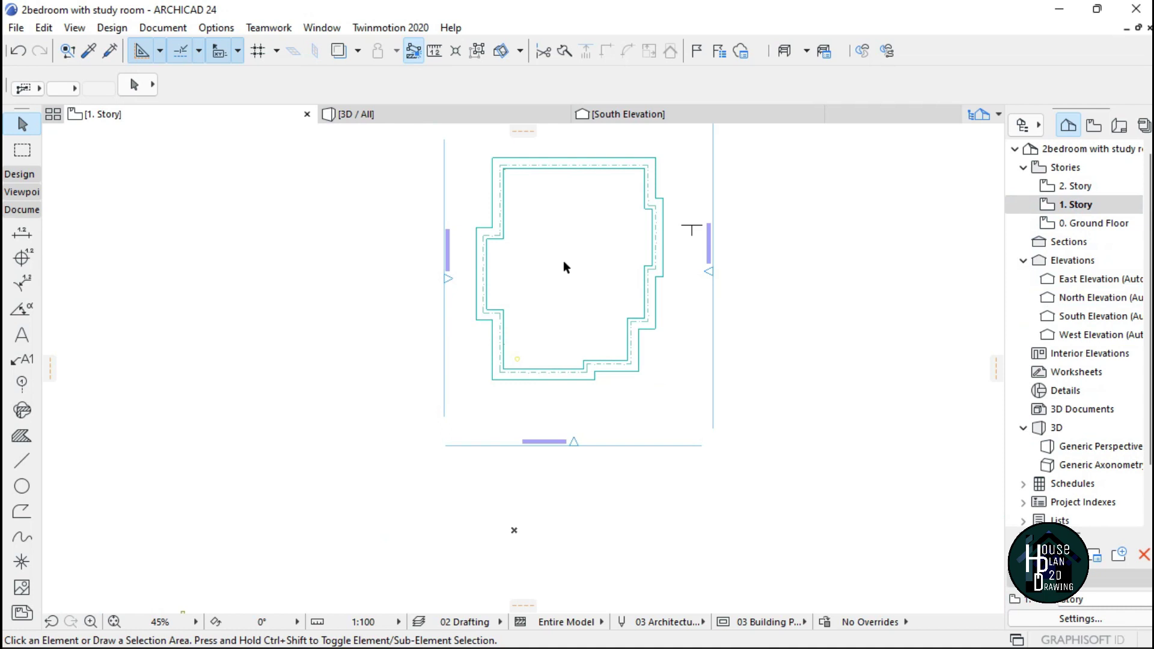
pyautogui.scroll(1, 614, 216)
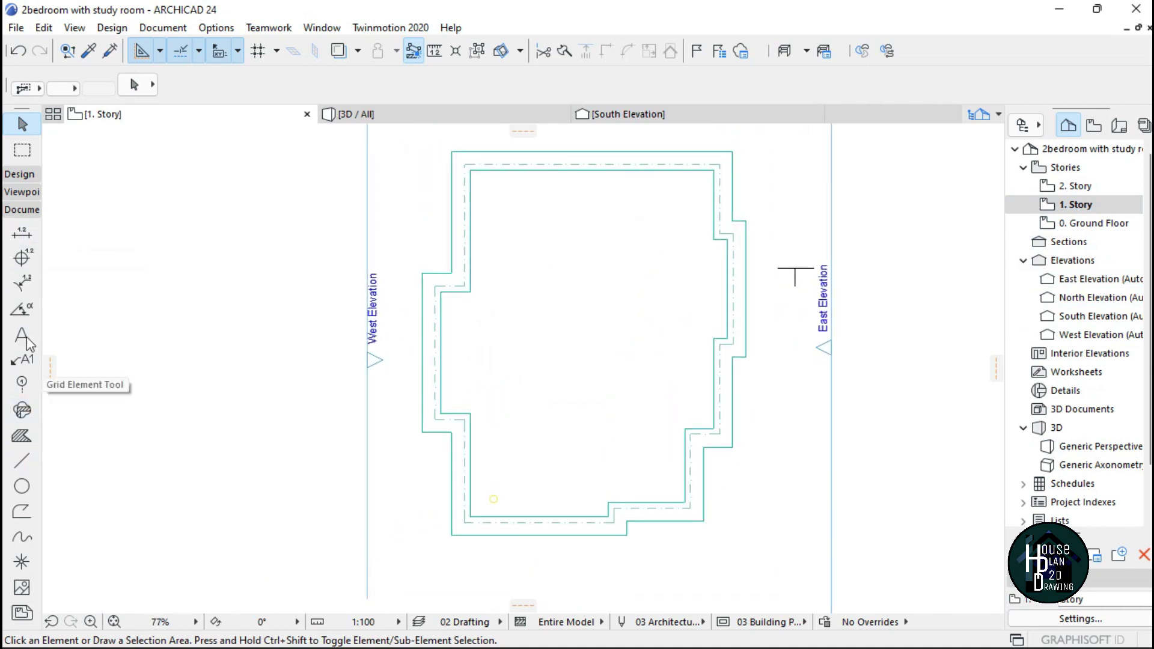
pyautogui.click(33, 175)
pyautogui.scroll(3, 28, 272)
pyautogui.click(22, 296)
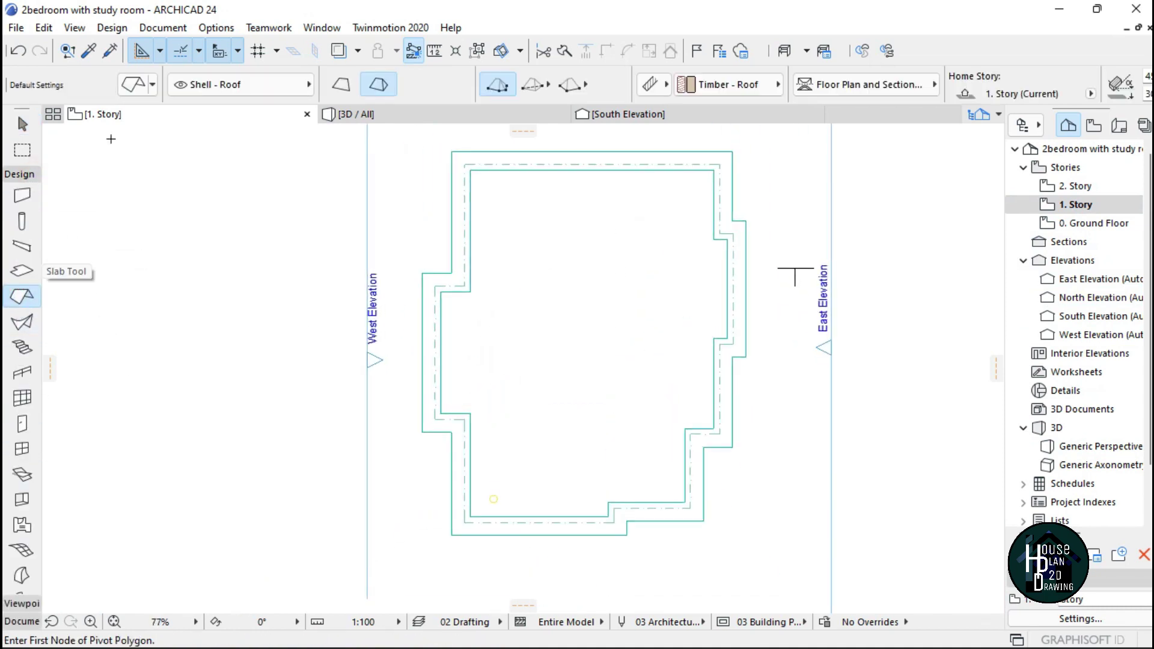
pyautogui.click(134, 85)
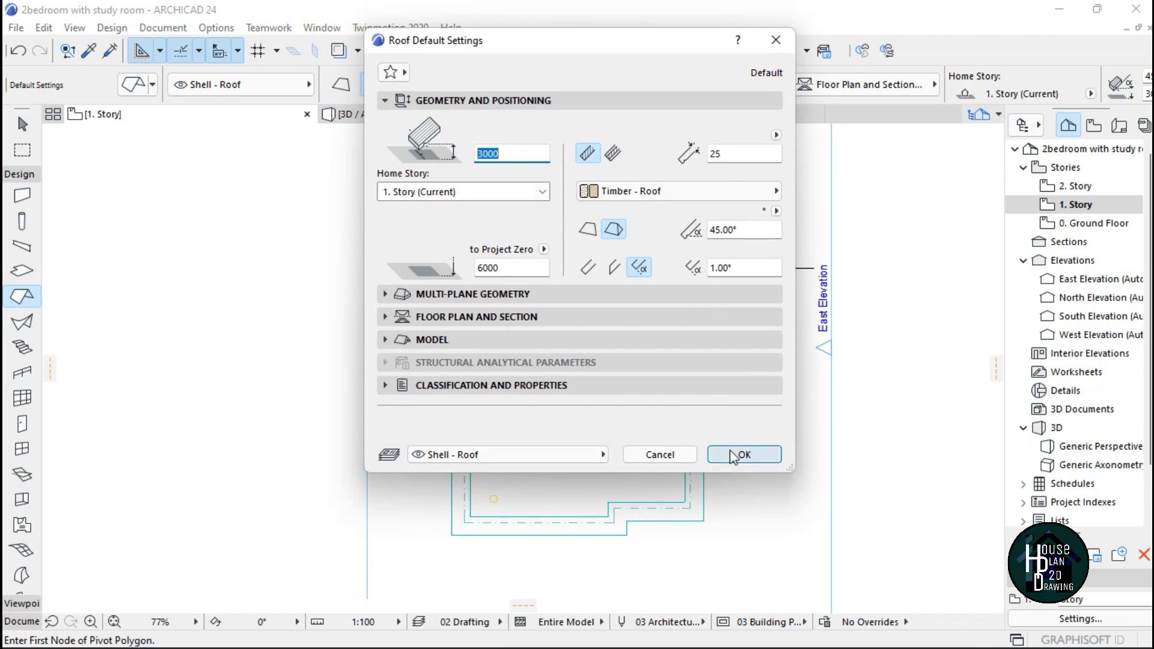
pyautogui.click(730, 451)
# - Trace the roof's pivot polygon along the cornice's outer edge from the northwest corner down the west side to the southwest corner
pyautogui.scroll(6, 453, 149)
pyautogui.click(446, 143)
pyautogui.scroll(-4, 535, 276)
pyautogui.scroll(1, 475, 388)
pyautogui.click(497, 386)
pyautogui.click(448, 387)
pyautogui.scroll(-4, 446, 241)
pyautogui.scroll(3, 442, 391)
pyautogui.click(433, 391)
pyautogui.click(475, 390)
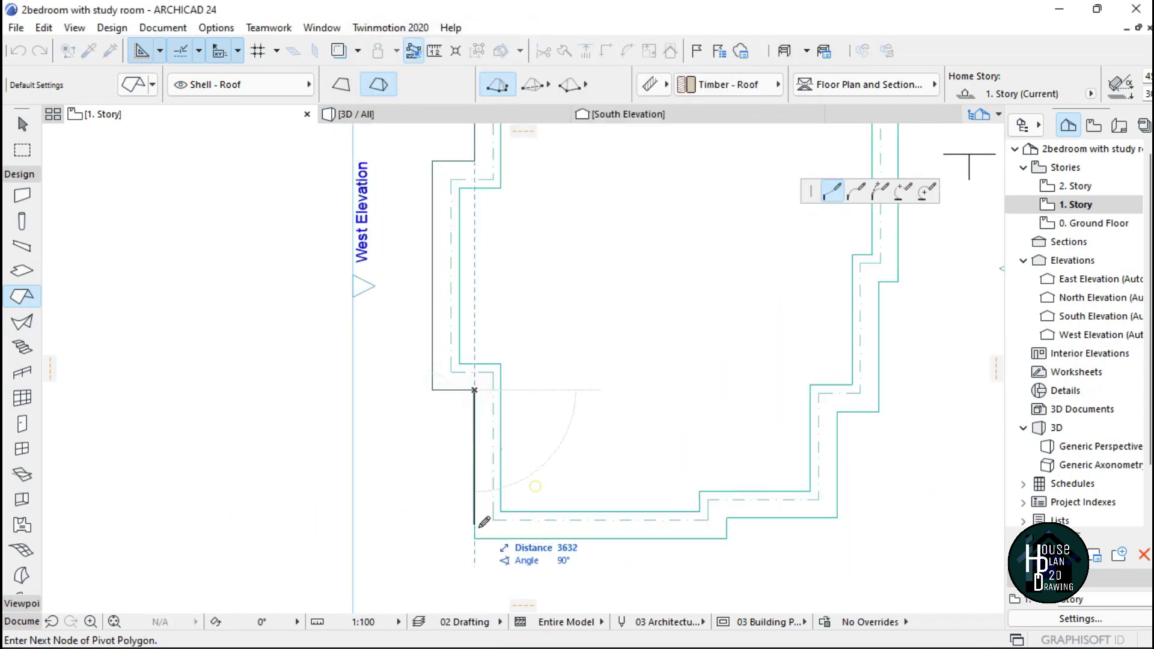
pyautogui.click(475, 539)
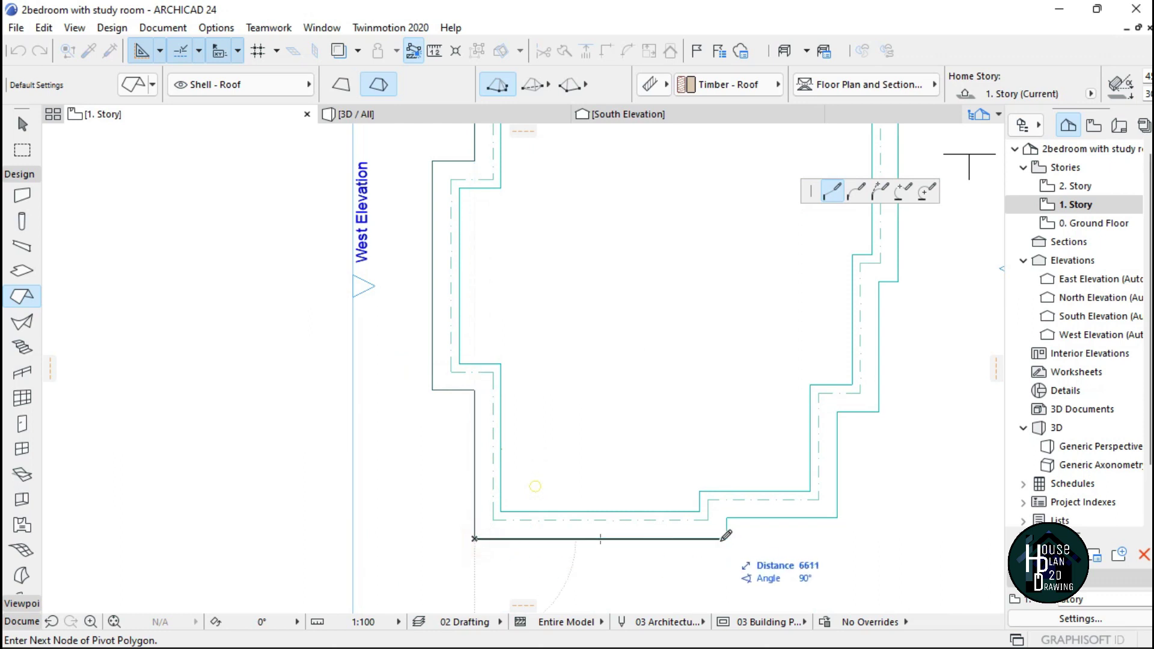
# - Continue the roof's pivot polygon along the south and east cornice edges and close it at the northwest corner
pyautogui.click(837, 516)
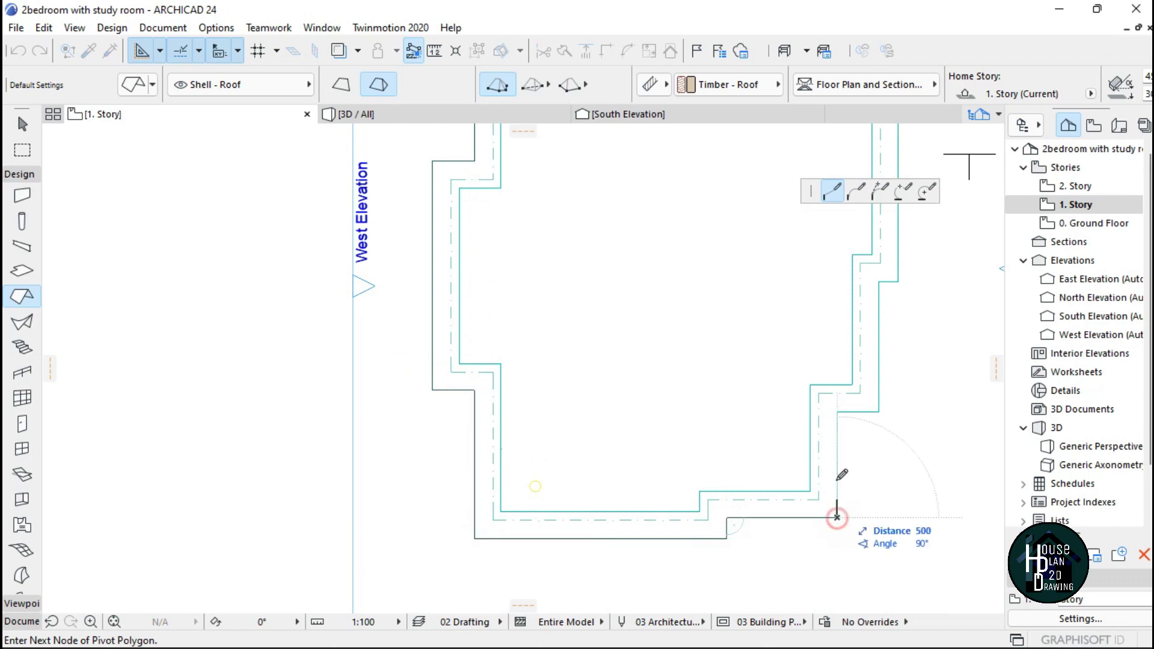
pyautogui.click(879, 412)
pyautogui.scroll(-4, 881, 408)
pyautogui.scroll(5, 891, 352)
pyautogui.click(779, 448)
pyautogui.scroll(1, 801, 492)
pyautogui.scroll(4, 799, 488)
pyautogui.scroll(-3, 840, 434)
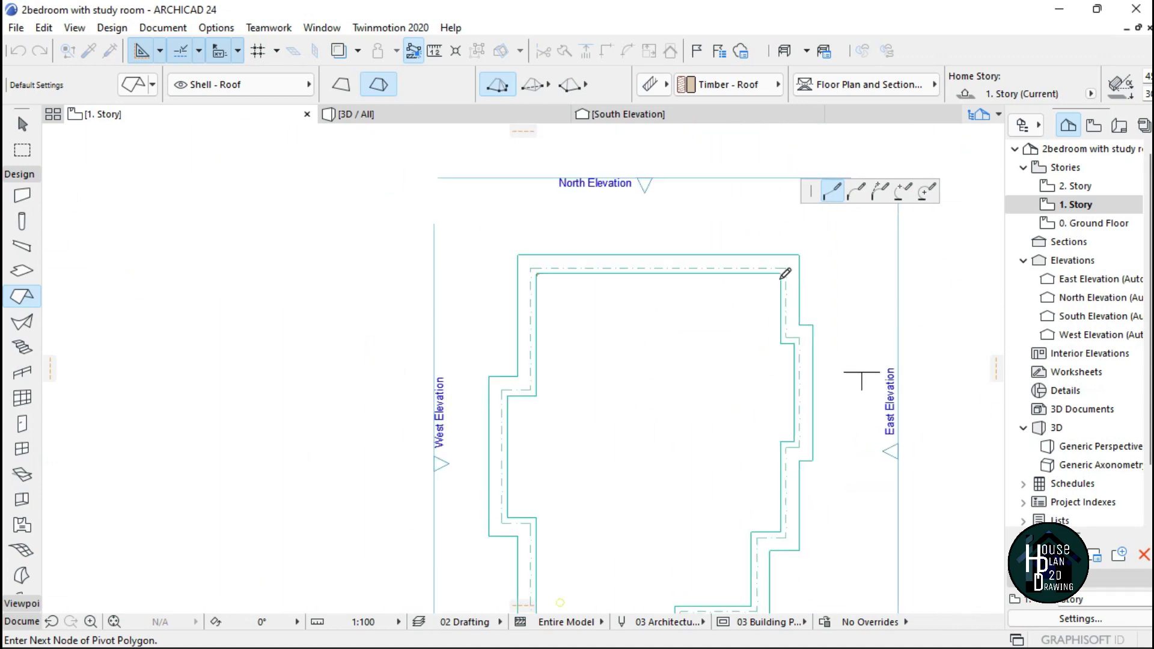
pyautogui.scroll(3, 857, 388)
pyautogui.scroll(4, 838, 395)
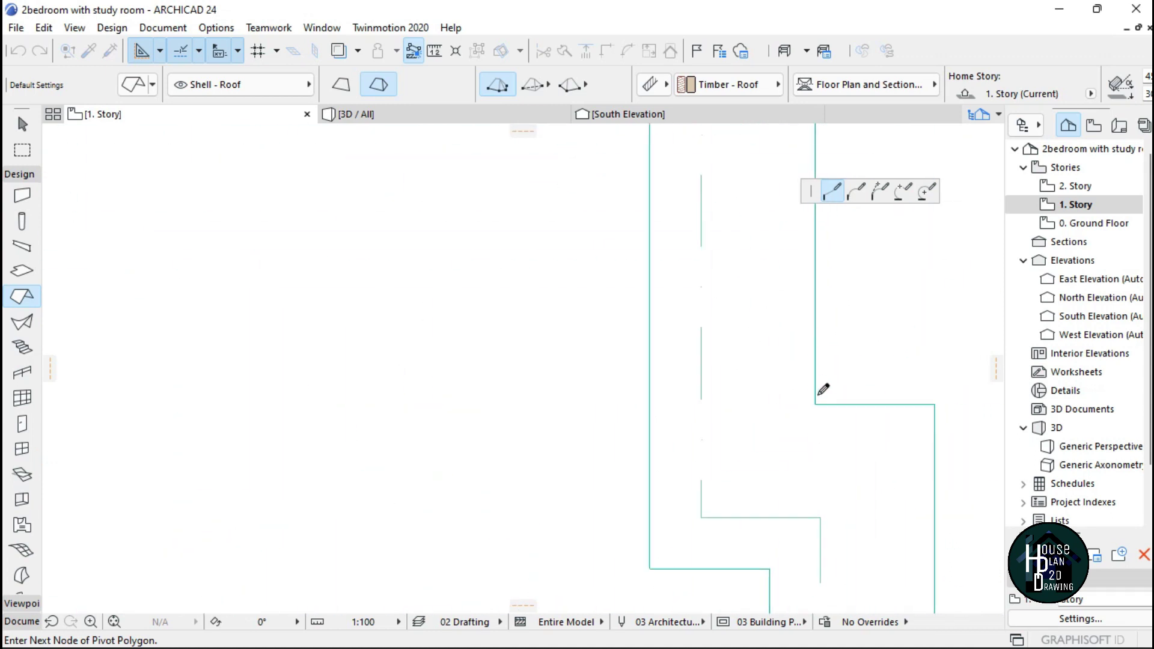
pyautogui.click(821, 404)
pyautogui.scroll(-3, 809, 288)
pyautogui.scroll(-4, 839, 287)
pyautogui.click(485, 285)
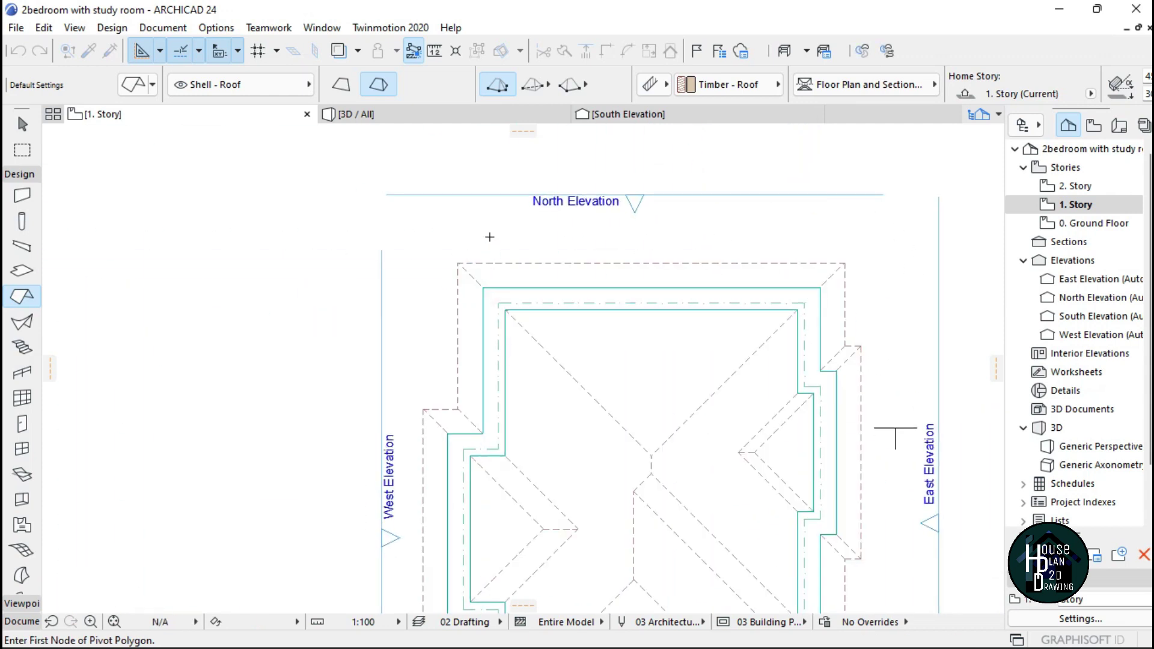
# - Set the new roof's eaves overhang offset to 0 in its multi-plane geometry settings
pyautogui.scroll(-5, 526, 238)
pyautogui.scroll(3, 567, 329)
pyautogui.keyDown('shift'); pyautogui.click(578, 353); pyautogui.keyUp('shift')
pyautogui.click(577, 353)
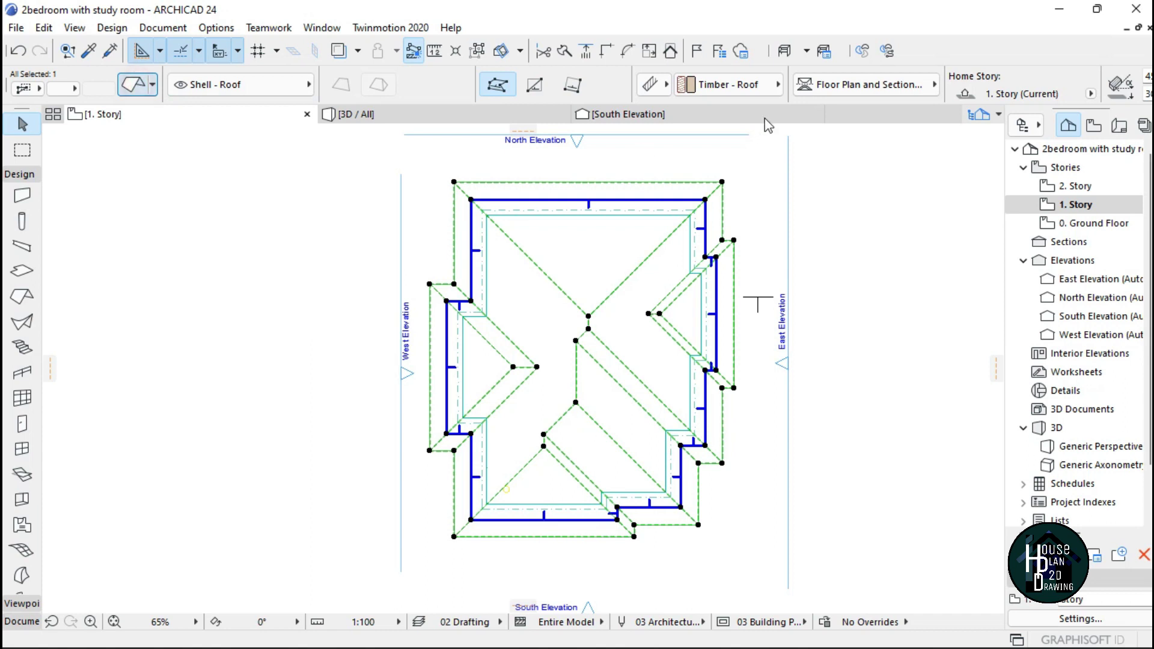
pyautogui.click(456, 289)
pyautogui.doubleClick(510, 311)
pyautogui.write('0')
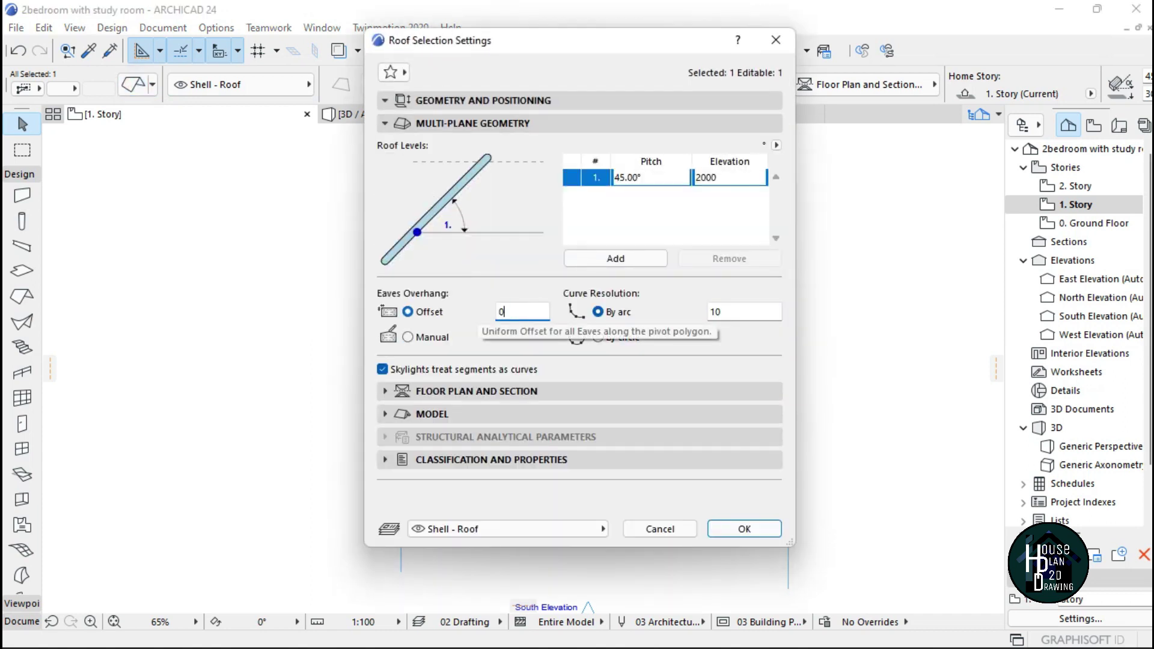
pyautogui.press('Return')
pyautogui.click(660, 291)
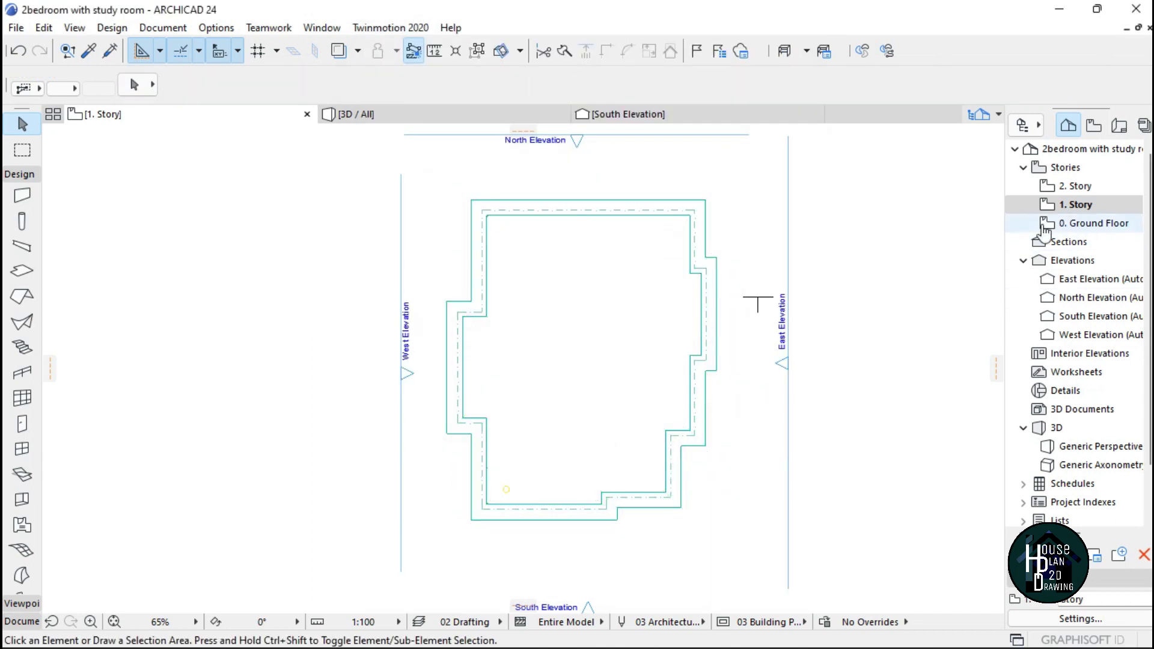
# - Change the new roof's composite to Tile - Roof in the 3D view
pyautogui.click(477, 121)
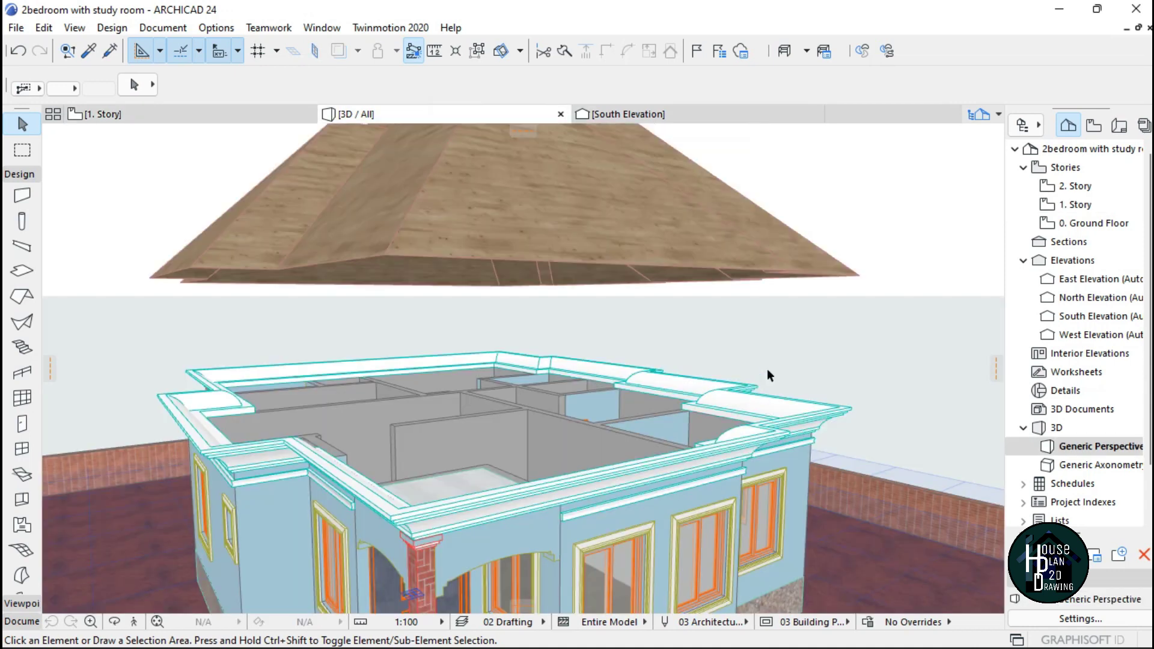
pyautogui.click(468, 245)
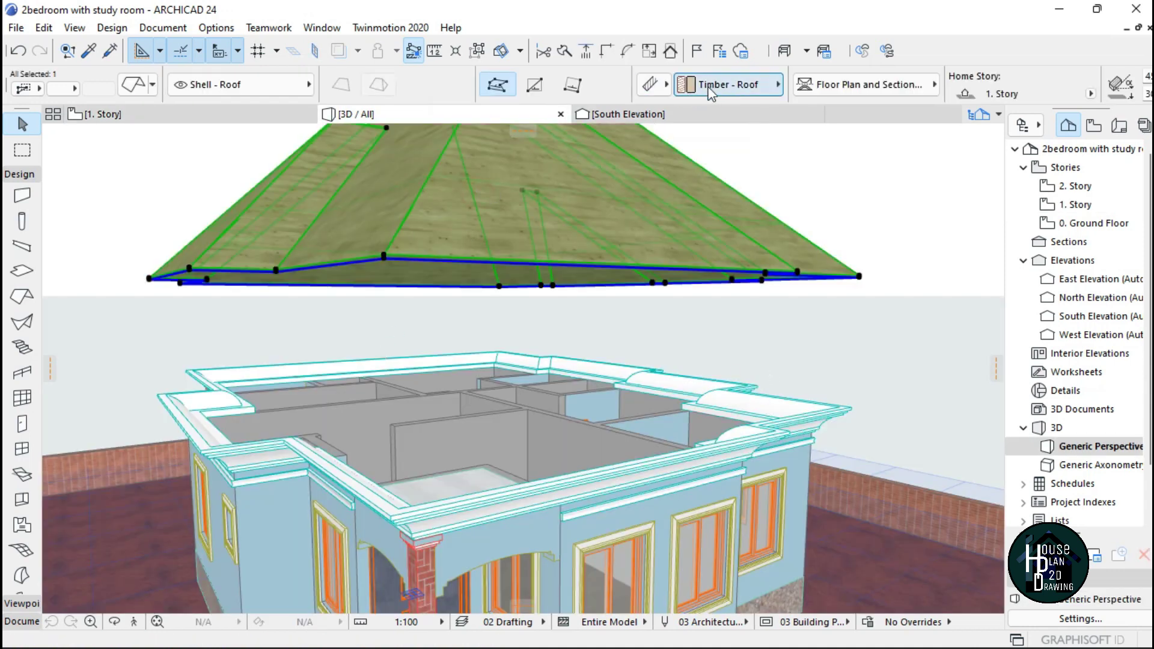
pyautogui.click(709, 85)
pyautogui.click(351, 373)
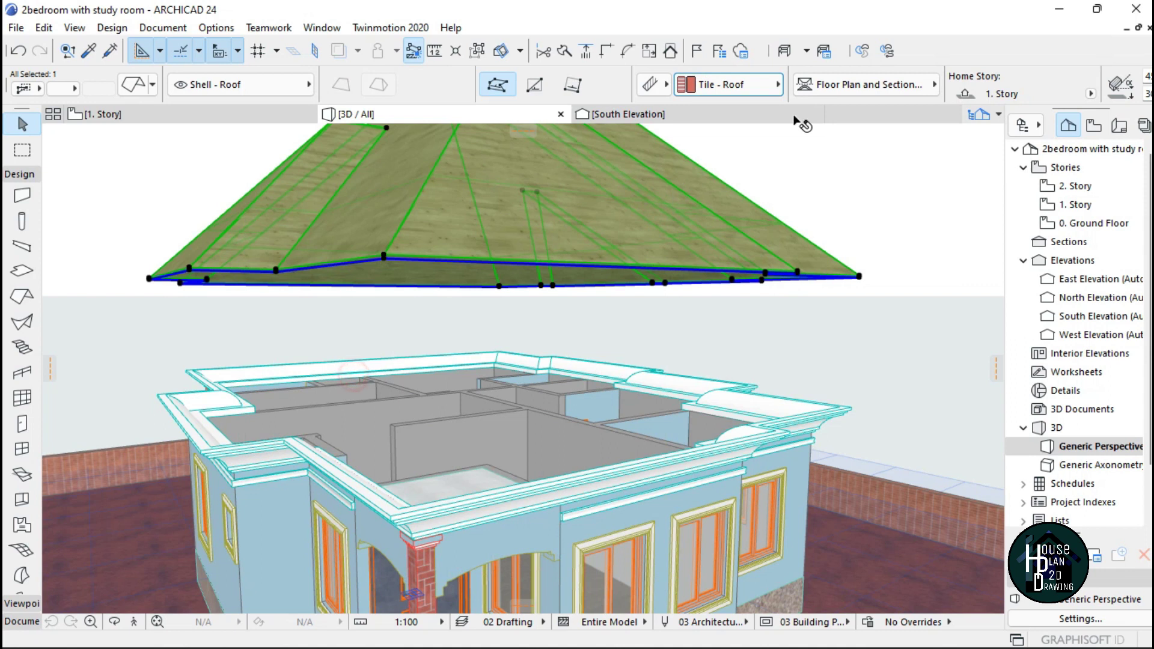
pyautogui.press('Escape')
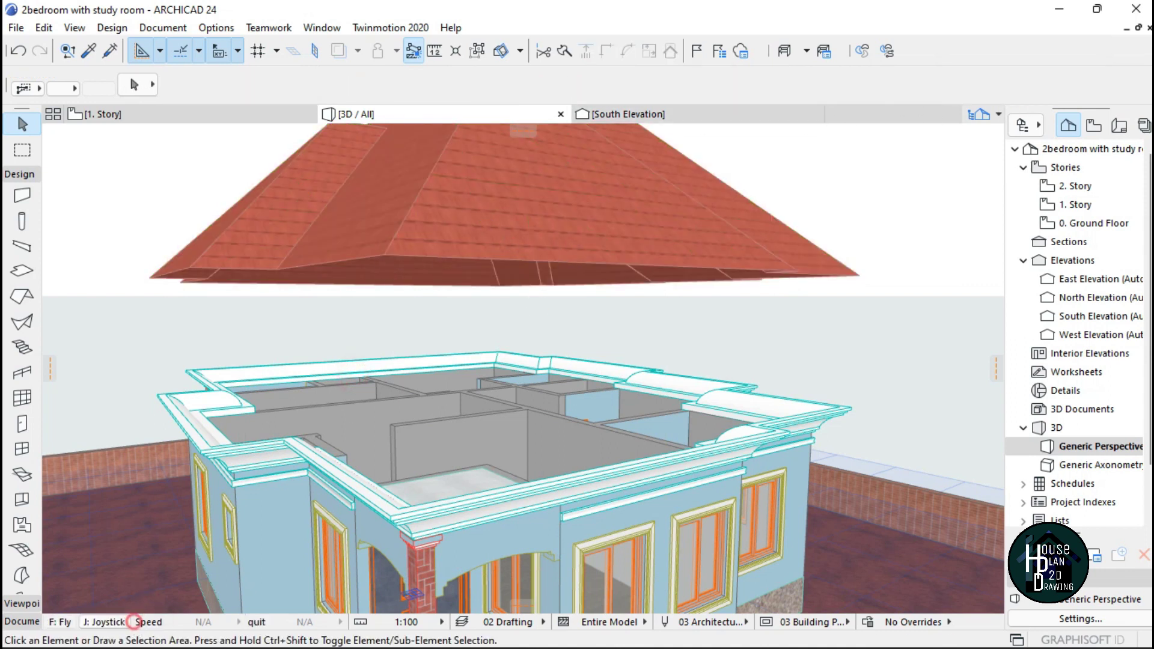
# - In the South Elevation, move the new roof straight down 2535 mm so its lower west corner meets the cornice's top corner
pyautogui.press('Down')
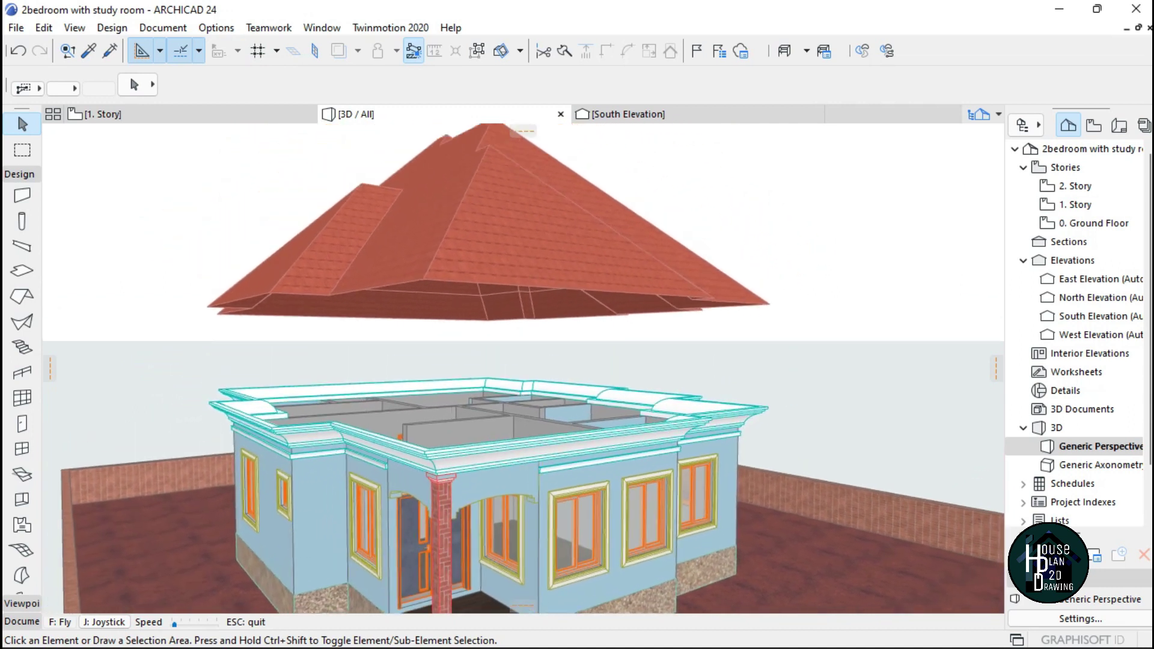
pyautogui.press('Down')
pyautogui.press('Escape')
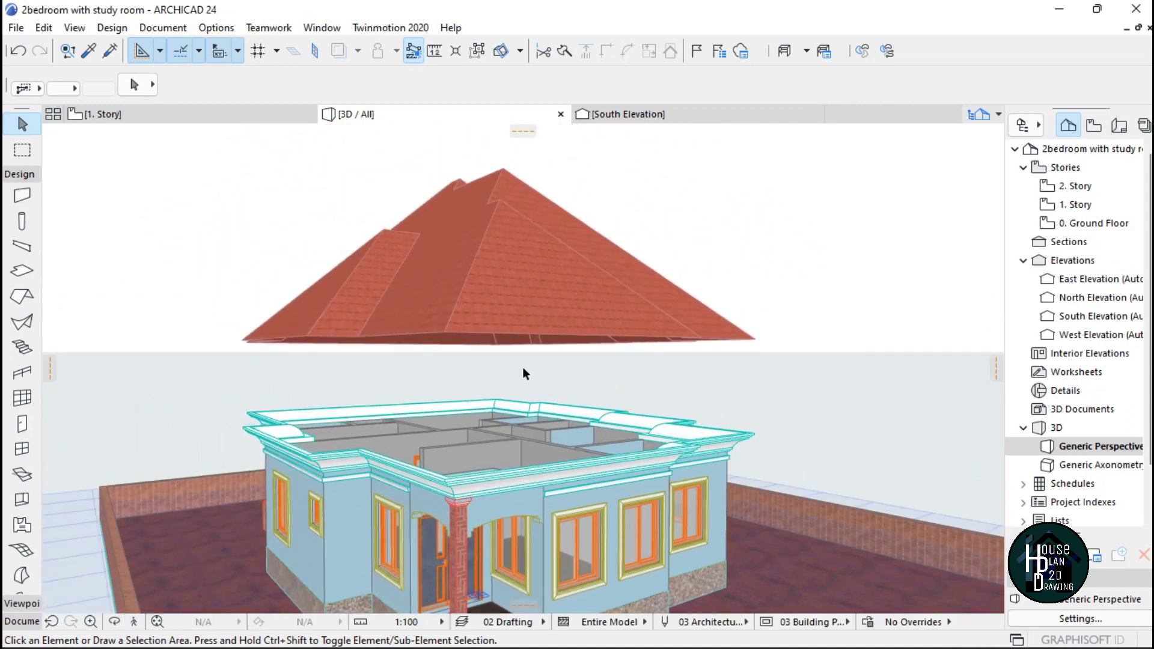
pyautogui.click(658, 117)
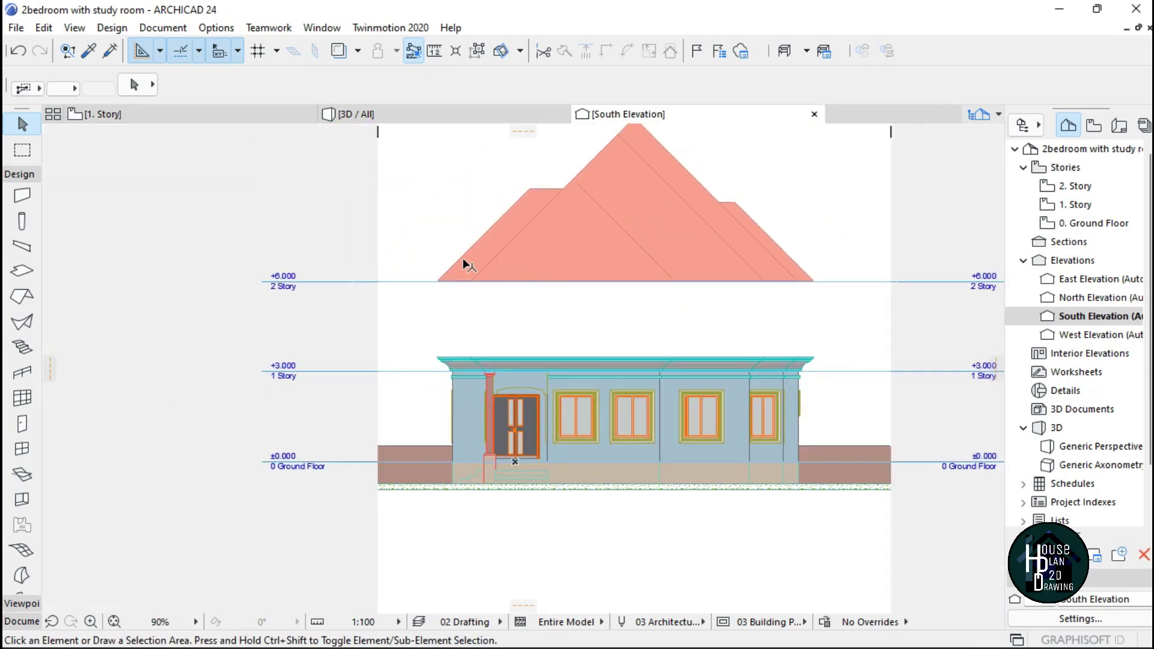
pyautogui.click(467, 257)
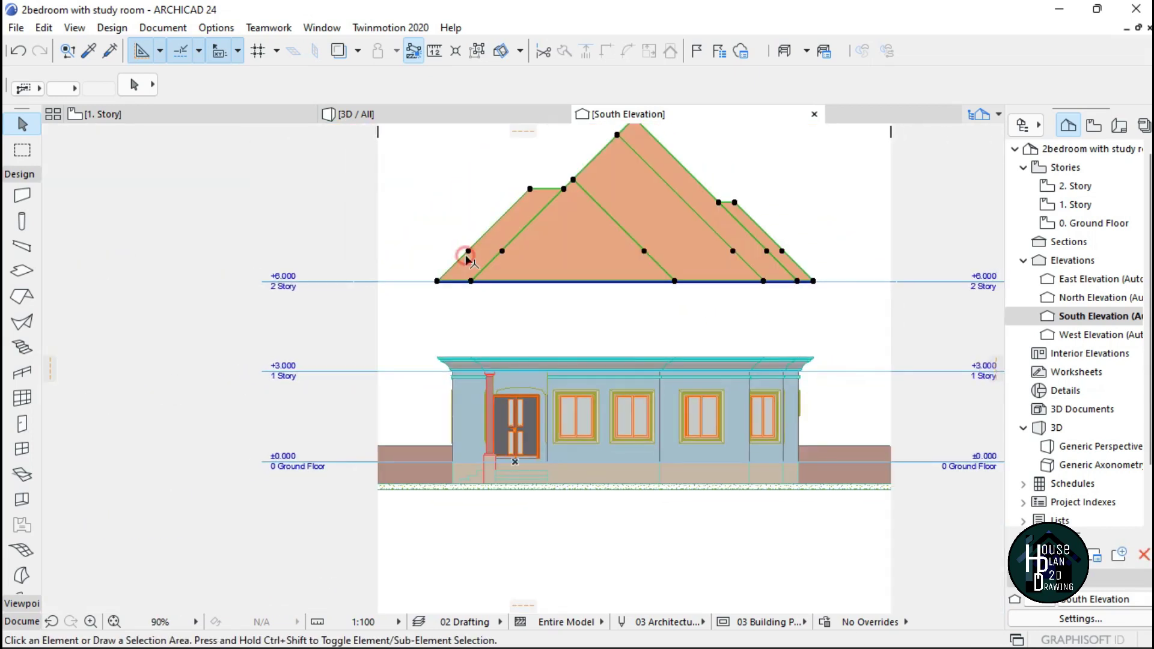
pyautogui.scroll(10, 438, 281)
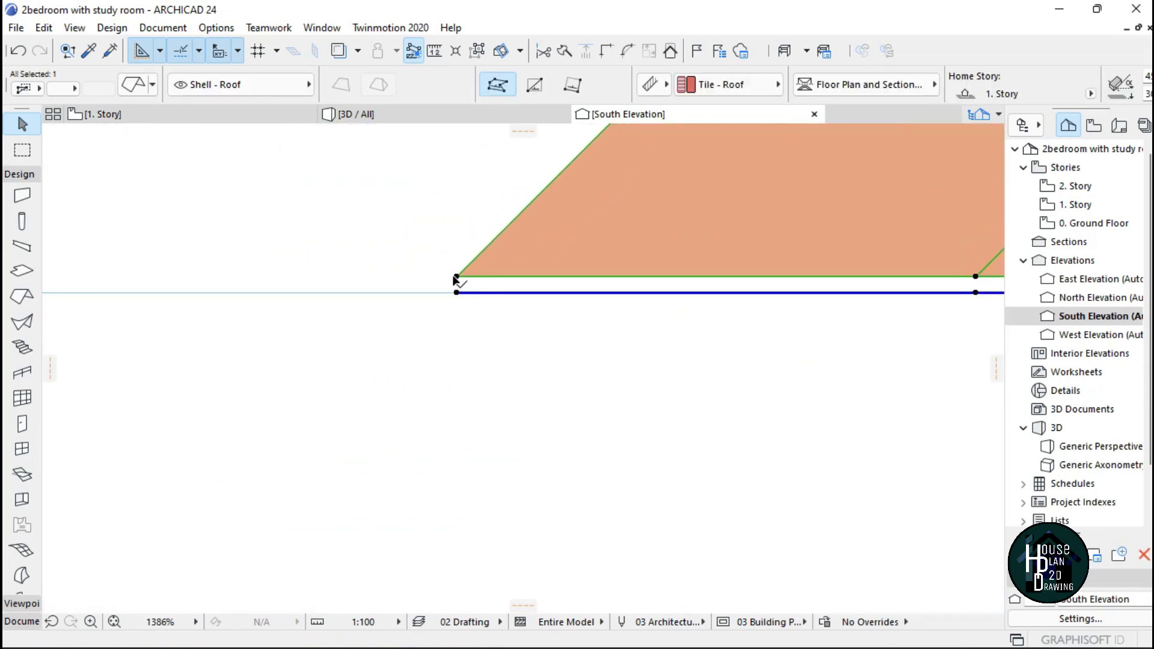
pyautogui.click(455, 277)
pyautogui.scroll(-5, 476, 257)
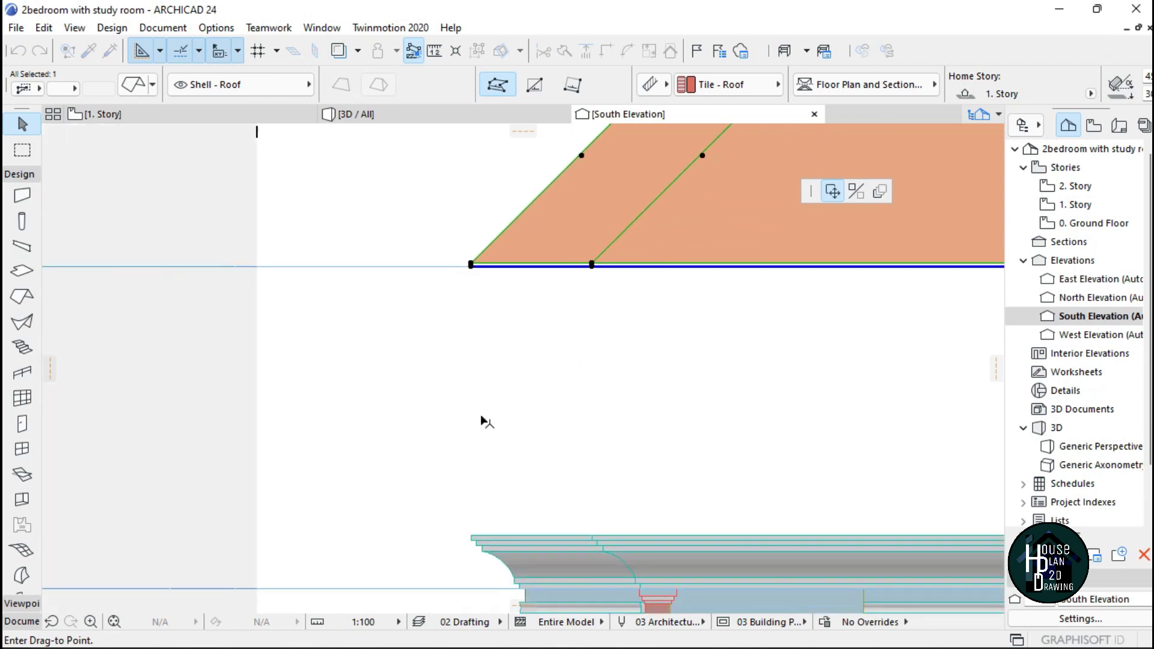
pyautogui.scroll(8, 475, 539)
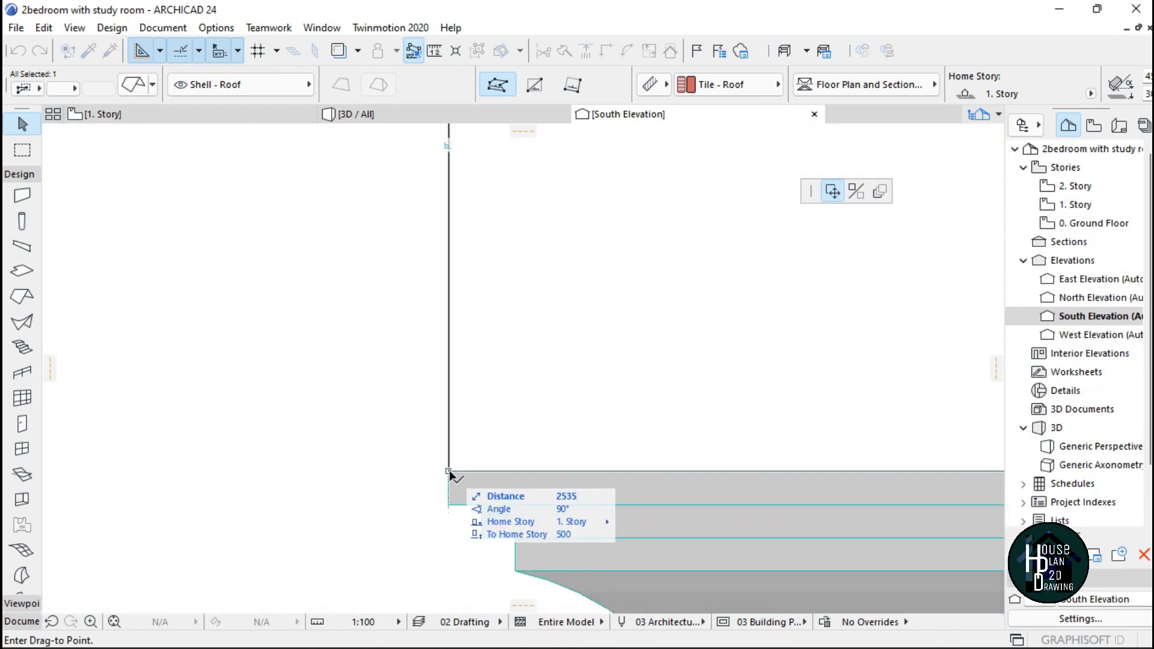
pyautogui.click(451, 475)
pyautogui.scroll(-8, 451, 478)
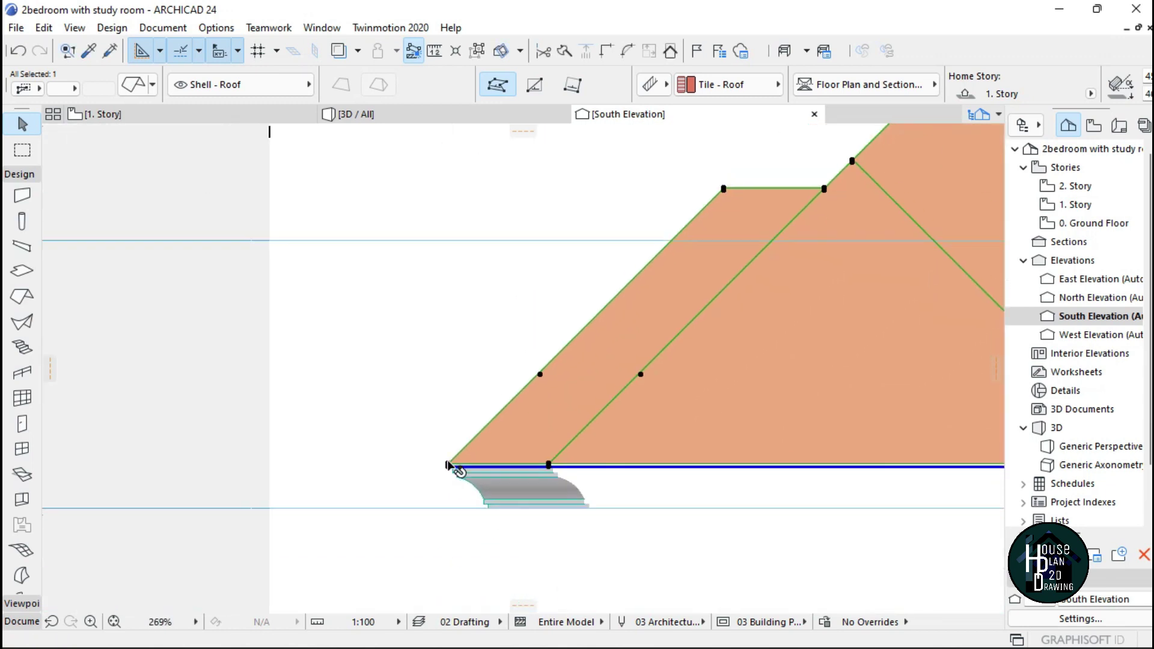
pyautogui.scroll(-5, 451, 468)
pyautogui.press('Escape')
pyautogui.scroll(-3, 714, 402)
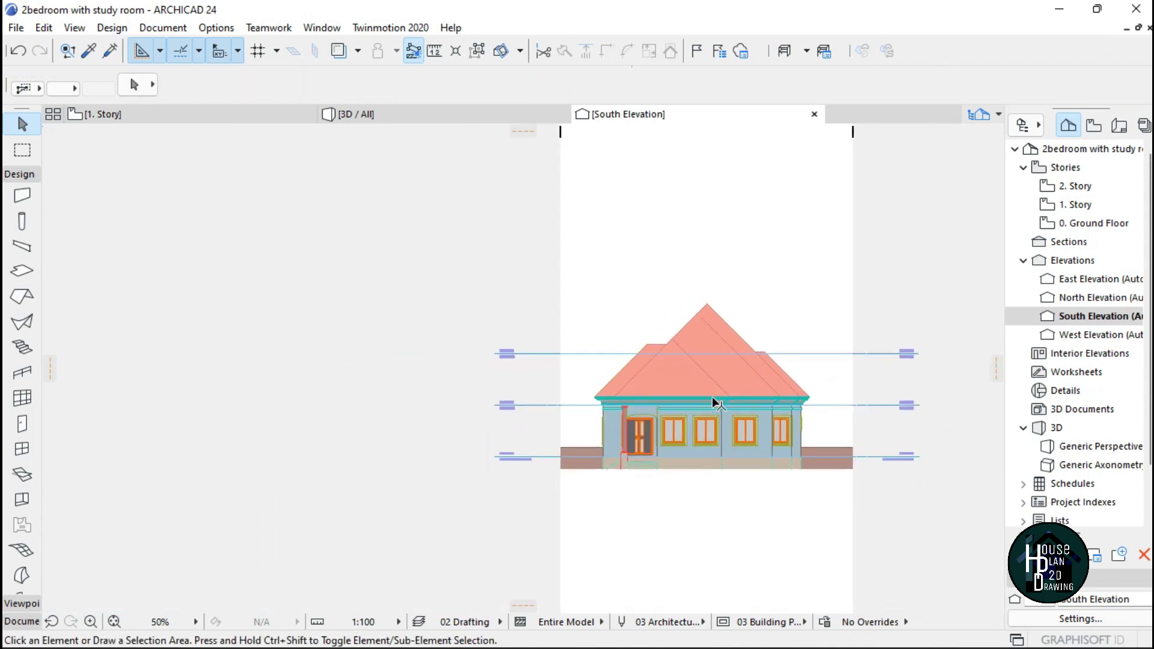
# - Set the new roof's pitch to 27° in the South Elevation
pyautogui.scroll(4, 714, 402)
pyautogui.scroll(-2, 728, 361)
pyautogui.scroll(1, 743, 344)
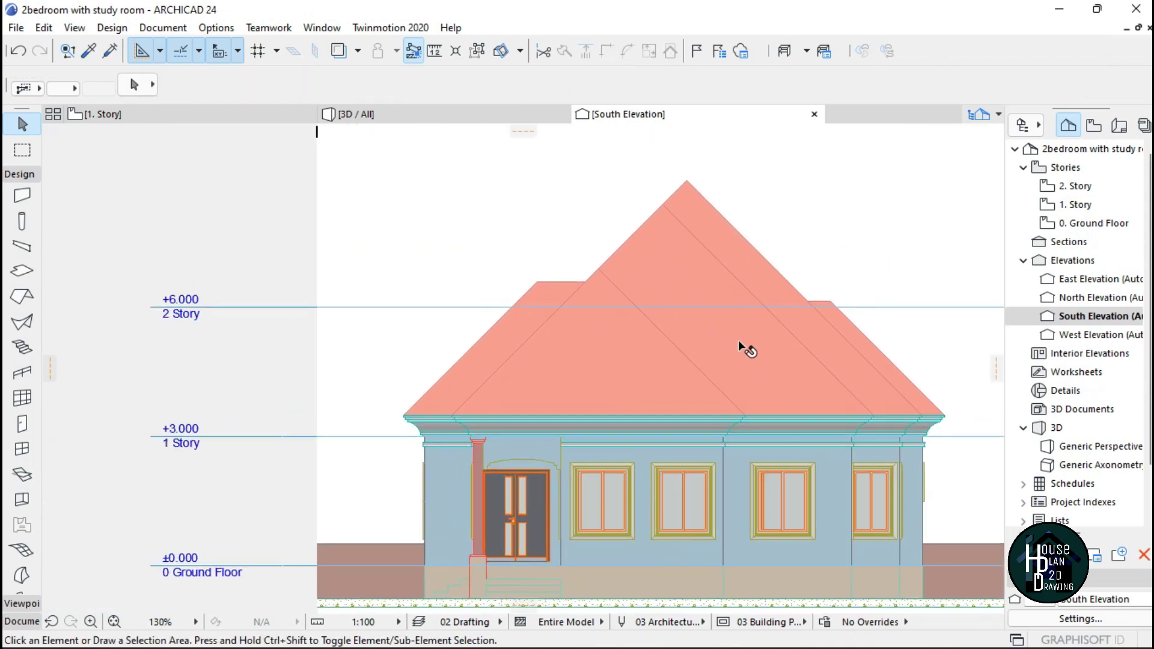
pyautogui.click(738, 340)
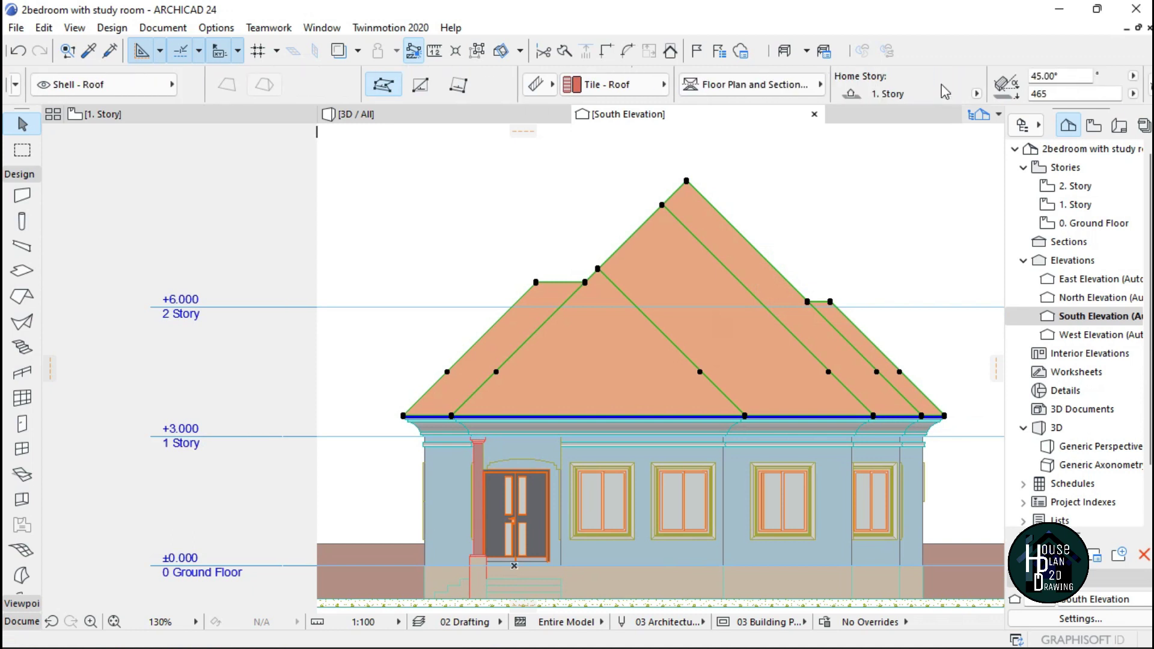
pyautogui.scroll(-1, 942, 85)
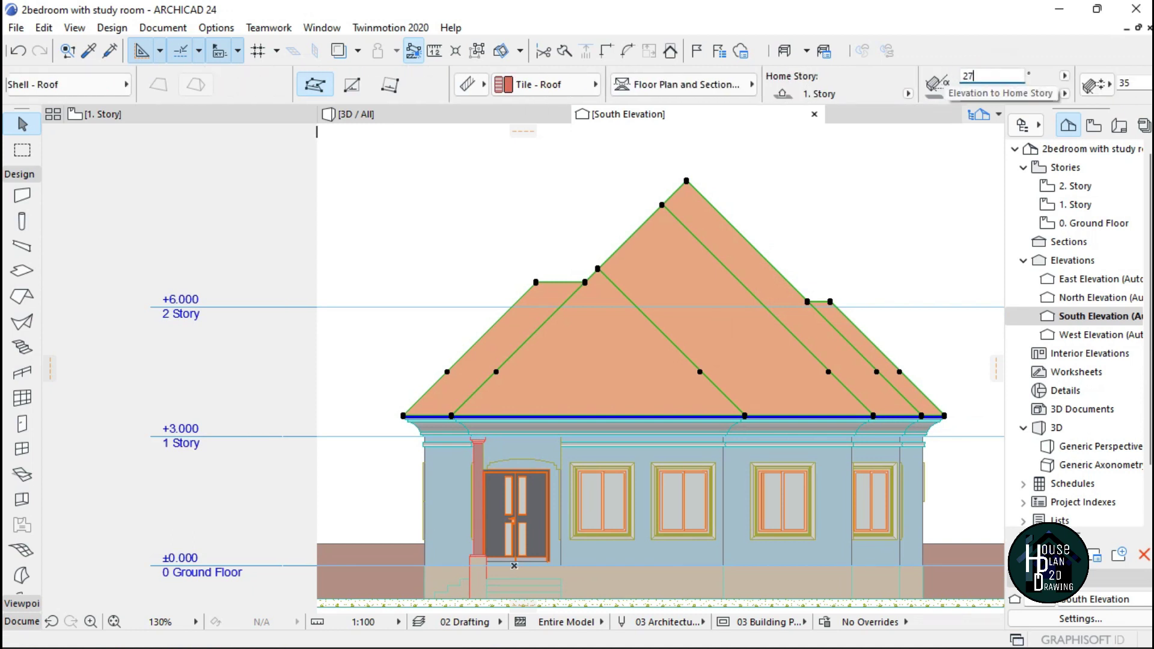
pyautogui.press('Return')
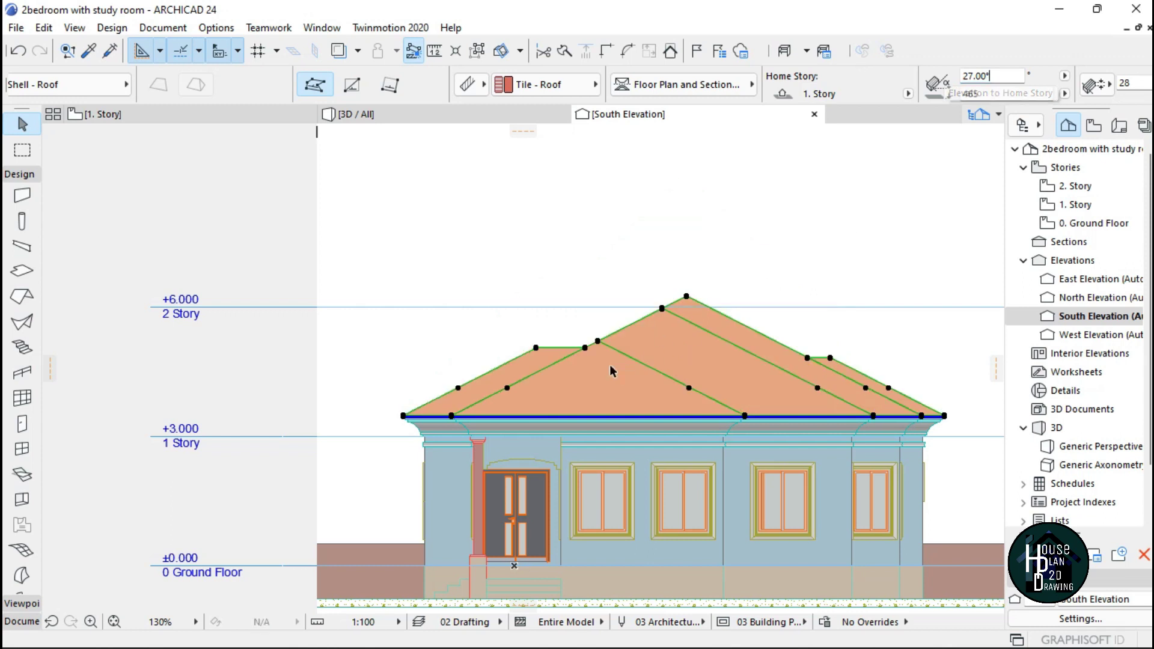
# - Raise the roof 7 mm so its lower west corner sits exactly on the cornice's top corner
pyautogui.scroll(15, 396, 416)
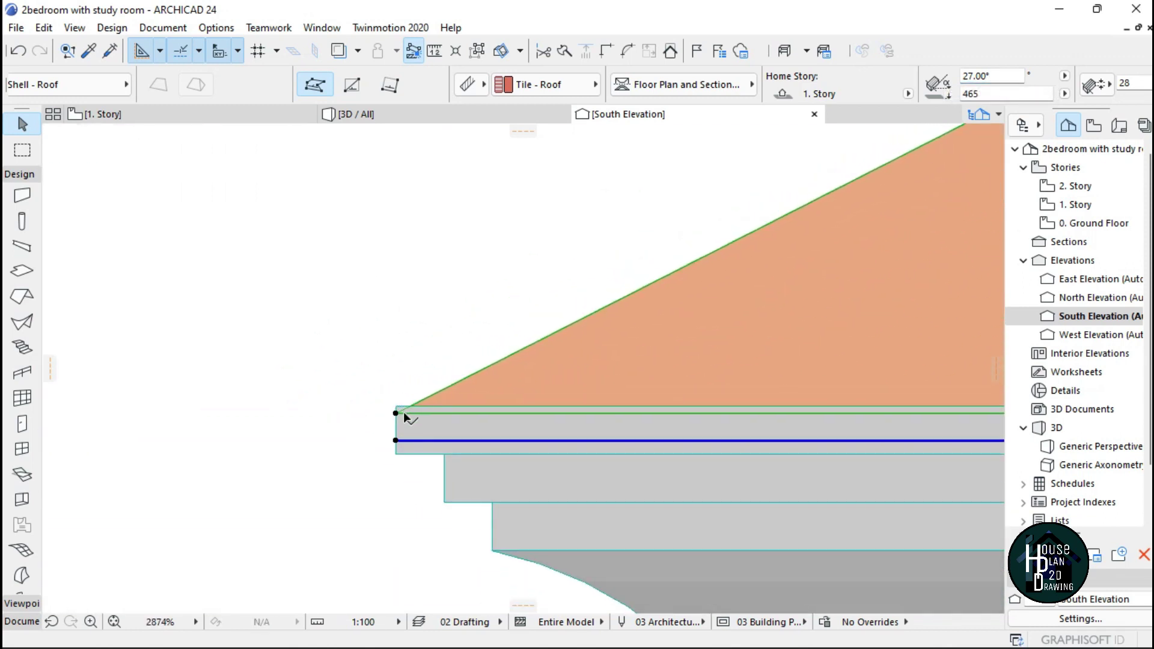
pyautogui.click(386, 413)
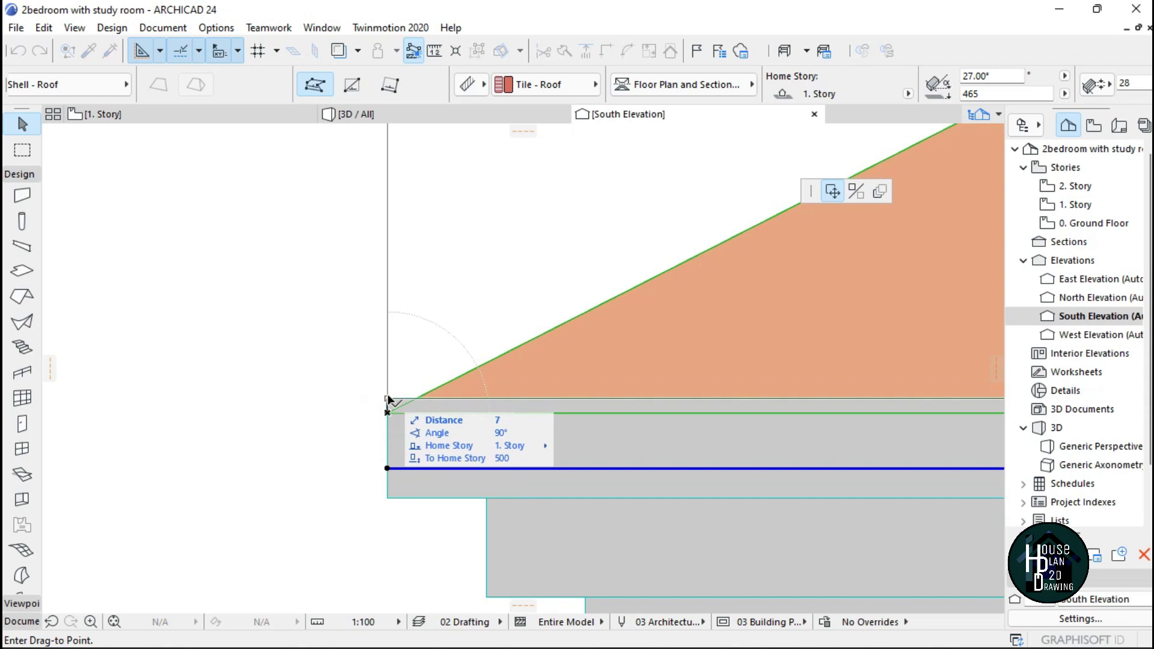
pyautogui.press('Escape')
pyautogui.press('Escape')
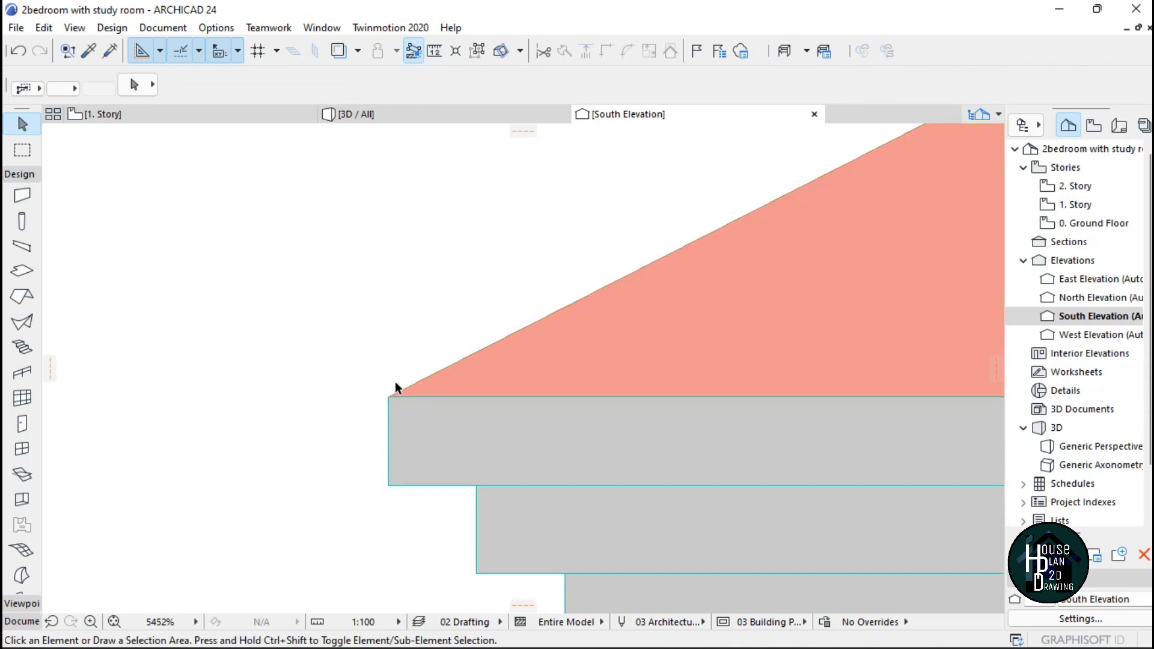
pyautogui.scroll(-13, 396, 380)
pyautogui.scroll(-3, 601, 361)
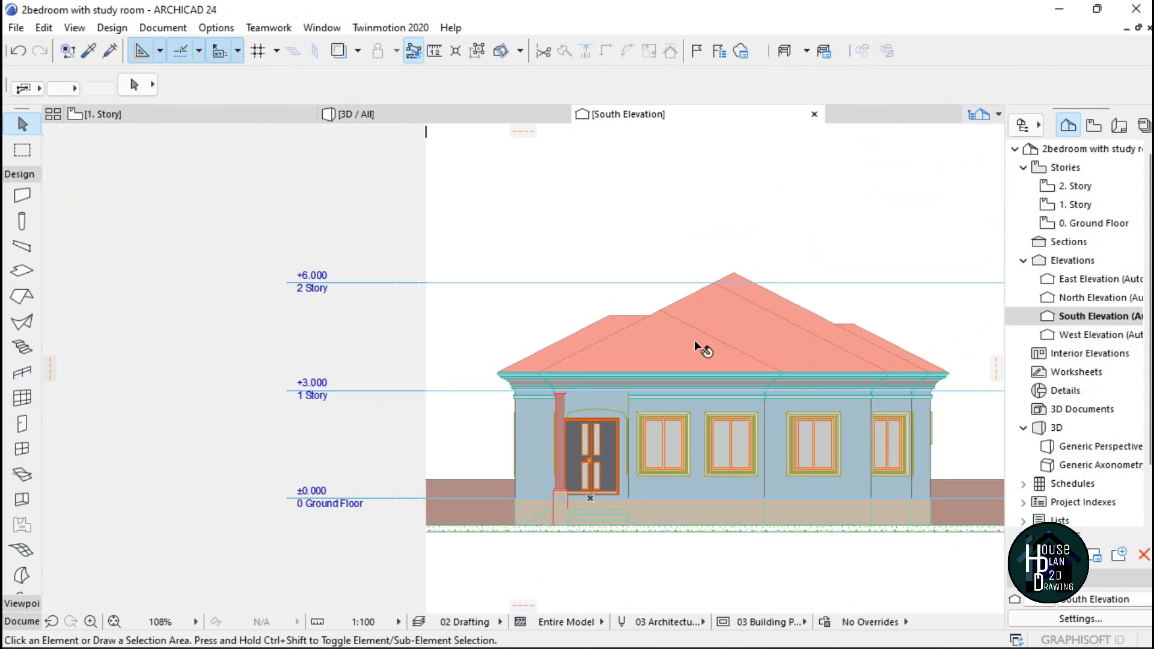
pyautogui.scroll(-2, 721, 340)
pyautogui.scroll(2, 721, 341)
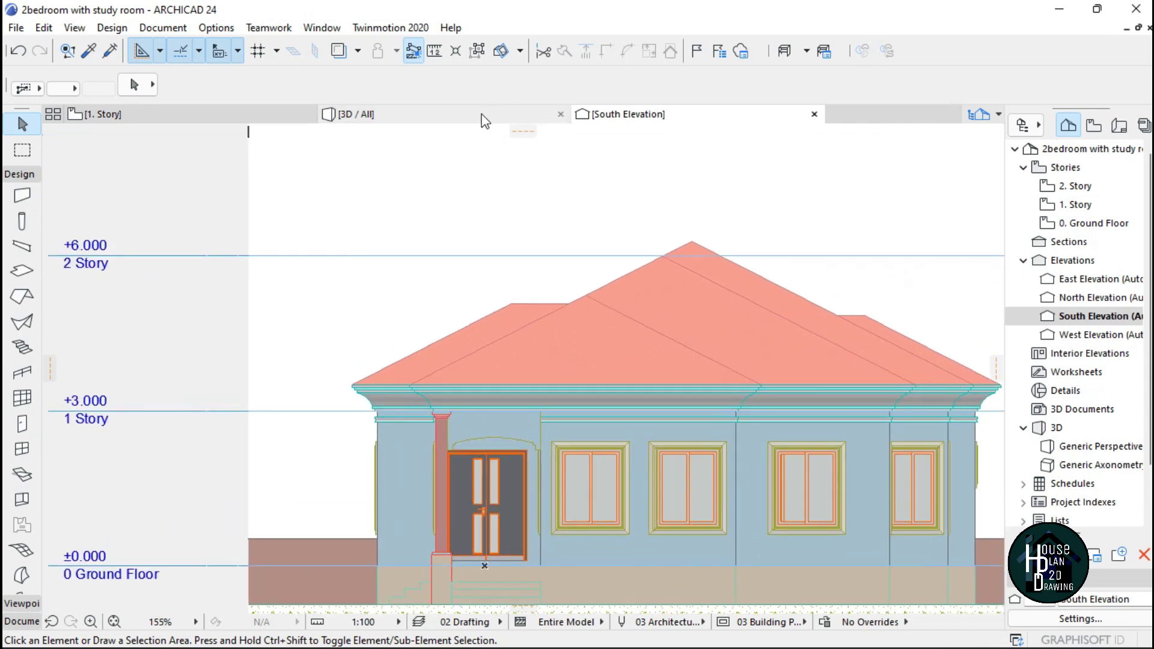
# - Examine the tiled roof in the 3D view from several sides, especially where the smaller hips meet the main slopes
pyautogui.click(479, 119)
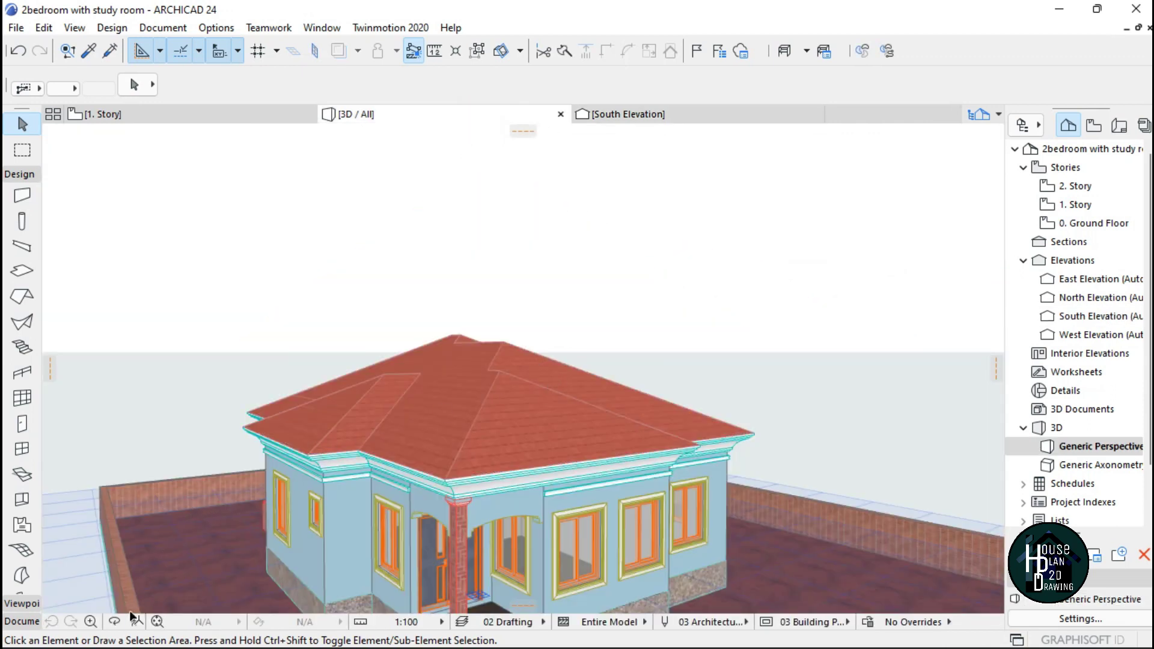
pyautogui.click(134, 621)
pyautogui.press('Up')
pyautogui.press('Up')
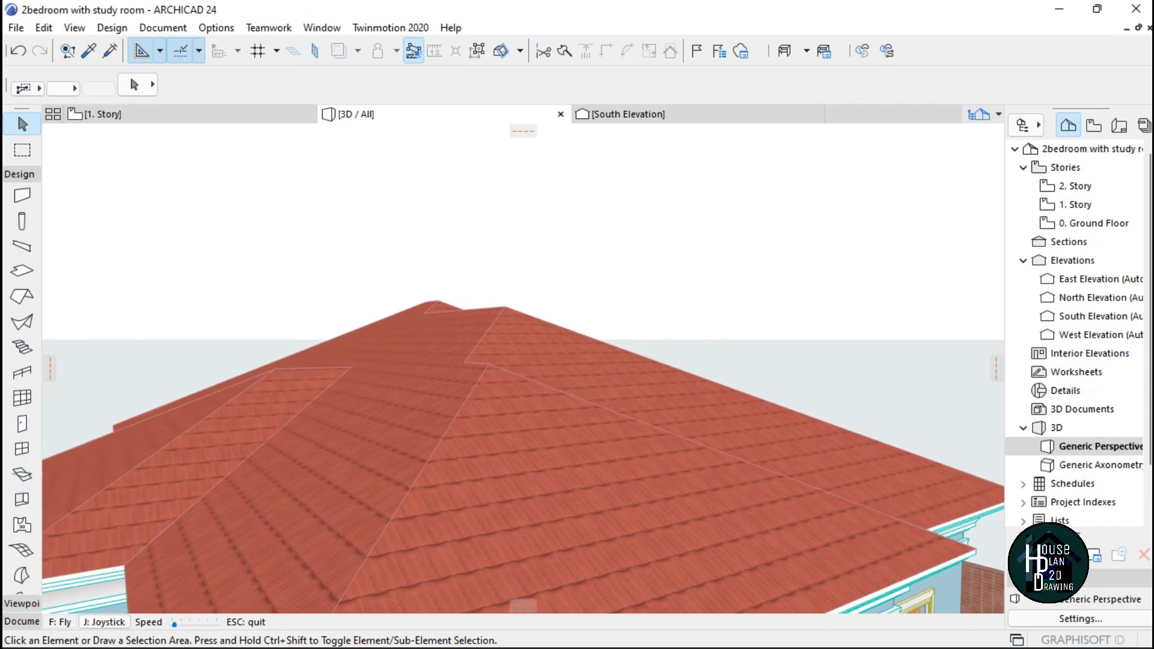
pyautogui.press('Left')
pyautogui.press('Escape')
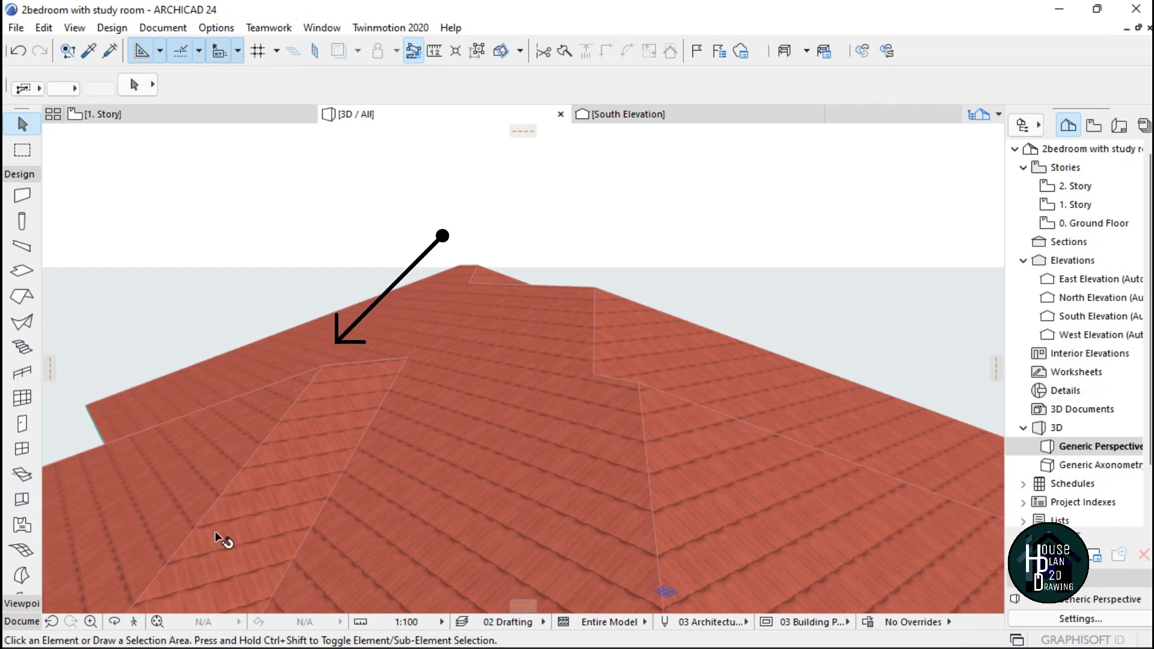
pyautogui.click(134, 621)
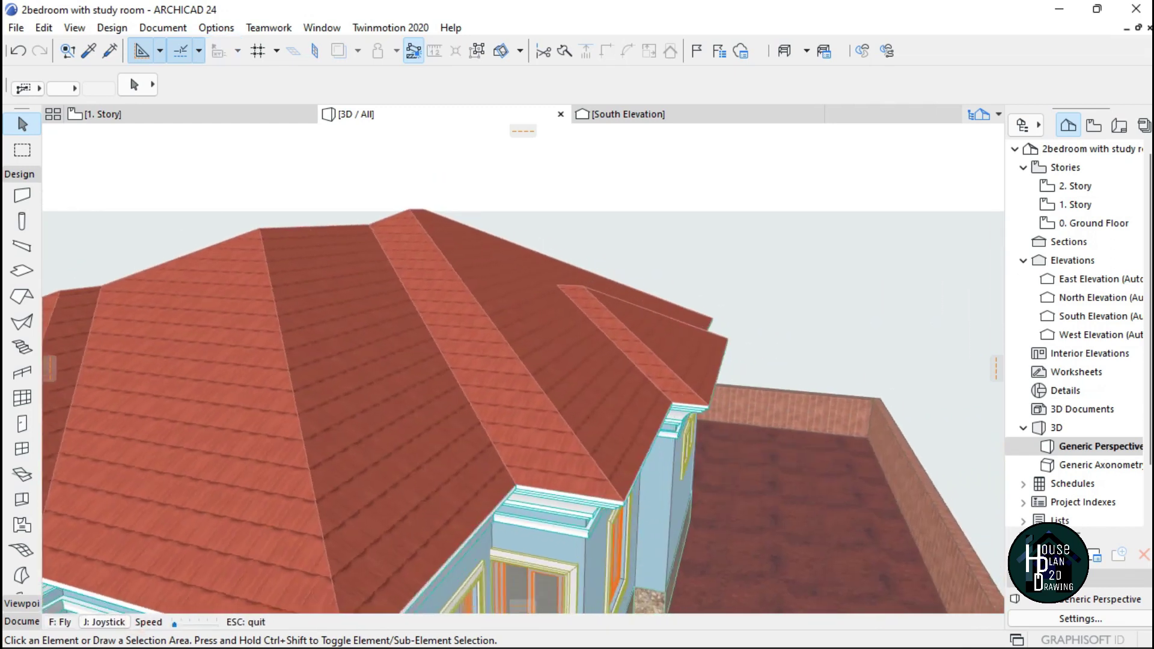
pyautogui.press('Escape')
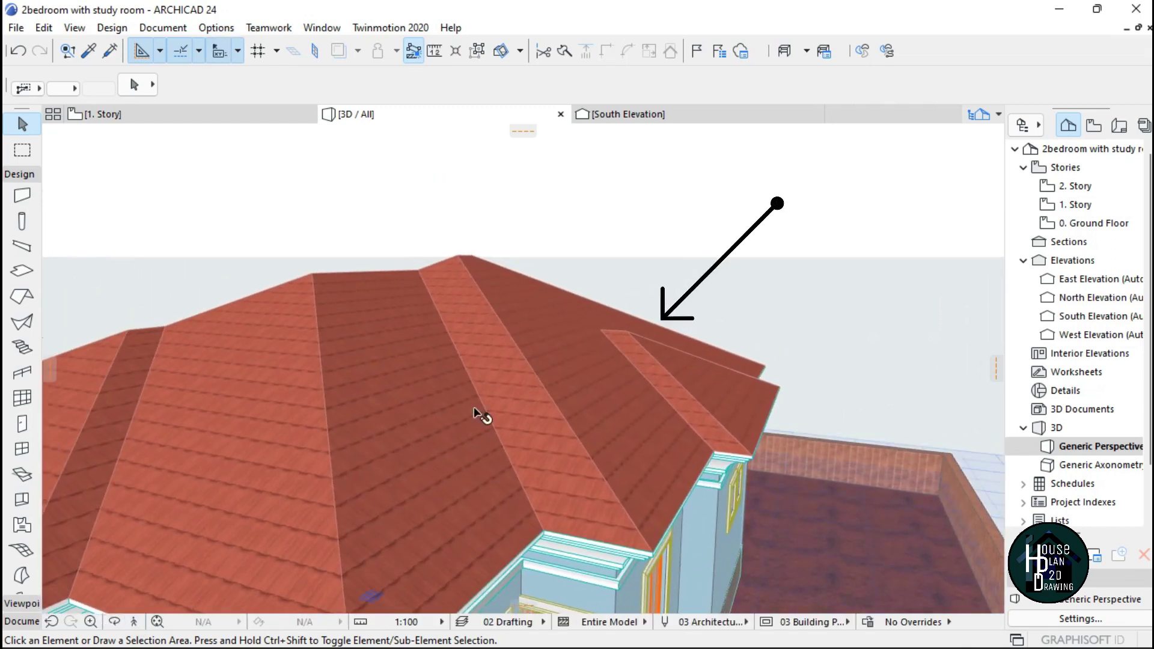
pyautogui.click(134, 622)
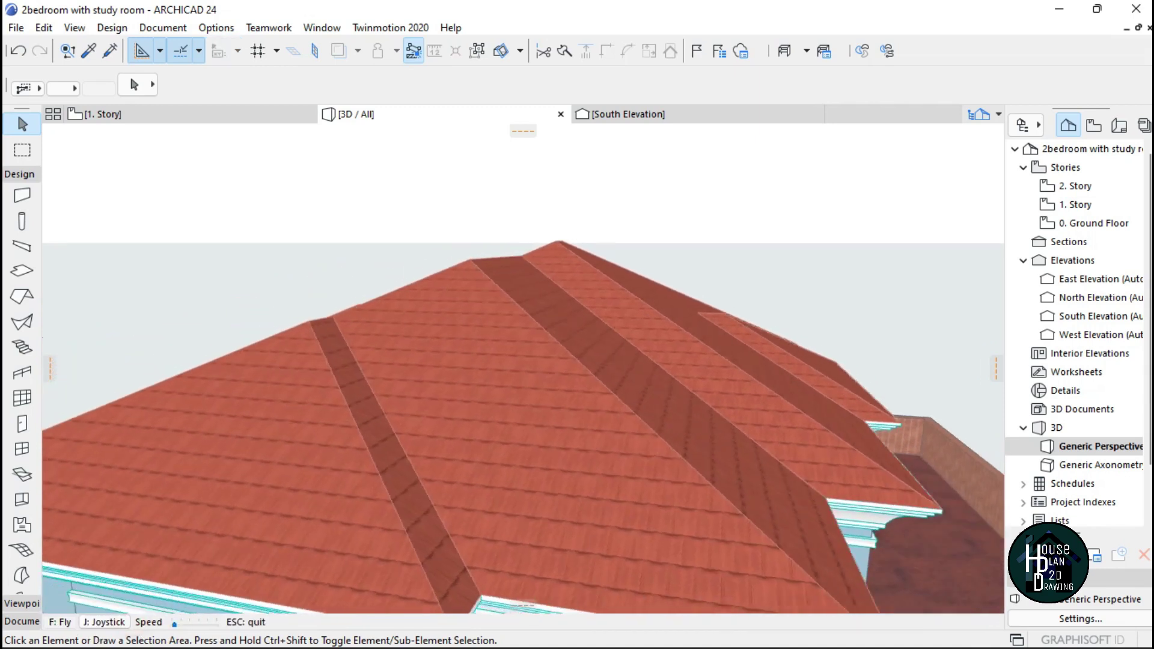
pyautogui.press('Escape')
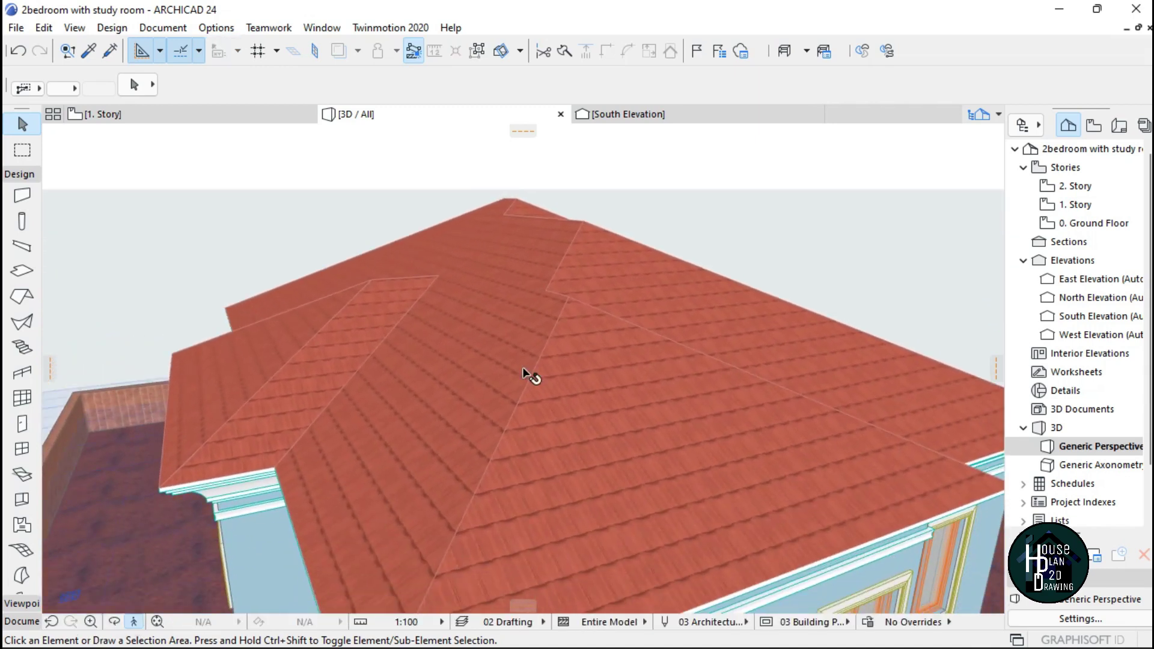
# - Examine the roof's ridge and hip junctions on the 1. Story plan, ending at the southern hip
pyautogui.doubleClick(1079, 209)
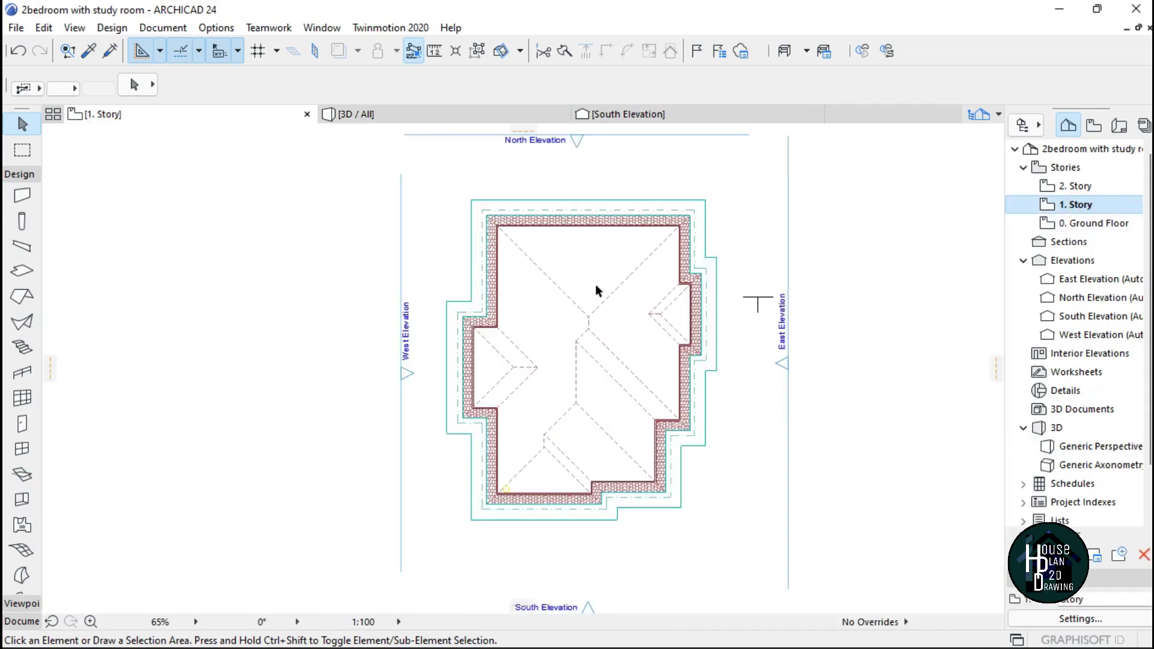
pyautogui.scroll(5, 551, 467)
pyautogui.scroll(3, 526, 498)
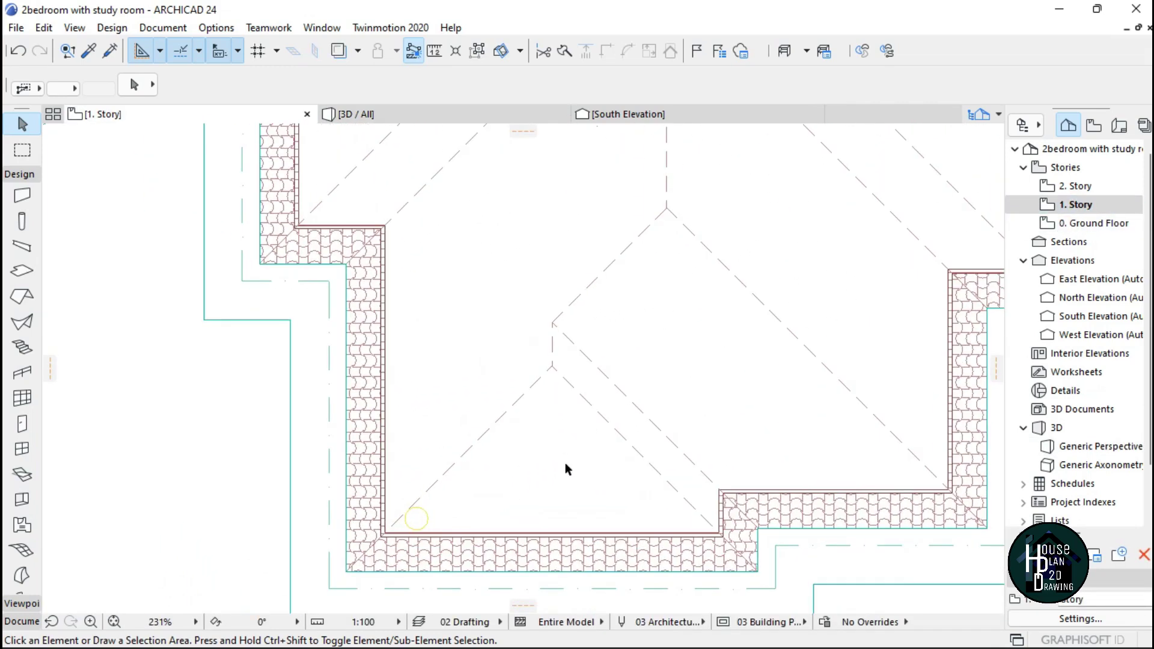
pyautogui.scroll(-8, 554, 369)
pyautogui.scroll(5, 642, 201)
pyautogui.scroll(-3, 482, 420)
pyautogui.scroll(6, 536, 533)
pyautogui.scroll(-6, 539, 508)
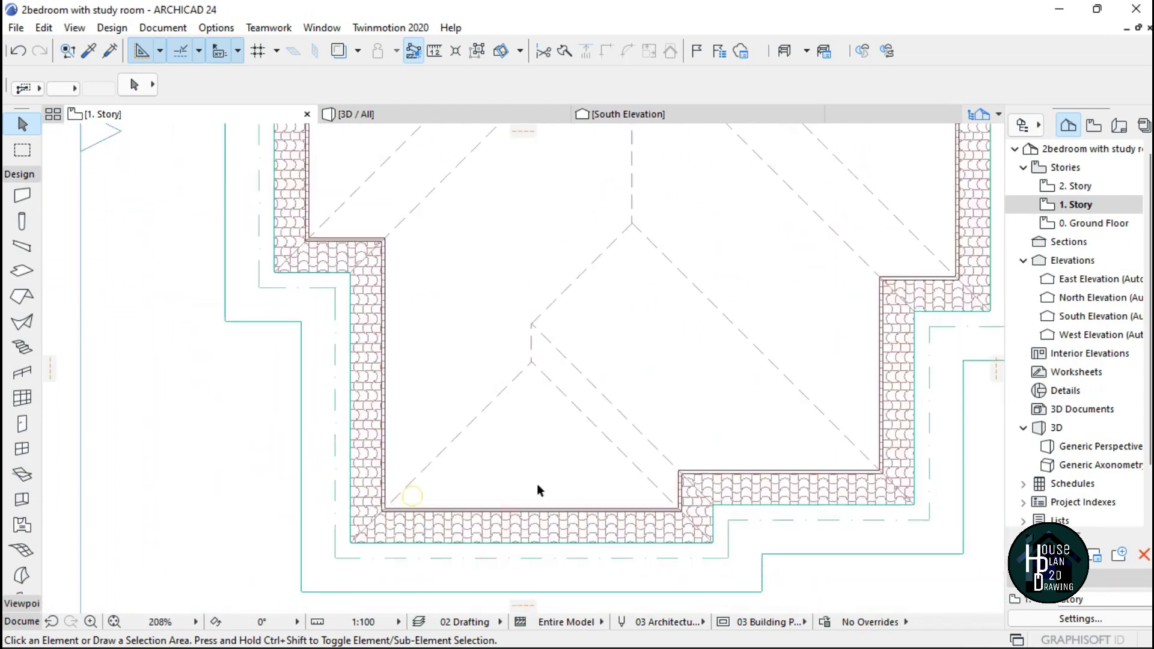
pyautogui.scroll(3, 532, 355)
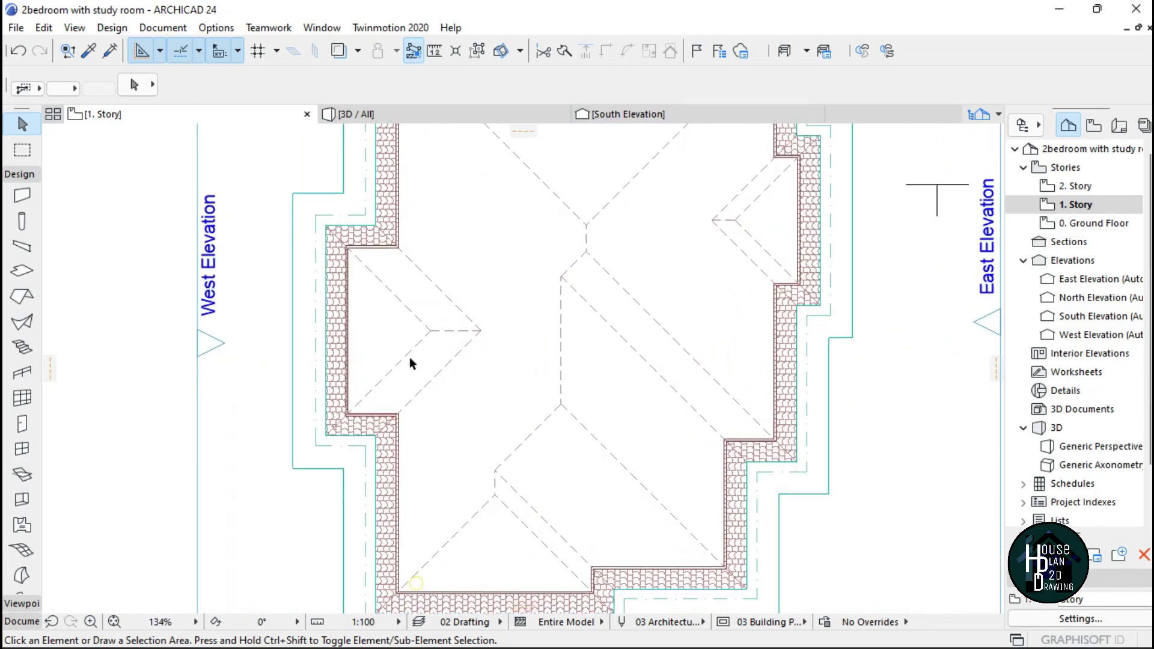
pyautogui.scroll(-3, 551, 490)
pyautogui.scroll(10, 577, 348)
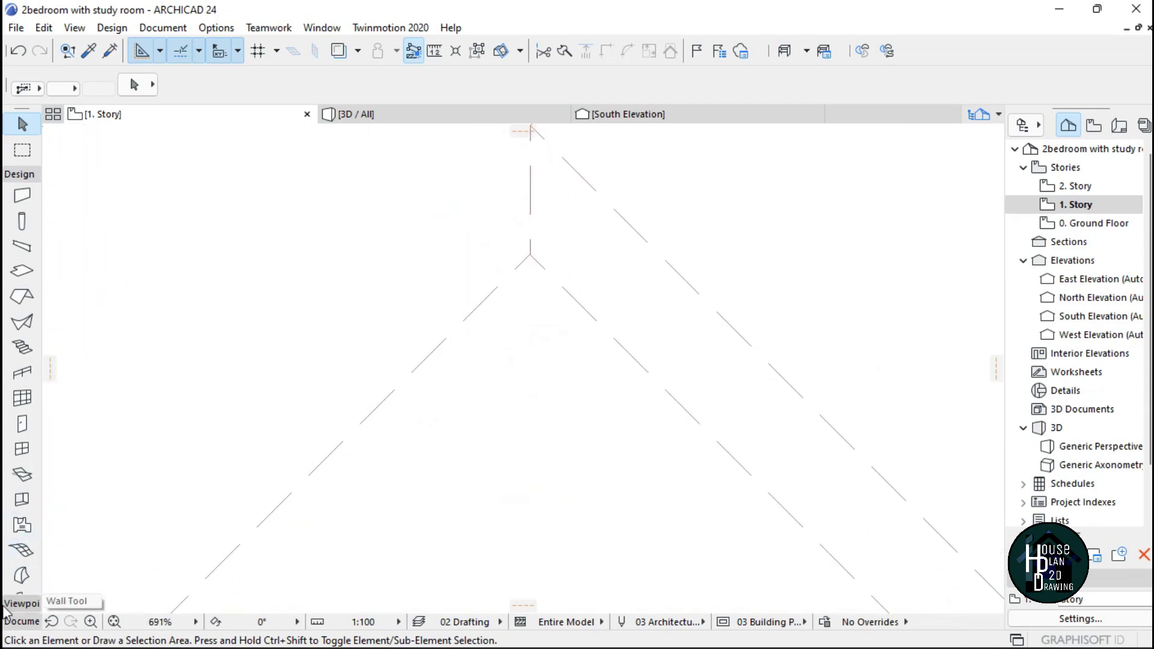
# - Draw a 1000 mm line straight south from the junction of the southern hips on the 1. Story plan
pyautogui.click(6, 618)
pyautogui.click(21, 464)
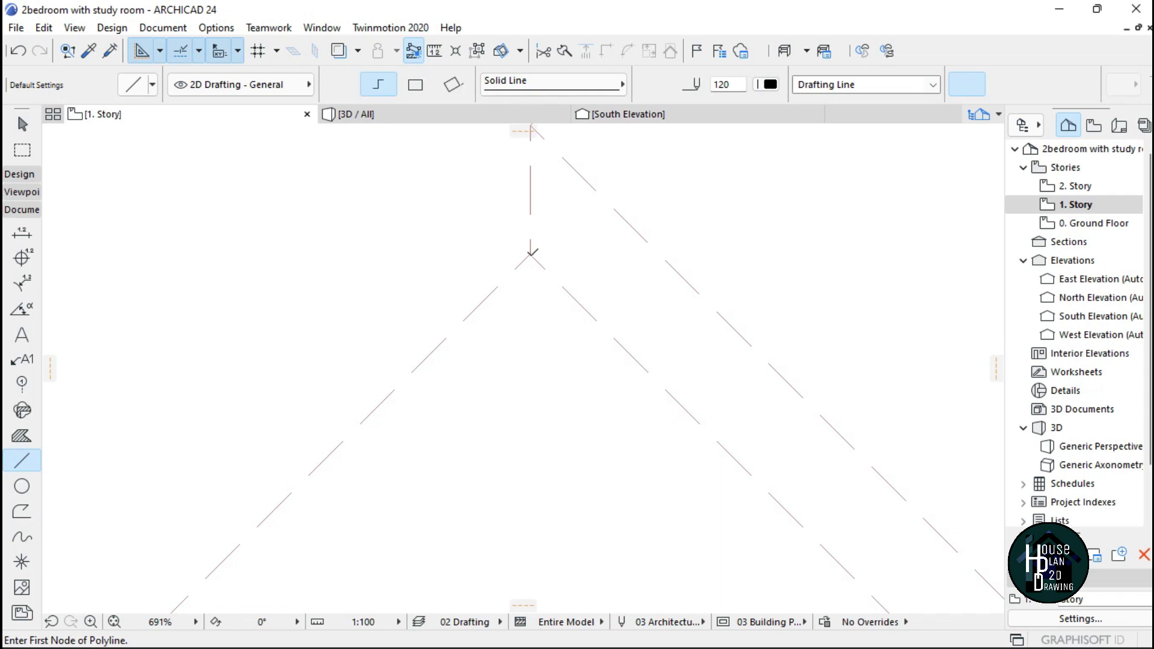
pyautogui.click(531, 252)
pyautogui.scroll(-3, 526, 276)
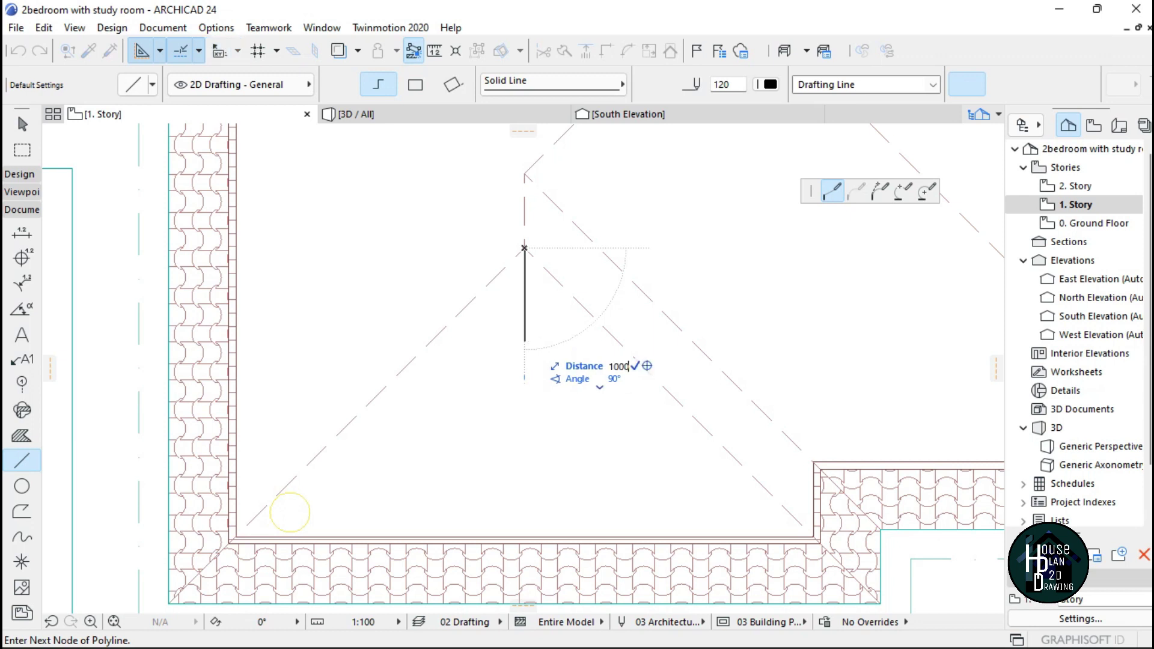
pyautogui.press('Return')
pyautogui.click(525, 379)
pyautogui.scroll(-3, 545, 342)
pyautogui.scroll(2, 534, 330)
pyautogui.scroll(3, 535, 337)
pyautogui.scroll(-2, 538, 349)
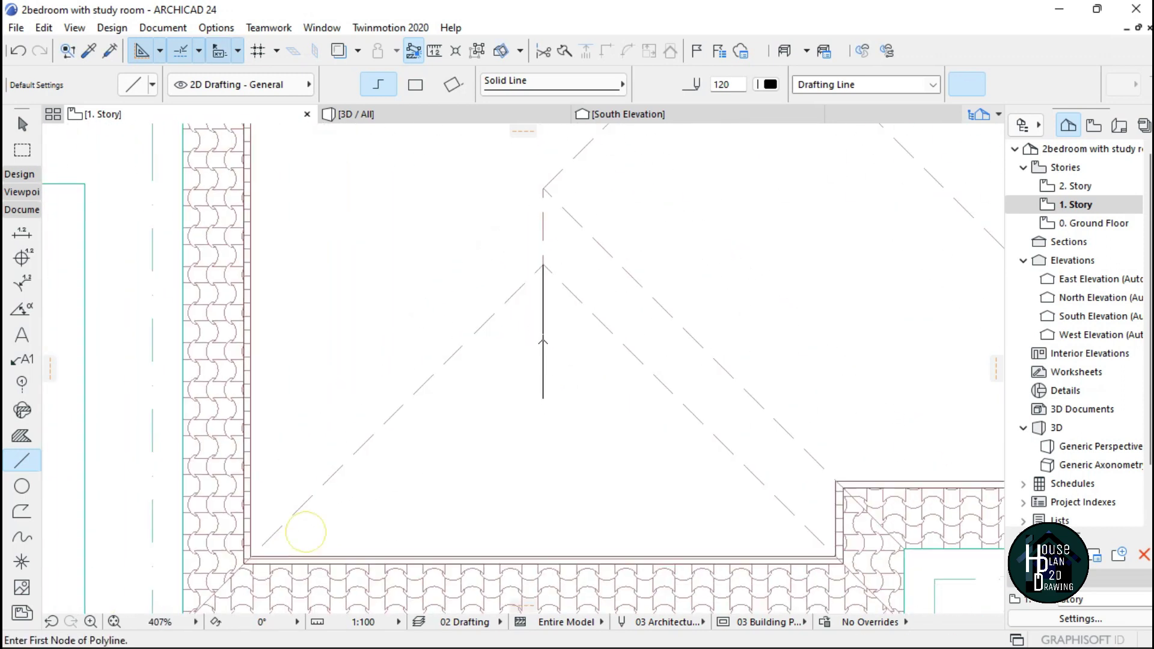
# - Replace the 1000 mm guide with a shorter line south from the southern hip junction, plus a perpendicular segment ending at the eastern hip
pyautogui.scroll(2, 540, 360)
pyautogui.hotkey('ctrl', 'z')
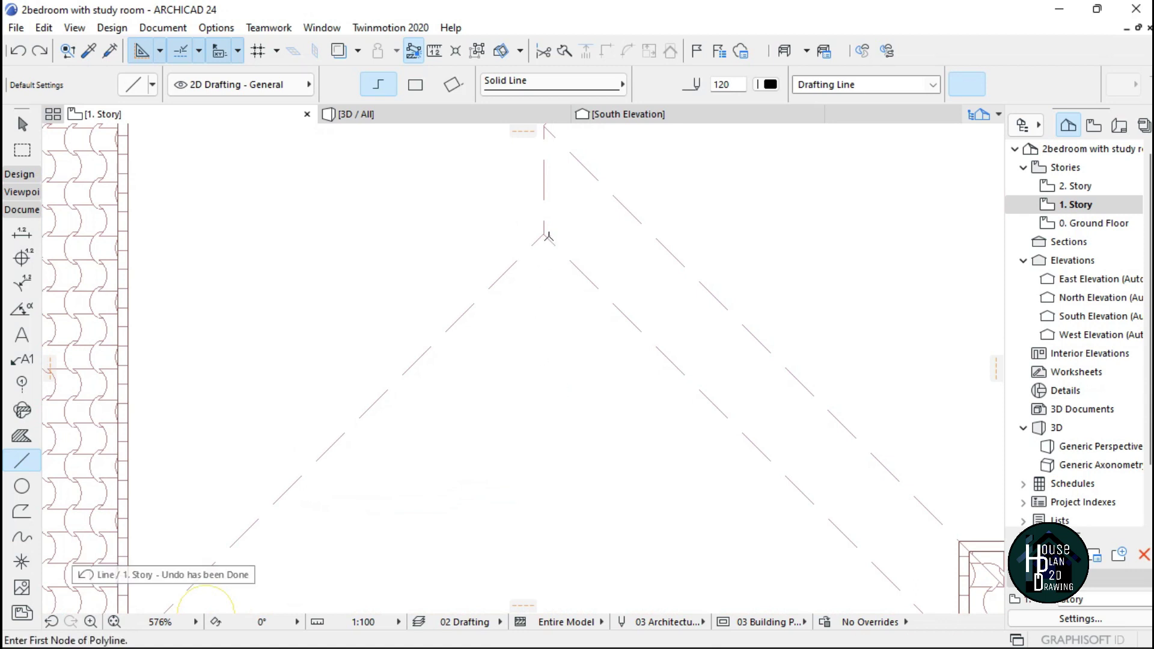
pyautogui.click(542, 235)
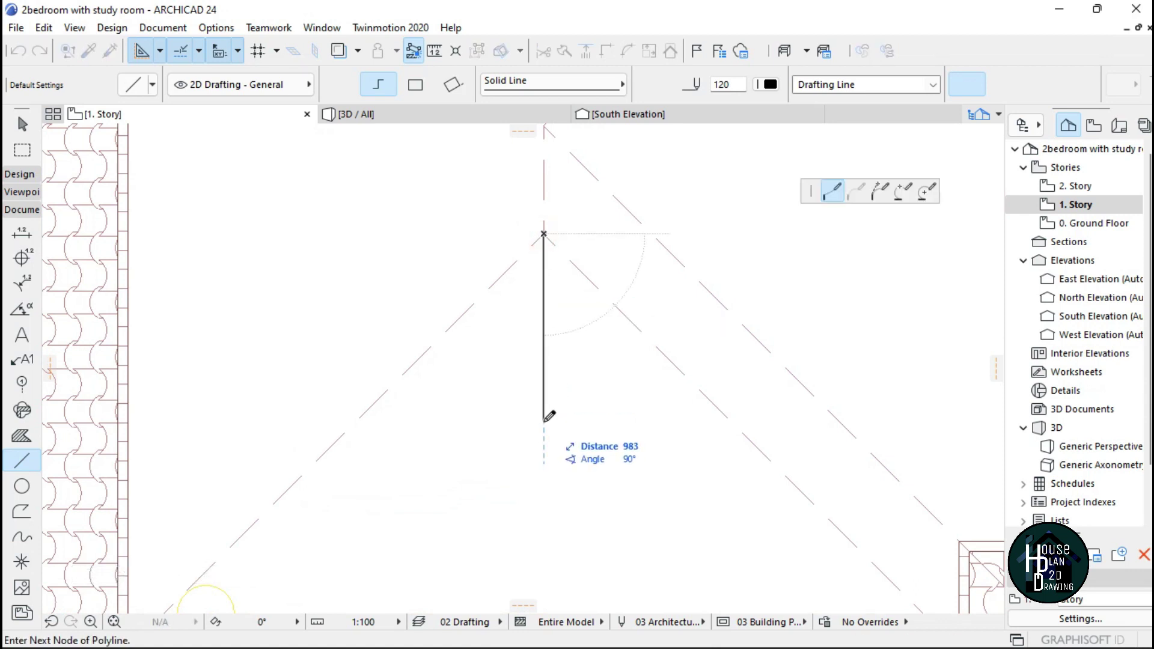
pyautogui.press('Return')
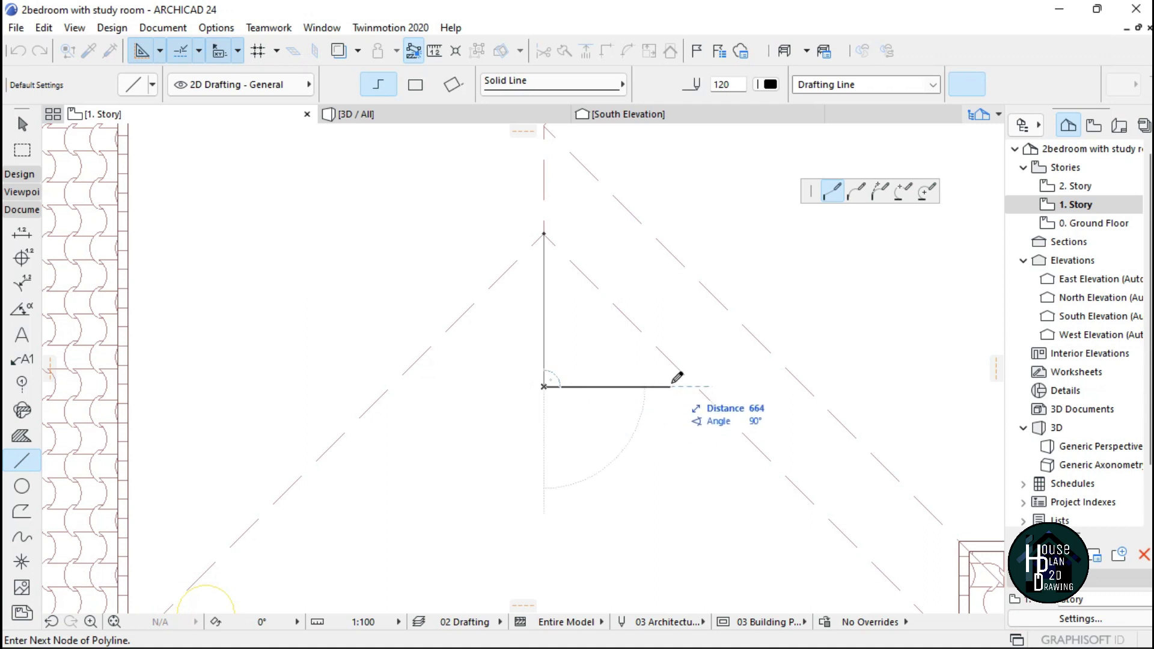
pyautogui.doubleClick(698, 385)
# - Suspend grouping and stretch the horizontal guide's inner end to the western hip, making it 1600 mm long
pyautogui.click(621, 387)
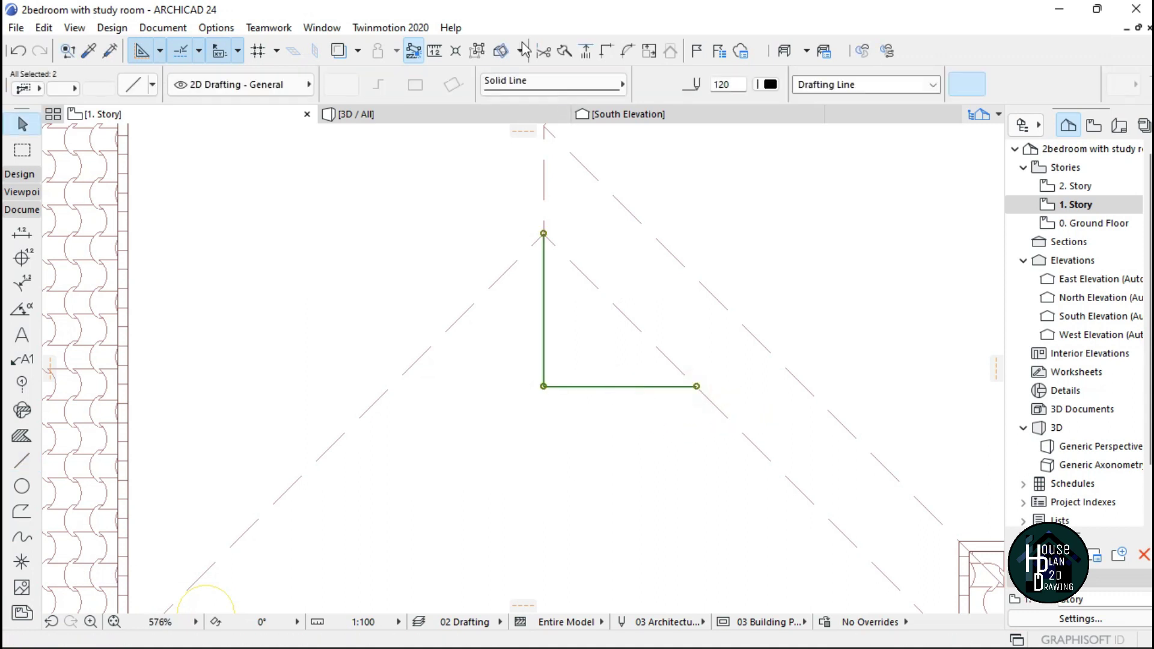
pyautogui.click(478, 51)
pyautogui.click(573, 407)
pyautogui.click(574, 387)
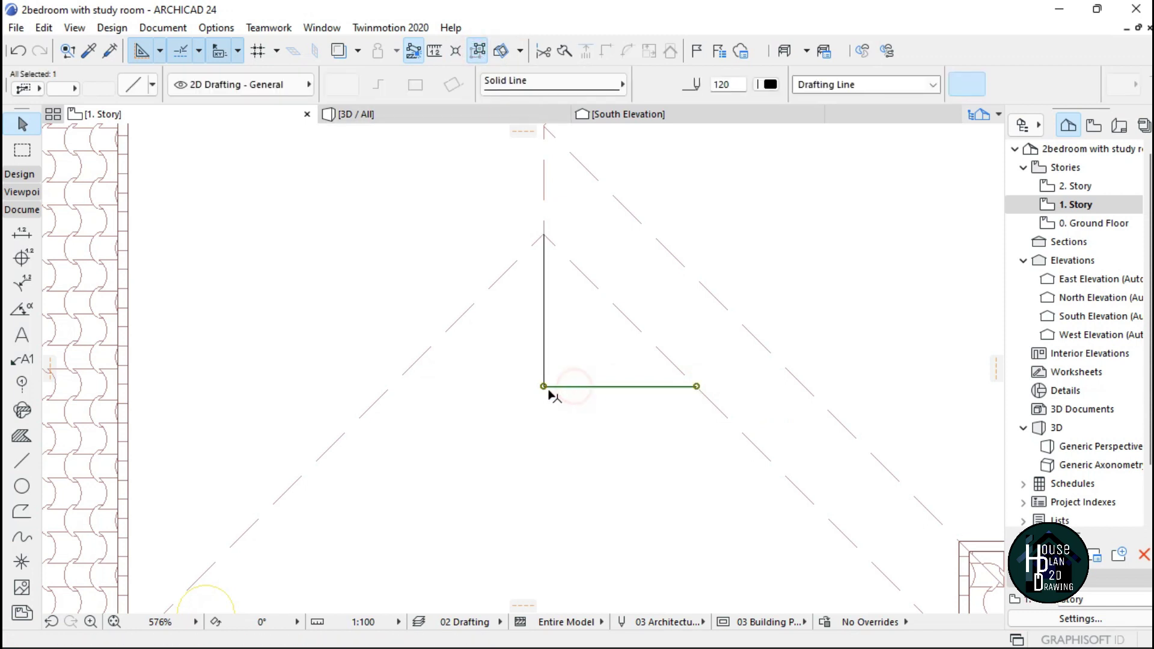
pyautogui.click(543, 386)
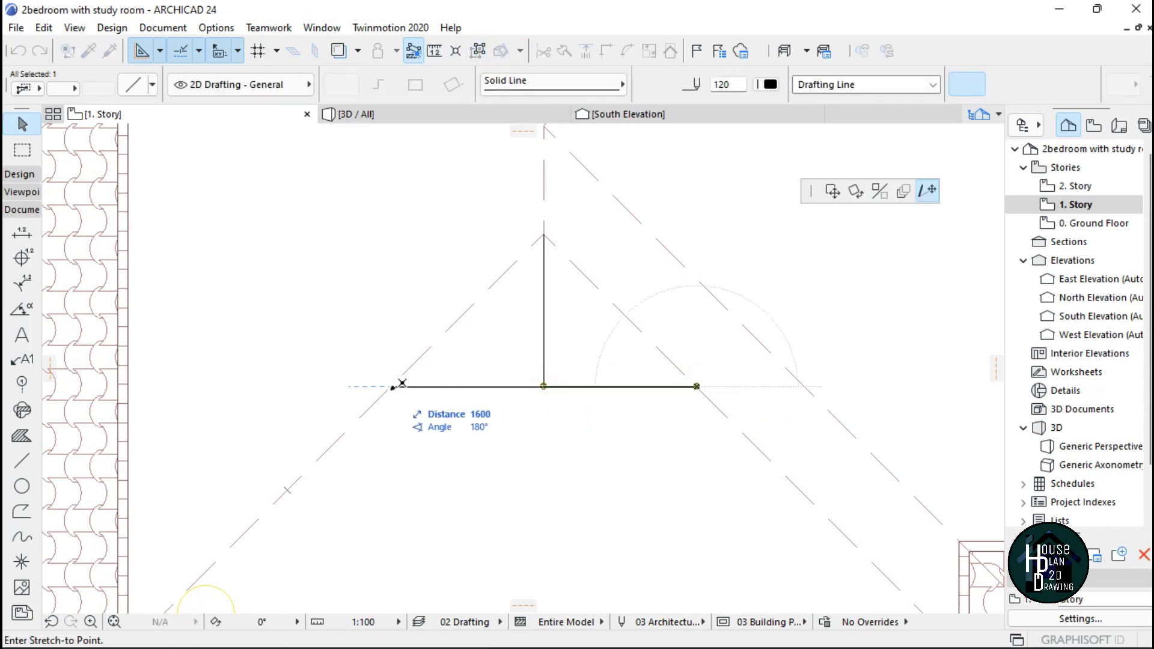
pyautogui.click(392, 387)
pyautogui.click(591, 351)
pyautogui.scroll(-4, 591, 352)
pyautogui.scroll(4, 580, 362)
pyautogui.scroll(-2, 552, 280)
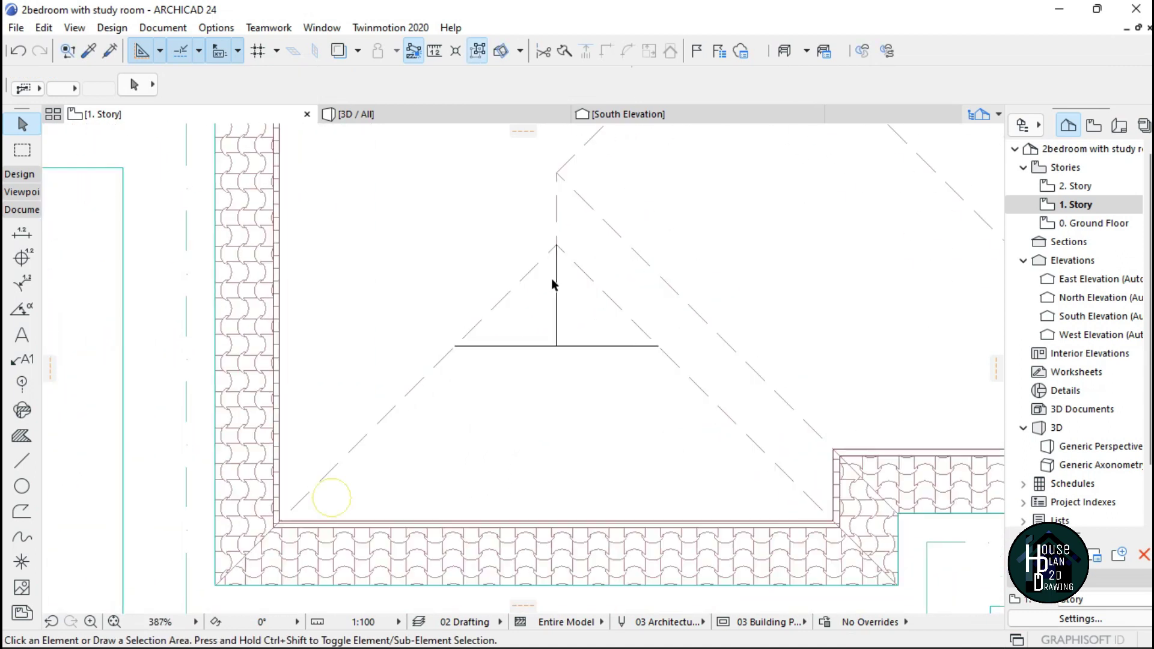
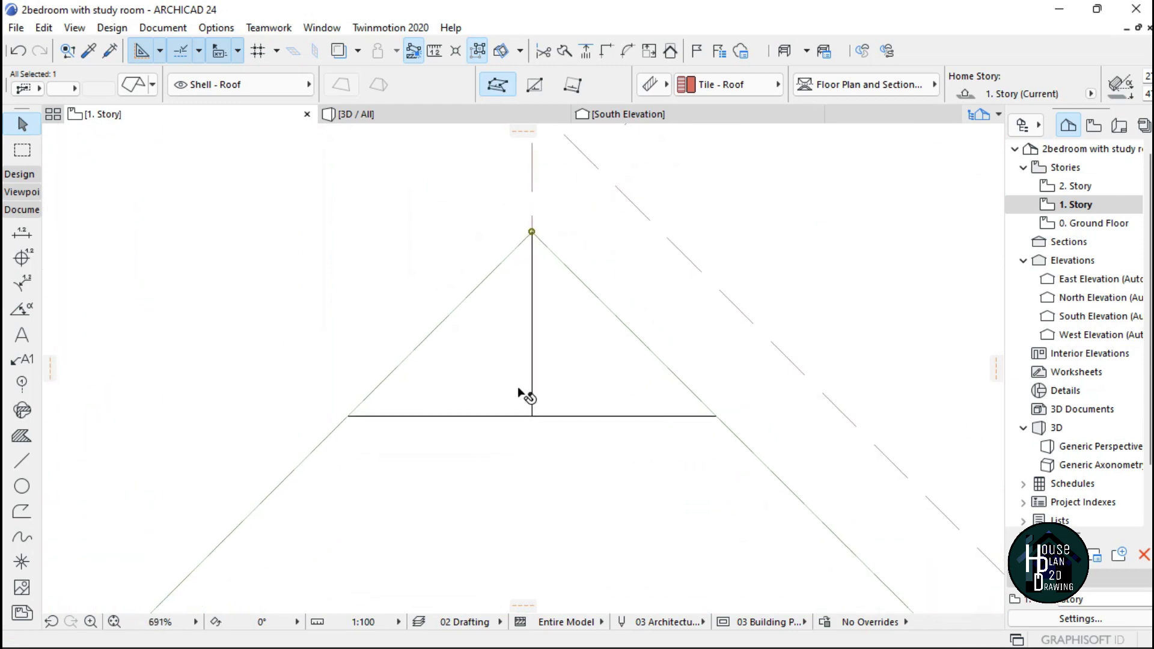
# - Insert nodes in the southern roof plane at both ends of the horizontal guide and move its apex to the guide's midpoint
pyautogui.click(454, 313)
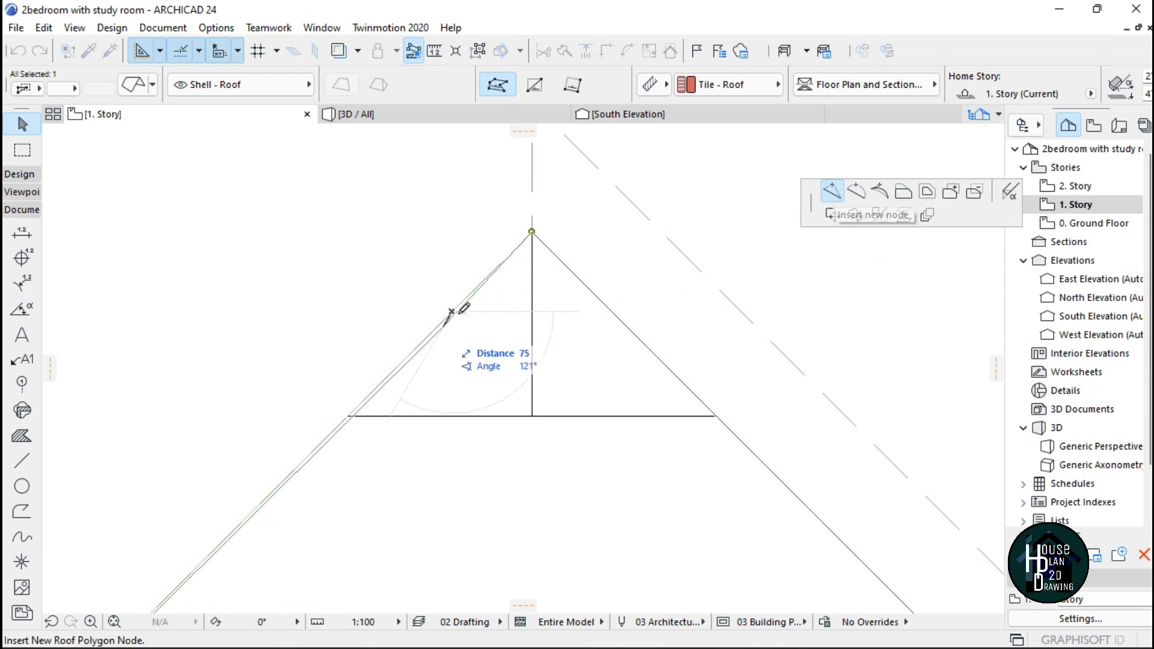
pyautogui.click(348, 414)
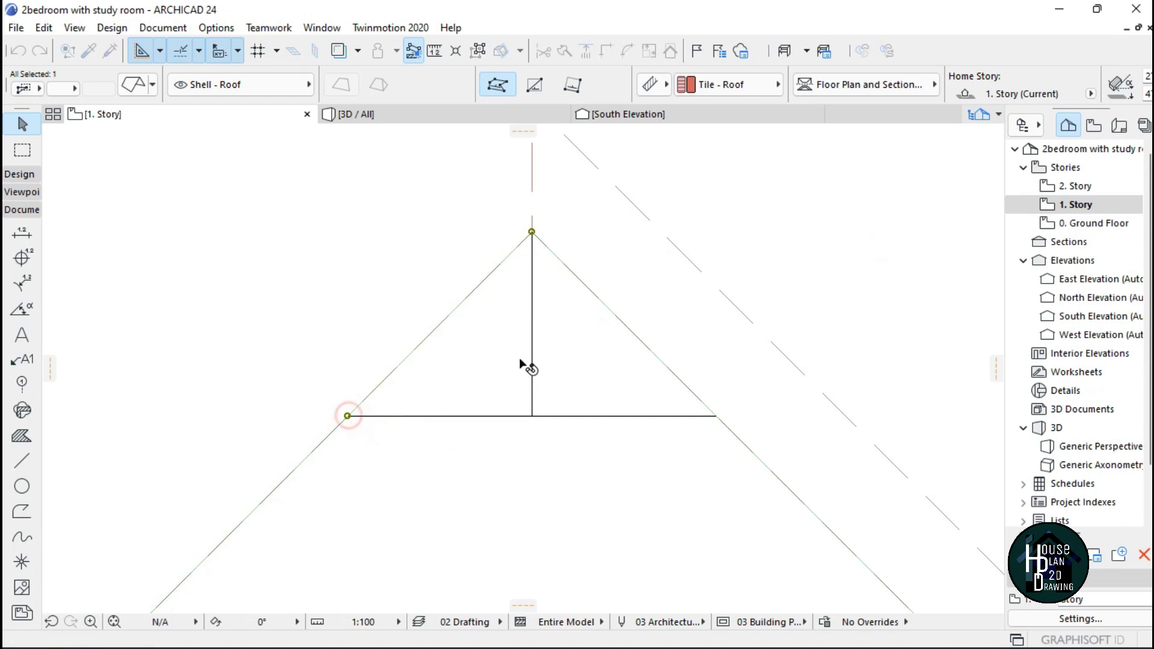
pyautogui.click(613, 315)
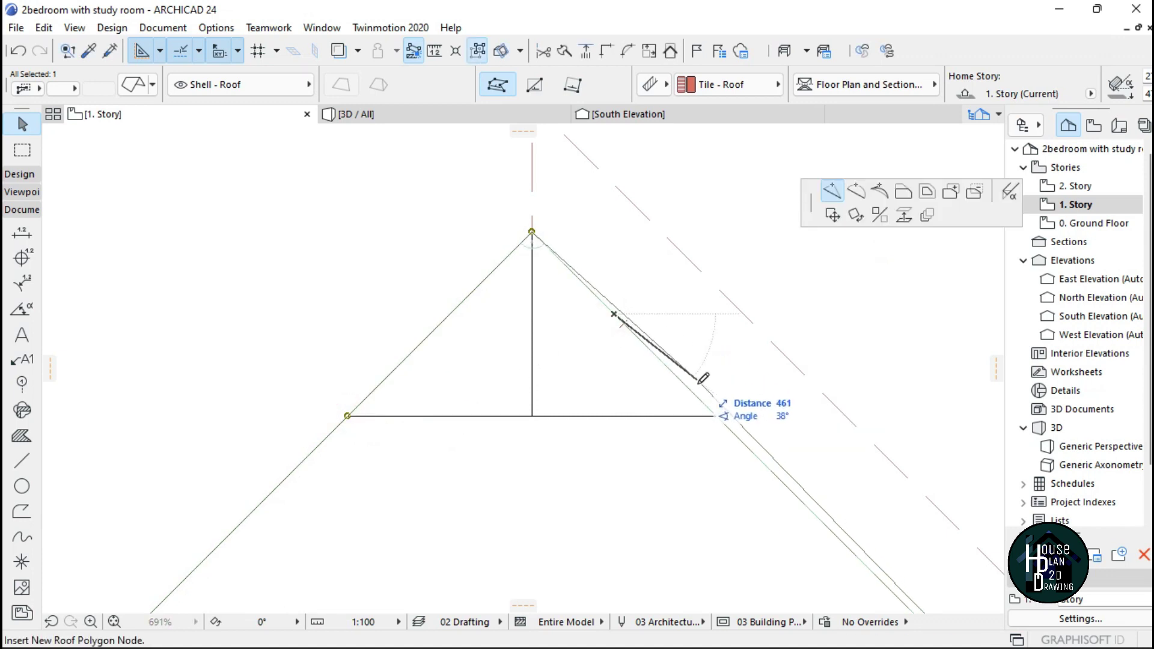
pyautogui.click(717, 414)
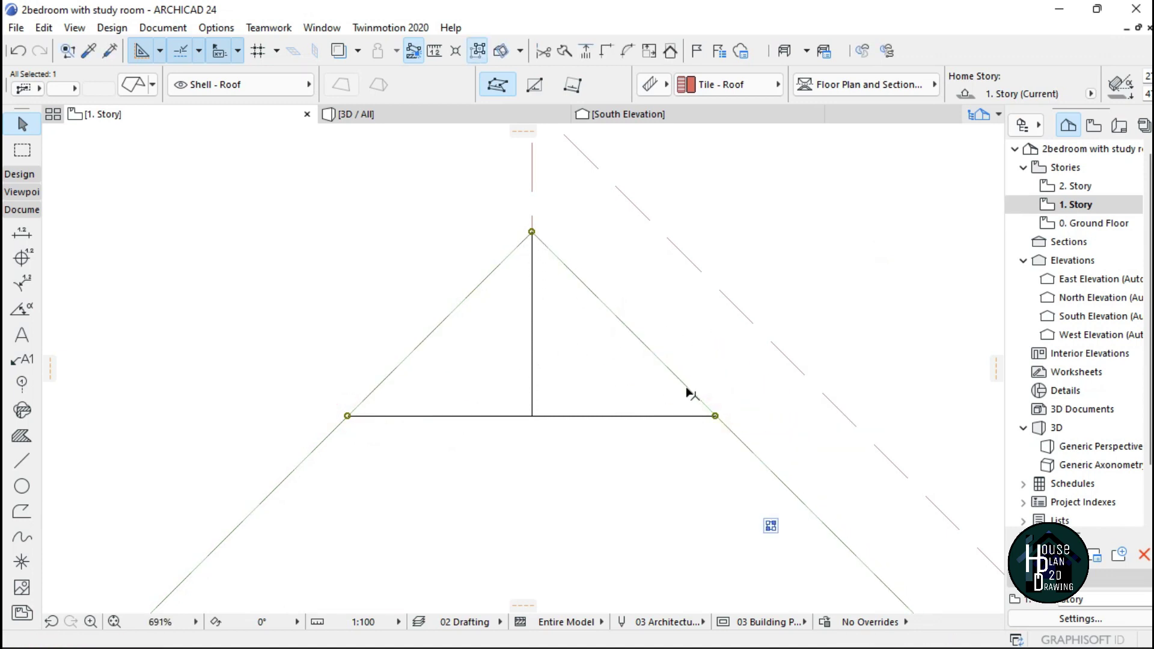
pyautogui.click(532, 233)
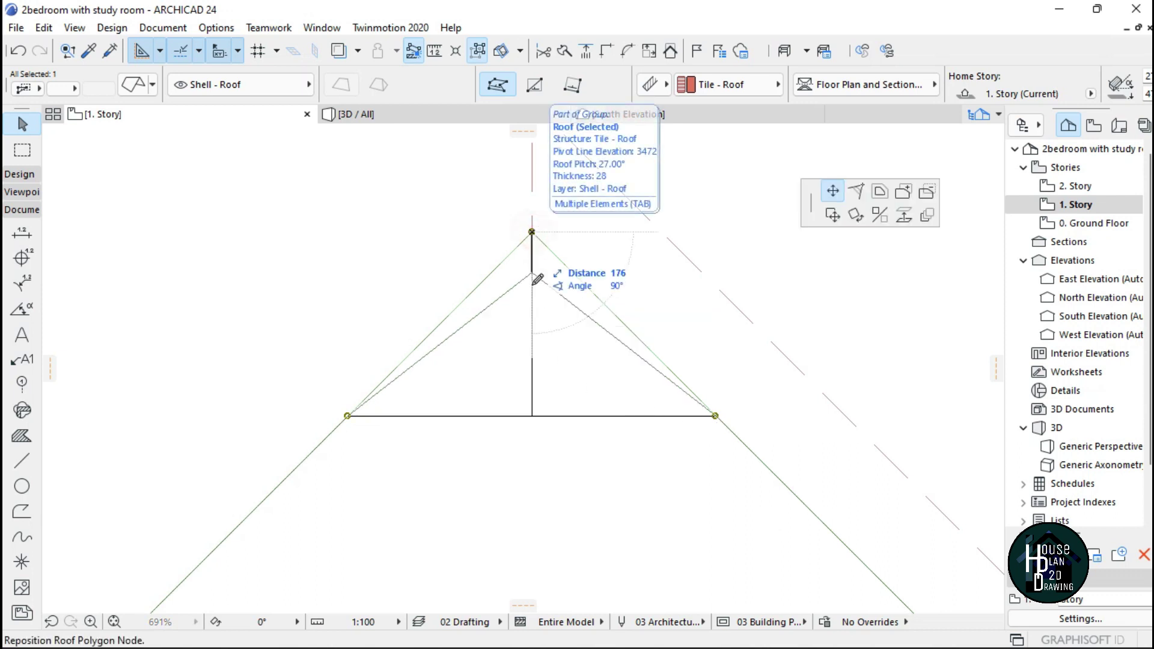
pyautogui.click(533, 414)
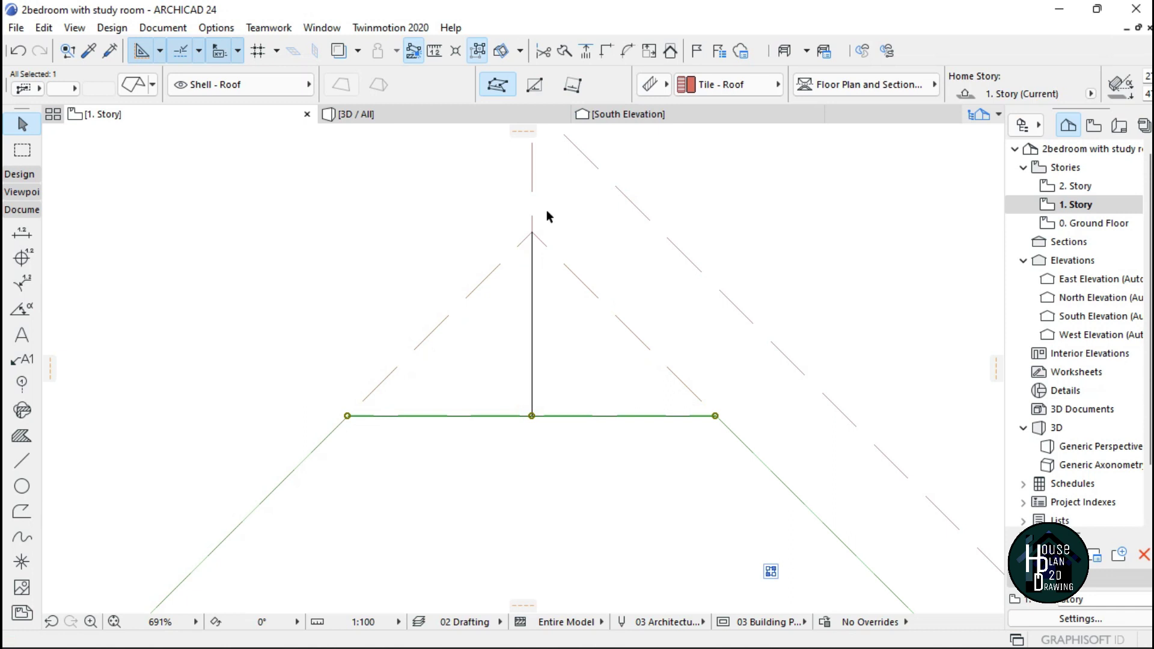
pyautogui.press('Escape')
# - Insert a node in each adjoining west and east roof plane where the horizontal guide meets its hip edge
pyautogui.click(475, 289)
pyautogui.click(454, 309)
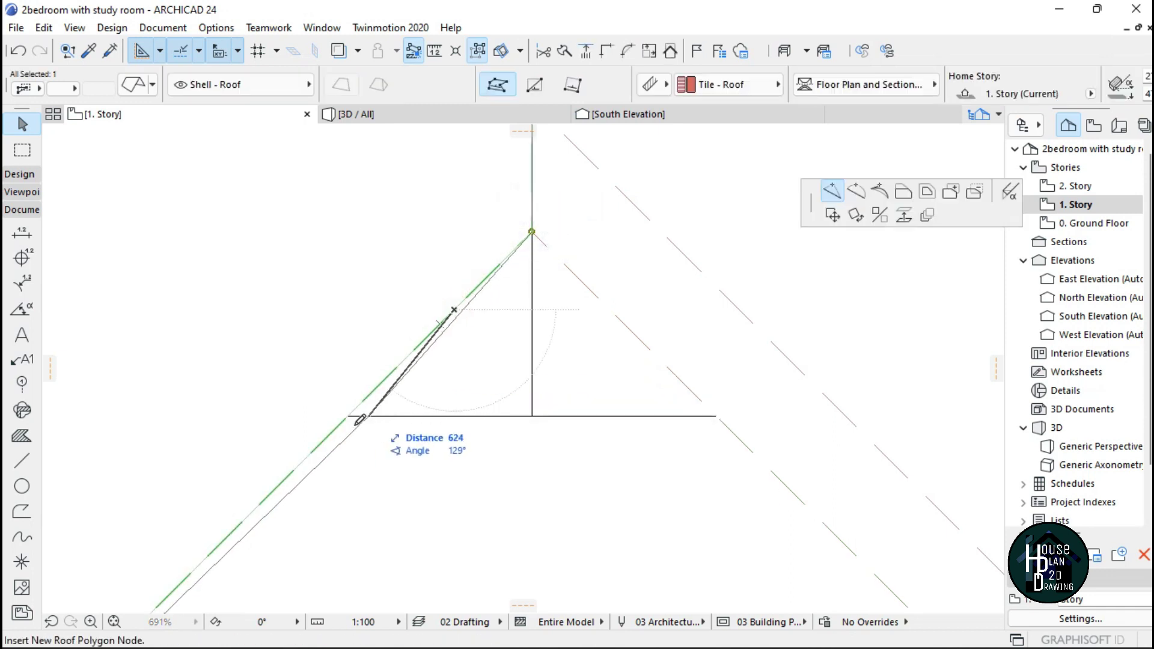
pyautogui.click(349, 415)
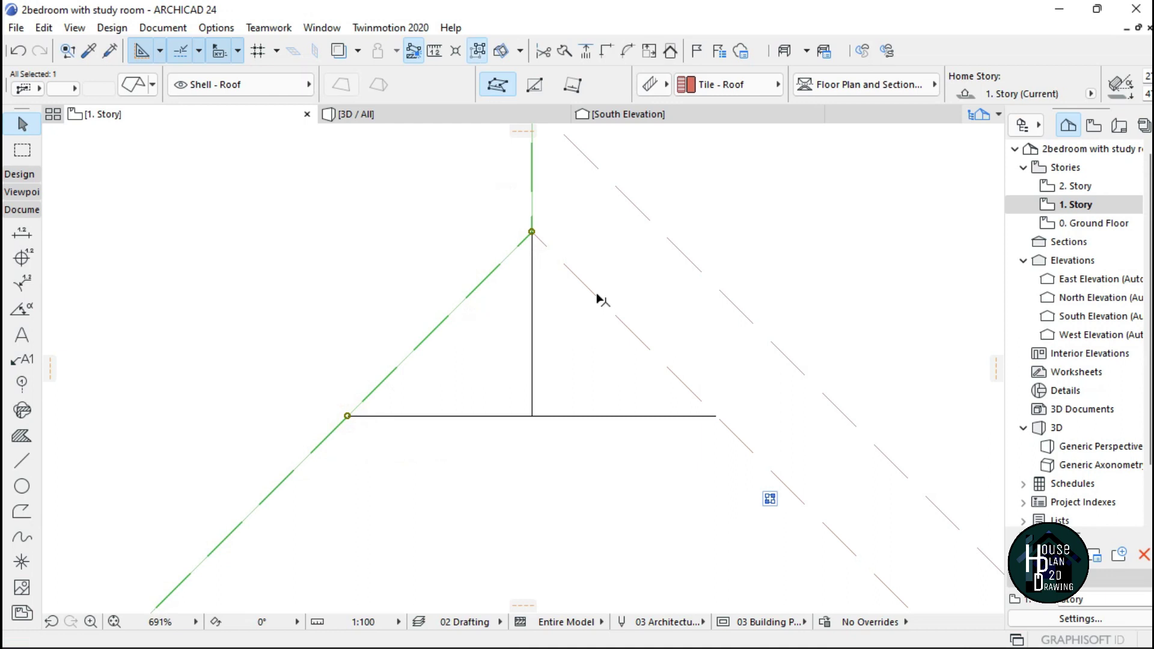
pyautogui.click(611, 317)
pyautogui.click(611, 316)
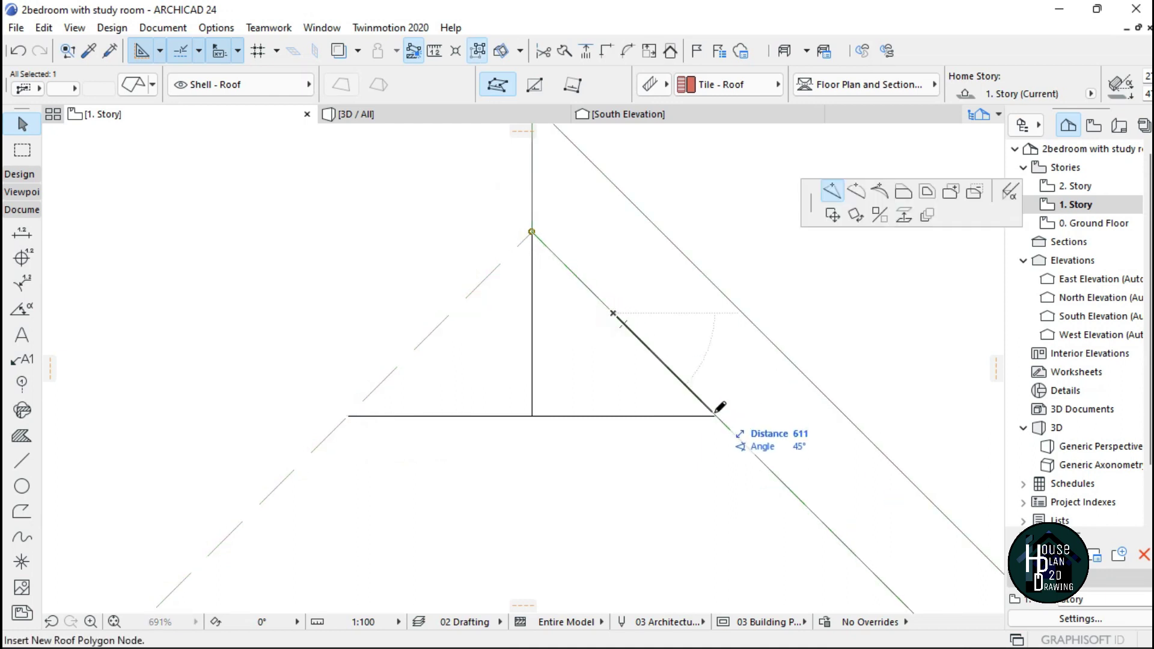
pyautogui.click(716, 415)
# - Move the junction corners of the east and west roof planes south to the horizontal guide's midpoint
pyautogui.click(532, 233)
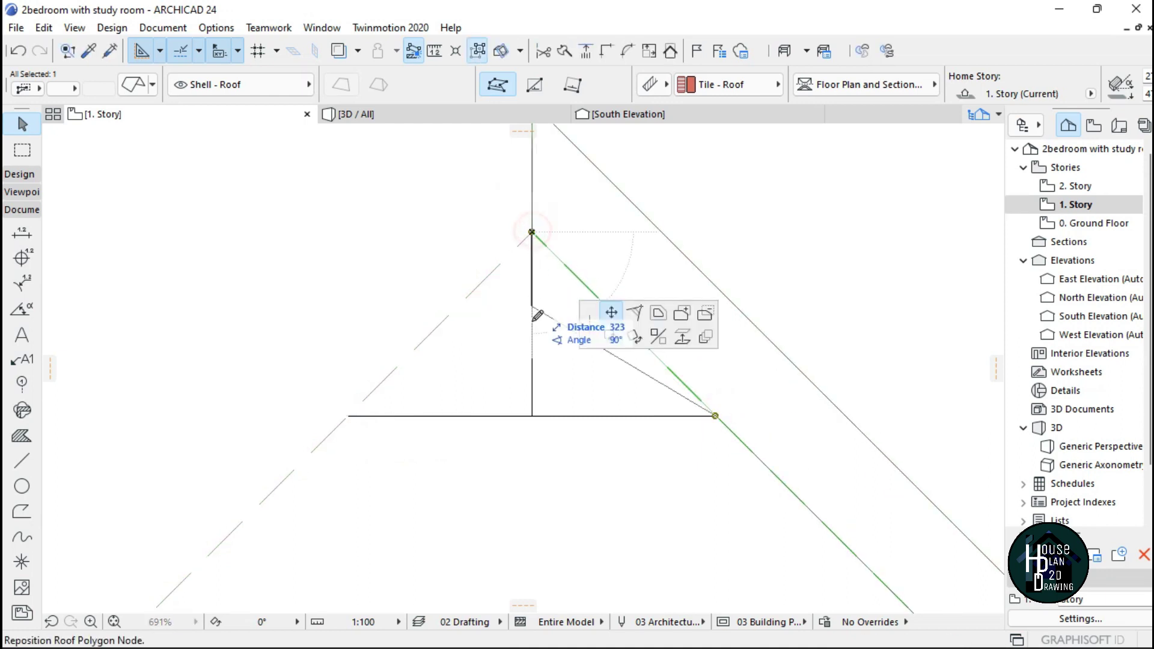
pyautogui.click(532, 415)
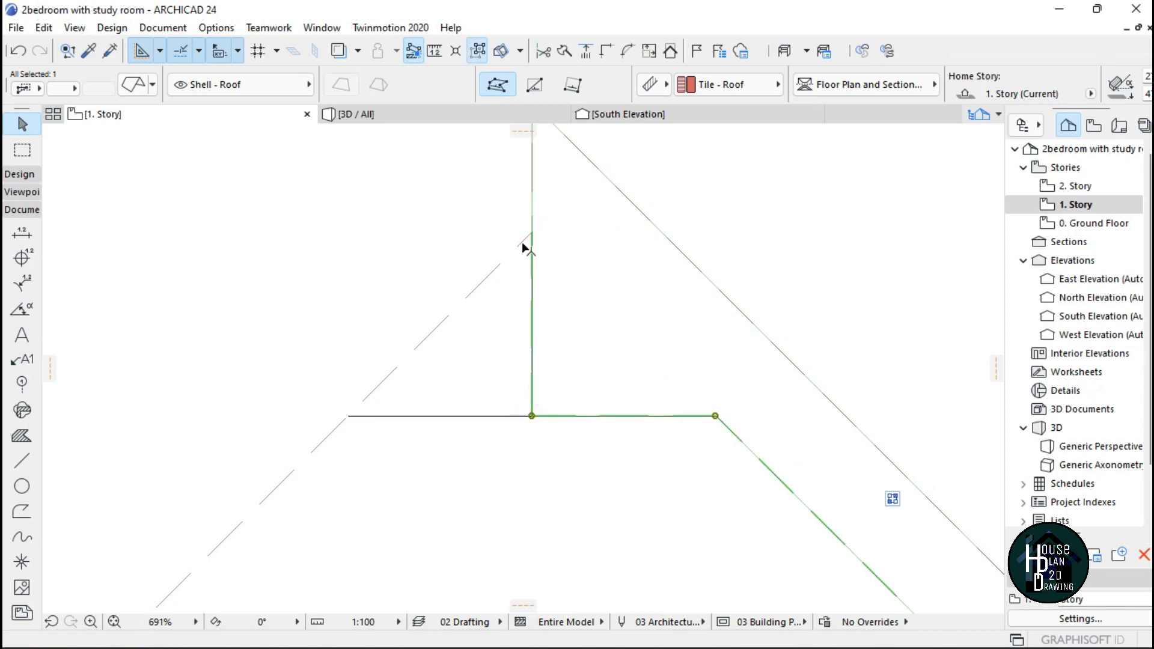
pyautogui.click(523, 246)
pyautogui.click(532, 233)
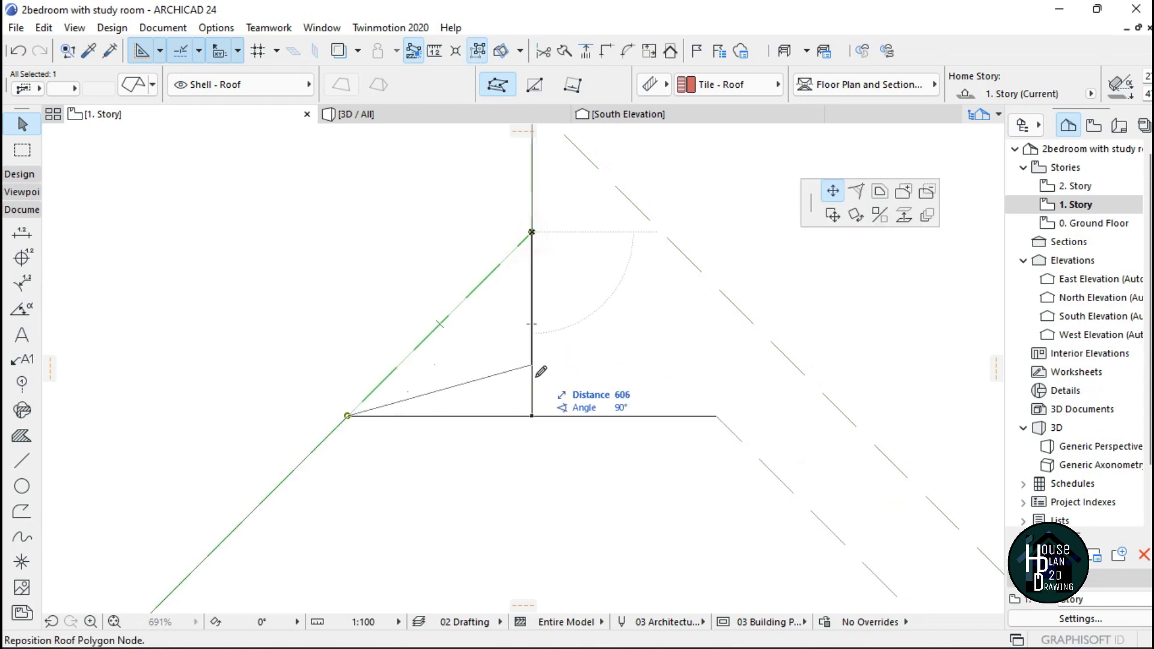
pyautogui.click(533, 415)
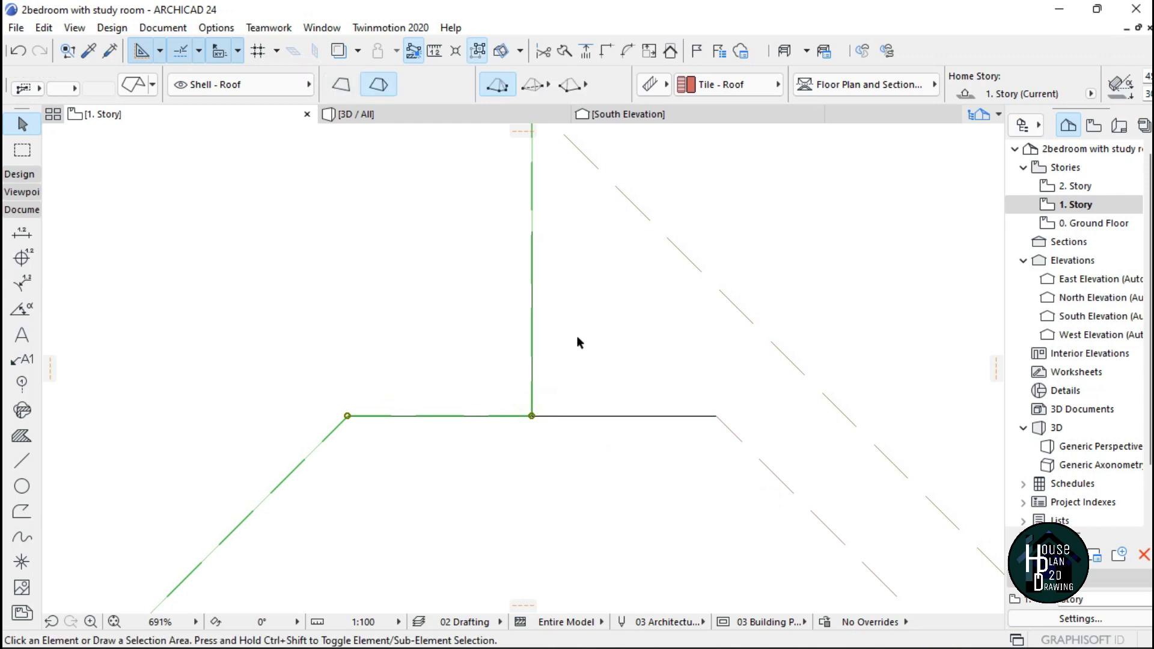
pyautogui.press('Escape')
# - Examine the reshaped southern hip junction in the 3D view
pyautogui.scroll(3, 531, 353)
pyautogui.scroll(-3, 546, 282)
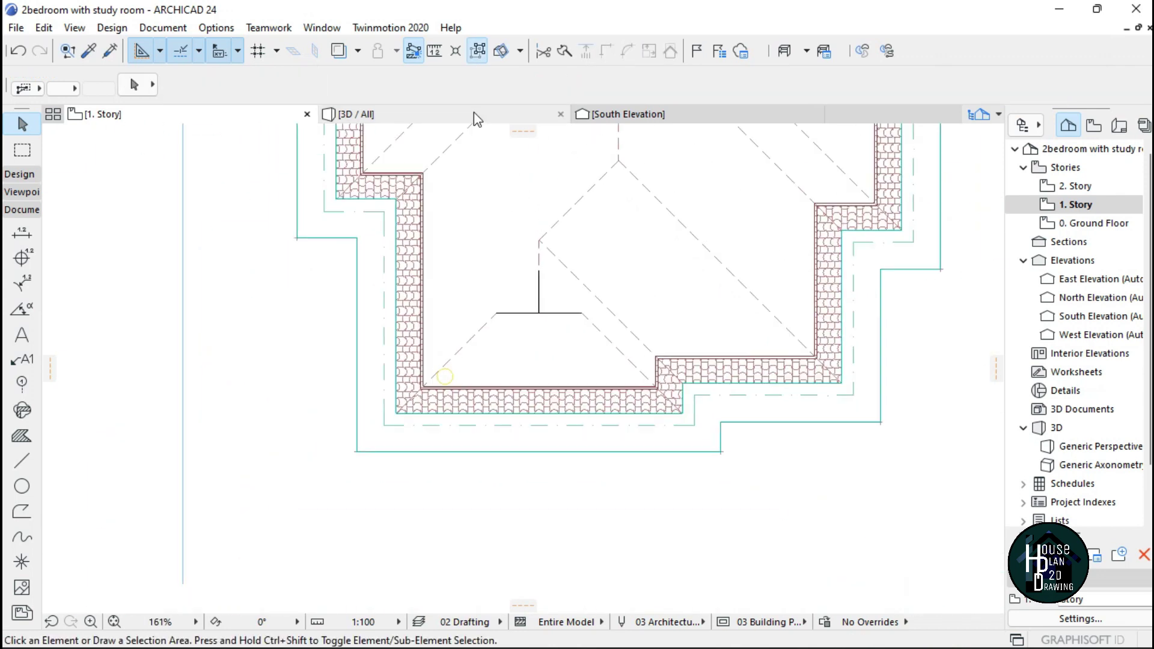
pyautogui.click(473, 113)
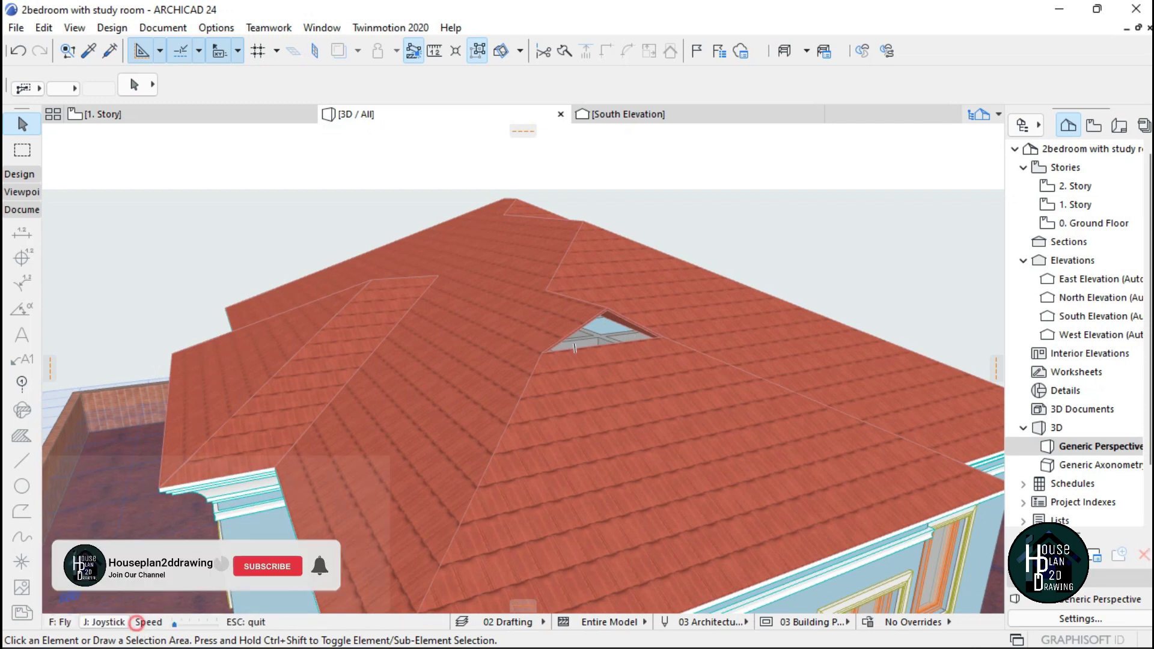
pyautogui.click(140, 626)
pyautogui.press('Up')
pyautogui.press('Down')
pyautogui.press('Escape')
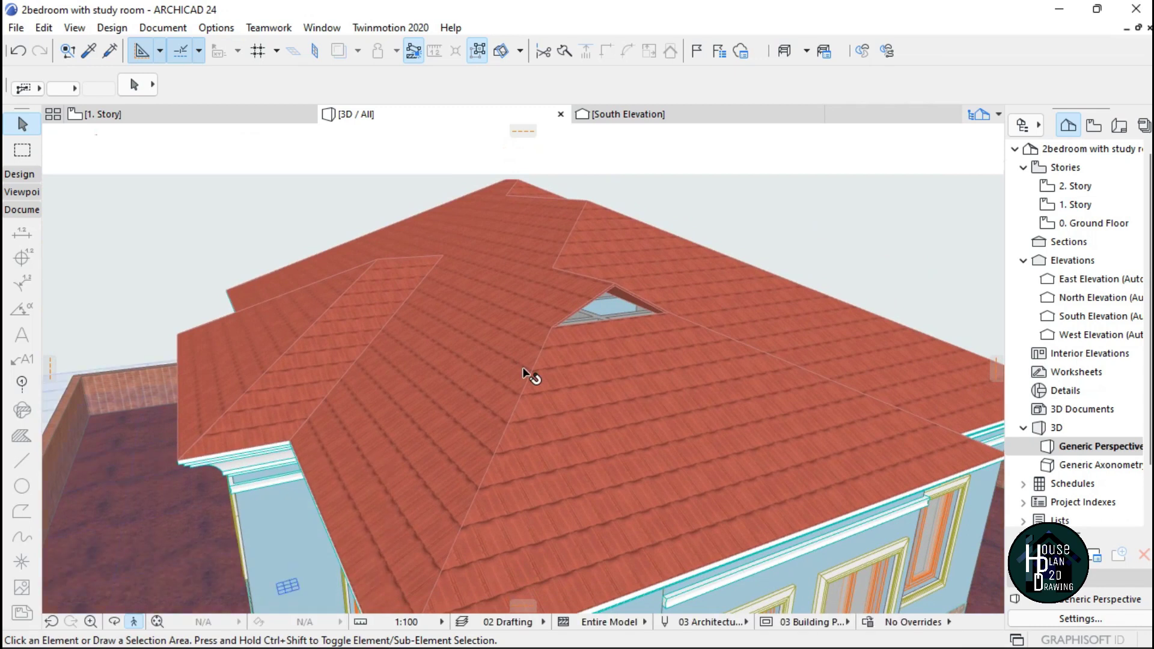
# - Move the two guide lines from the southern hip to the western hip junction on the 1. Story plan
pyautogui.click(175, 116)
pyautogui.scroll(-5, 541, 334)
pyautogui.scroll(4, 550, 305)
pyautogui.click(543, 348)
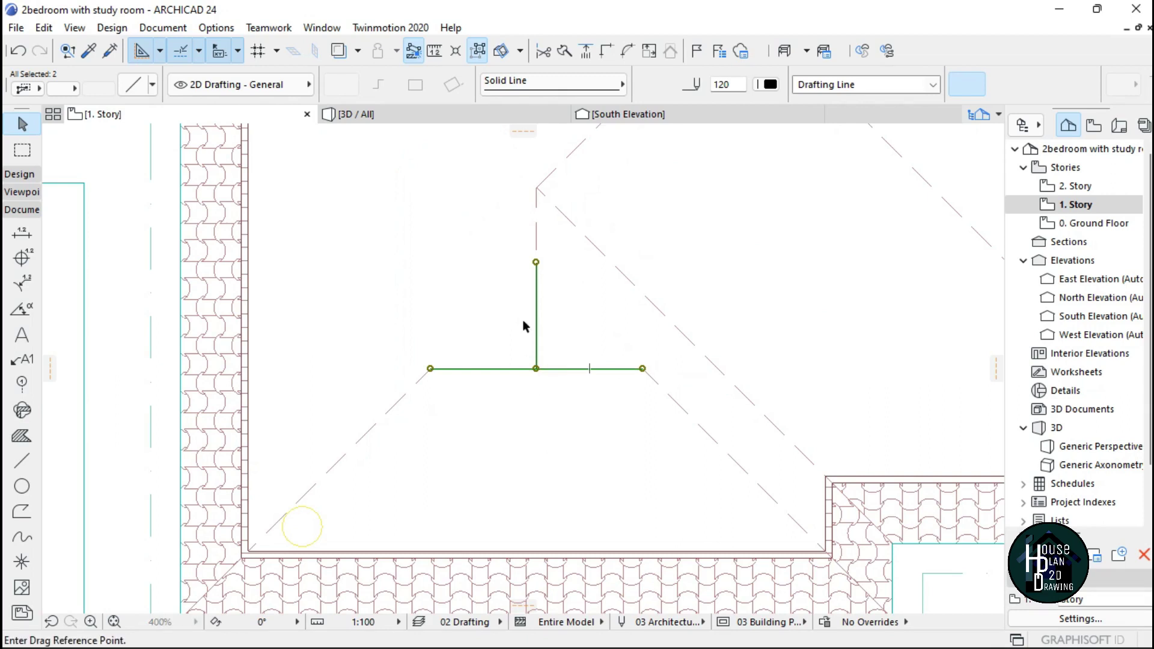
pyautogui.scroll(-3, 537, 262)
pyautogui.scroll(-2, 487, 179)
pyautogui.scroll(5, 496, 301)
pyautogui.scroll(3, 496, 301)
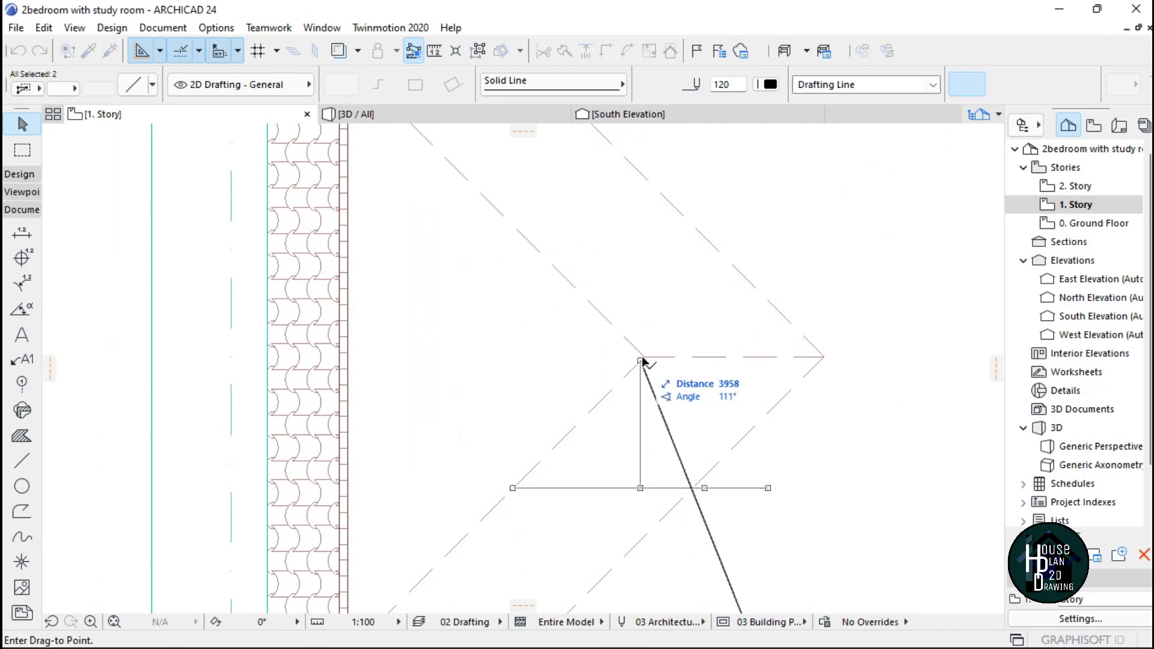
# - Rotate the two guide lines about the western hip junction so the stem points west and the crossbar spans both hips
pyautogui.hotkey('ctrl', 'e')
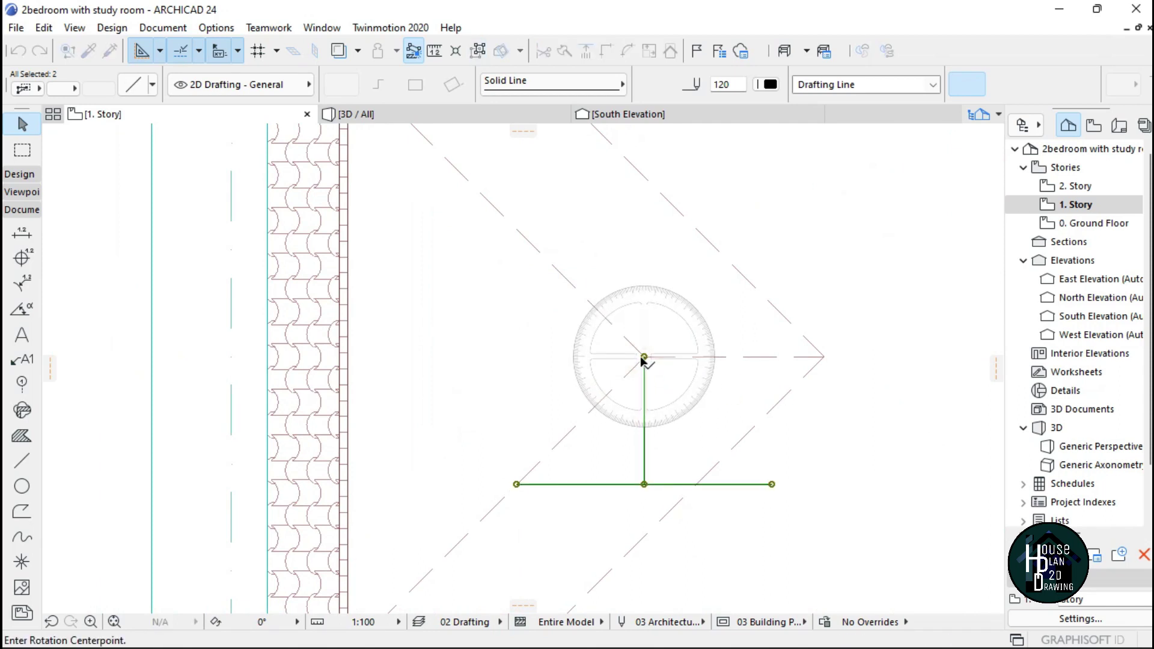
pyautogui.click(735, 357)
pyautogui.click(644, 414)
pyautogui.click(597, 305)
# - Insert nodes in the western hip plane at both ends of the vertical guide and move its apex to the guide's midpoint
pyautogui.scroll(1, 599, 308)
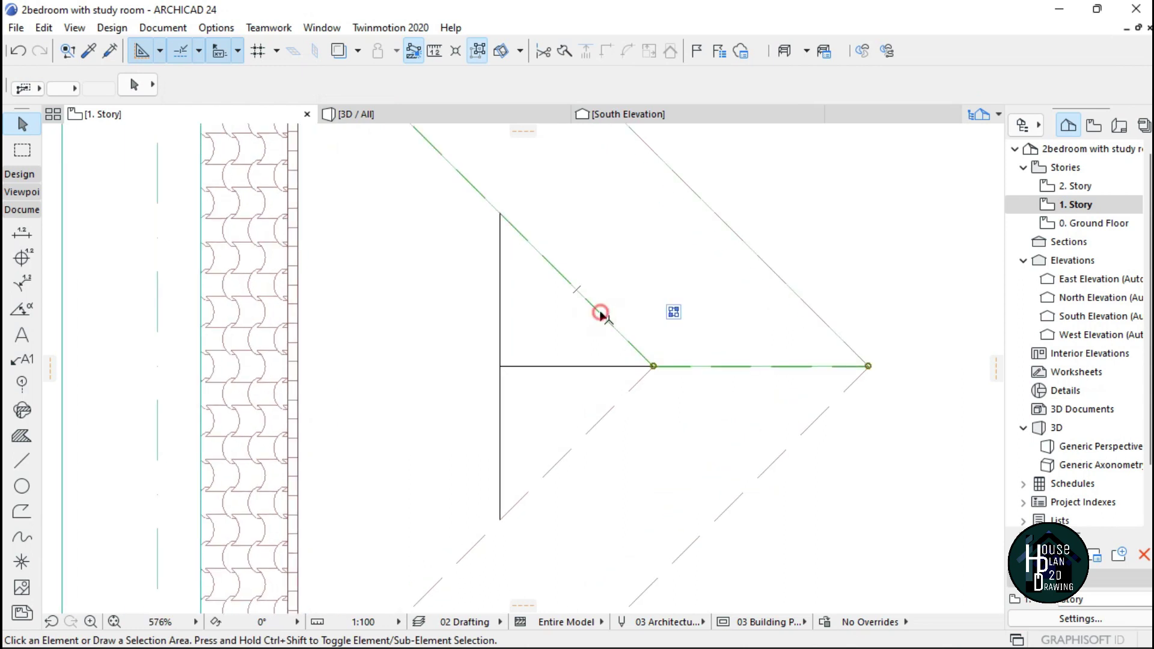
pyautogui.click(600, 314)
pyautogui.click(600, 315)
pyautogui.click(500, 214)
pyautogui.click(595, 425)
pyautogui.click(501, 519)
pyautogui.click(653, 368)
pyautogui.press('Escape')
# - Insert a node in the roof plane north of the western hip at the vertical guide's north end
pyautogui.click(607, 319)
pyautogui.click(501, 214)
pyautogui.click(653, 367)
pyautogui.click(604, 316)
pyautogui.click(605, 317)
pyautogui.press('Escape')
# - Insert a node in the roof plane south of the western hip at the guide's south end and move its junction corner to the guide's midpoint
pyautogui.click(597, 422)
pyautogui.click(599, 311)
pyautogui.click(601, 418)
pyautogui.click(602, 417)
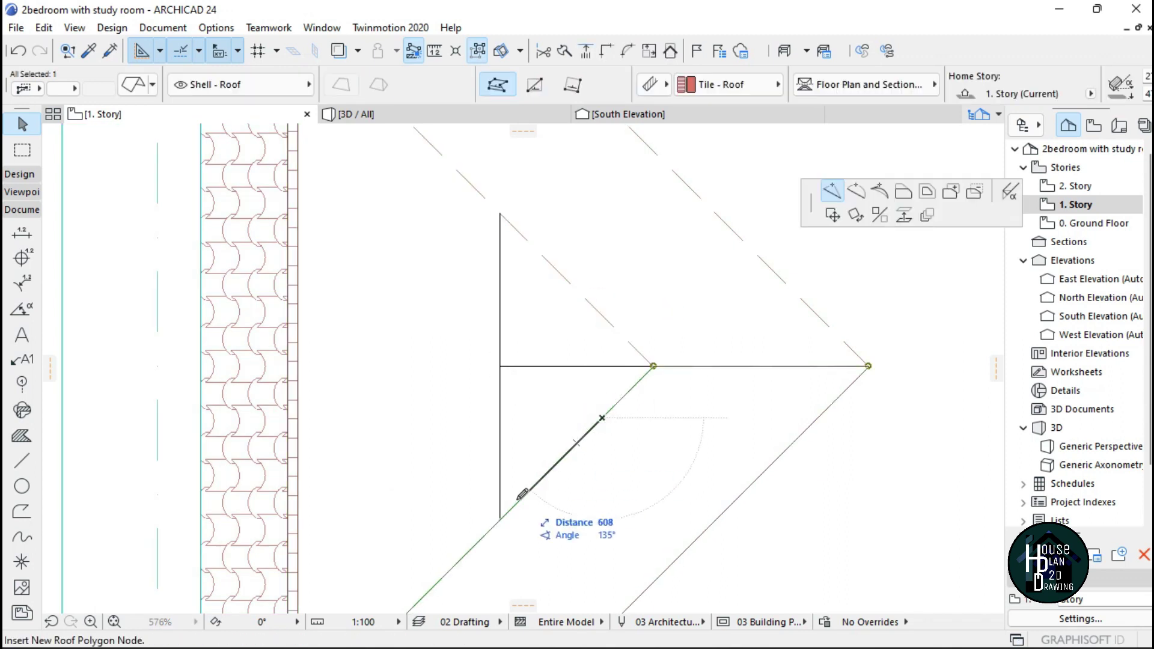
pyautogui.click(500, 519)
pyautogui.click(654, 367)
pyautogui.click(501, 366)
pyautogui.press('Escape')
# - Move the northern roof plane's junction corner west to the vertical guide's midpoint
pyautogui.scroll(-2, 546, 358)
pyautogui.click(595, 340)
pyautogui.click(623, 366)
pyautogui.click(516, 364)
pyautogui.press('Escape')
# - Move both guide lines from the western hip to the southern hip junction of the main ridge
pyautogui.click(536, 355)
pyautogui.keyDown('shift'); pyautogui.click(508, 391); pyautogui.keyUp('shift')
pyautogui.hotkey('ctrl', 'd')
pyautogui.click(615, 354)
pyautogui.scroll(-10, 479, 409)
pyautogui.scroll(10, 560, 440)
pyautogui.click(570, 388)
# - Rotate the two guide lines about the main ridge's southern junction so the stem points south
pyautogui.hotkey('ctrl', 'e')
pyautogui.click(571, 388)
pyautogui.press('Escape')
pyautogui.hotkey('ctrl', 'e')
pyautogui.click(571, 388)
pyautogui.click(616, 387)
pyautogui.click(570, 258)
pyautogui.scroll(-2, 564, 274)
pyautogui.scroll(2, 563, 274)
pyautogui.press('Escape')
# - Try to insert nodes in the main southern roof plane at both guide ends and move its apex to the guide's midpoint
pyautogui.click(505, 297)
pyautogui.click(506, 297)
pyautogui.click(393, 411)
pyautogui.click(654, 306)
pyautogui.click(760, 411)
pyautogui.click(576, 226)
pyautogui.click(576, 411)
pyautogui.press('Escape')
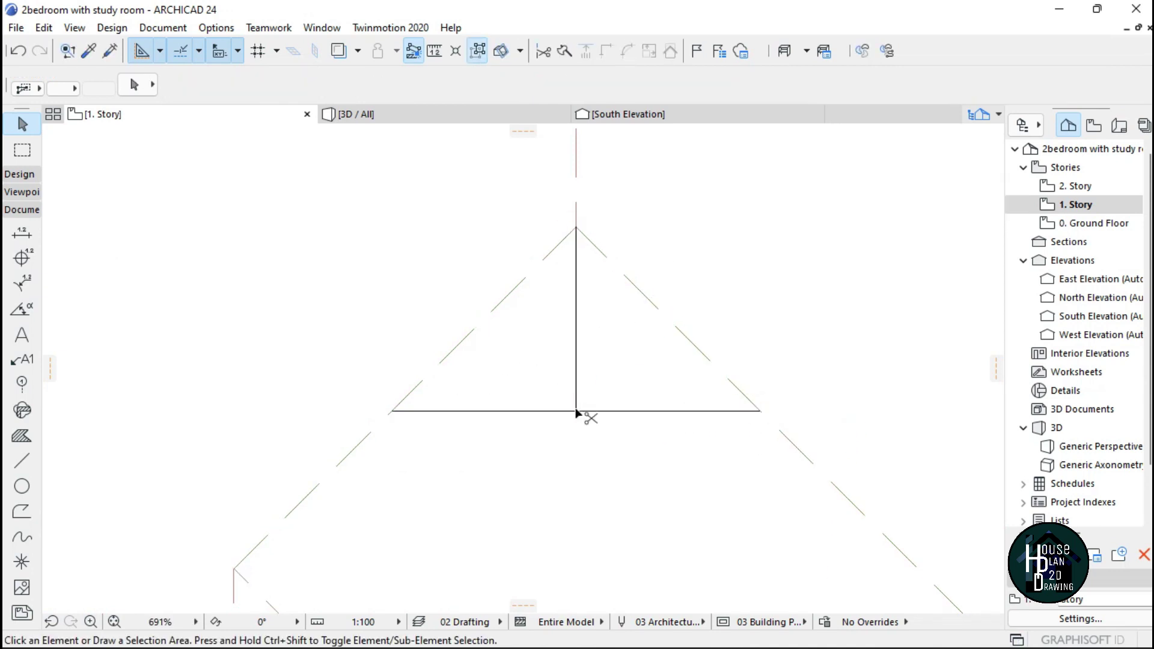
pyautogui.click(576, 413)
pyautogui.press('Escape')
# - Insert nodes on both hip edges of the main southern roof plane at the ends of the horizontal guide
pyautogui.scroll(-5, 559, 247)
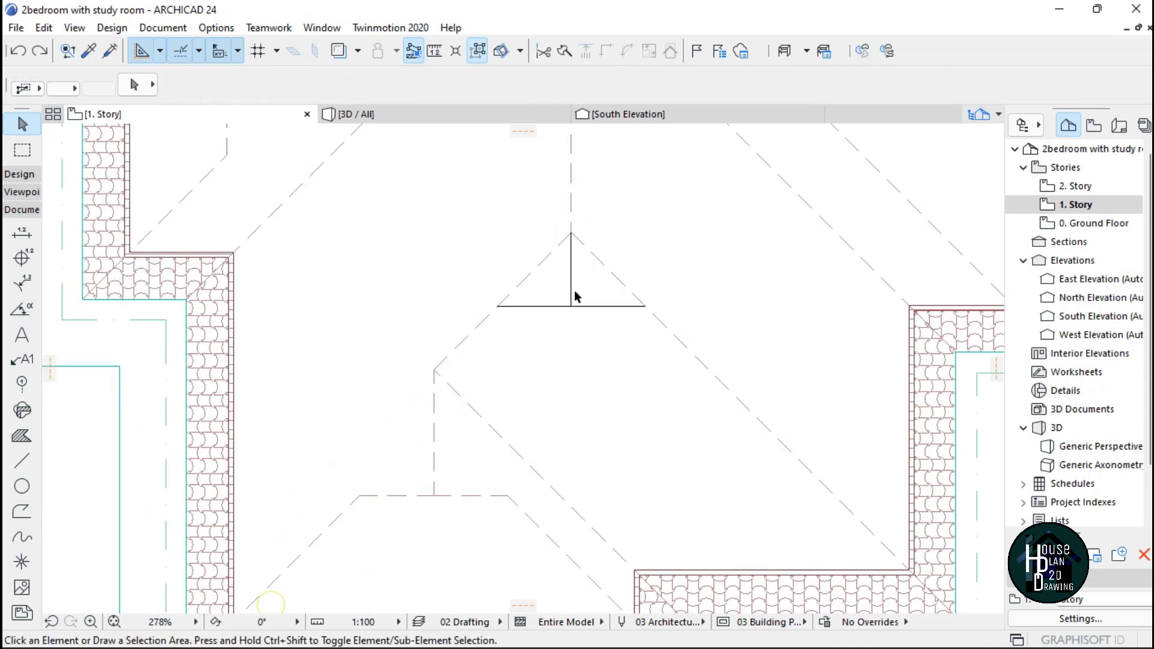
pyautogui.scroll(2, 584, 341)
pyautogui.click(564, 335)
pyautogui.scroll(3, 551, 453)
pyautogui.scroll(2, 551, 453)
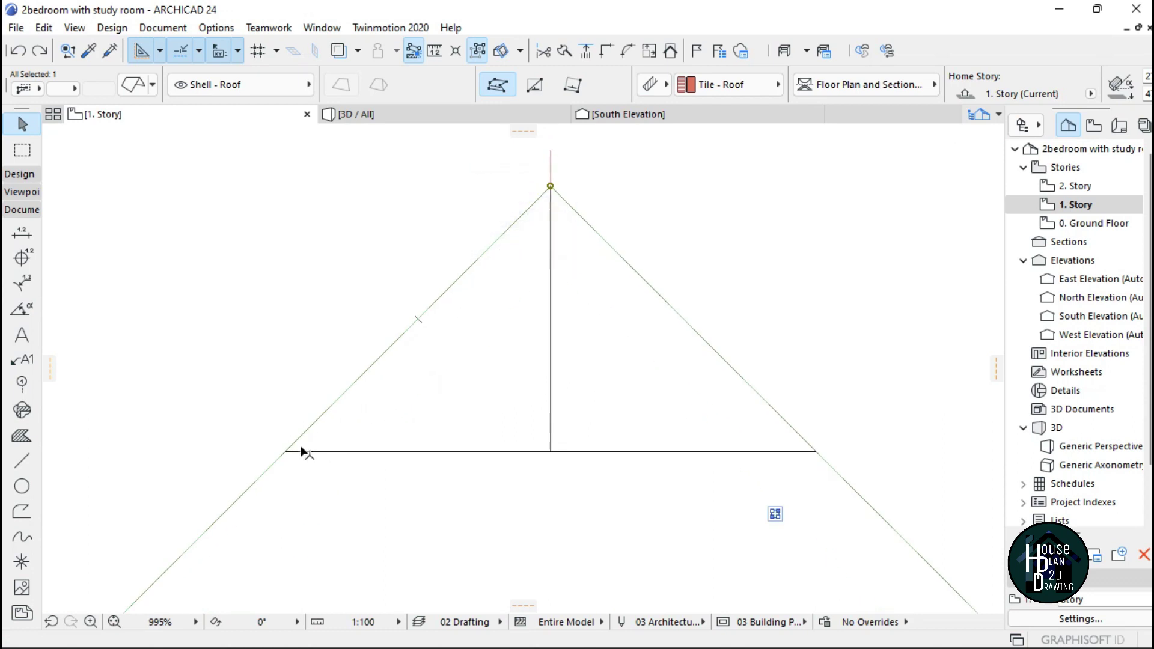
pyautogui.click(433, 305)
pyautogui.click(287, 449)
pyautogui.click(670, 307)
pyautogui.click(815, 451)
# - Move the main southern roof plane's apex down to the midpoint of the horizontal guide
pyautogui.click(551, 187)
pyautogui.click(550, 451)
pyautogui.scroll(5, 286, 451)
pyautogui.click(307, 425)
pyautogui.click(292, 441)
pyautogui.scroll(-5, 359, 428)
pyautogui.scroll(1, 568, 395)
pyautogui.scroll(-1, 570, 397)
pyautogui.press('Escape')
# - Select the main roof's west and east planes, insert nodes at the guide's ends and move their shared corner to its midpoint
pyautogui.click(474, 277)
pyautogui.keyDown('shift'); pyautogui.click(691, 298); pyautogui.keyUp('shift')
pyautogui.click(474, 277)
pyautogui.click(306, 446)
pyautogui.click(571, 241)
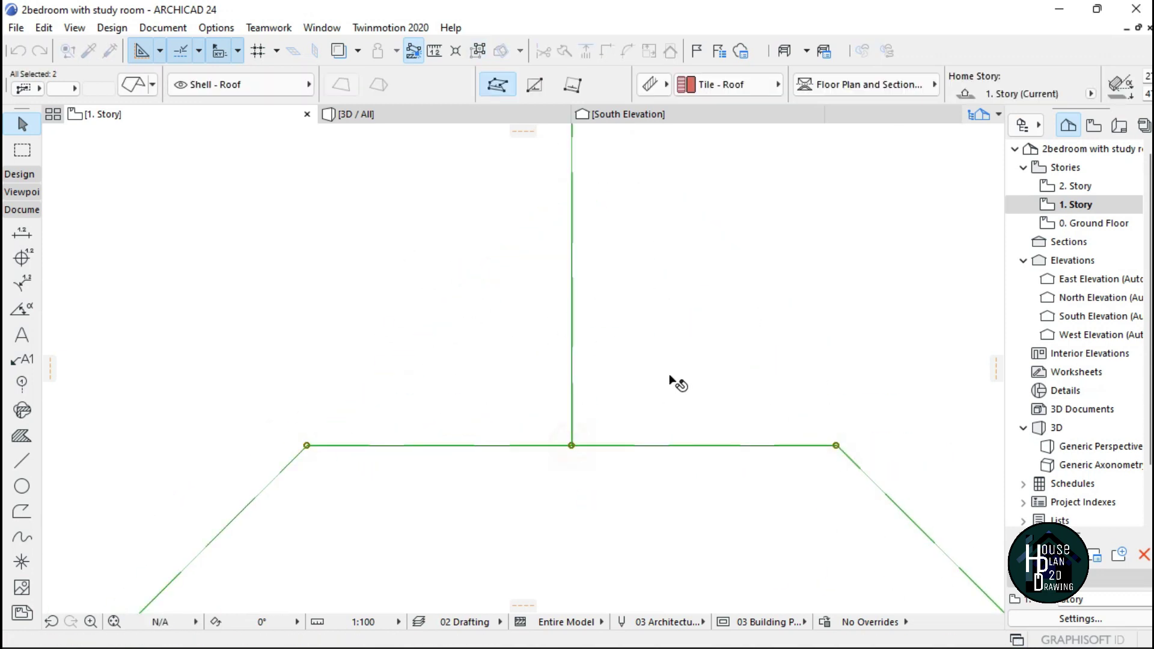
# - Move the T-shaped guide lines from the main southern roof plane to the hip apex of the east wing
pyautogui.scroll(-2, 601, 306)
pyautogui.keyDown('shift'); pyautogui.click(599, 401); pyautogui.keyUp('shift')
pyautogui.hotkey('ctrl', 'd')
pyautogui.click(581, 218)
pyautogui.scroll(-8, 543, 373)
pyautogui.scroll(7, 691, 210)
pyautogui.click(403, 383)
# - Rotate the T-shaped guide 90° about the east wing's hip apex so that its crossbar lies towards the eaves
pyautogui.hotkey('ctrl', 'e')
pyautogui.click(402, 382)
pyautogui.click(449, 383)
pyautogui.click(402, 250)
pyautogui.scroll(-3, 406, 253)
pyautogui.press('Escape')
# - Insert nodes on the east wing's hip plane at the guide's ends and move its apex to the crossbar's midpoint
pyautogui.scroll(2, 481, 261)
pyautogui.click(429, 286)
pyautogui.click(444, 440)
pyautogui.click(487, 483)
pyautogui.click(359, 356)
pyautogui.click(487, 356)
# - Insert nodes in the east wing's north and south planes at the guide's ends and move their shared corner to the crossbar's midpoint
pyautogui.click(439, 277)
pyautogui.click(438, 278)
pyautogui.click(487, 228)
pyautogui.click(440, 438)
pyautogui.click(440, 439)
pyautogui.click(487, 483)
pyautogui.click(359, 356)
pyautogui.click(487, 356)
pyautogui.click(439, 279)
pyautogui.click(359, 356)
pyautogui.click(487, 356)
pyautogui.press('Escape')
pyautogui.scroll(-2, 550, 316)
pyautogui.scroll(2, 469, 362)
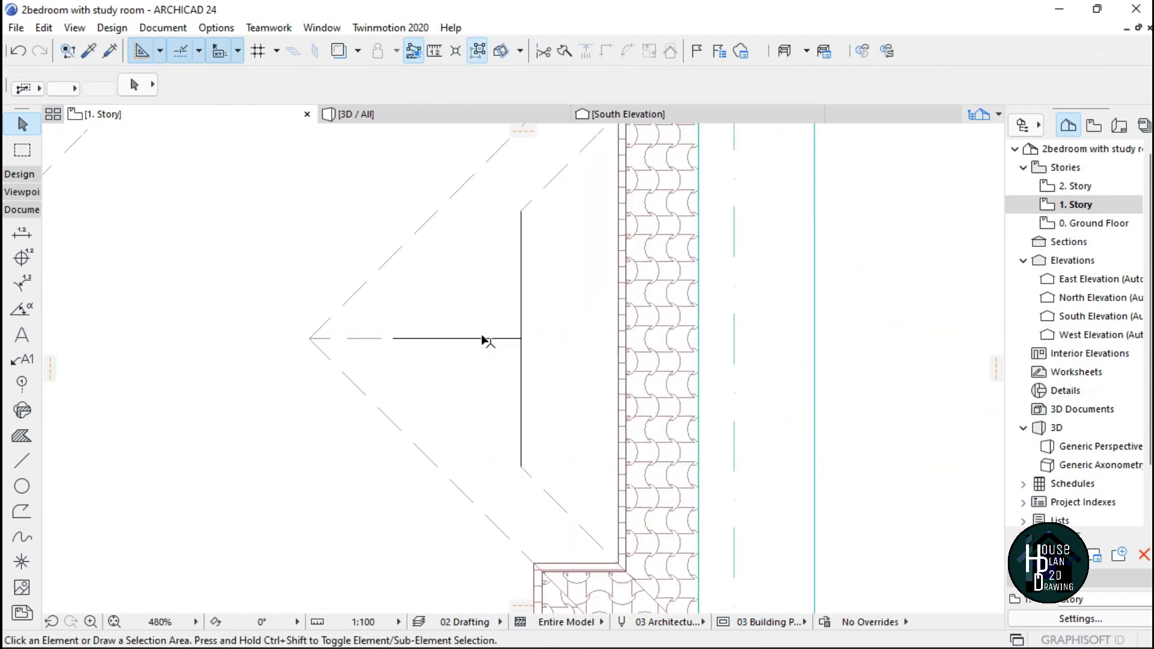
# - Examine the reshaped roof and its gable openings from several sides in the 3D view
pyautogui.scroll(-8, 511, 317)
pyautogui.click(424, 115)
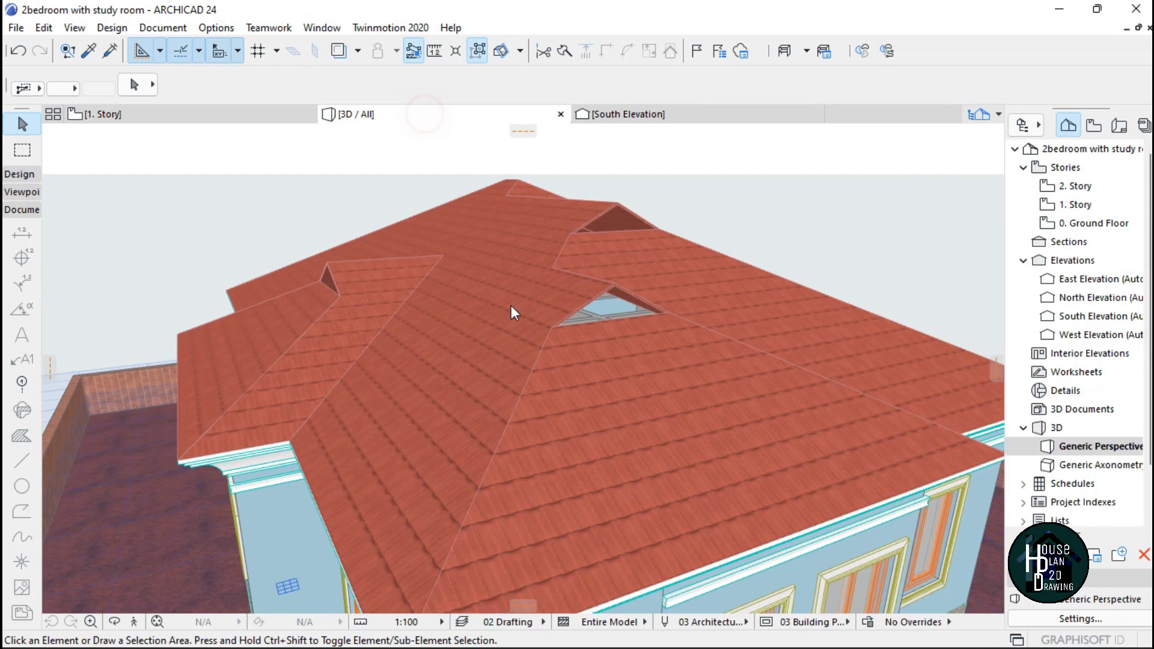
pyautogui.scroll(5, 373, 424)
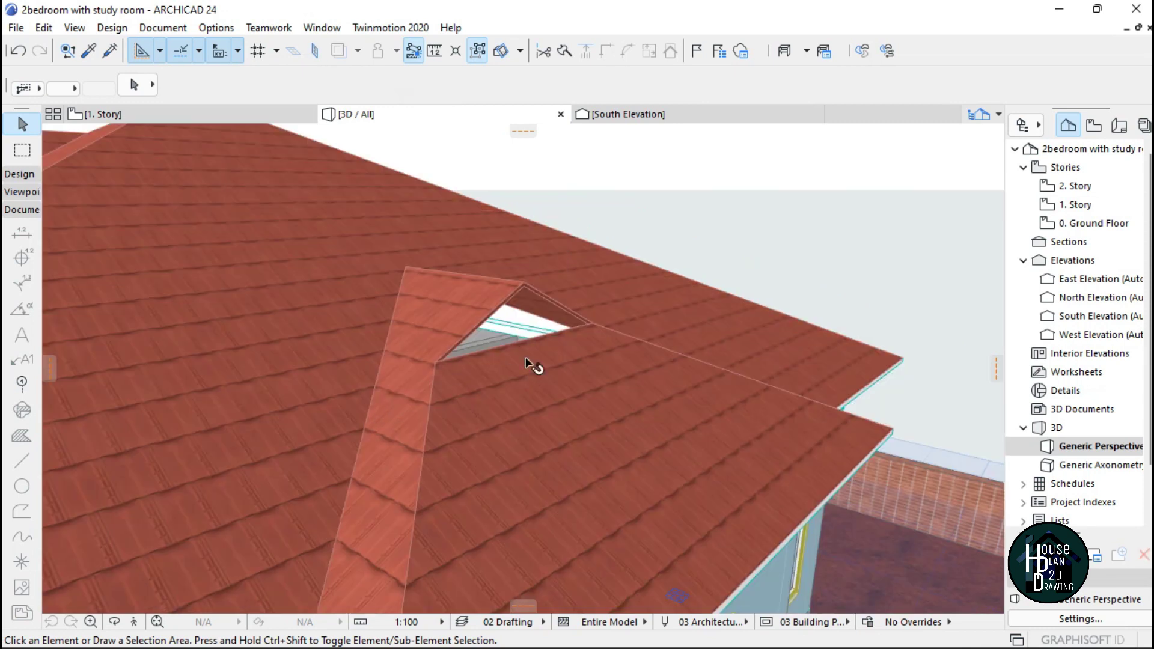
pyautogui.click(132, 623)
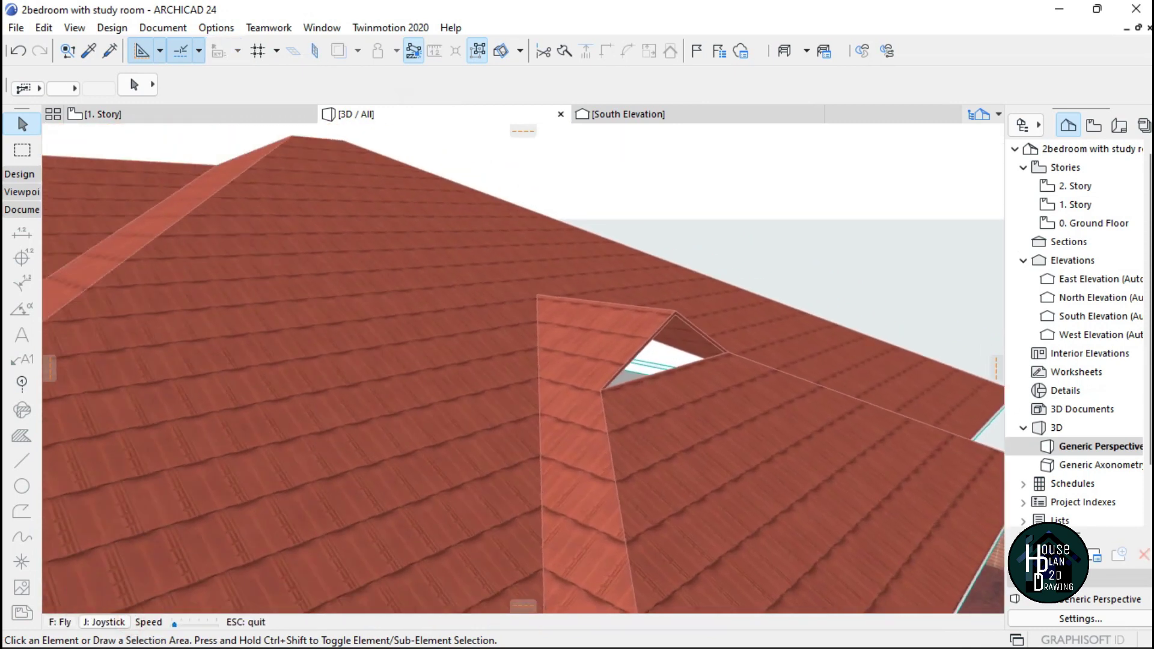
pyautogui.press('Down')
pyautogui.press('Right')
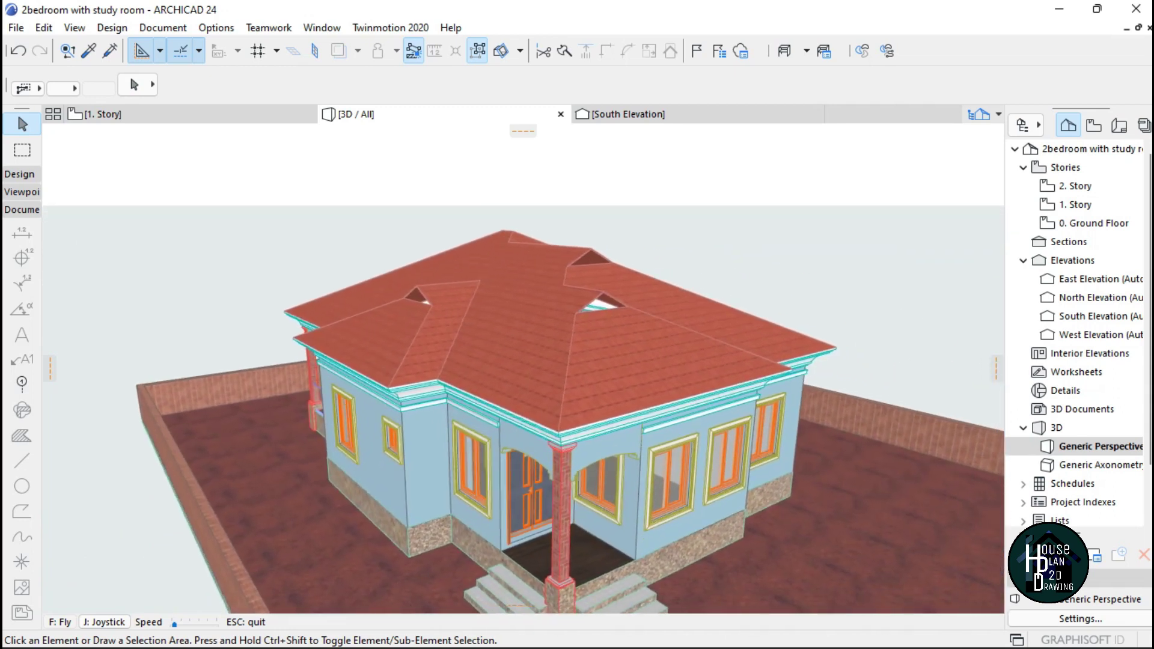
pyautogui.press('Up')
pyautogui.press('Up')
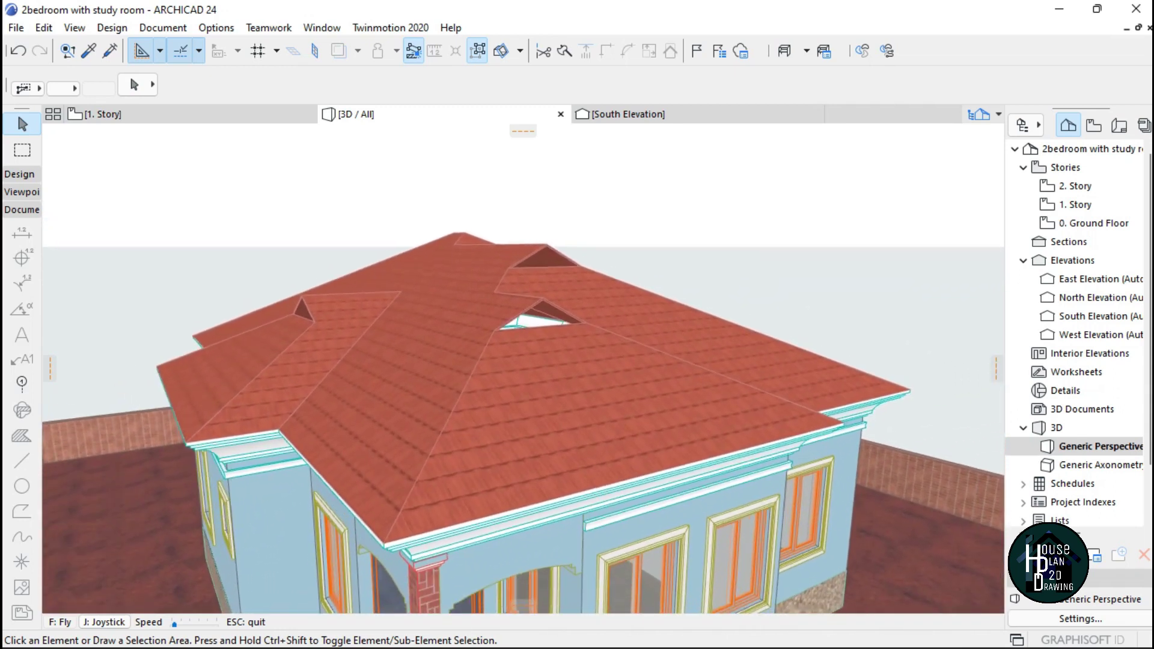
pyautogui.press('Up')
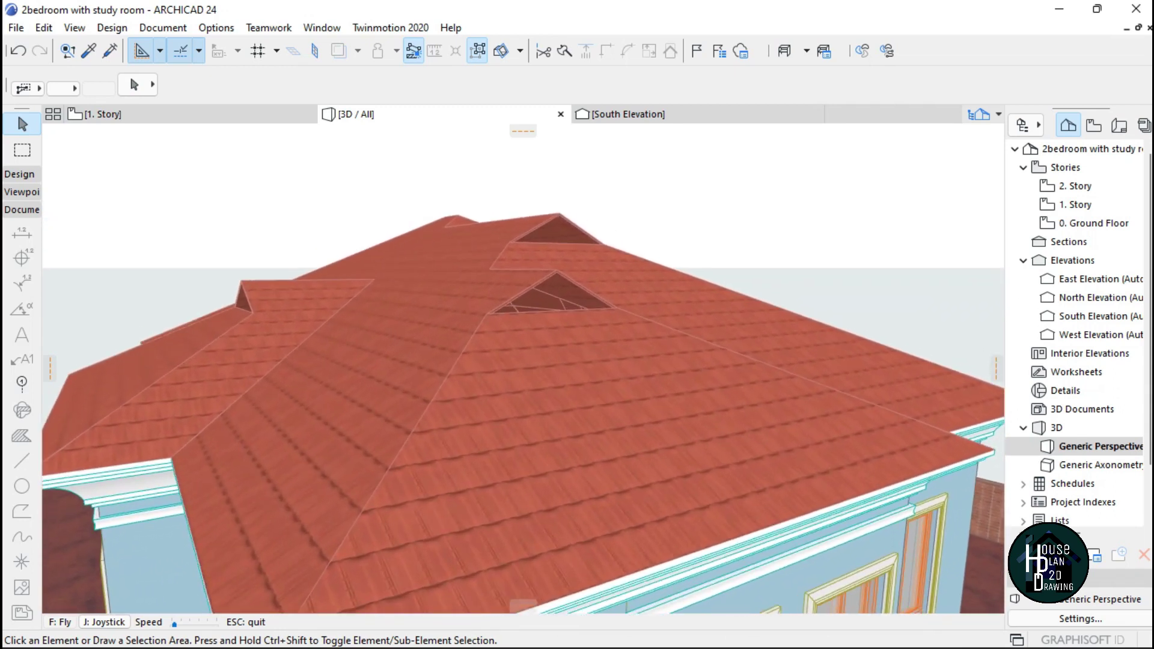
pyautogui.press('Escape')
# - Return to the 1. Story plan and move the guide off the east wing to outside the house
pyautogui.click(175, 115)
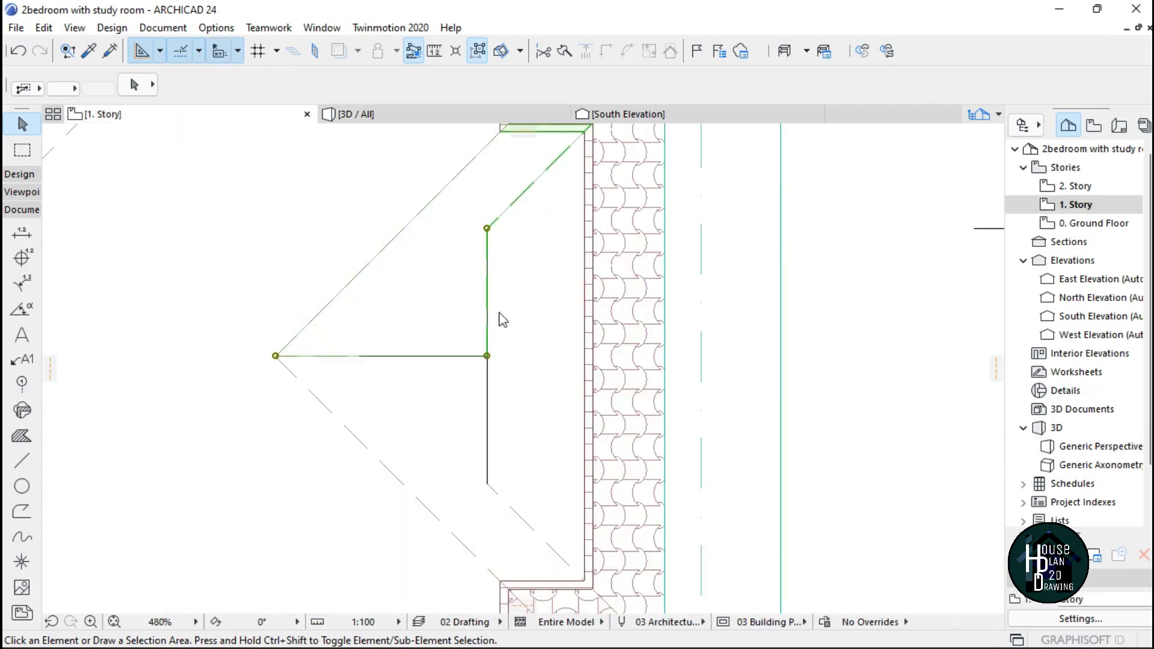
pyautogui.scroll(-10, 510, 270)
pyautogui.scroll(4, 469, 286)
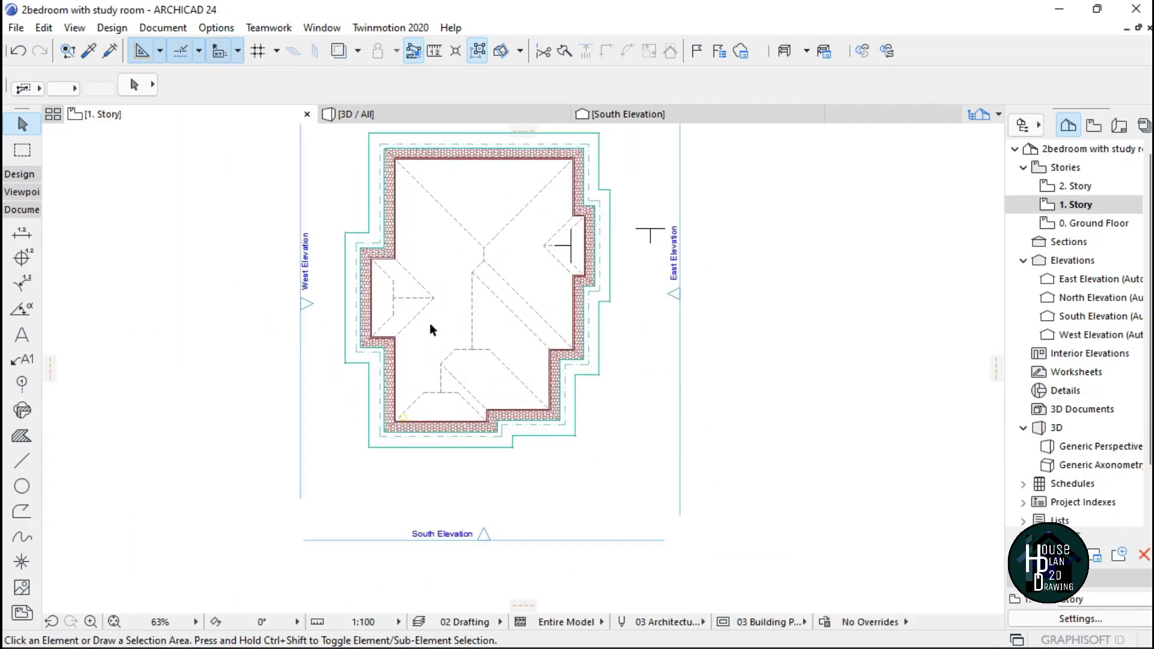
pyautogui.scroll(6, 644, 209)
pyautogui.click(517, 267)
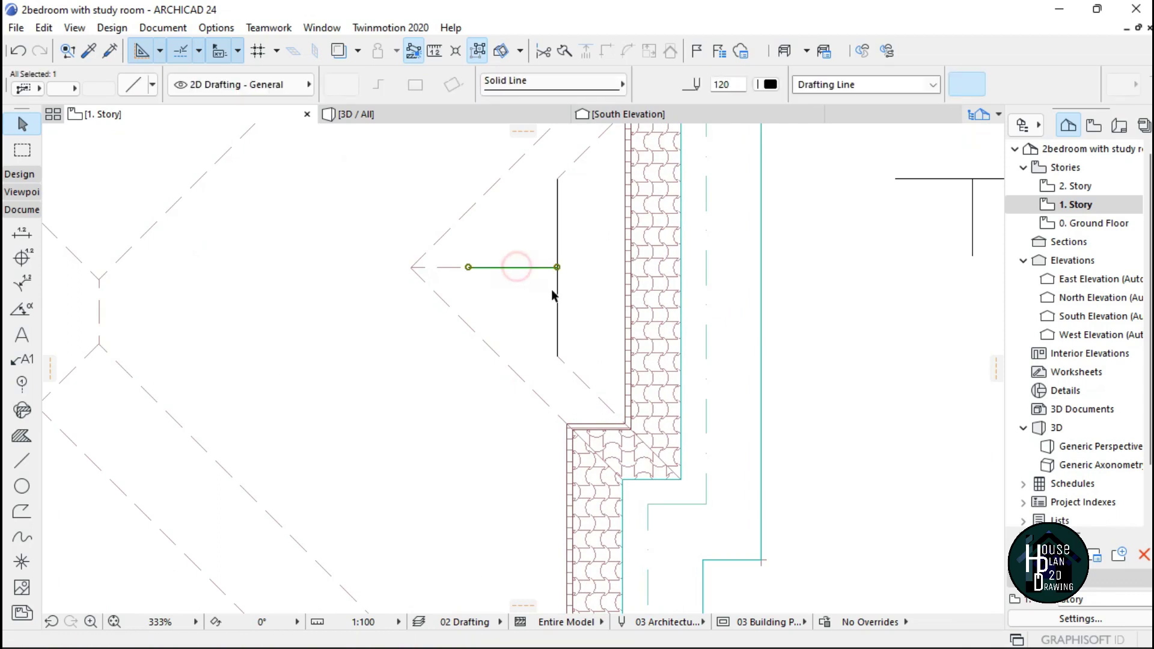
pyautogui.hotkey('ctrl', 'd')
pyautogui.click(468, 267)
pyautogui.scroll(-4, 469, 267)
pyautogui.click(805, 248)
# - Open the Object tool's default settings and search the library for "louver"
pyautogui.scroll(-3, 559, 349)
pyautogui.scroll(7, 559, 373)
pyautogui.scroll(1, 548, 384)
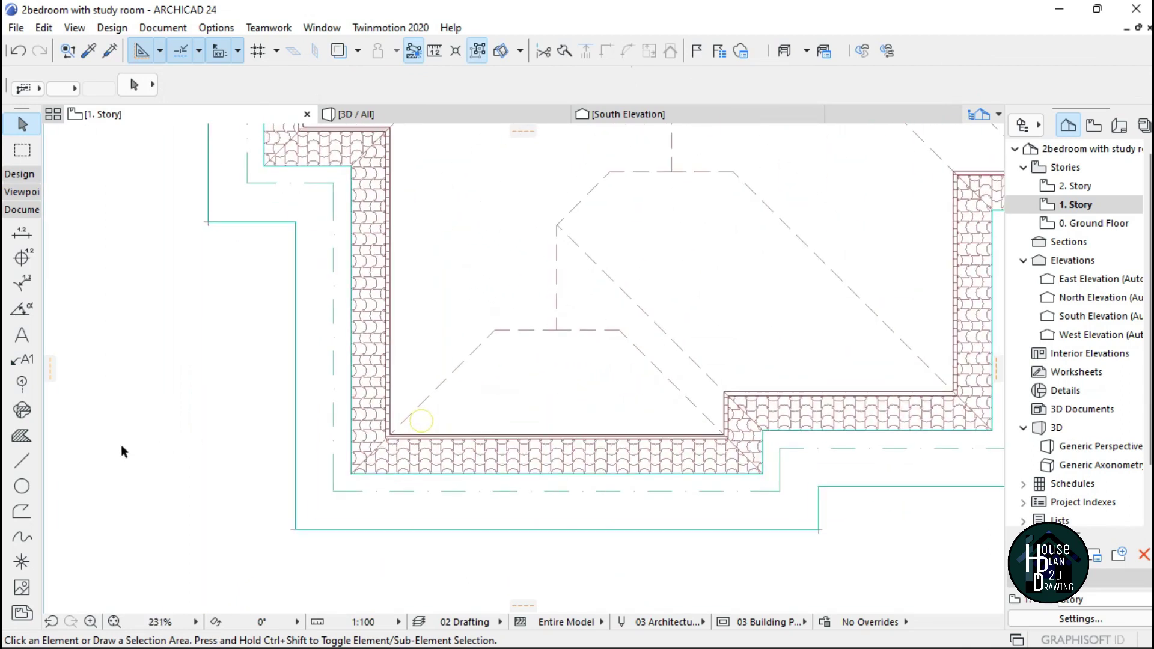
pyautogui.click(21, 175)
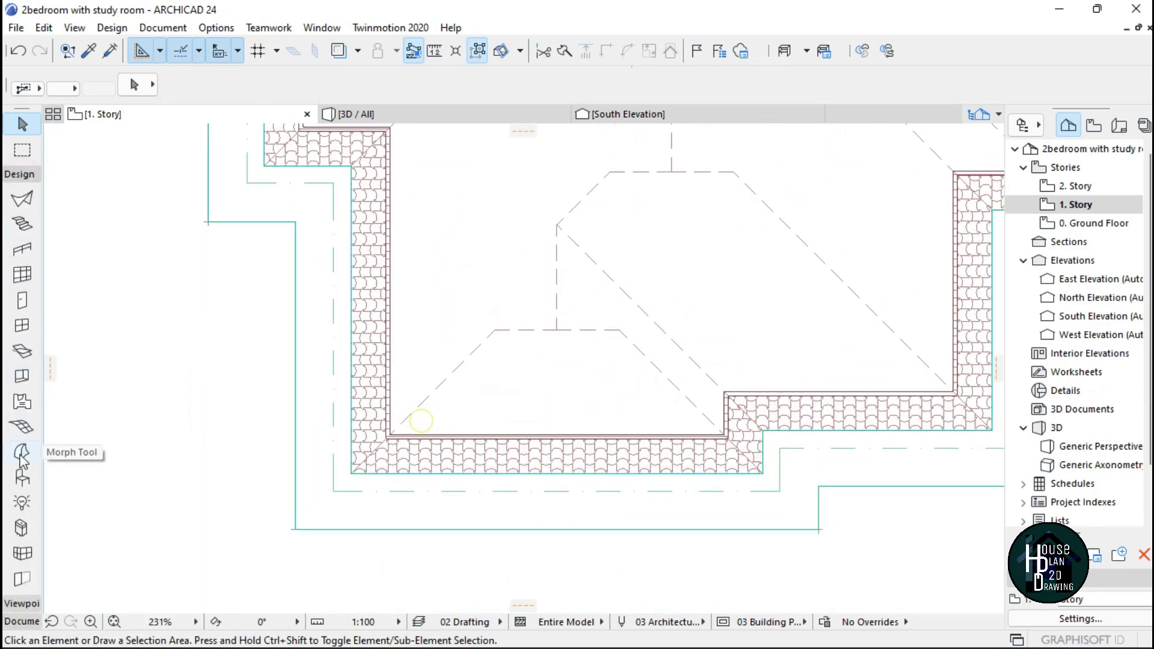
pyautogui.click(22, 478)
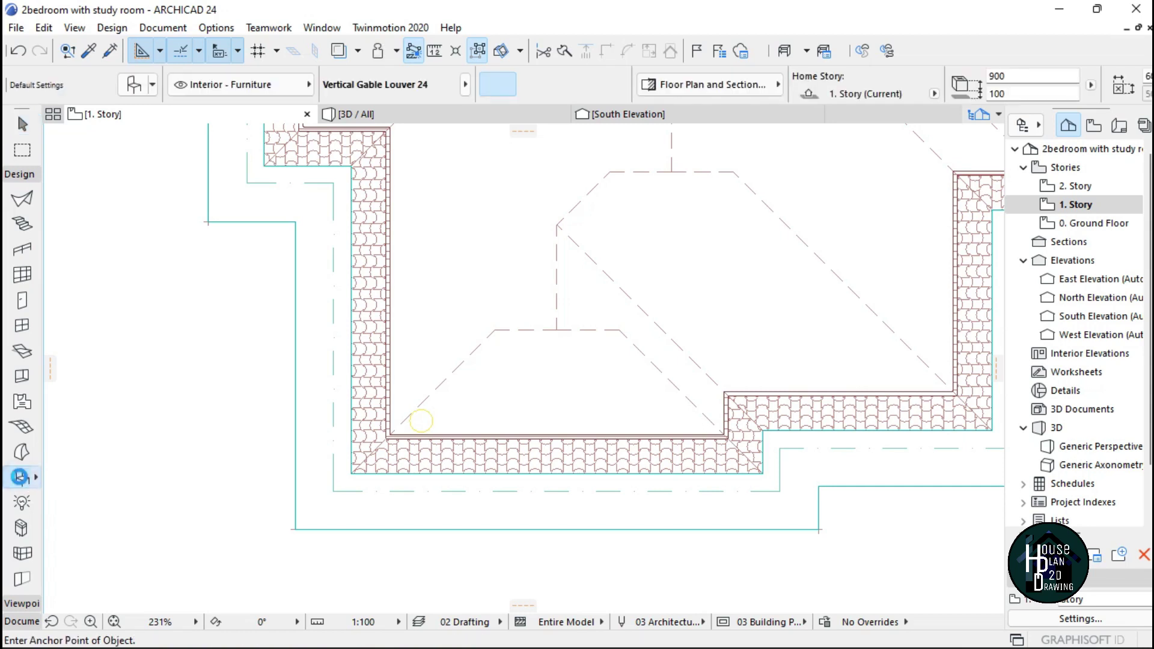
pyautogui.doubleClick(20, 478)
pyautogui.click(355, 79)
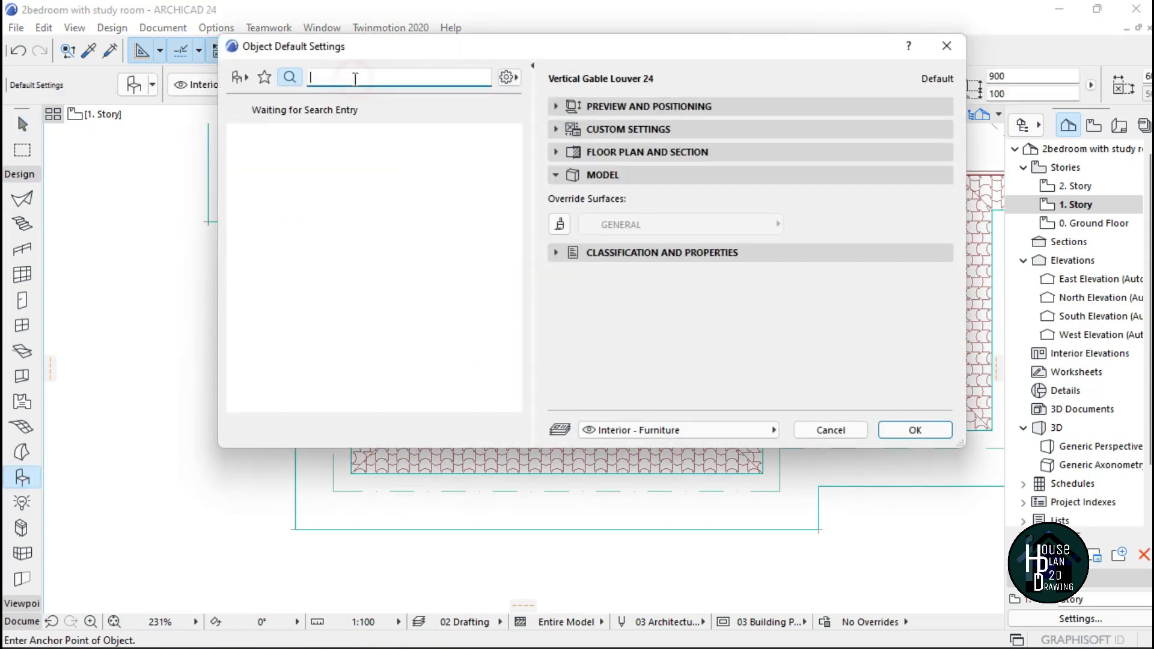
pyautogui.write('louver')
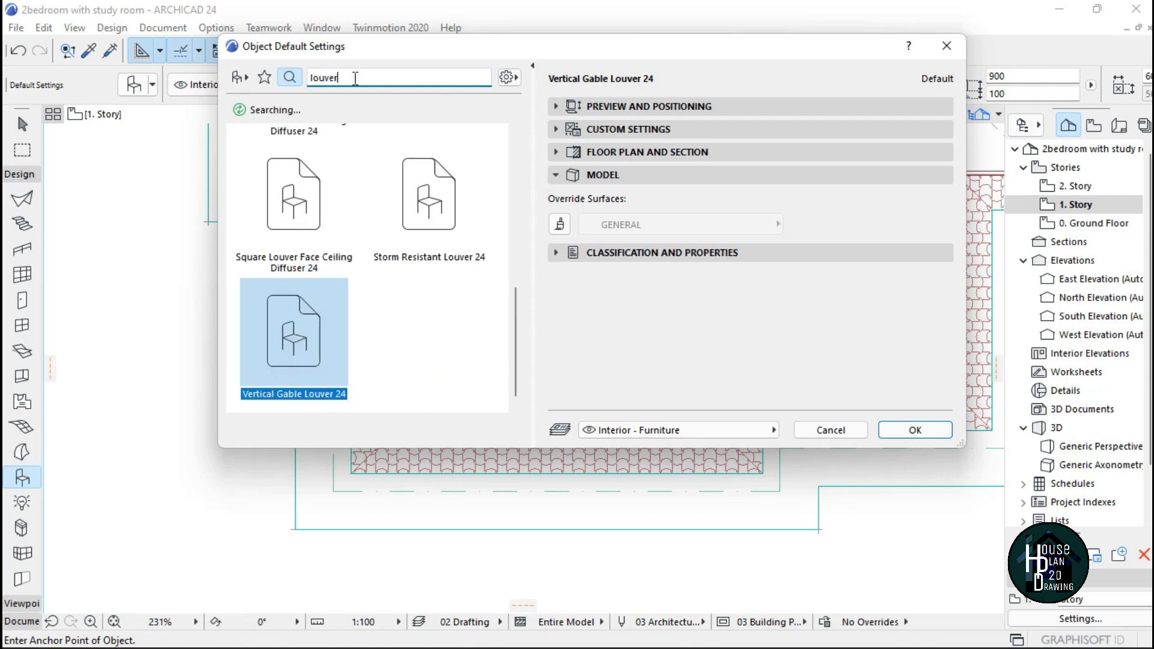
# - Browse the louver library parts and accept Vertical Gable Louver 24 as the object to place
pyautogui.scroll(5, 383, 182)
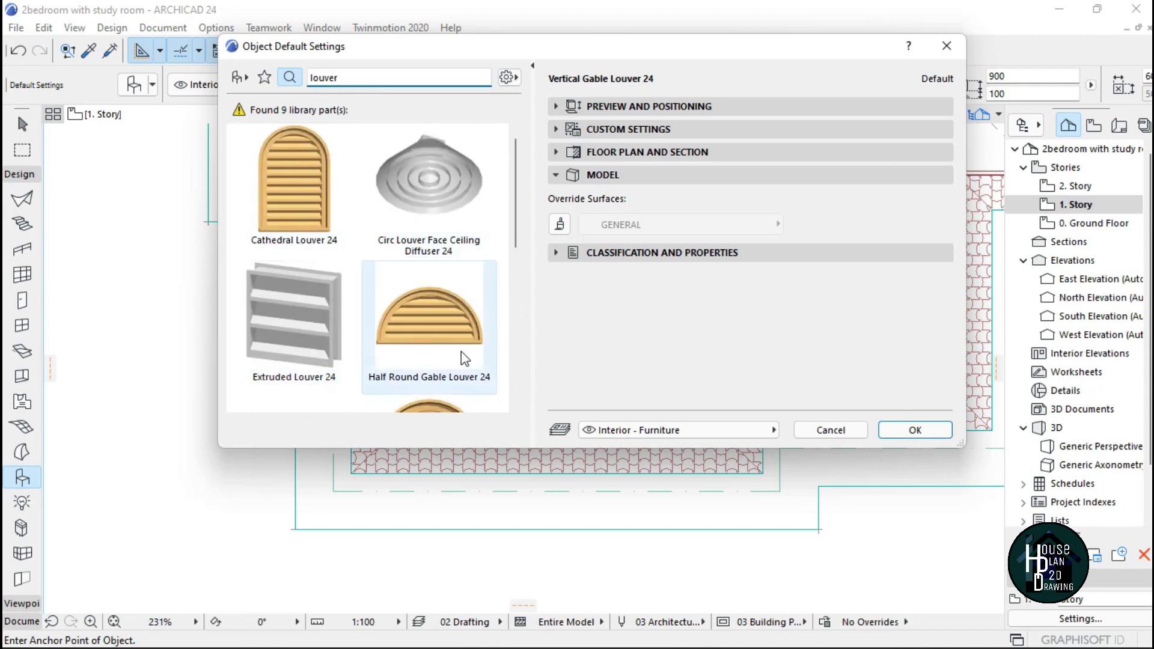
pyautogui.scroll(-3, 436, 295)
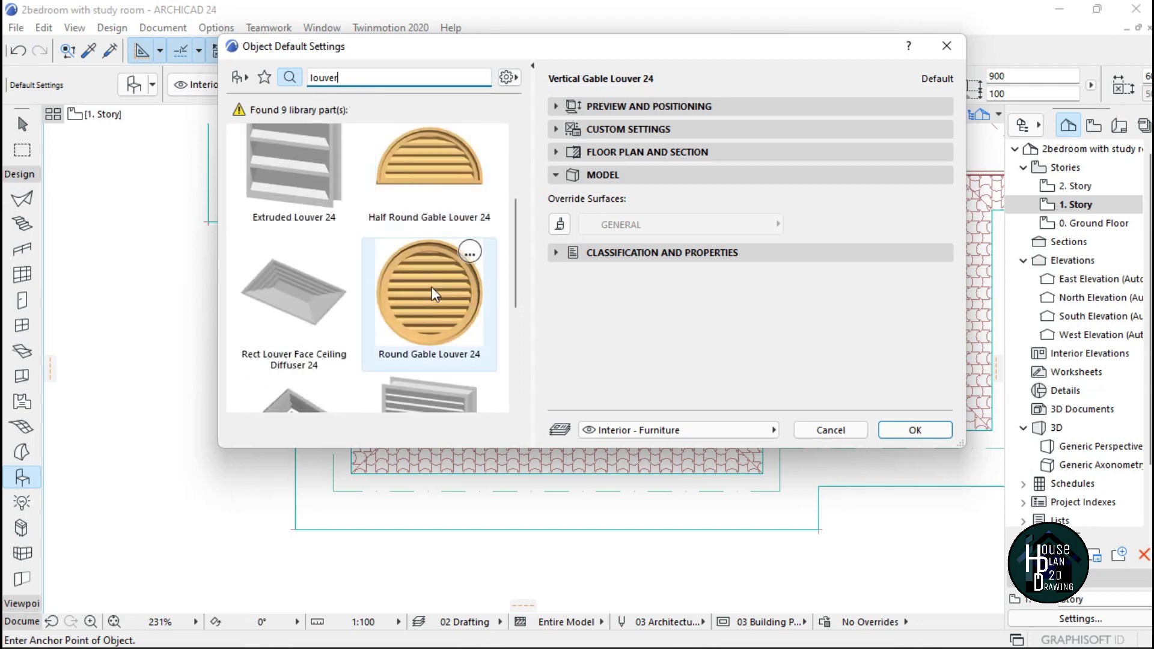
pyautogui.scroll(-2, 433, 291)
pyautogui.scroll(-1, 431, 293)
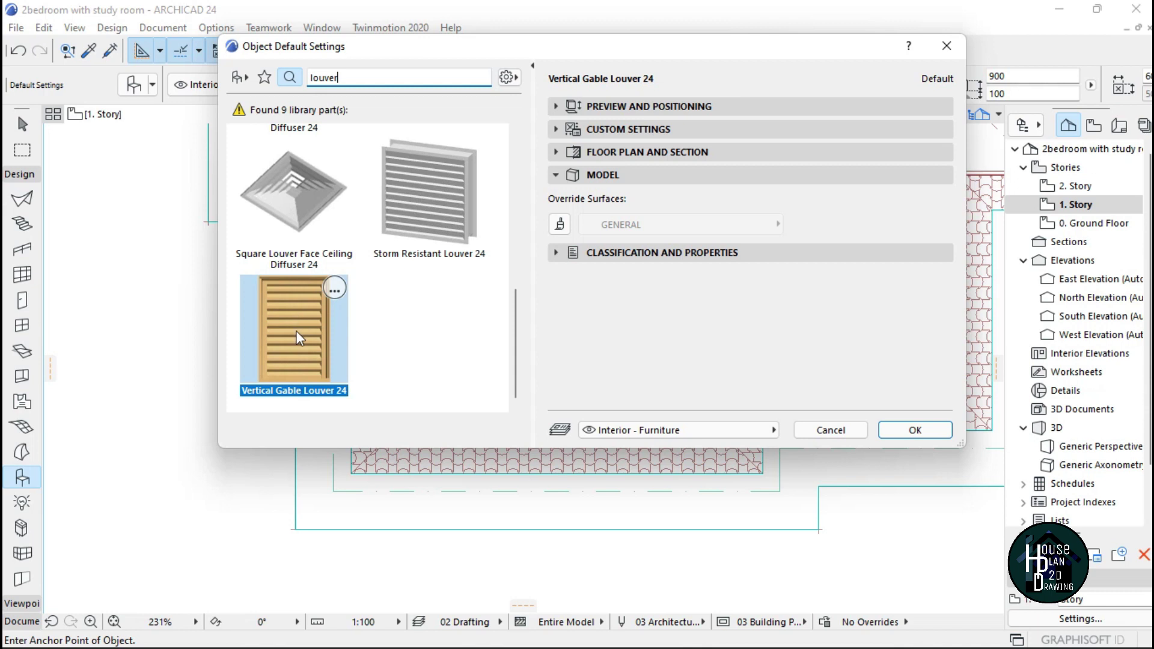
pyautogui.click(915, 430)
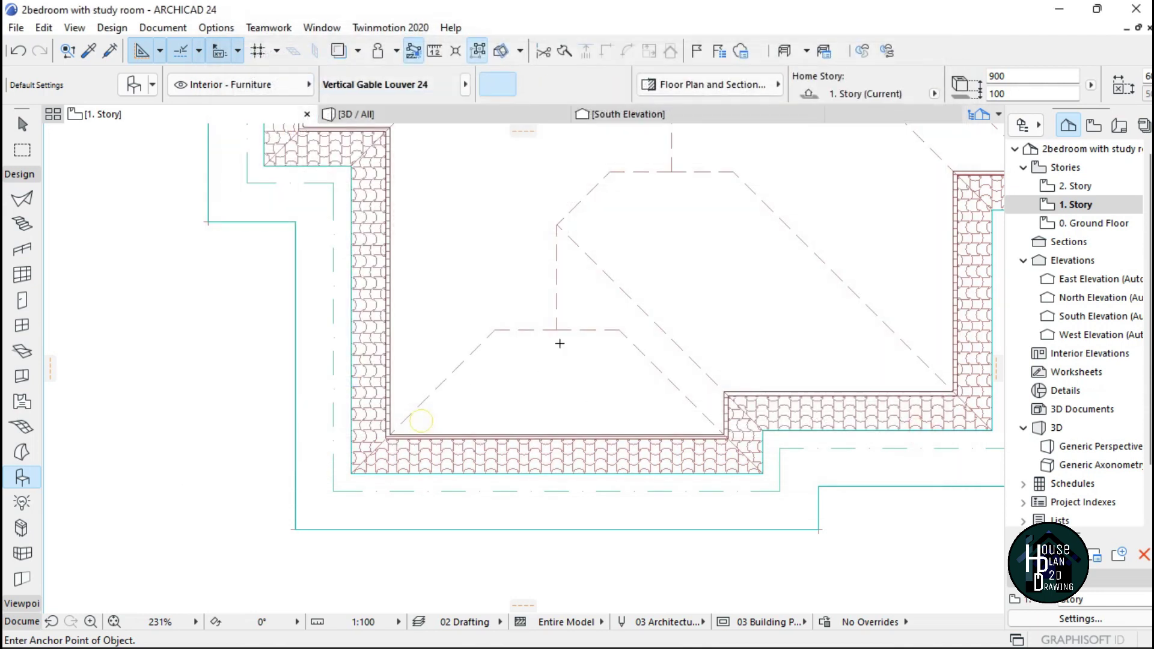
# - Place a Vertical Gable Louver 24 just above the southern gable opening's edge and center it on the ridge line
pyautogui.scroll(5, 545, 326)
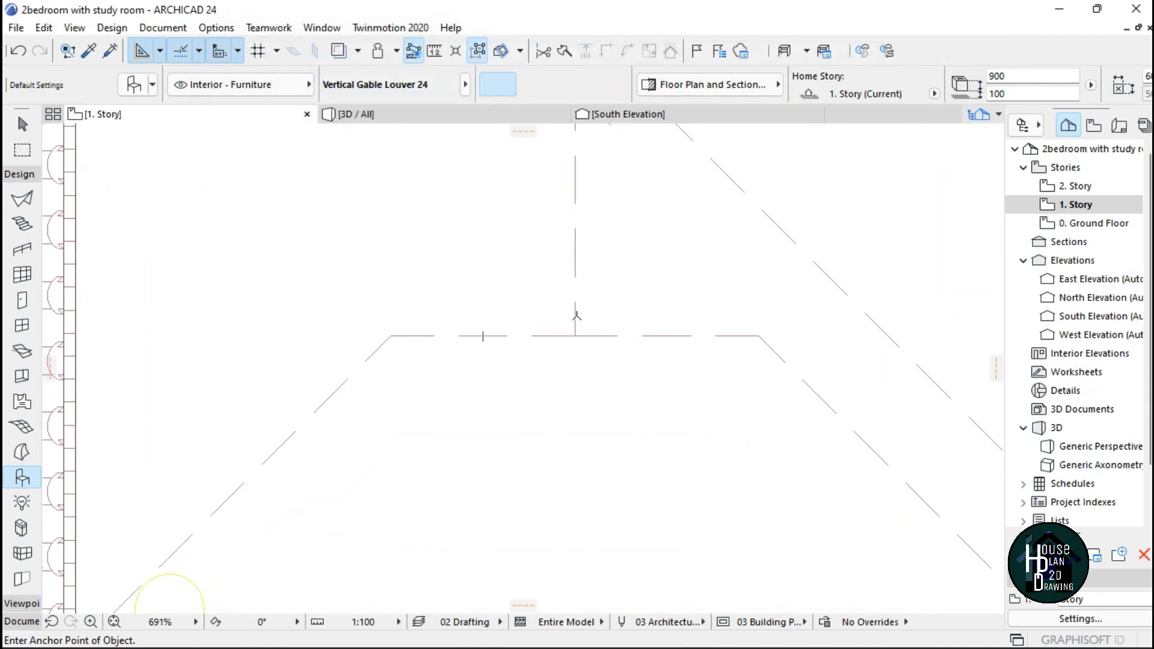
pyautogui.scroll(2, 560, 340)
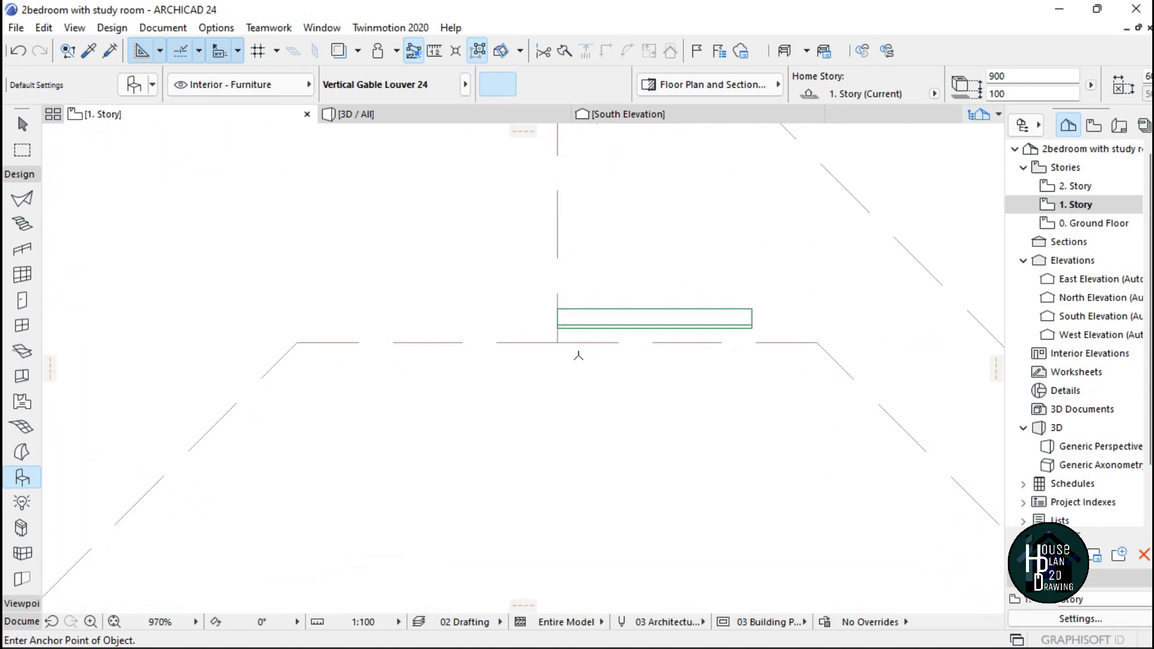
pyautogui.press('Escape')
pyautogui.click(638, 323)
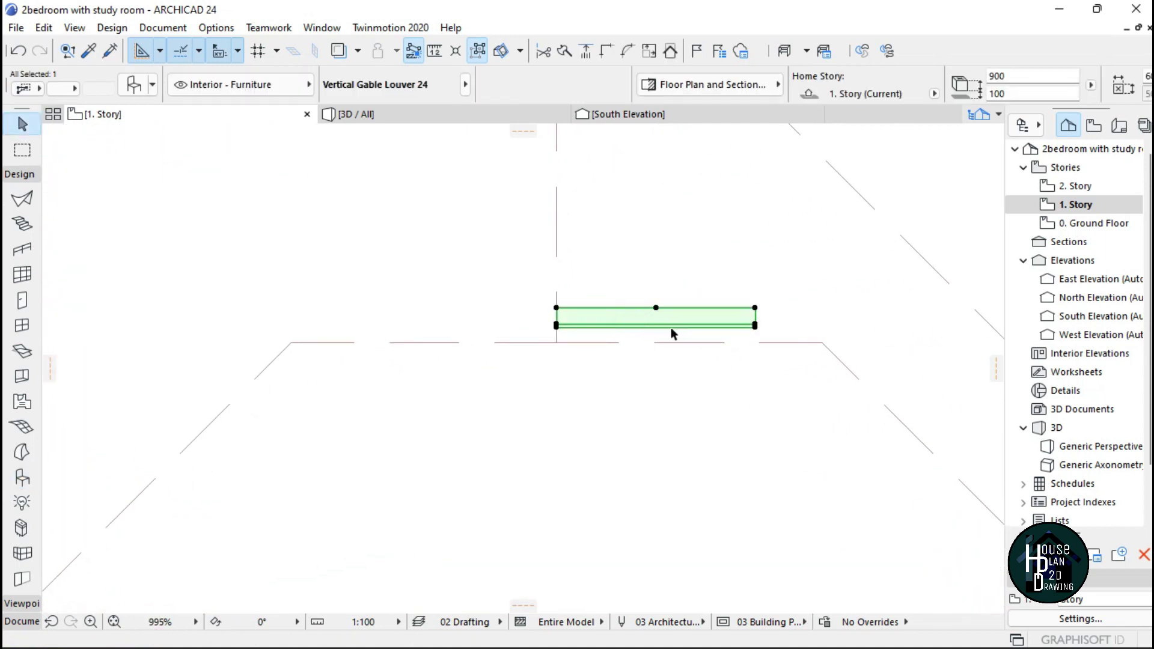
pyautogui.click(656, 308)
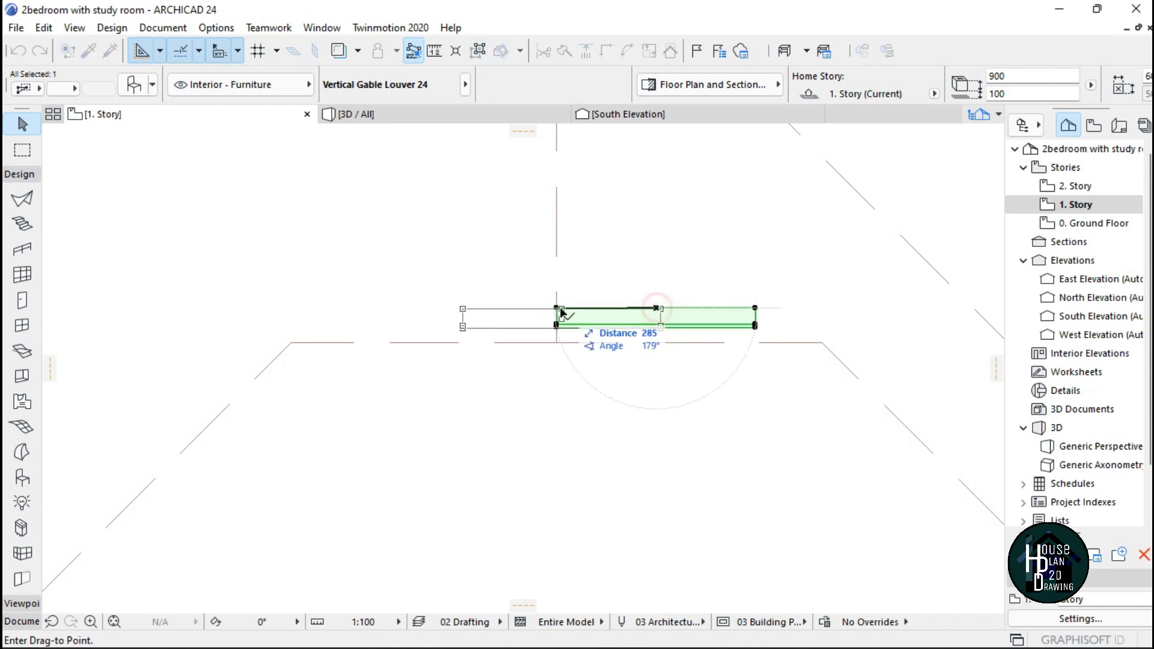
pyautogui.click(556, 308)
pyautogui.scroll(-3, 612, 309)
pyautogui.scroll(2, 612, 309)
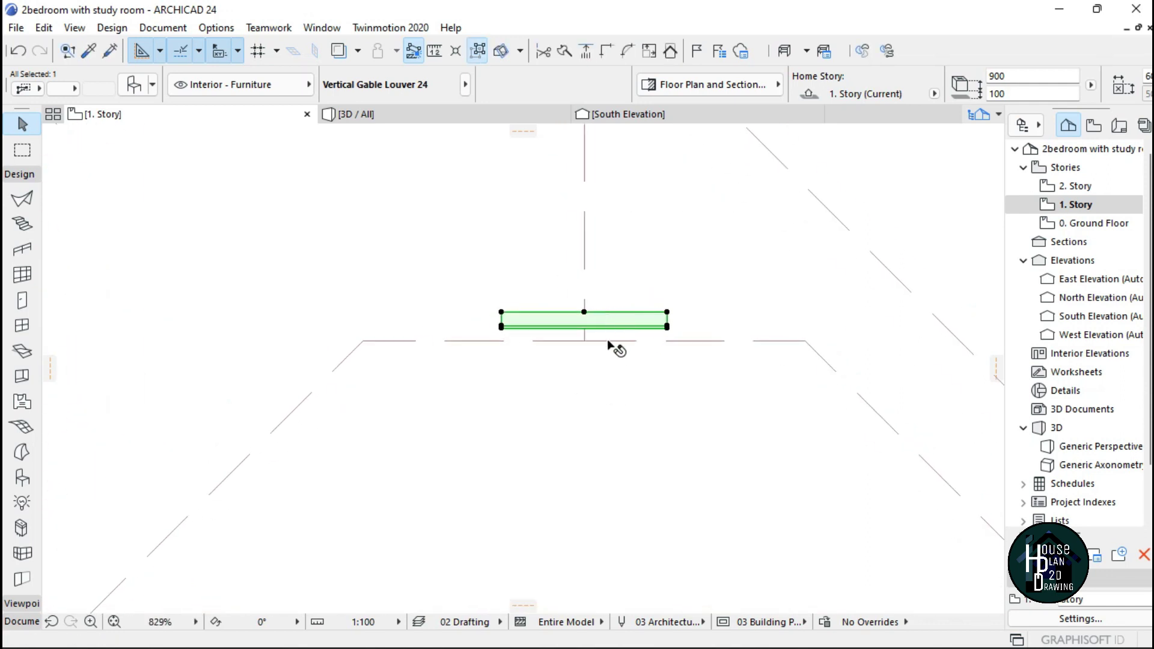
# - Measure the southern gable opening's width along its horizontal edge
pyautogui.click(609, 369)
pyautogui.press('m')
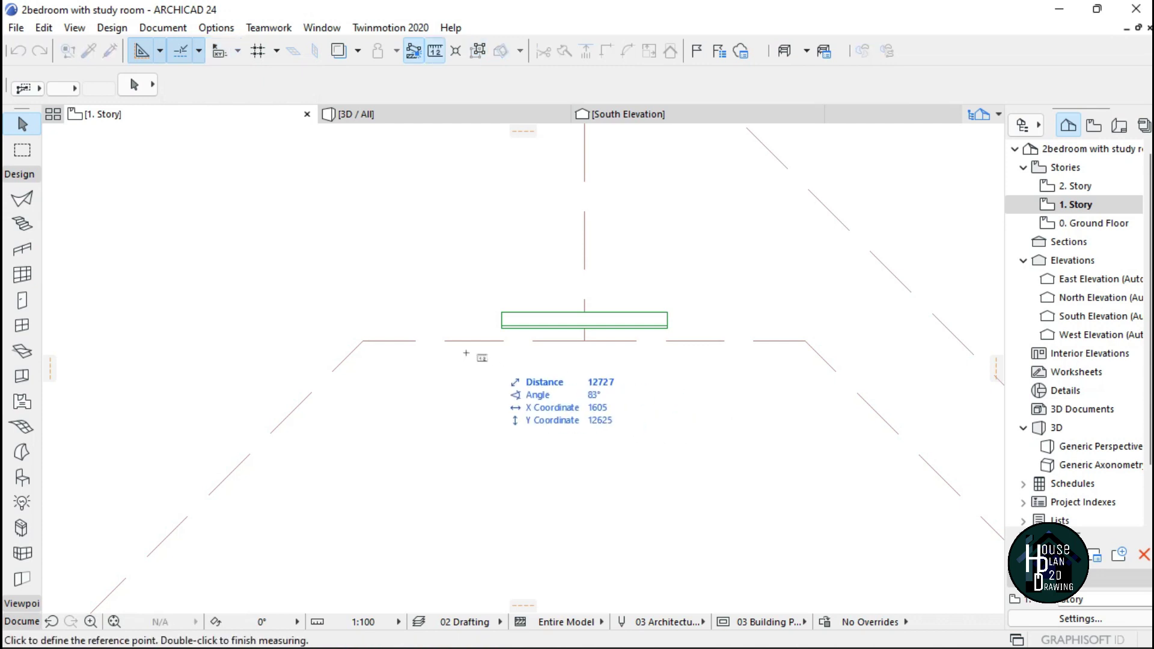
pyautogui.click(363, 341)
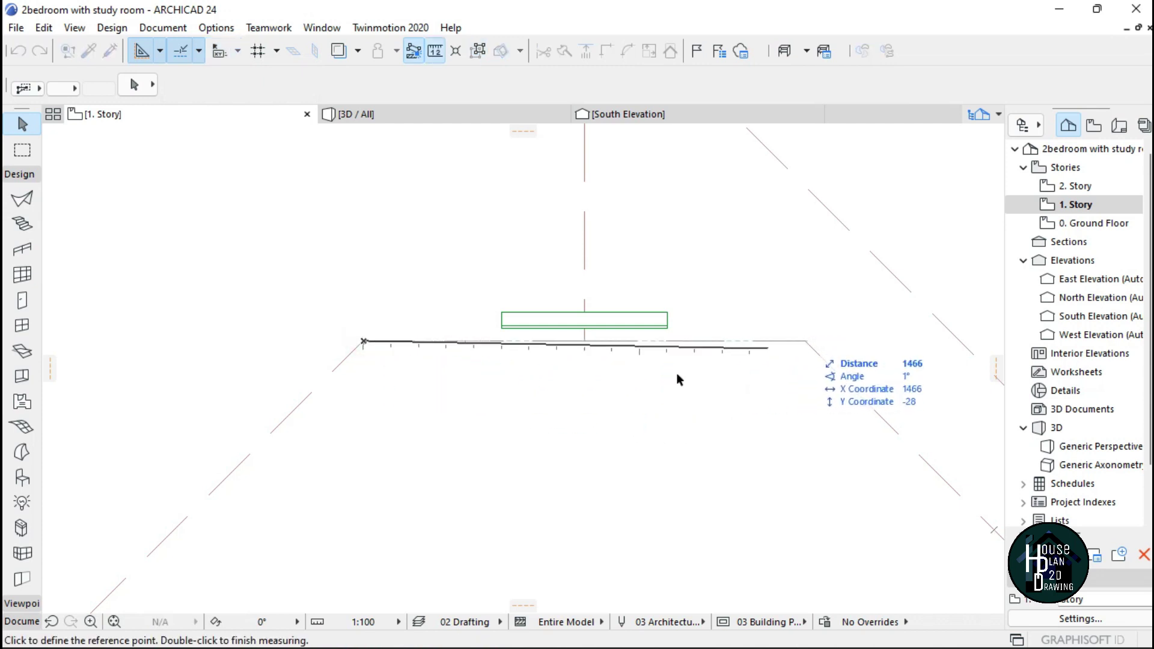
pyautogui.press('Escape')
# - Set the width of the placed gable louver to 1600
pyautogui.click(601, 327)
pyautogui.scroll(-8, 760, 78)
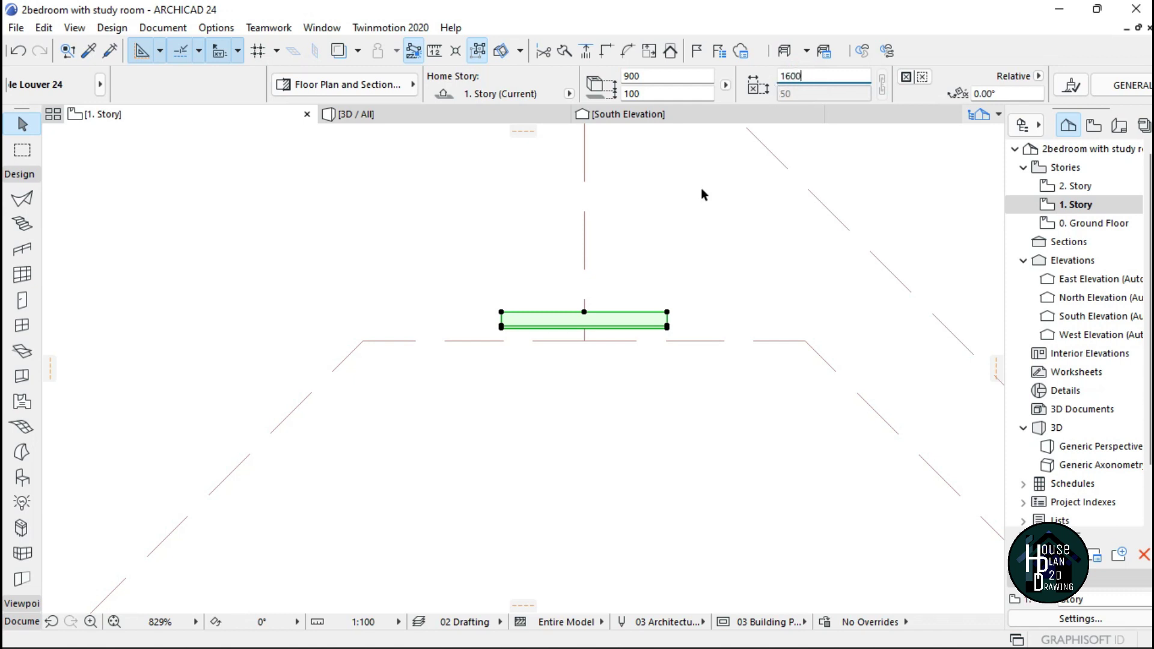
pyautogui.press('Return')
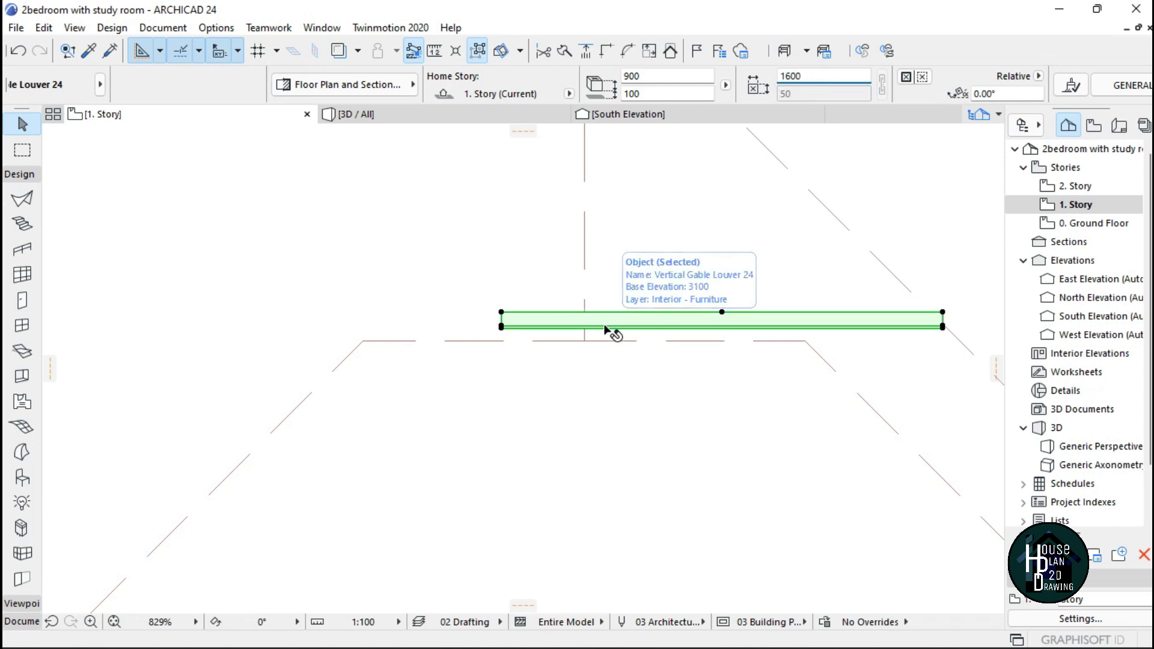
pyautogui.press('Escape')
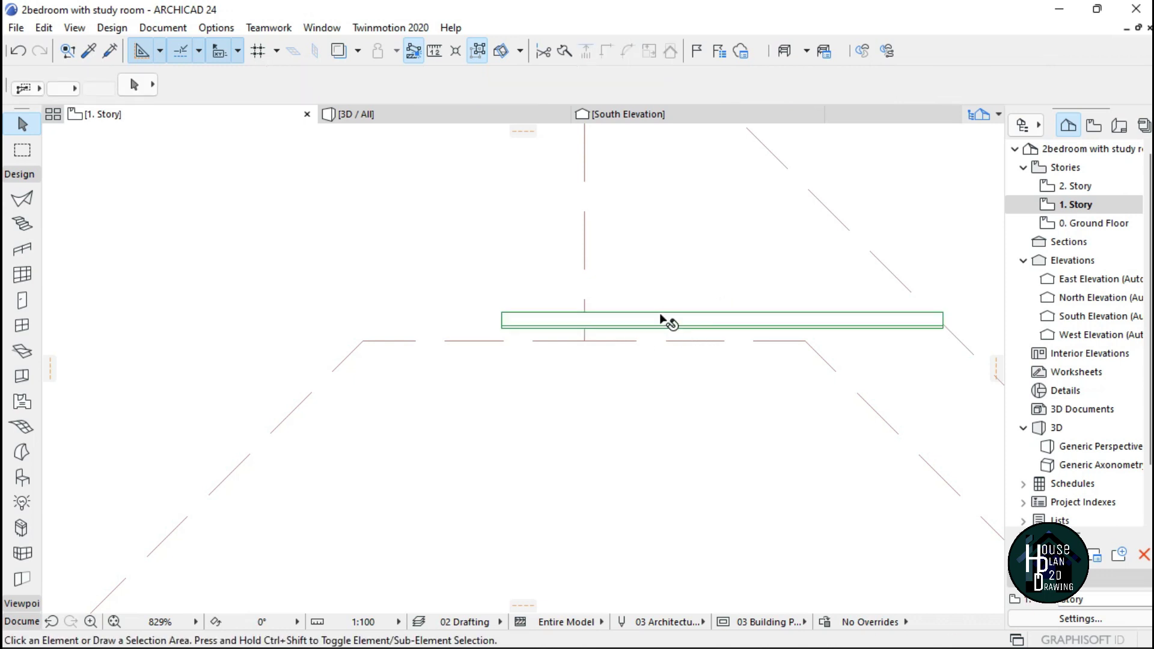
# - Move the widened louver by its midpoint back onto the ridge line to center it over the gable opening
pyautogui.click(728, 319)
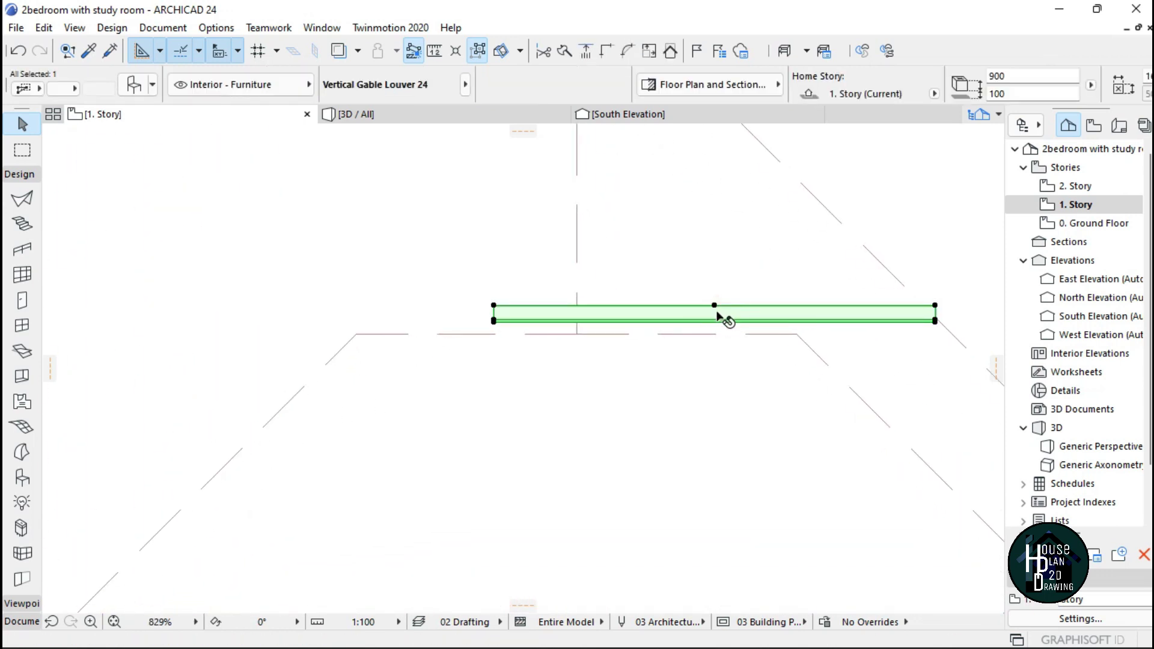
pyautogui.click(715, 307)
pyautogui.click(577, 306)
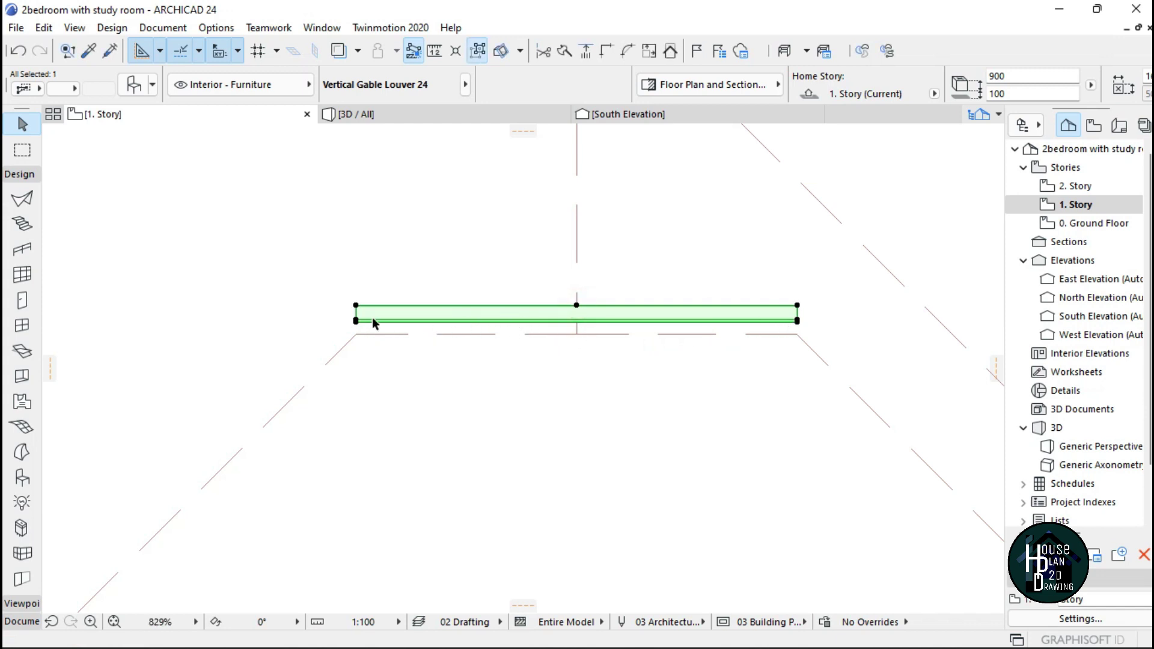
# - Shift the louver south along the ridge line in two moves, the first by 30, onto the gable opening's horizontal edge
pyautogui.scroll(8, 549, 332)
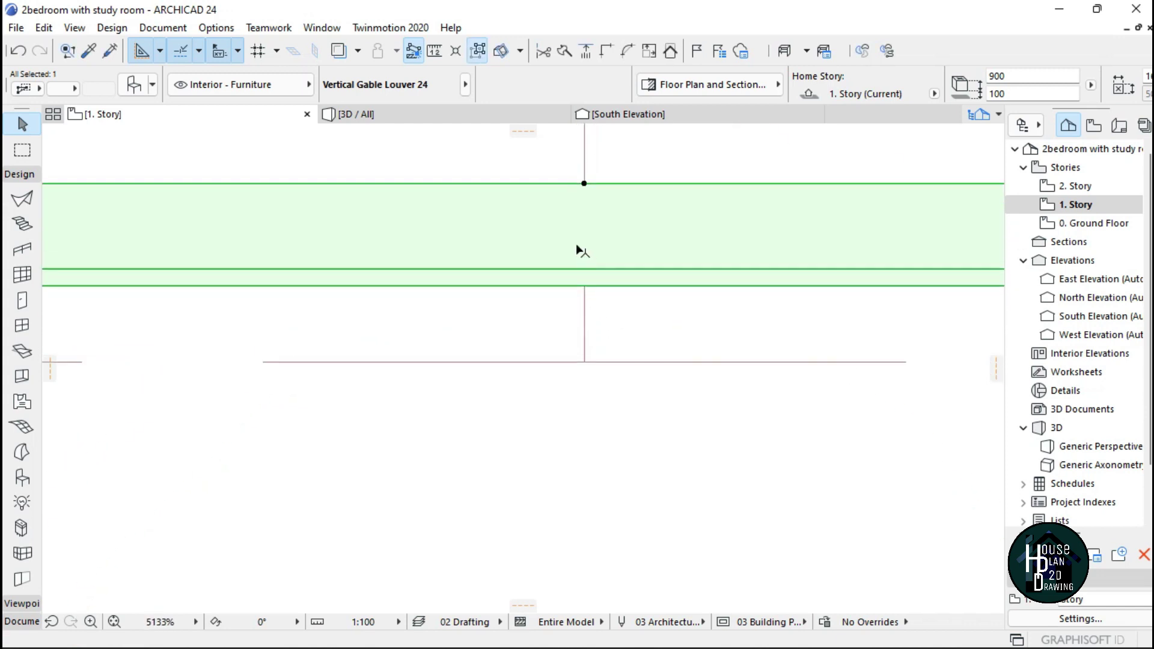
pyautogui.click(584, 185)
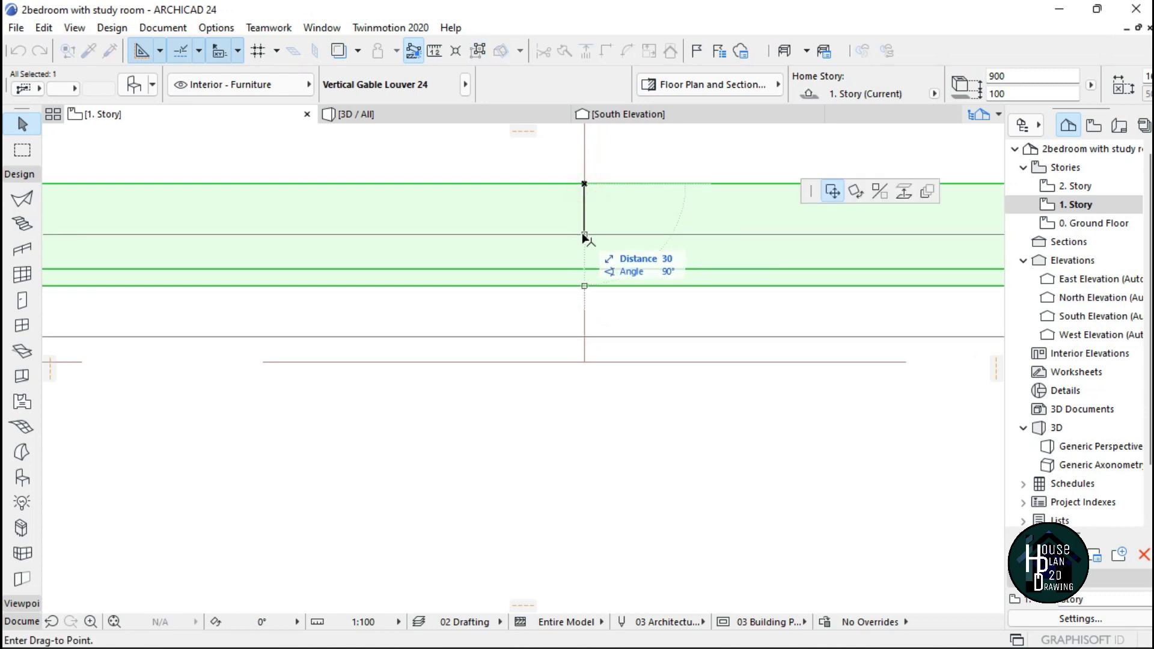
pyautogui.click(584, 235)
pyautogui.scroll(-3, 585, 236)
pyautogui.scroll(4, 585, 280)
pyautogui.scroll(1, 594, 315)
pyautogui.scroll(-1, 599, 276)
pyautogui.scroll(-4, 601, 279)
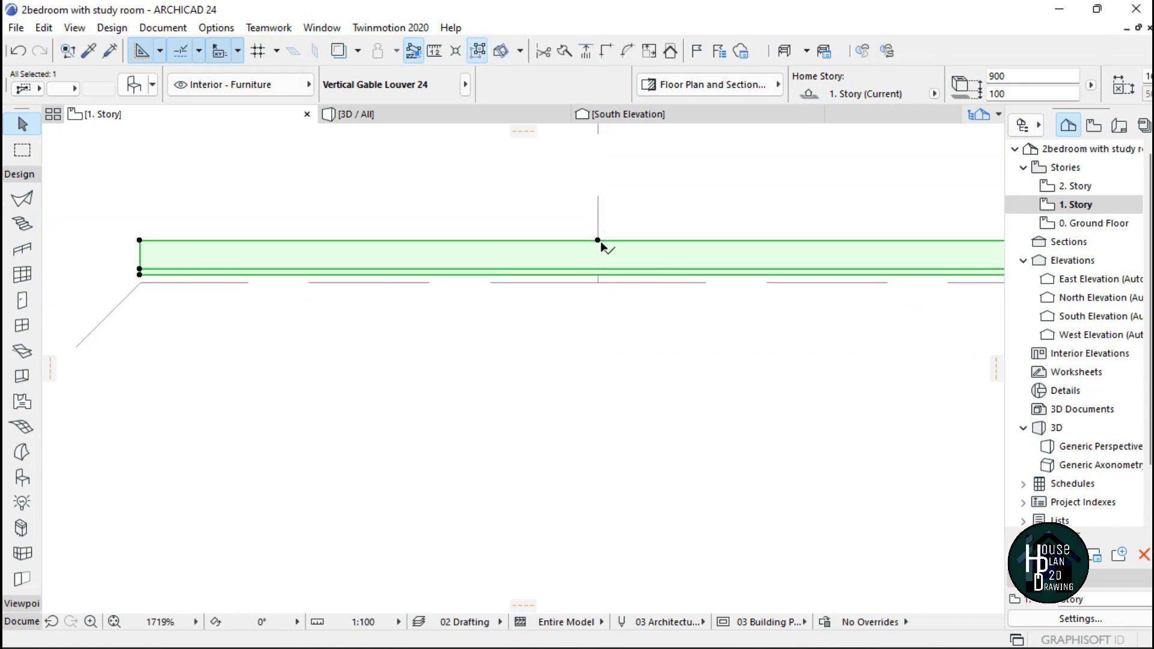
pyautogui.click(599, 241)
pyautogui.click(599, 266)
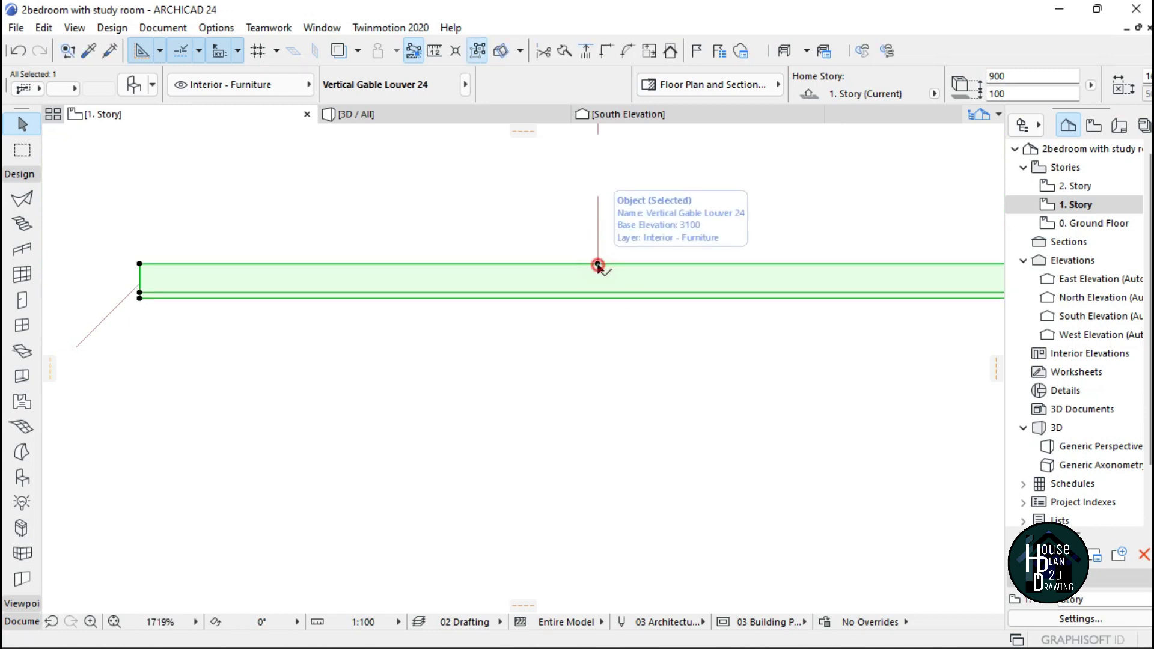
# - Shift the southern gable louver further south along the ridge line in two small moves, close to the opening's horizontal edge
pyautogui.click(599, 264)
pyautogui.click(599, 239)
pyautogui.scroll(5, 599, 252)
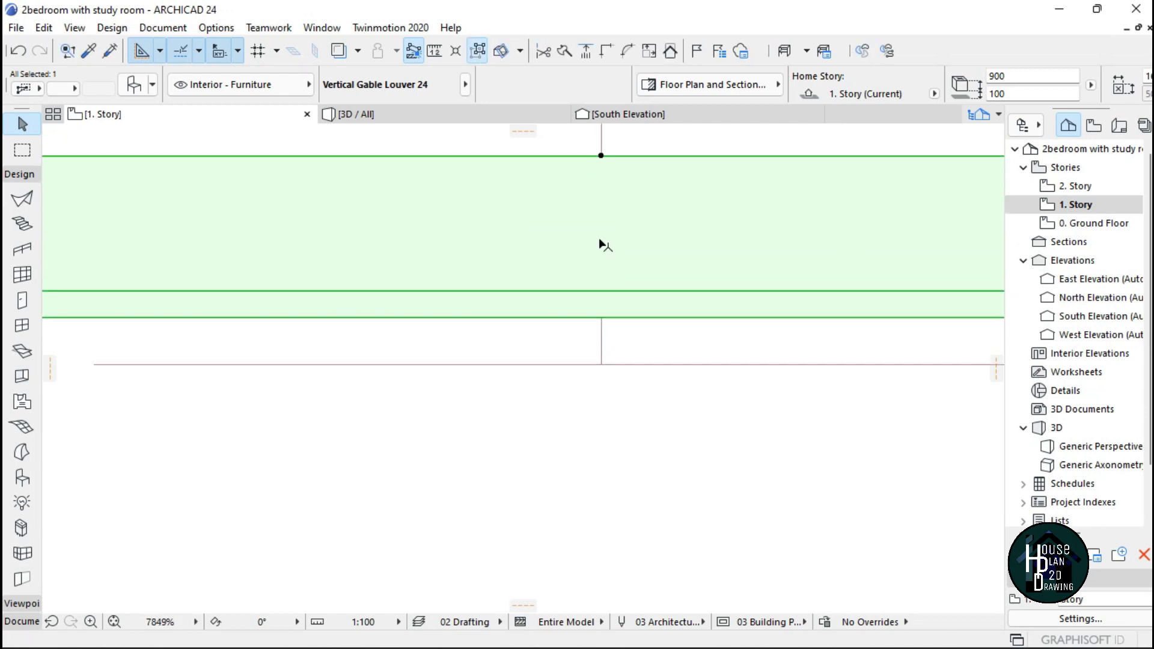
pyautogui.click(601, 145)
pyautogui.click(602, 165)
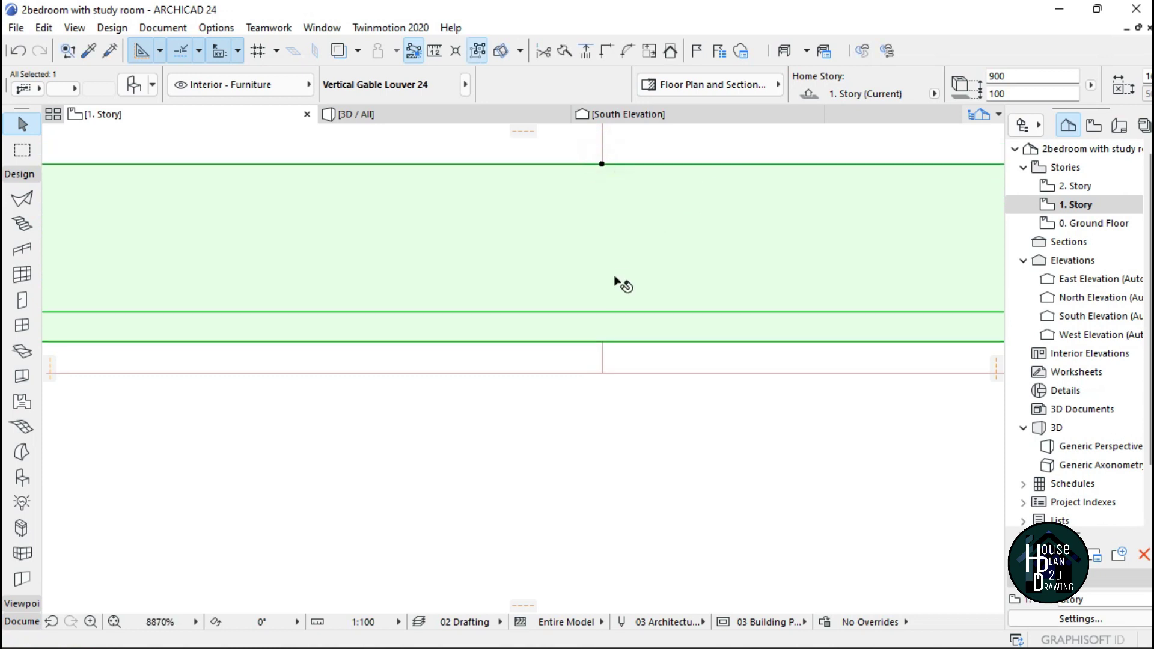
pyautogui.press('Escape')
# - Drag a copy of the southern louver by its midpoint onto the ridge line of the western gable opening
pyautogui.scroll(-5, 621, 283)
pyautogui.scroll(3, 624, 282)
pyautogui.scroll(4, 624, 283)
pyautogui.click(637, 285)
pyautogui.hotkey('ctrl', 'shift', 'd')
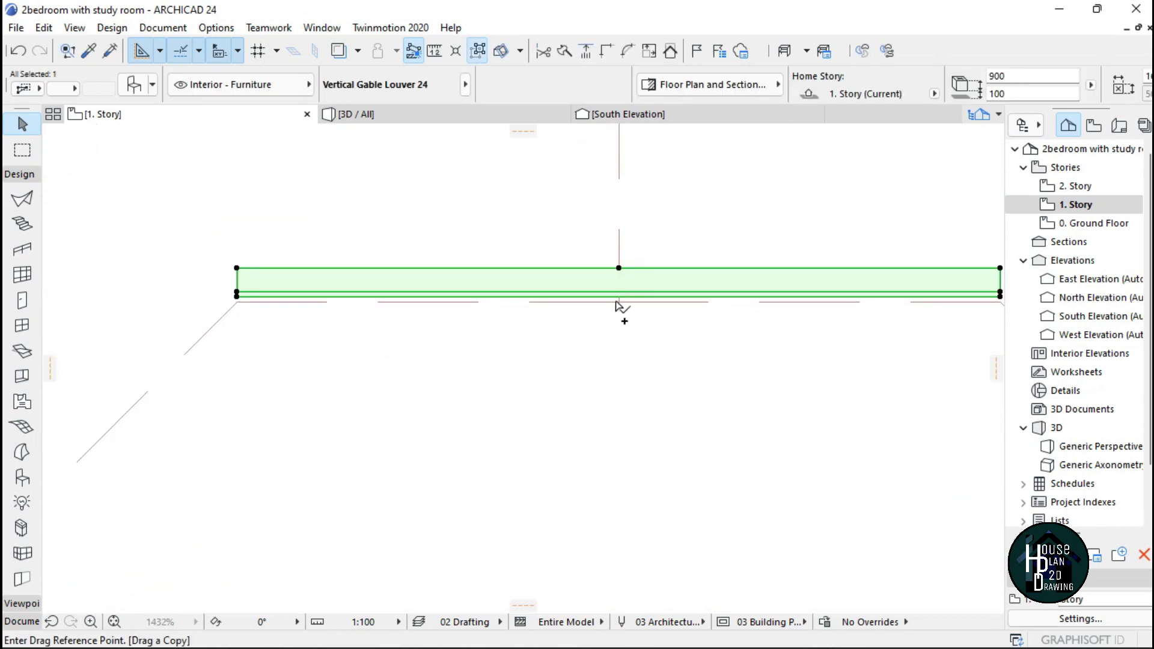
pyautogui.click(619, 268)
pyautogui.scroll(-9, 621, 354)
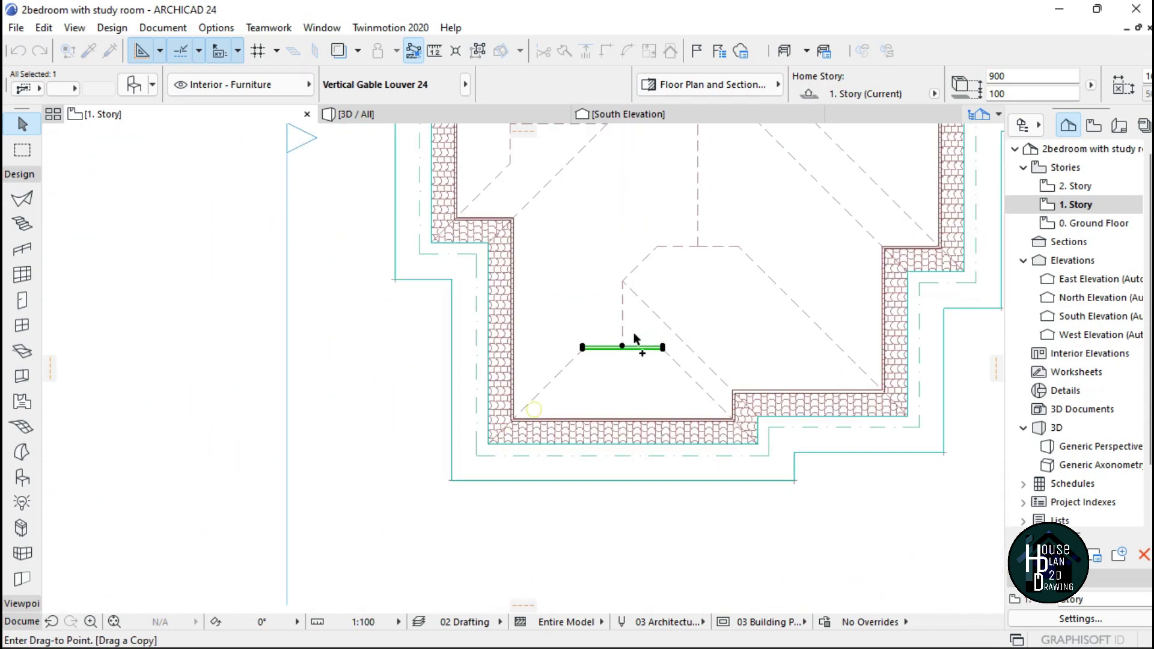
pyautogui.scroll(3, 592, 322)
pyautogui.scroll(5, 592, 324)
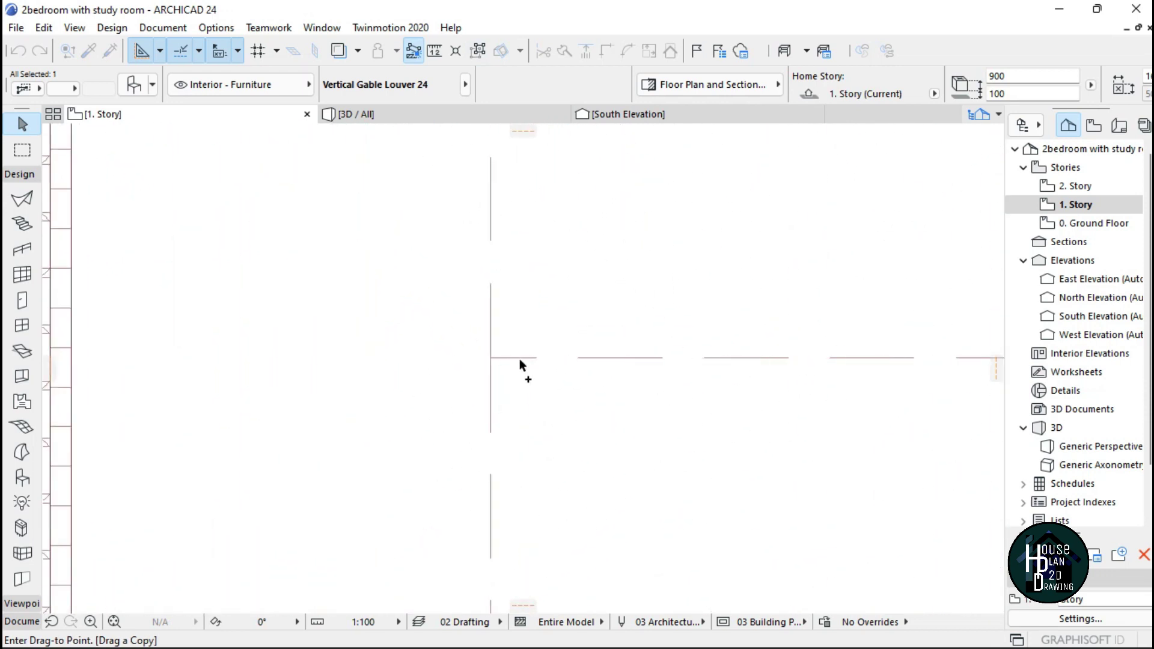
pyautogui.click(532, 359)
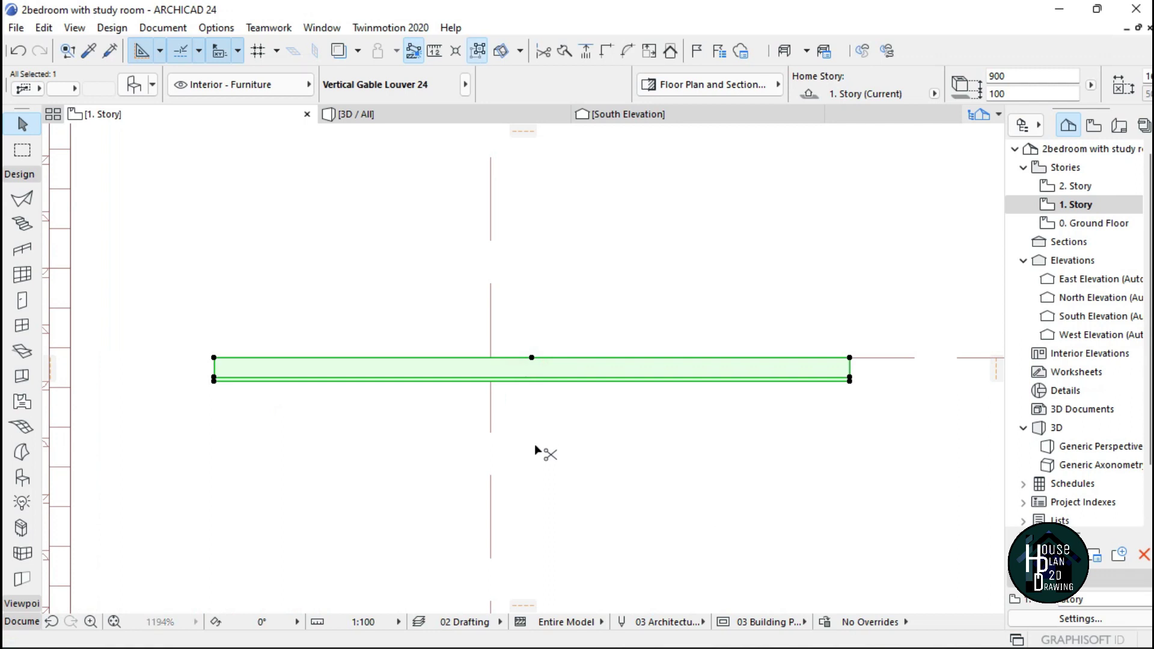
# - Rotate the copied louver 90° clockwise about its midpoint so it runs parallel to the western opening's edge
pyautogui.hotkey('ctrl', 'e')
pyautogui.click(532, 357)
pyautogui.click(551, 359)
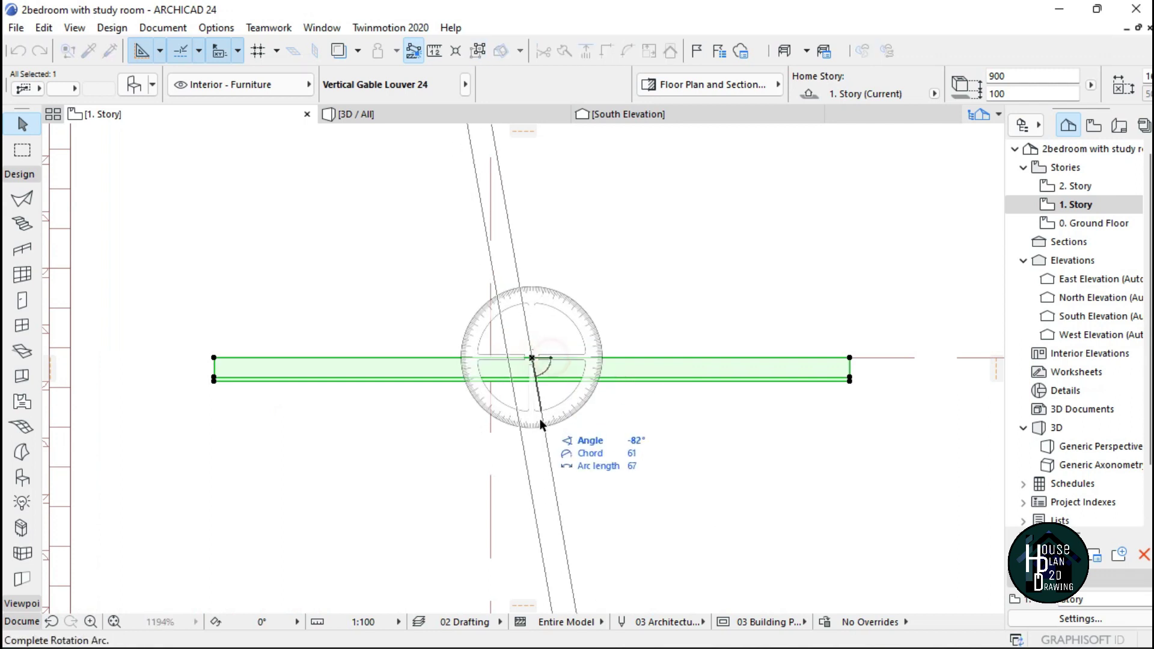
pyautogui.click(533, 477)
pyautogui.scroll(4, 510, 341)
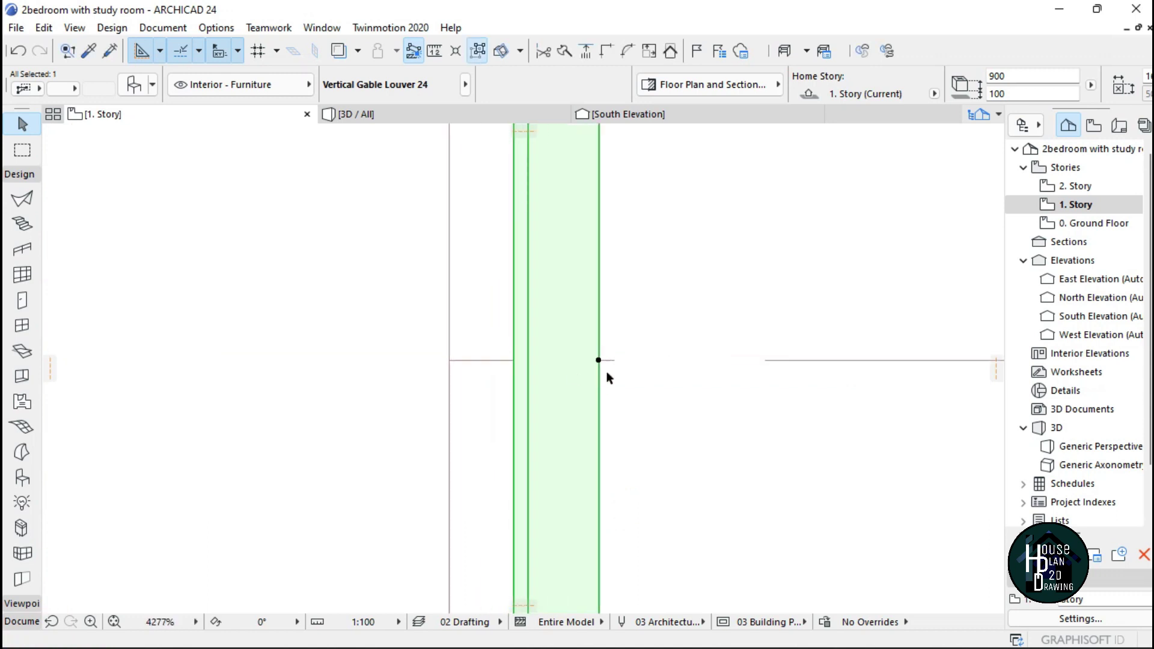
# - Move the western louver by its midpoint west along the ridge line, close to the gable opening's vertical edge
pyautogui.click(599, 362)
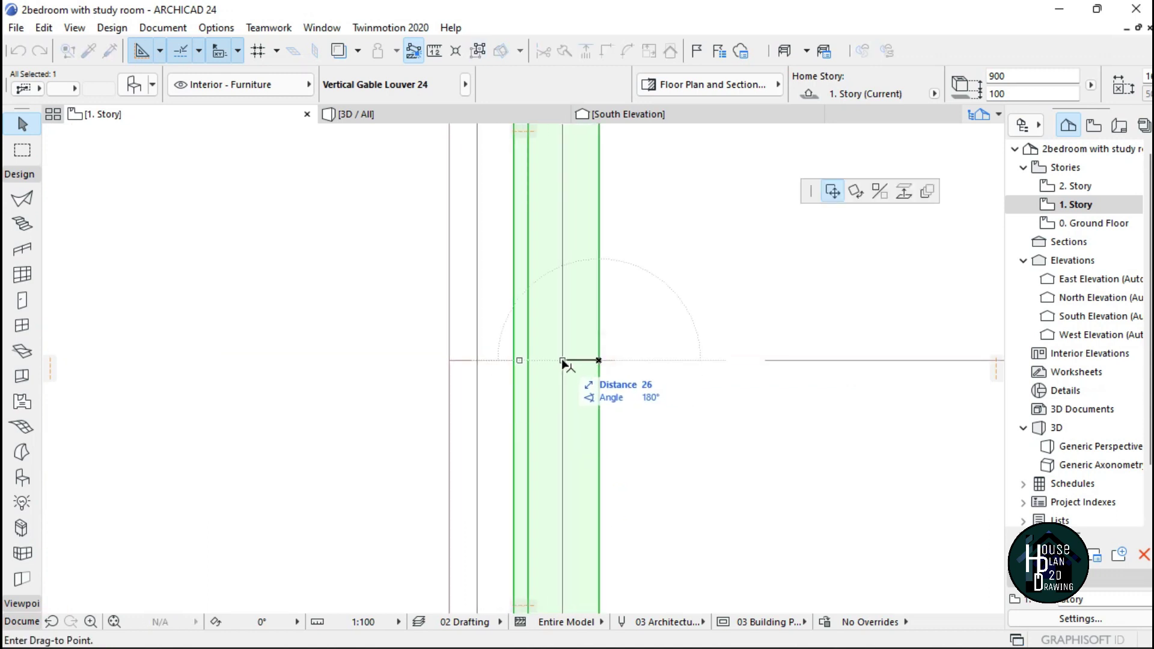
pyautogui.click(559, 362)
pyautogui.scroll(-6, 571, 385)
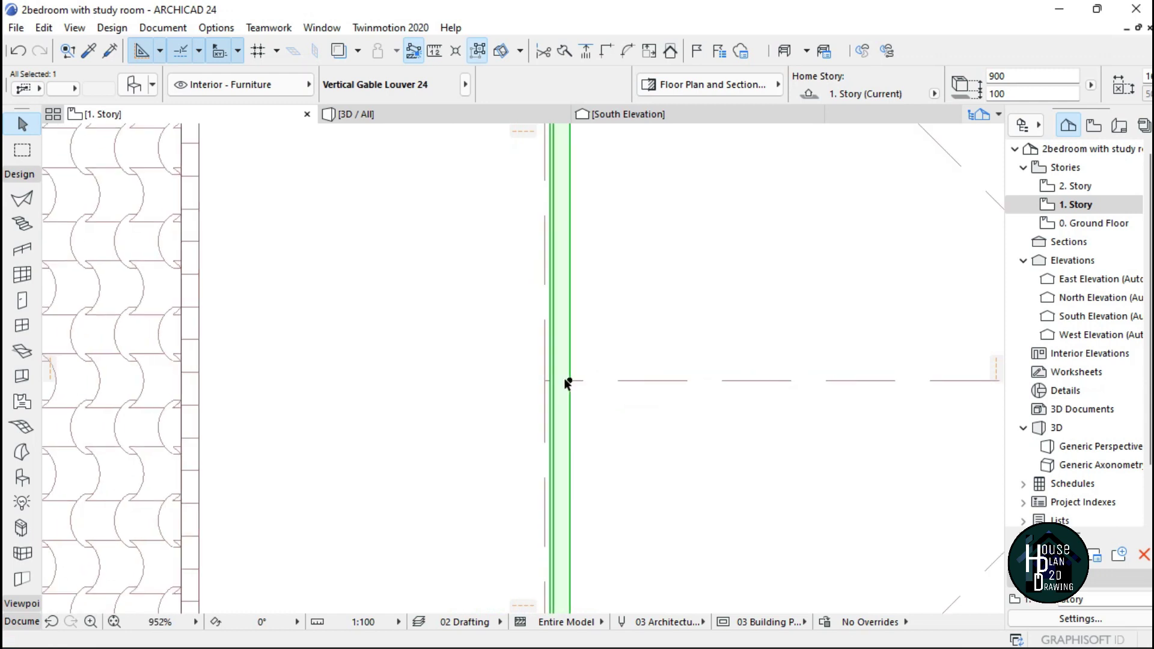
pyautogui.scroll(4, 557, 385)
pyautogui.scroll(-3, 551, 338)
pyautogui.scroll(1, 557, 330)
pyautogui.scroll(2, 565, 323)
pyautogui.scroll(-2, 528, 270)
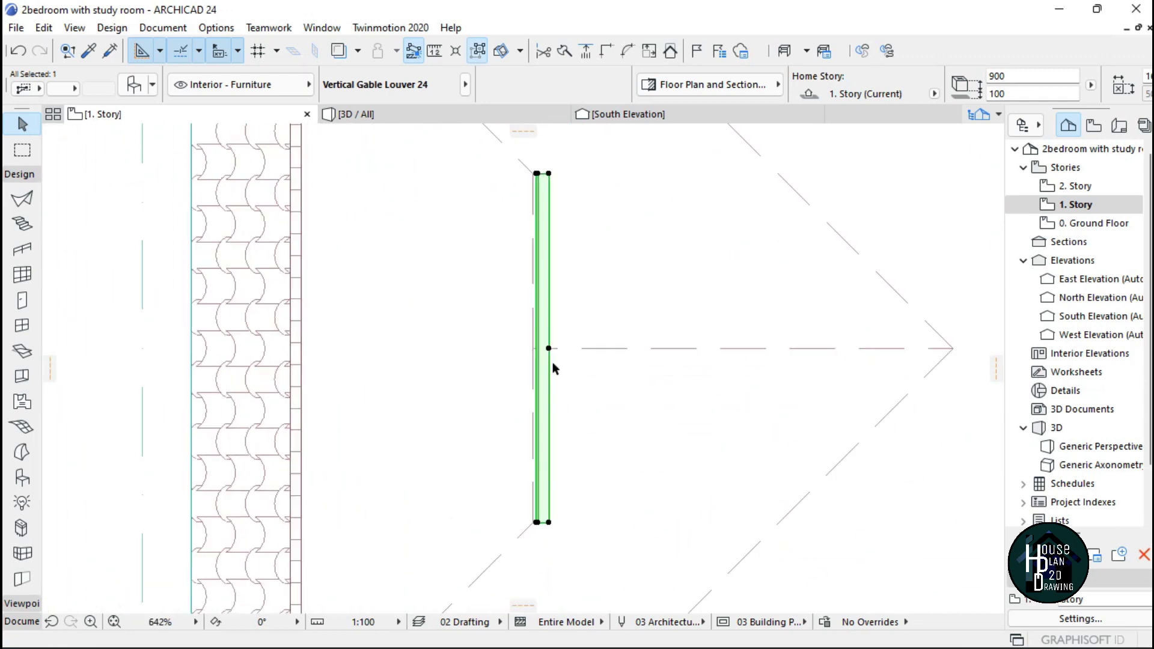
# - Drag a copy of the western louver by its midpoint onto the main ridge line near the central south-facing gable opening
pyautogui.scroll(4, 552, 363)
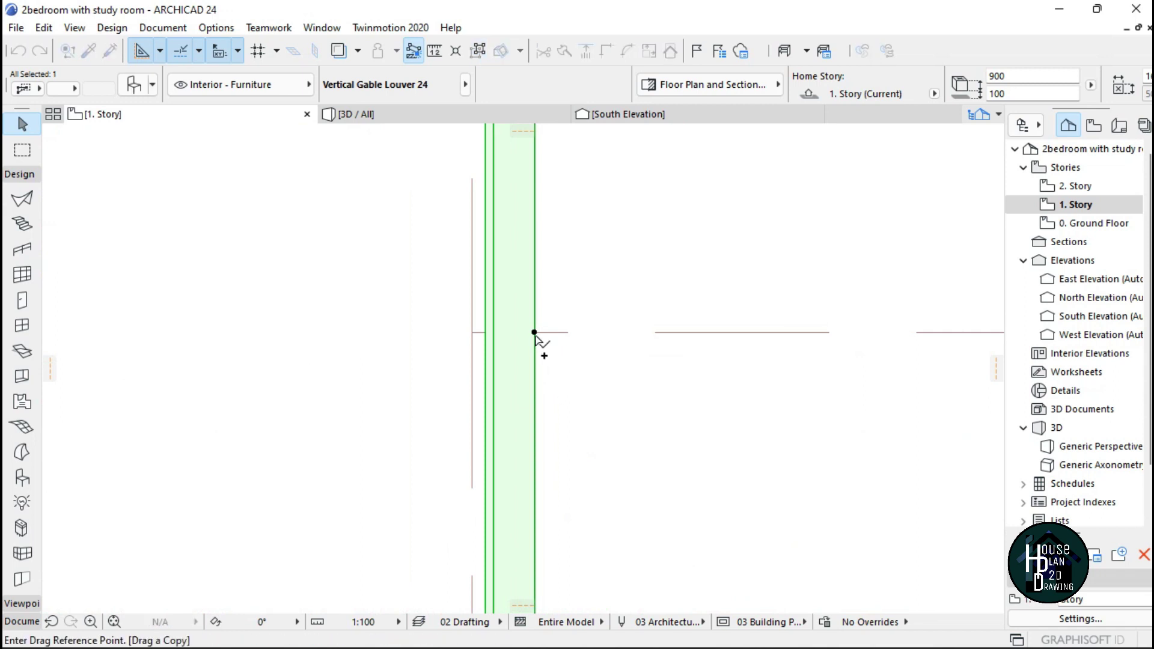
pyautogui.scroll(-6, 529, 334)
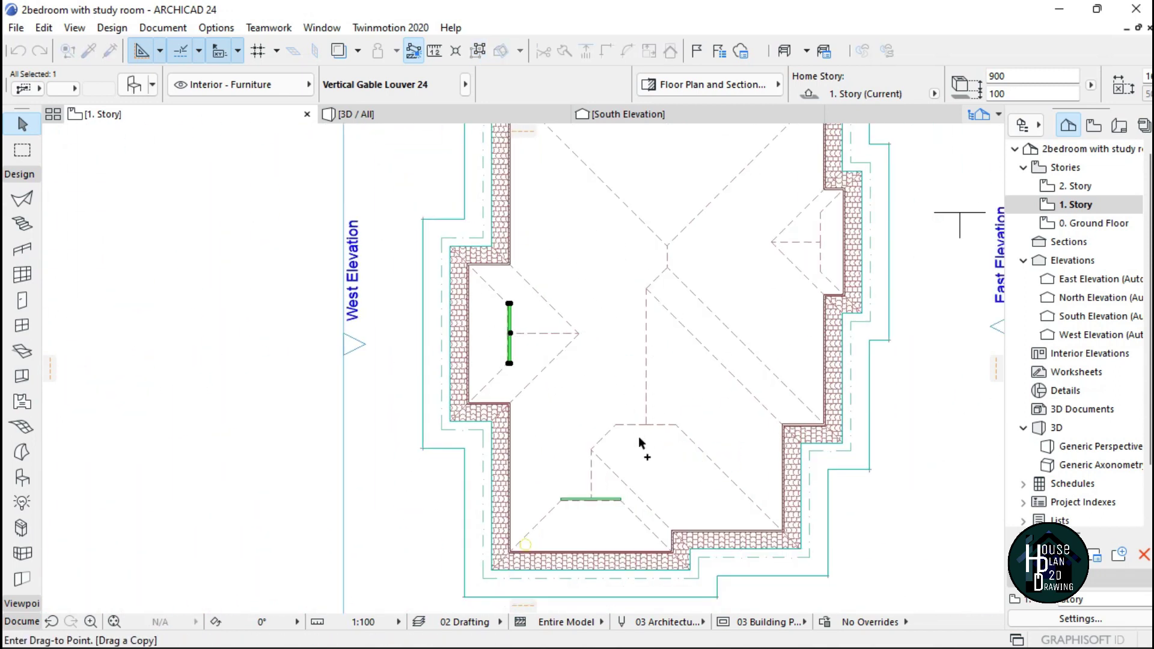
pyautogui.scroll(5, 644, 430)
pyautogui.scroll(4, 649, 402)
pyautogui.click(649, 402)
# - Rotate the central louver copy 90° counterclockwise about its midpoint so it faces south
pyautogui.hotkey('ctrl', 'e')
pyautogui.click(651, 402)
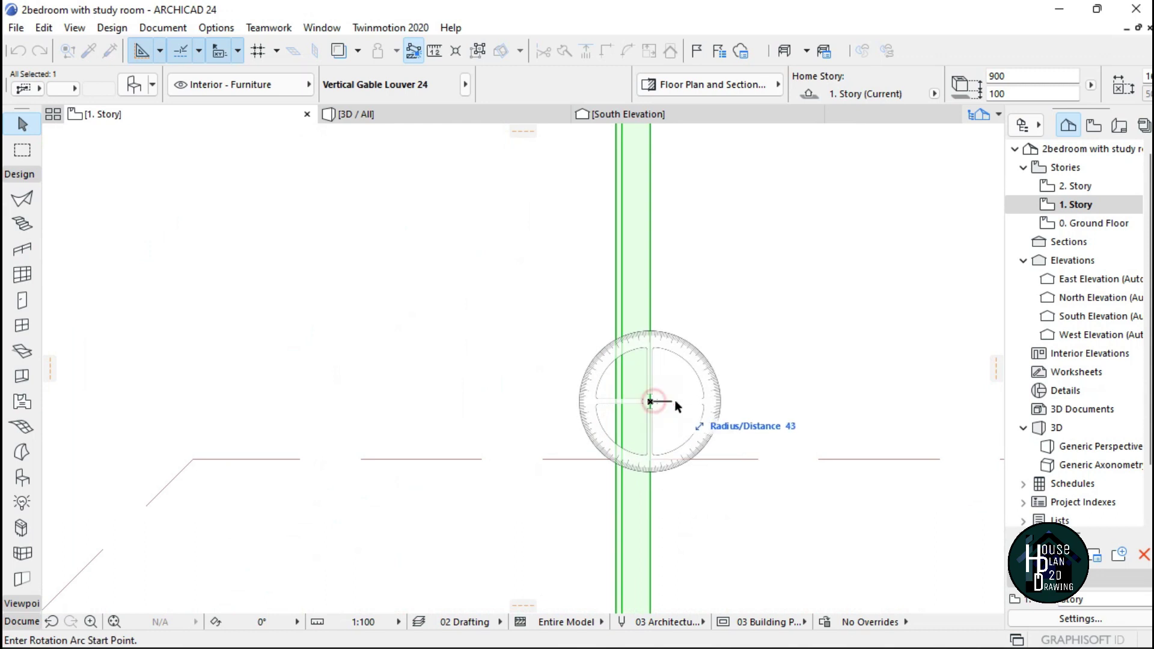
pyautogui.click(586, 402)
pyautogui.click(643, 460)
# - Move the central louver south along the ridge line in two moves, onto the gable opening's horizontal edge
pyautogui.moveTo(666, 450); pyautogui.dragTo(605, 421, button='middle')
pyautogui.click(616, 415)
pyautogui.click(613, 406)
pyautogui.scroll(-1, 590, 374)
pyautogui.scroll(7, 592, 396)
pyautogui.click(571, 280)
pyautogui.click(570, 328)
# - Drag a copy of the central louver by its midpoint onto the ridge line of the eastern gable opening
pyautogui.scroll(-5, 591, 330)
pyautogui.hotkey('ctrl', 'shift', 'd')
pyautogui.click(587, 330)
pyautogui.scroll(-4, 579, 381)
pyautogui.scroll(5, 586, 395)
pyautogui.click(554, 379)
# - Rotate the eastern louver copy 90° counterclockwise about its midpoint so it faces east
pyautogui.hotkey('ctrl', 'e')
pyautogui.click(554, 380)
pyautogui.click(607, 379)
pyautogui.click(557, 309)
# - Move the eastern louver east along the ridge line, close to the gable opening's vertical edge
pyautogui.scroll(-3, 634, 315)
pyautogui.scroll(7, 612, 345)
pyautogui.click(525, 342)
pyautogui.click(550, 343)
pyautogui.scroll(-10, 633, 337)
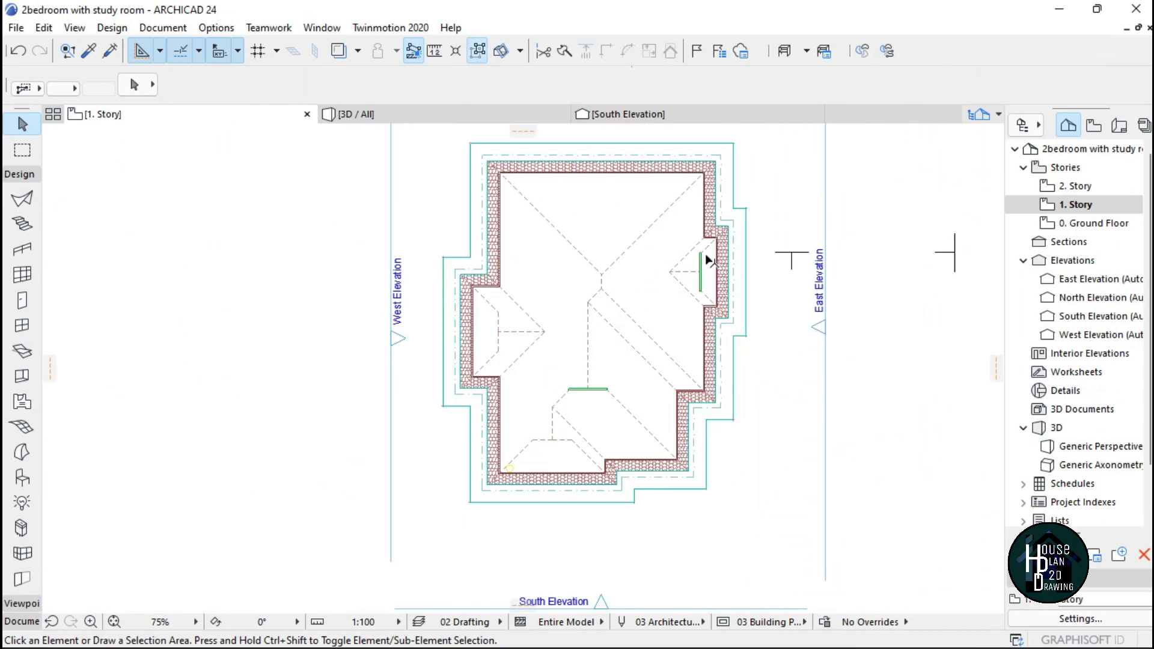
# - In the 3D view from inside the roof, raise one gable louver vertically to about 1700 above its home story, covering its triangular opening
pyautogui.click(451, 114)
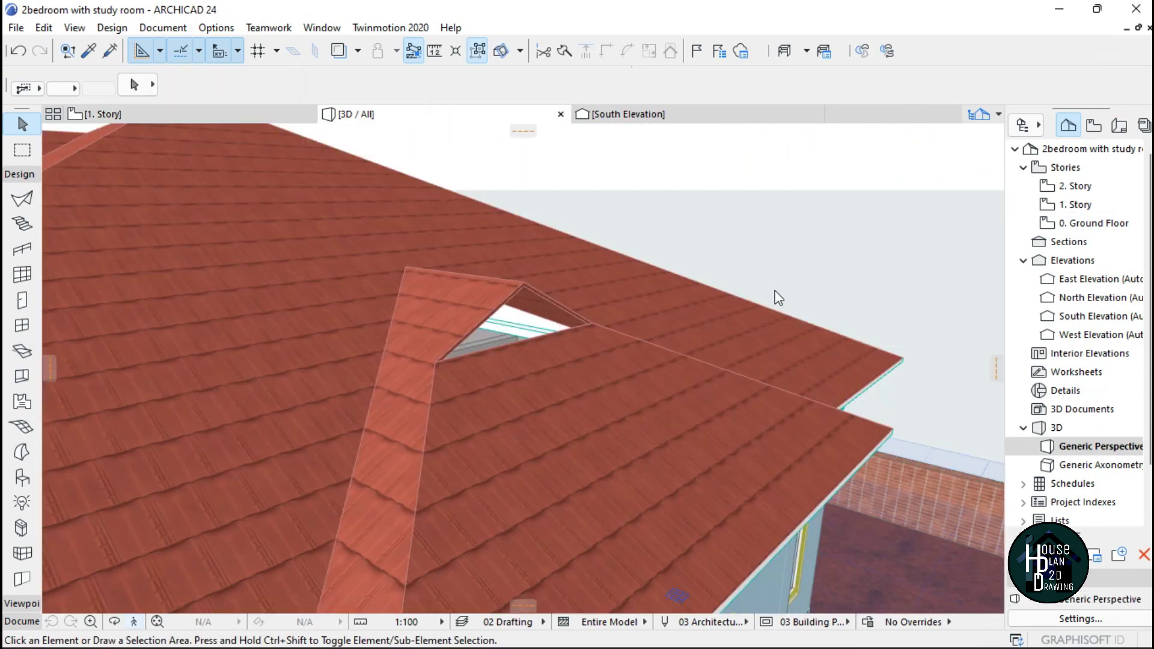
pyautogui.scroll(-5, 185, 598)
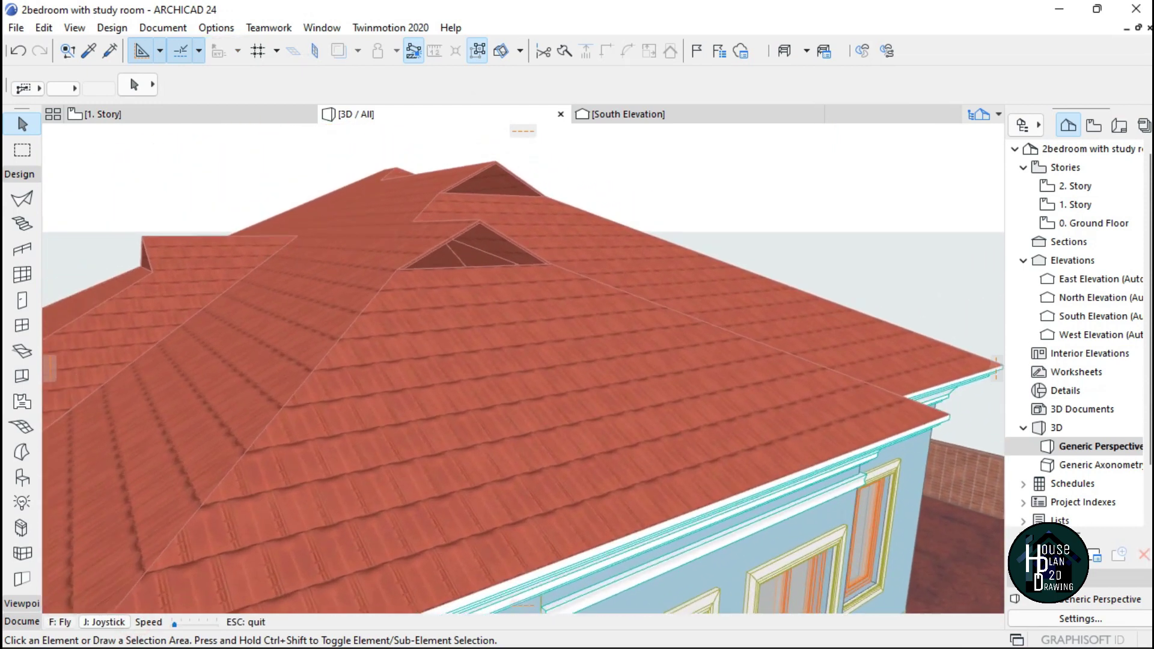
pyautogui.press('Up')
pyautogui.press('Up')
pyautogui.press('Up')
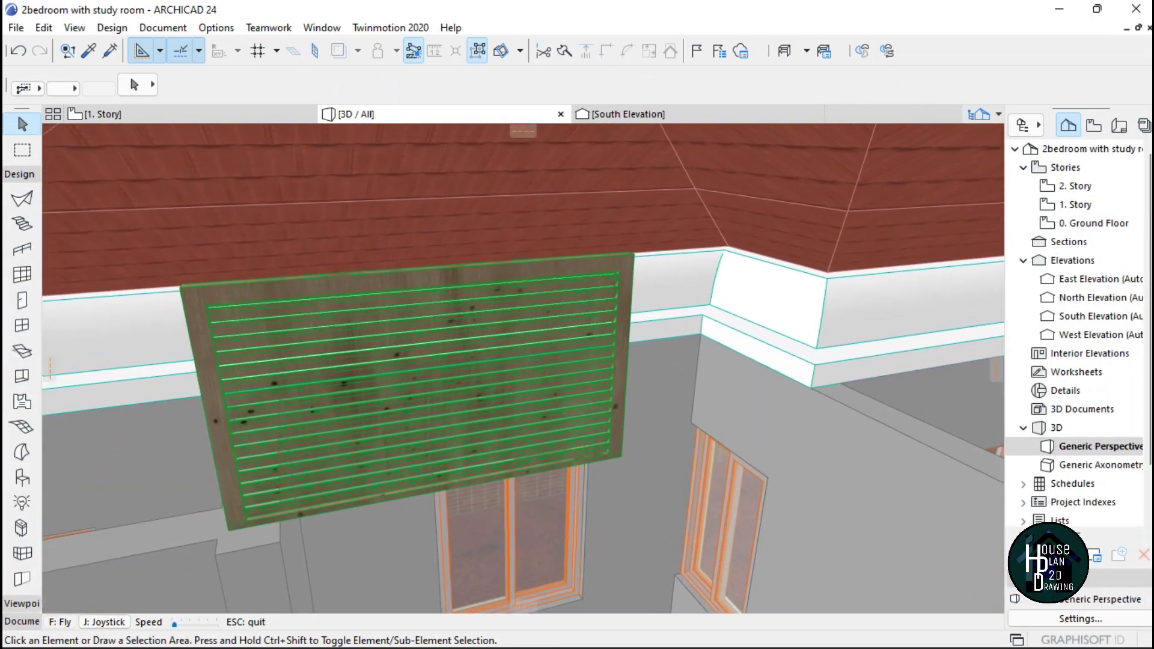
pyautogui.press('Up')
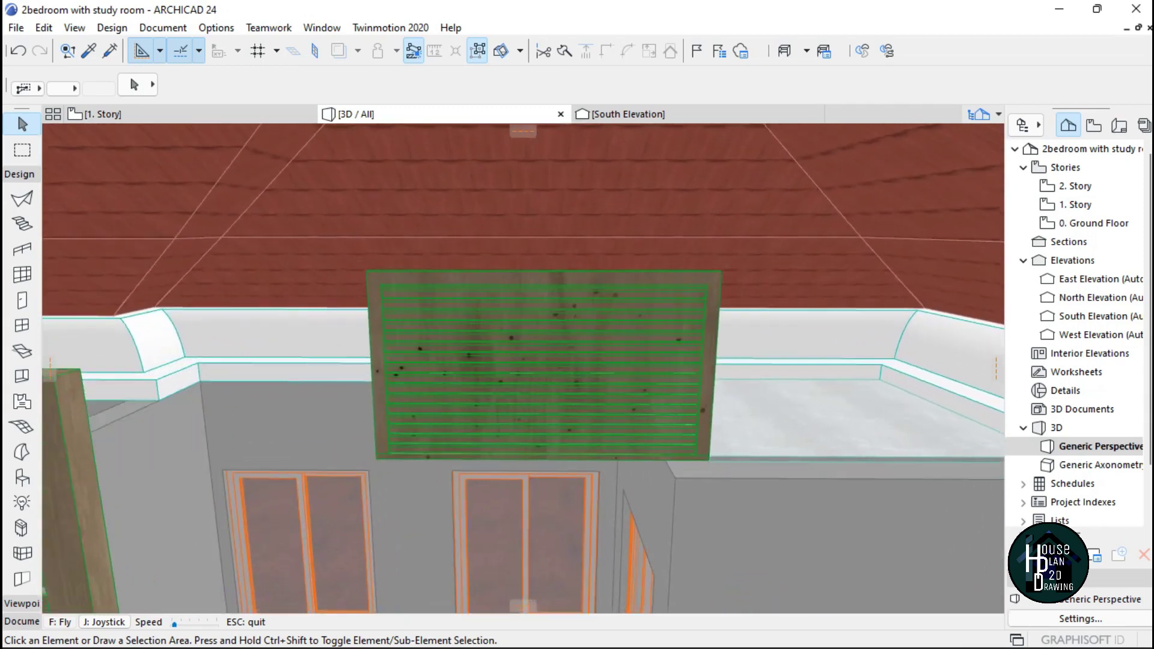
pyautogui.press('Down')
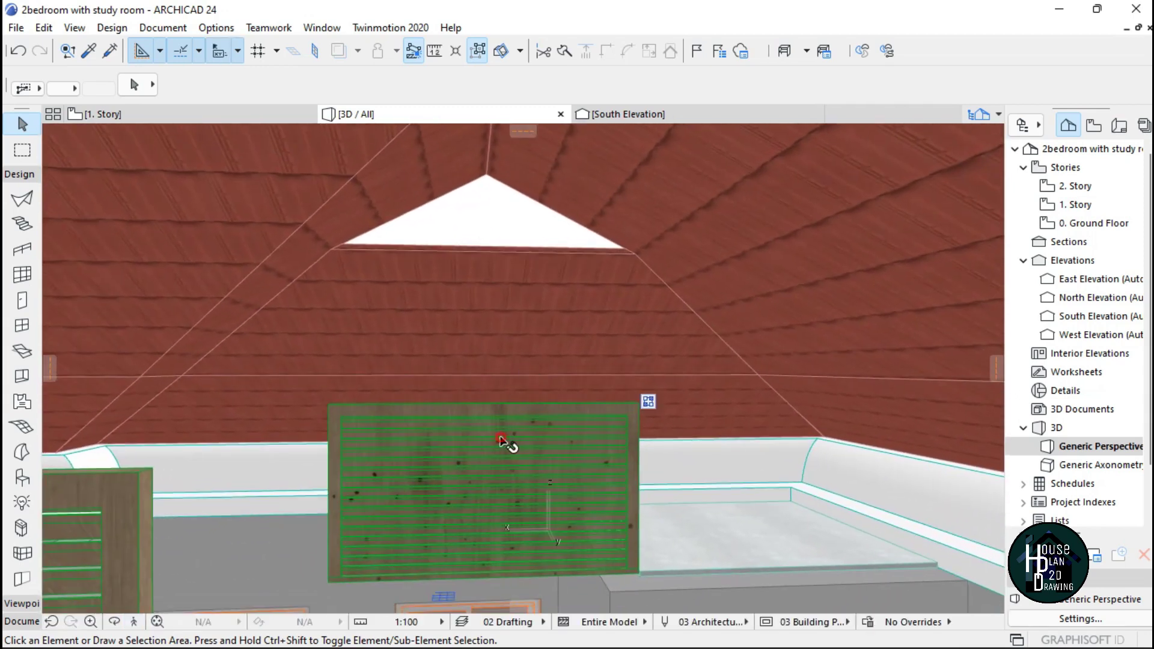
pyautogui.click(501, 441)
pyautogui.click(515, 494)
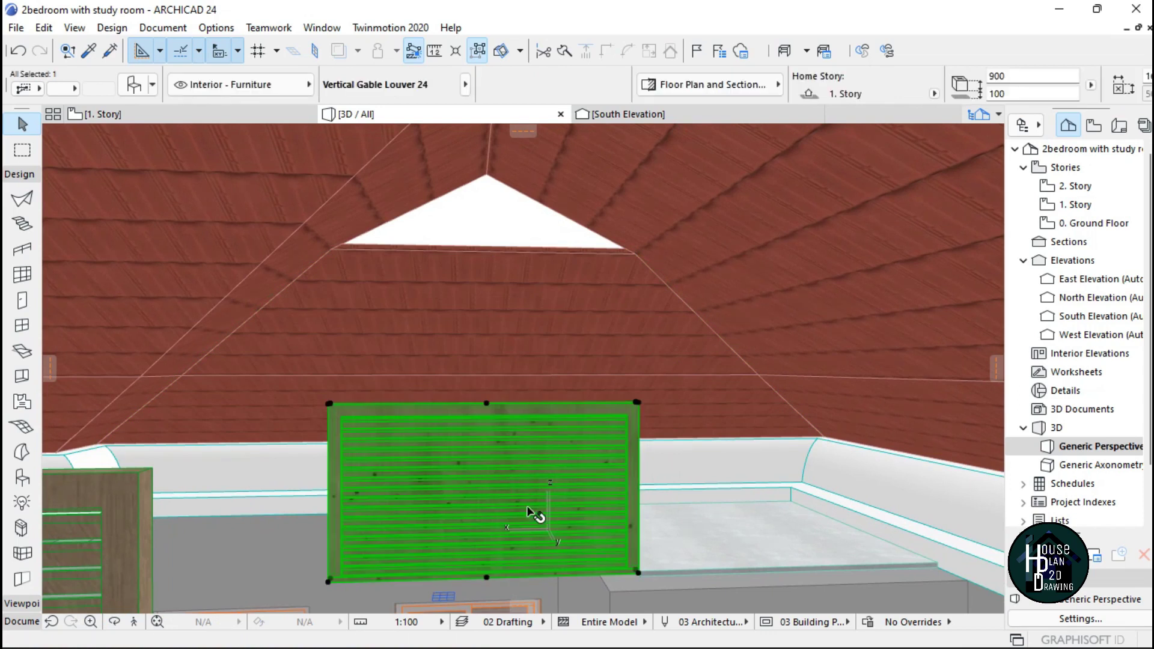
pyautogui.click(639, 572)
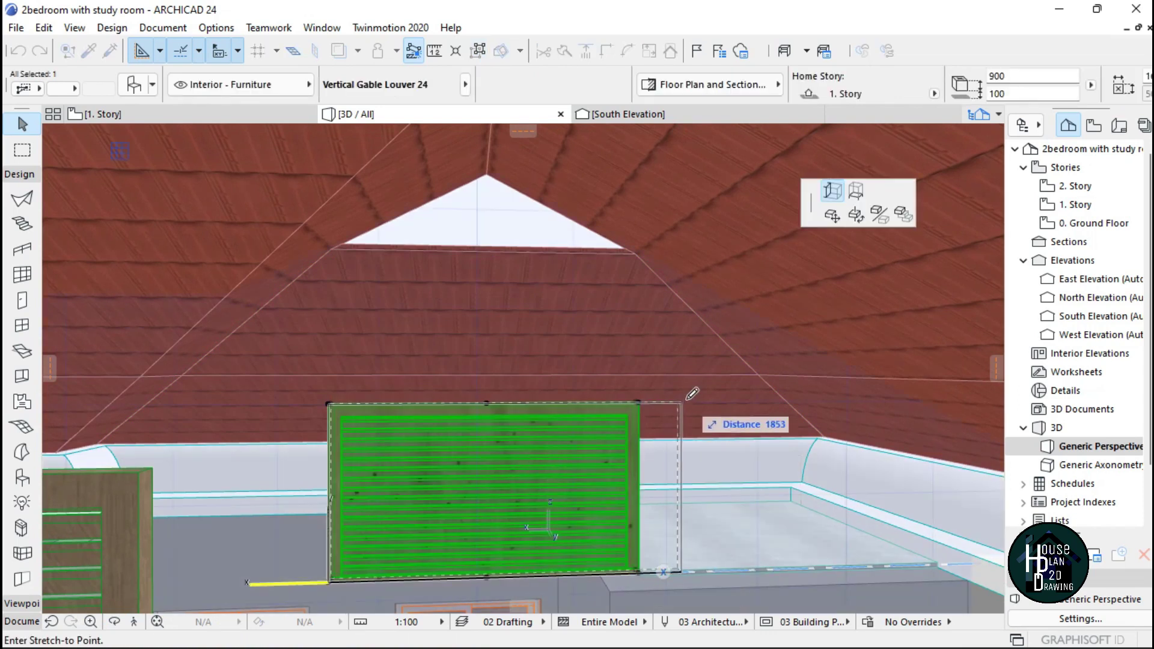
pyautogui.click(829, 216)
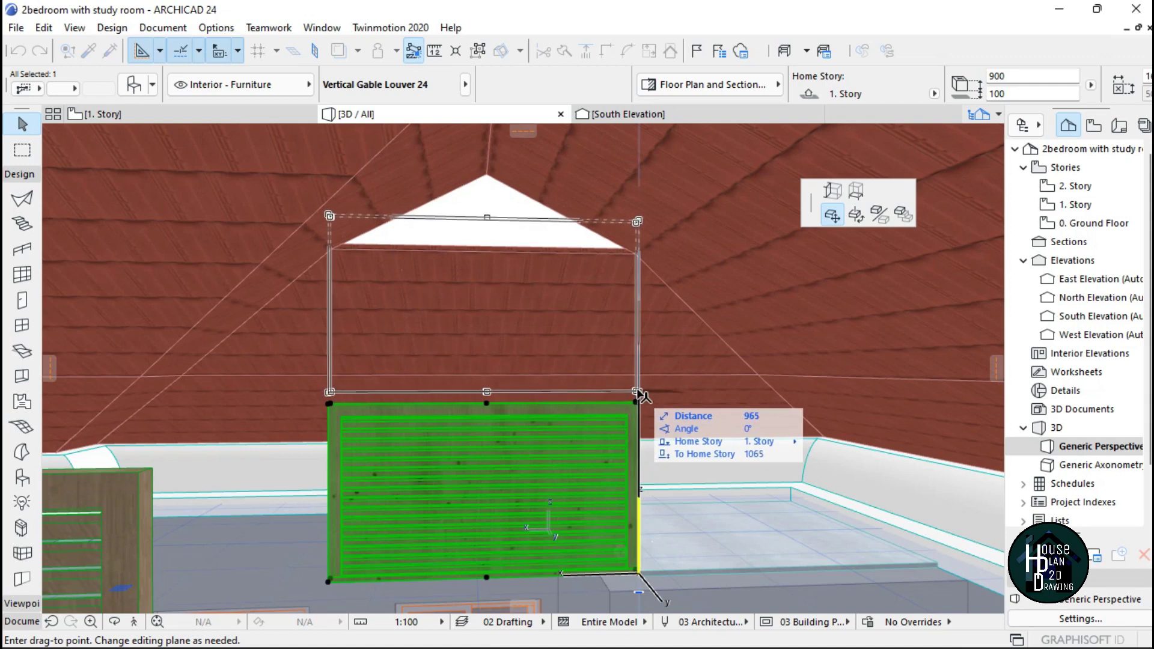
pyautogui.click(640, 270)
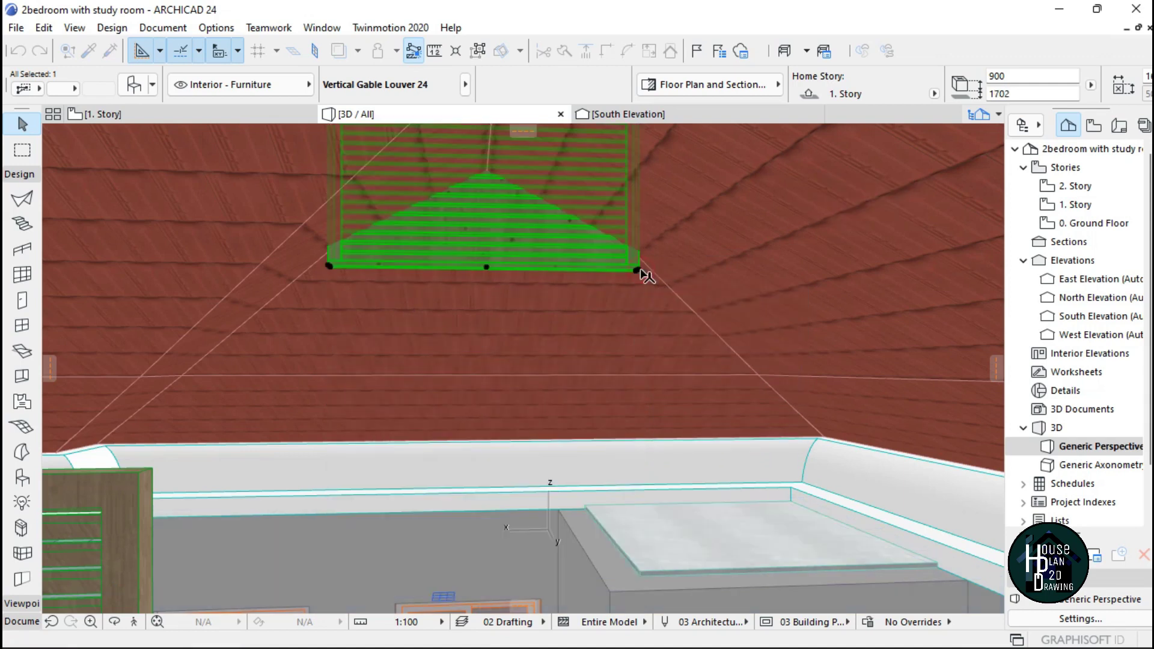
pyautogui.press('Escape')
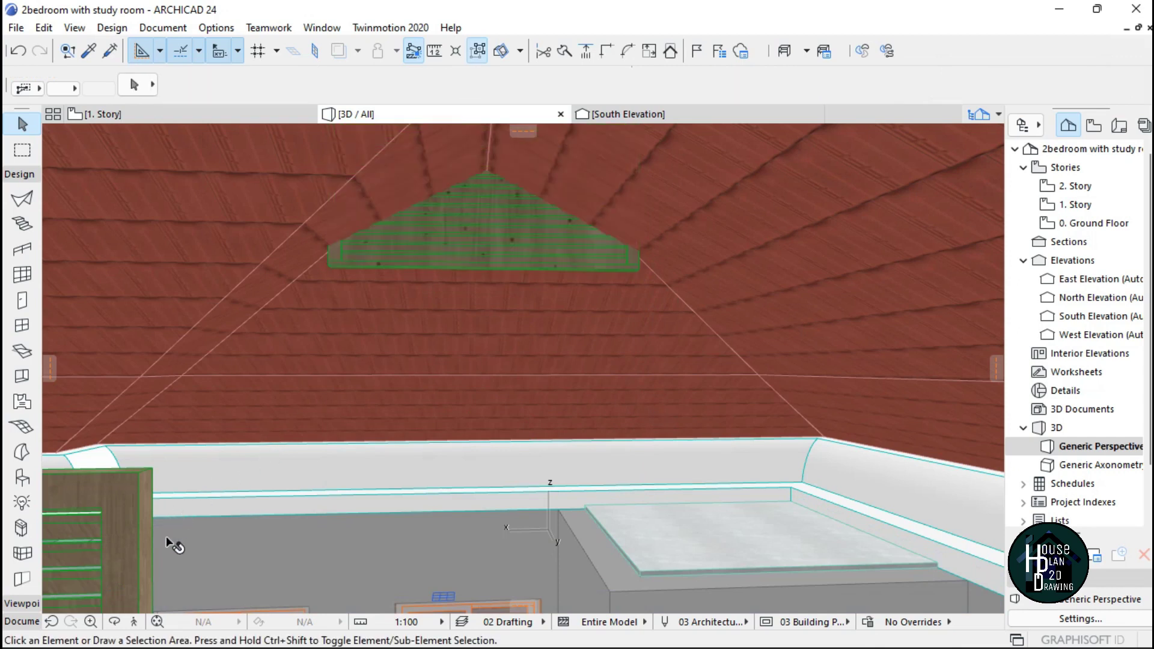
# - Raise the remaining gable louvers vertically by their lower corners until each covers its own triangular roof opening
pyautogui.click(145, 622)
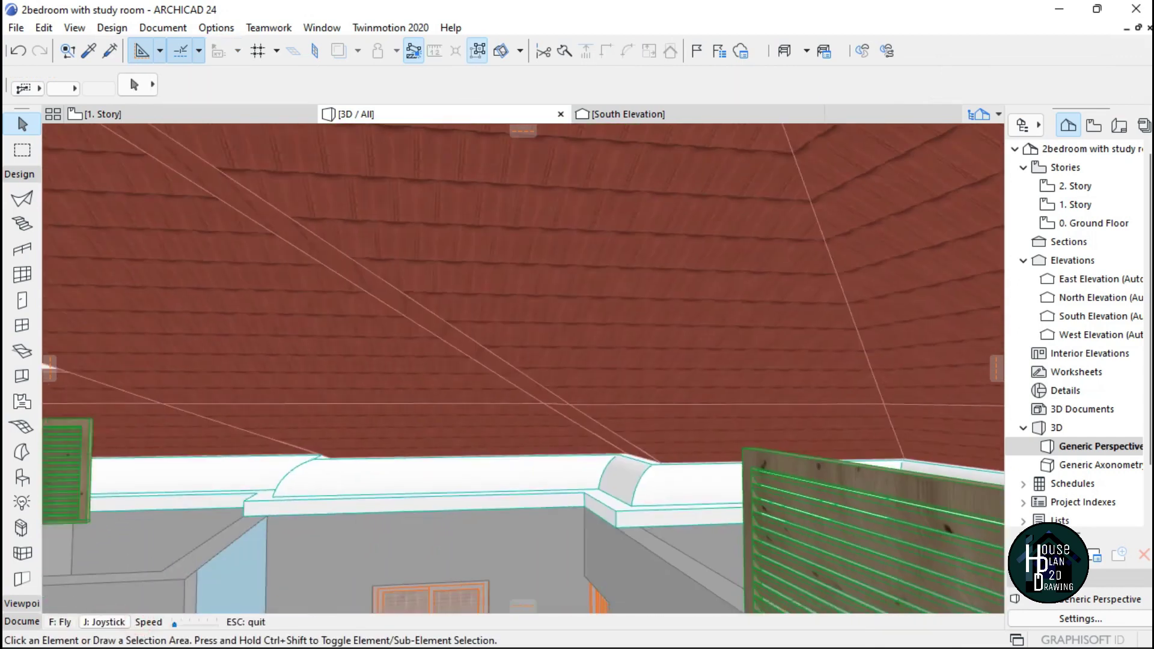
pyautogui.press('Up')
pyautogui.press('Right')
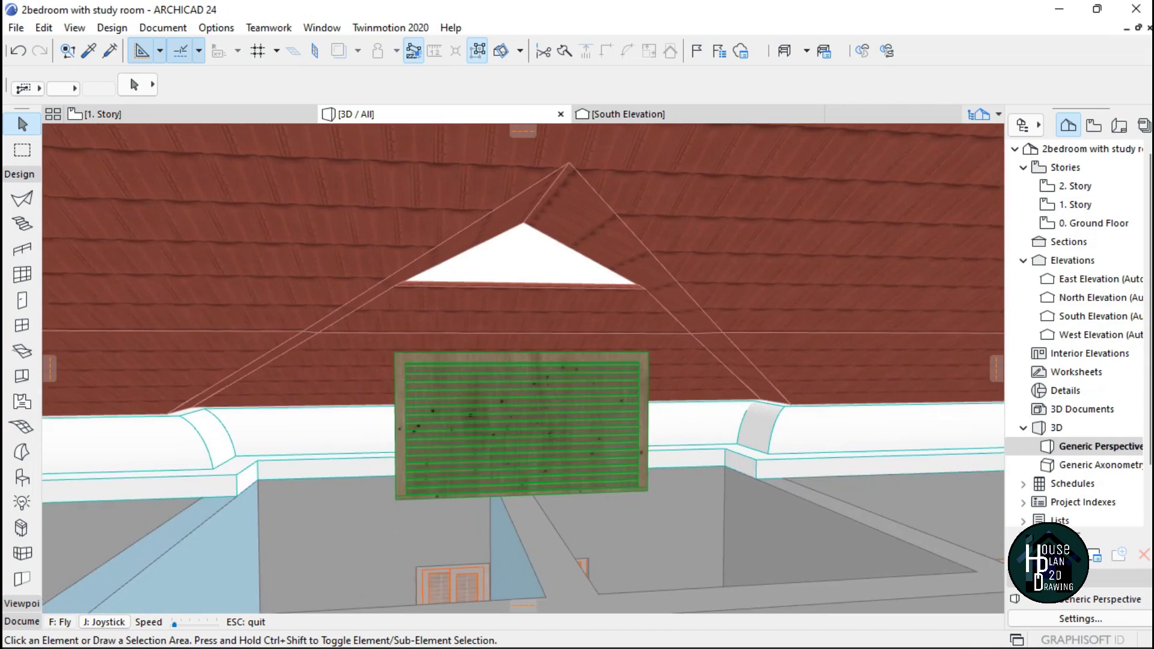
pyautogui.press('Left')
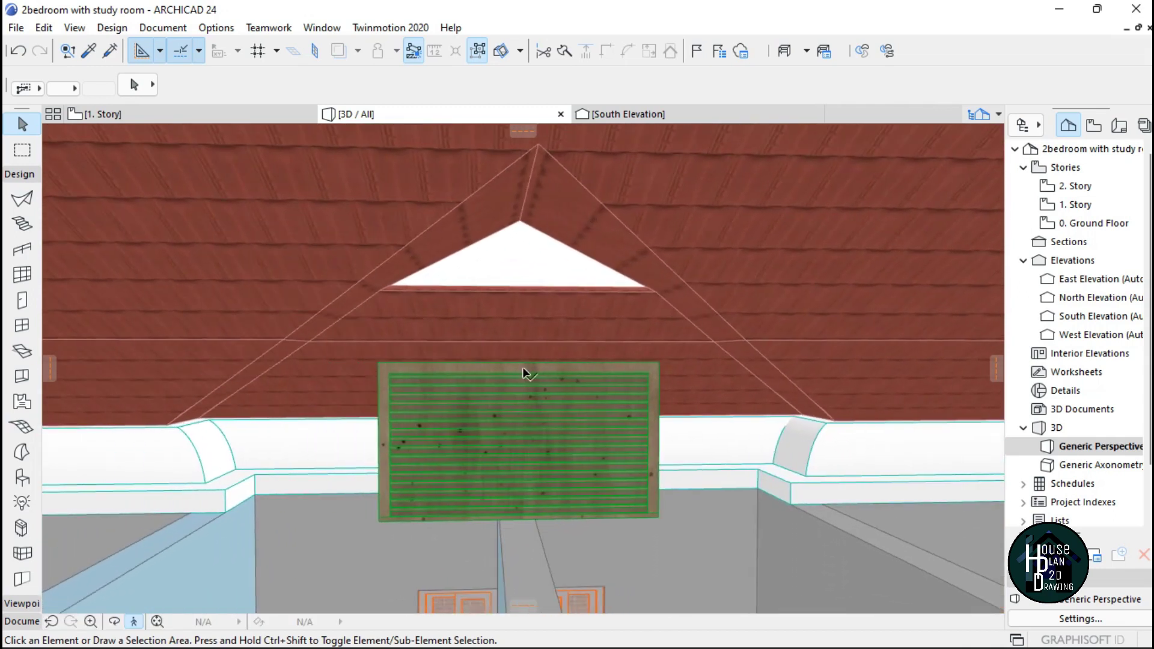
pyautogui.click(521, 402)
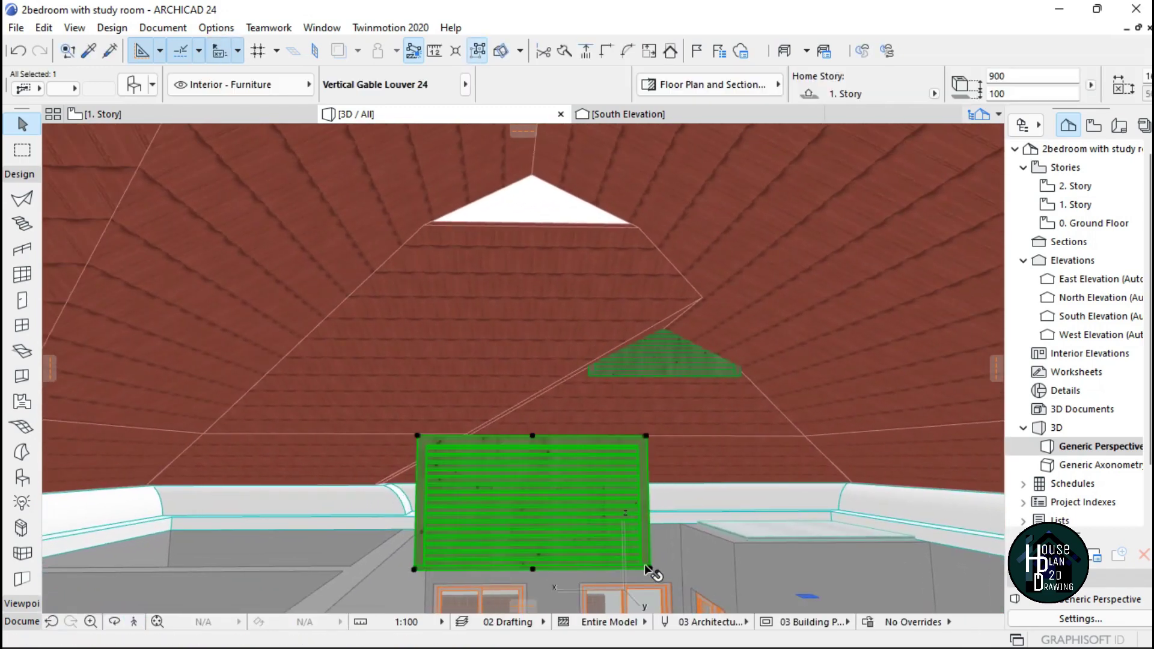
pyautogui.click(652, 572)
pyautogui.click(640, 241)
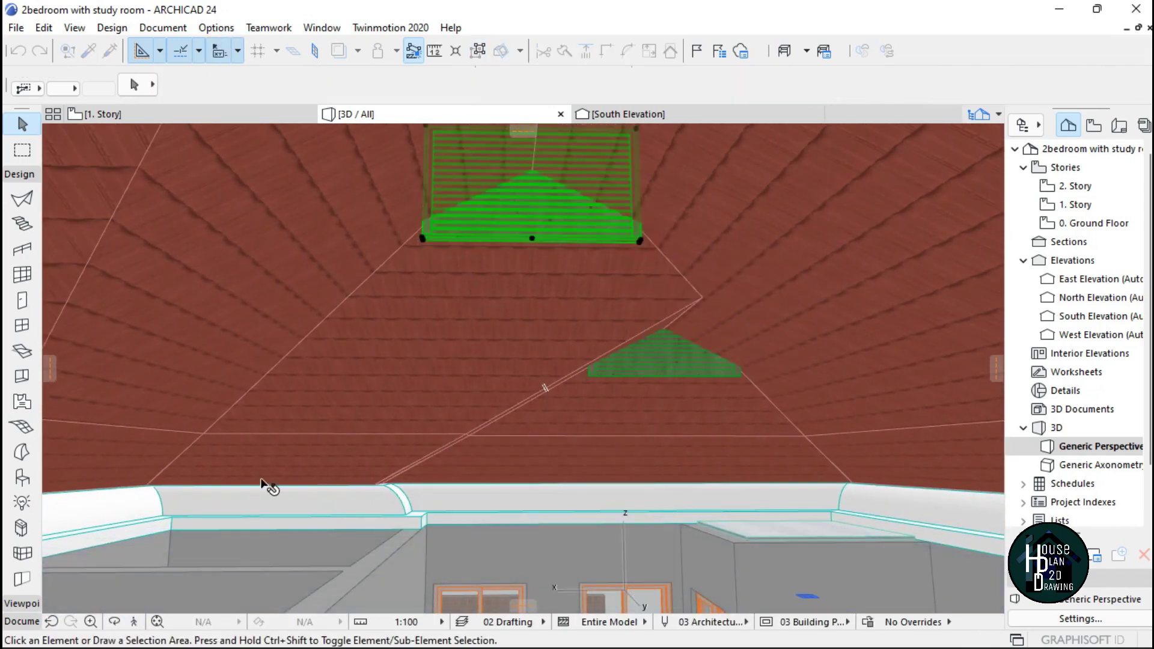
# - Inspect the raised louvers from outside the house by flying around and above the roof in 3D
pyautogui.click(132, 621)
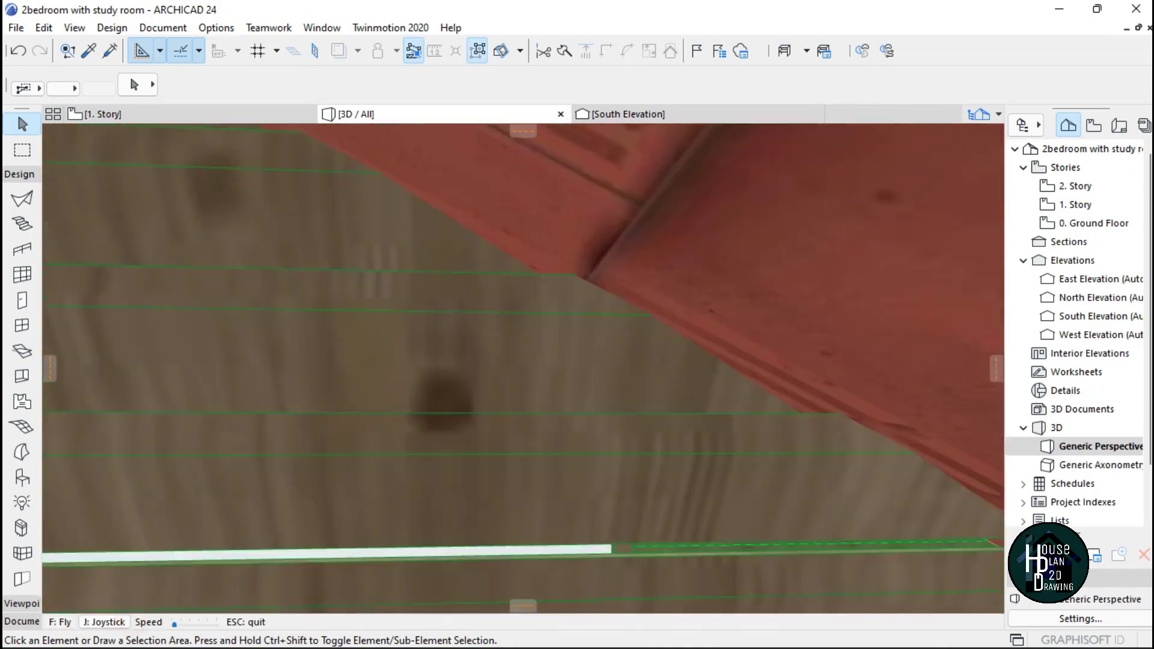
pyautogui.press('Down')
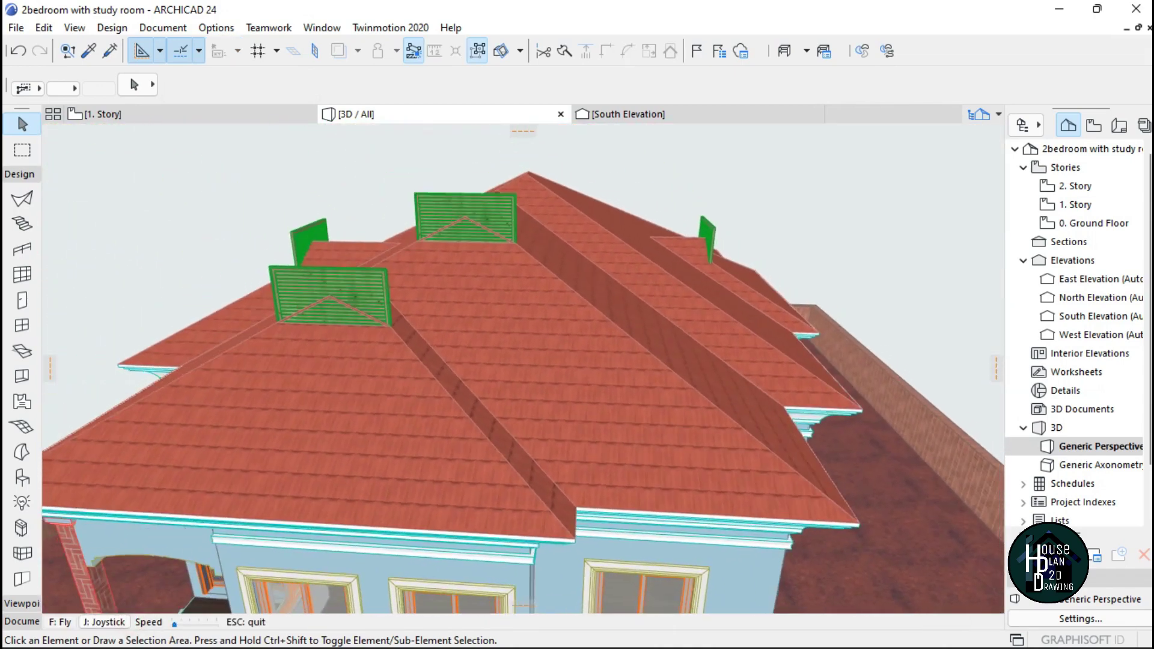
pyautogui.press('Up')
pyautogui.press('Up')
pyautogui.press('Up')
pyautogui.press('Up')
pyautogui.press('Up')
pyautogui.press('Up')
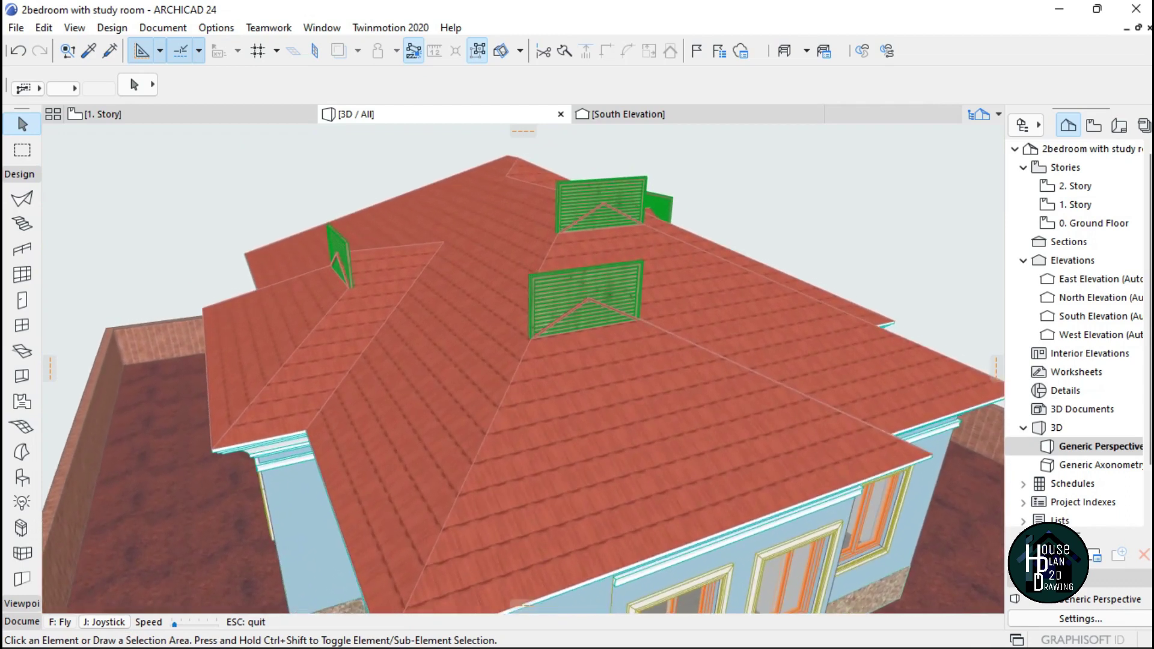
pyautogui.press('Down')
pyautogui.press('Down')
pyautogui.press('Down')
pyautogui.press('Down')
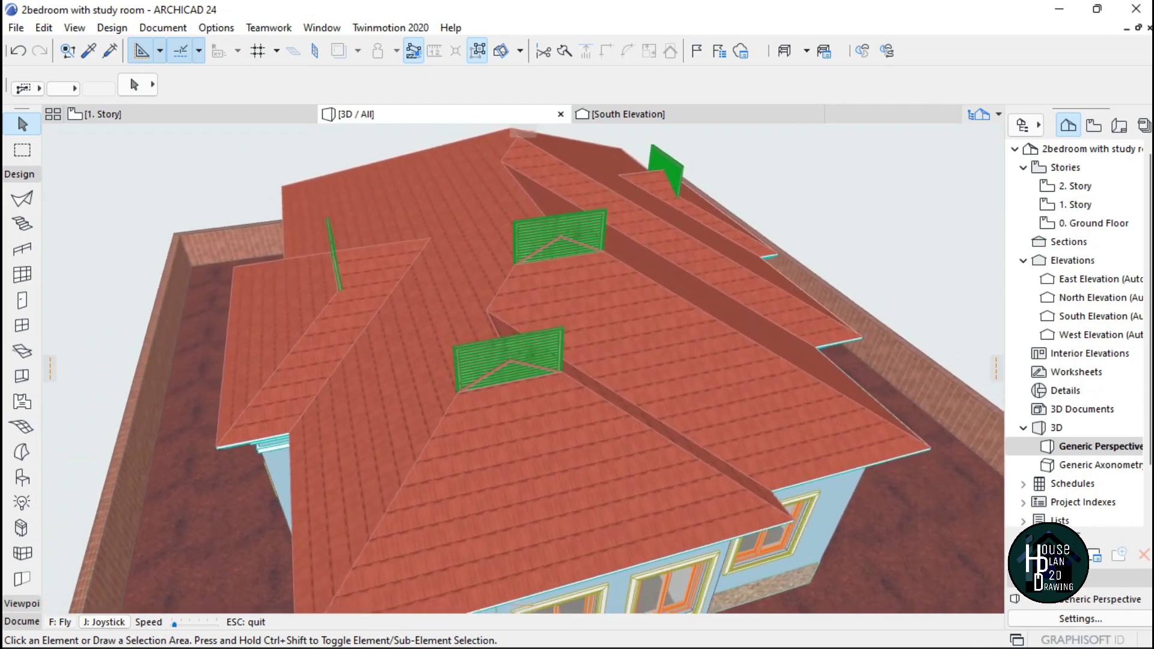
pyautogui.press('Escape')
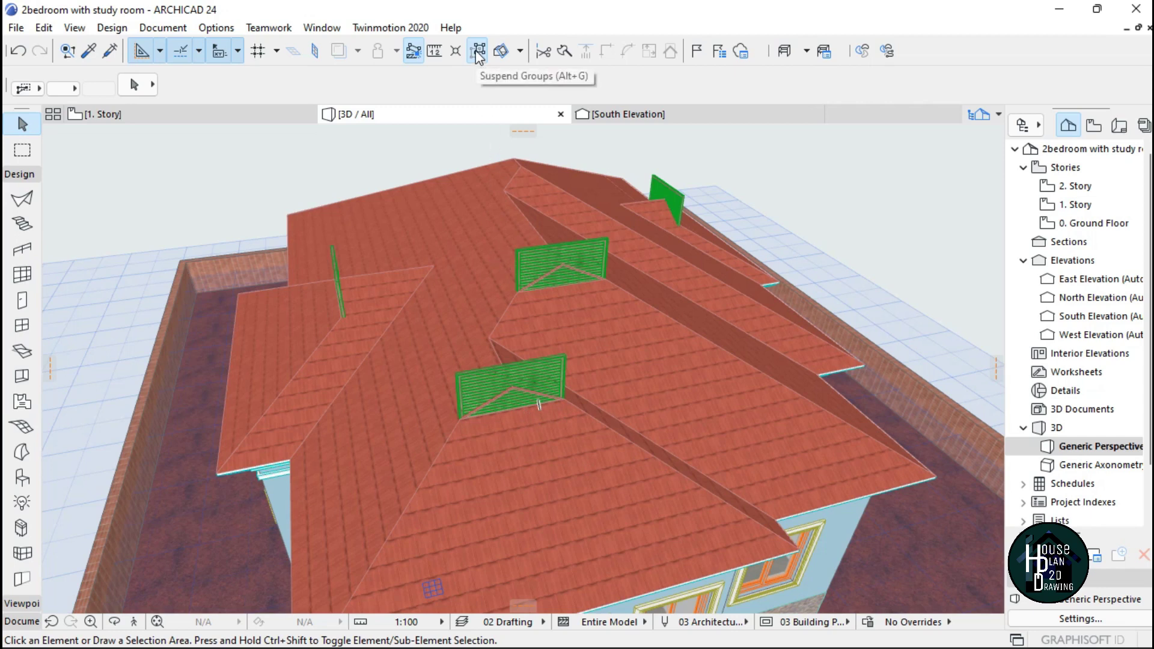
# - Select the tiled roof with its four gable louvers and crop the louvers' tops with Crop to Single-plane Roof
pyautogui.click(466, 291)
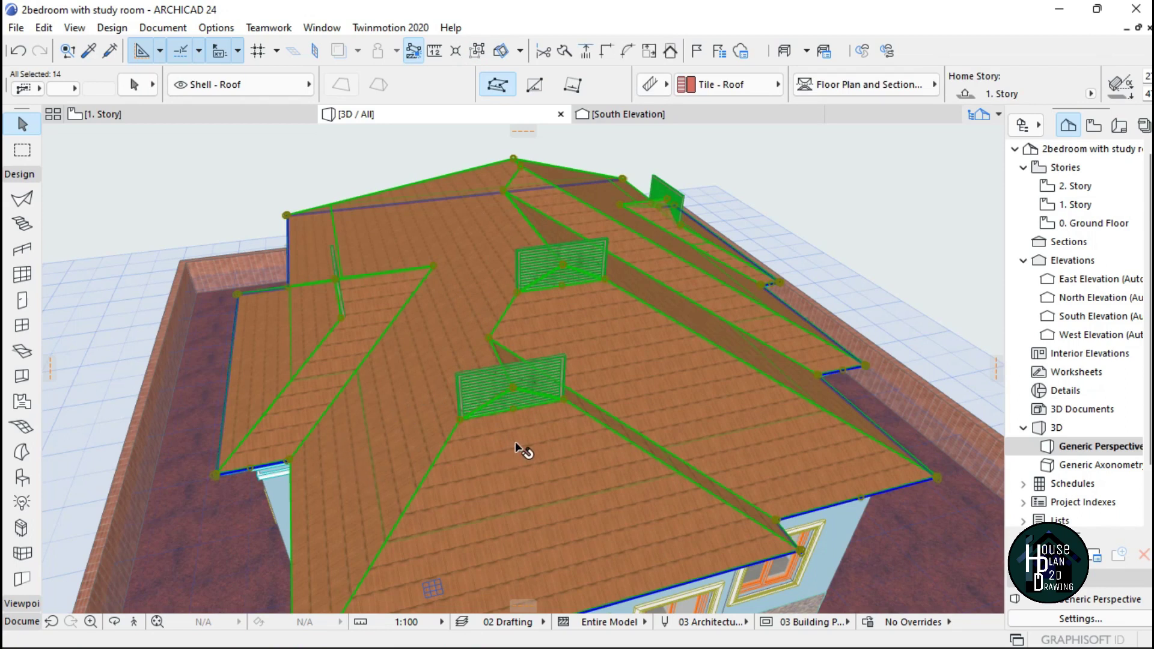
pyautogui.keyDown('shift'); pyautogui.click(584, 253); pyautogui.keyUp('shift')
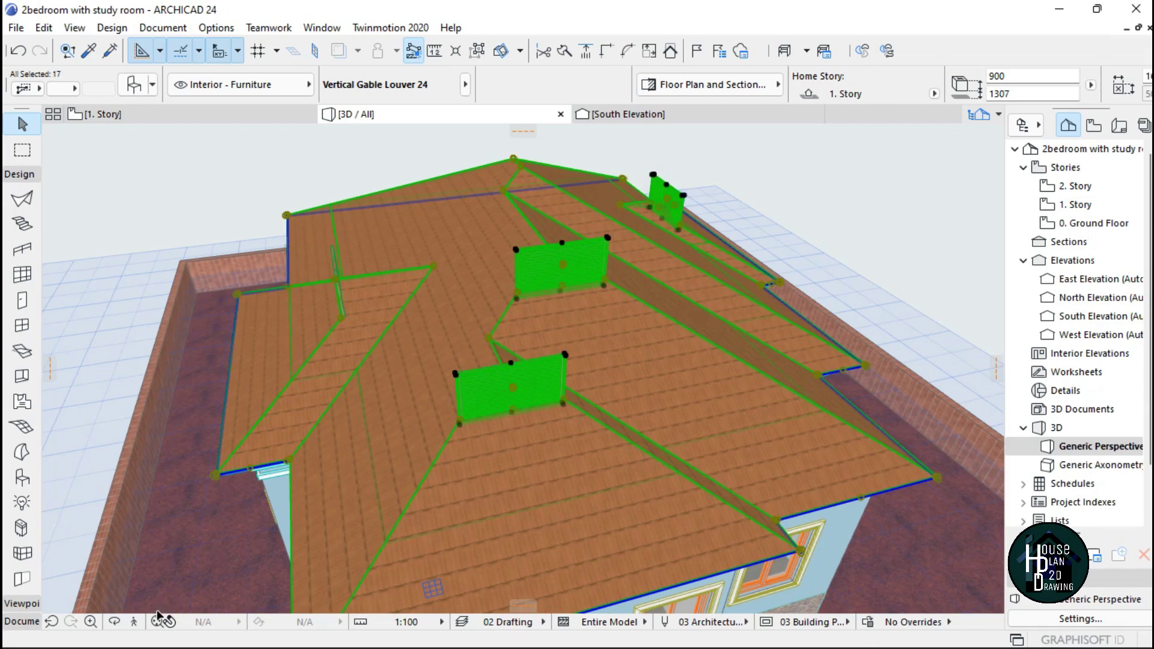
pyautogui.keyDown('shift'); pyautogui.moveTo(445, 337); pyautogui.dragTo(522, 367, button='middle'); pyautogui.keyUp('shift')
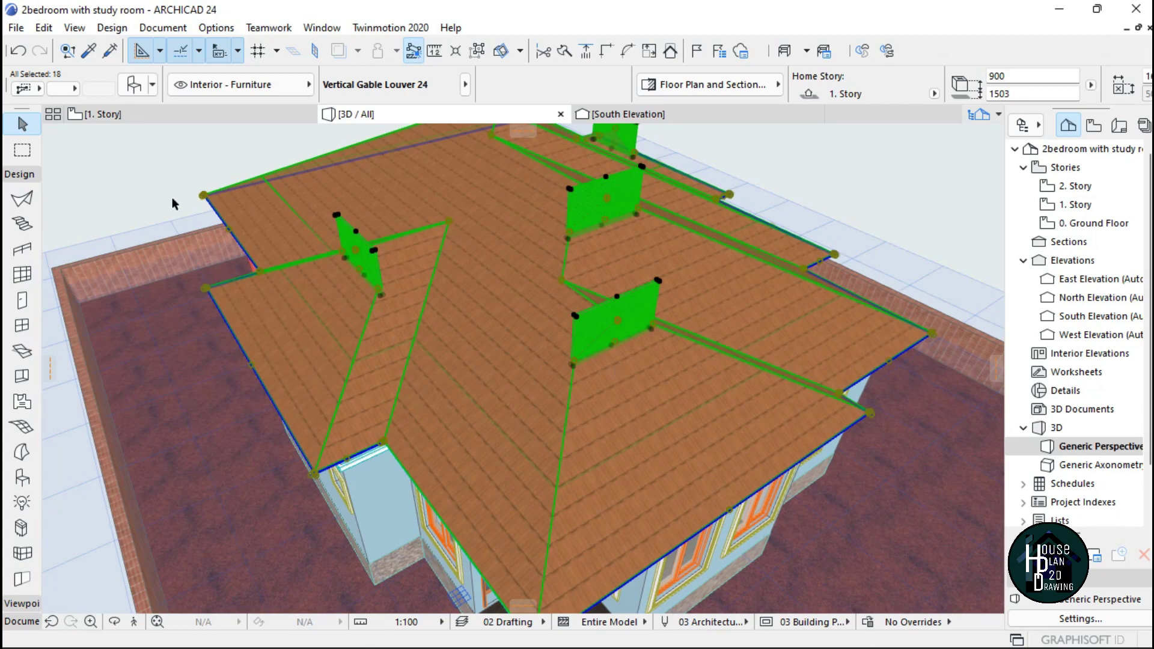
pyautogui.rightClick(159, 176)
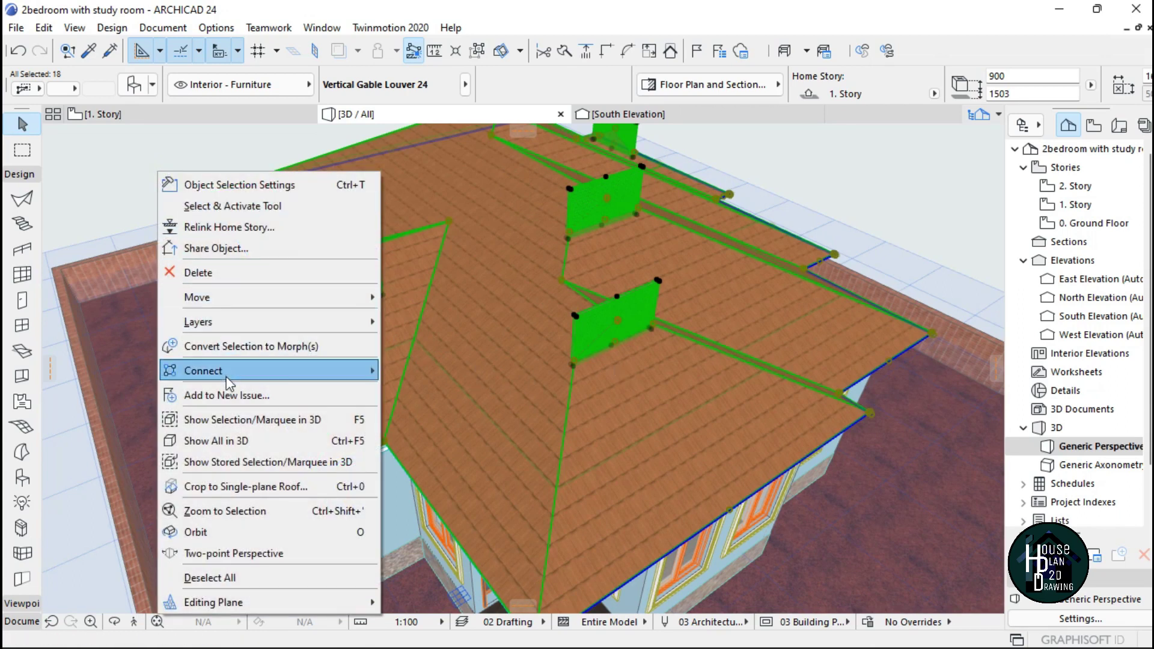
pyautogui.click(247, 493)
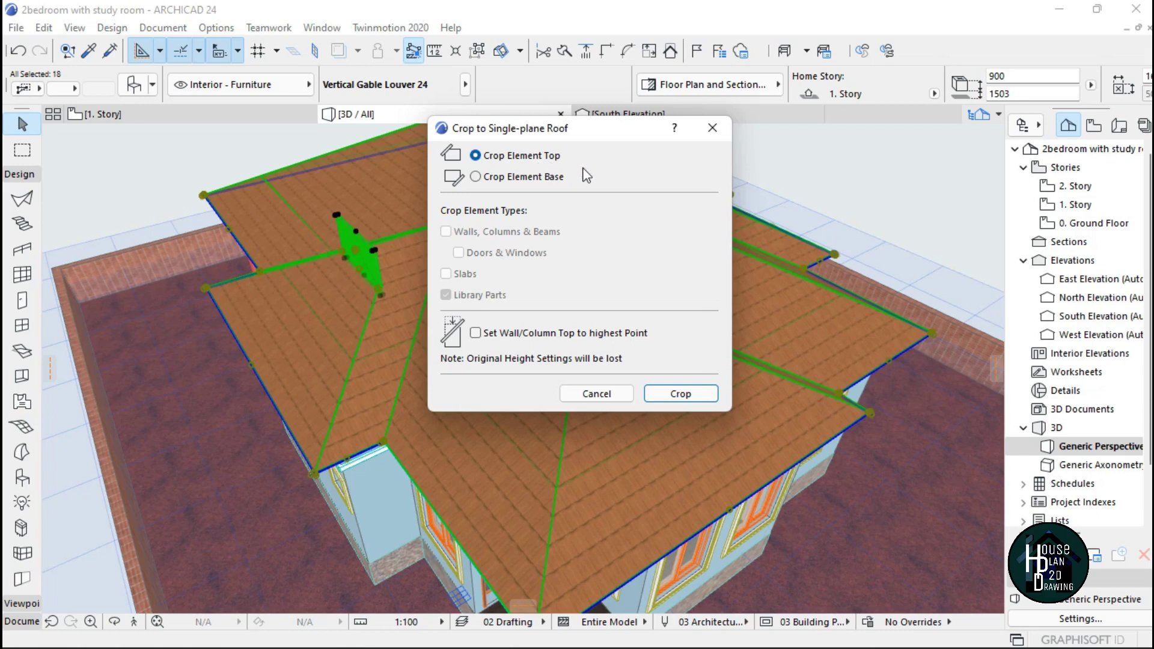
pyautogui.click(681, 394)
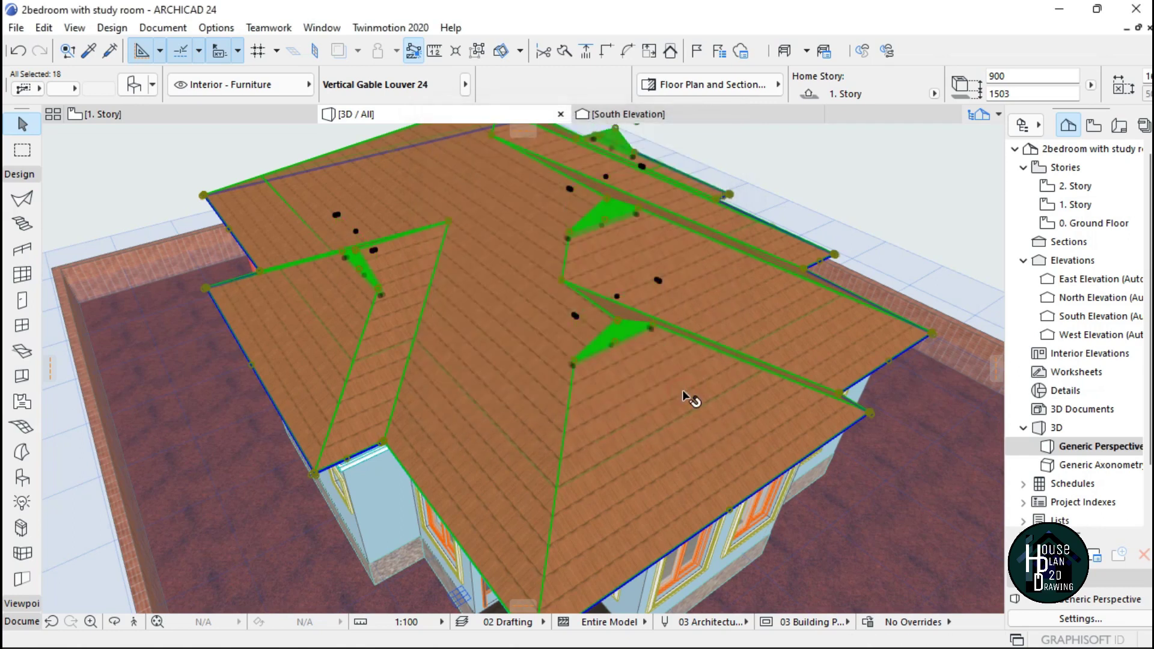
# - Inspect the cropped louvers in each gable opening by flying around the roof in 3D
pyautogui.click(137, 623)
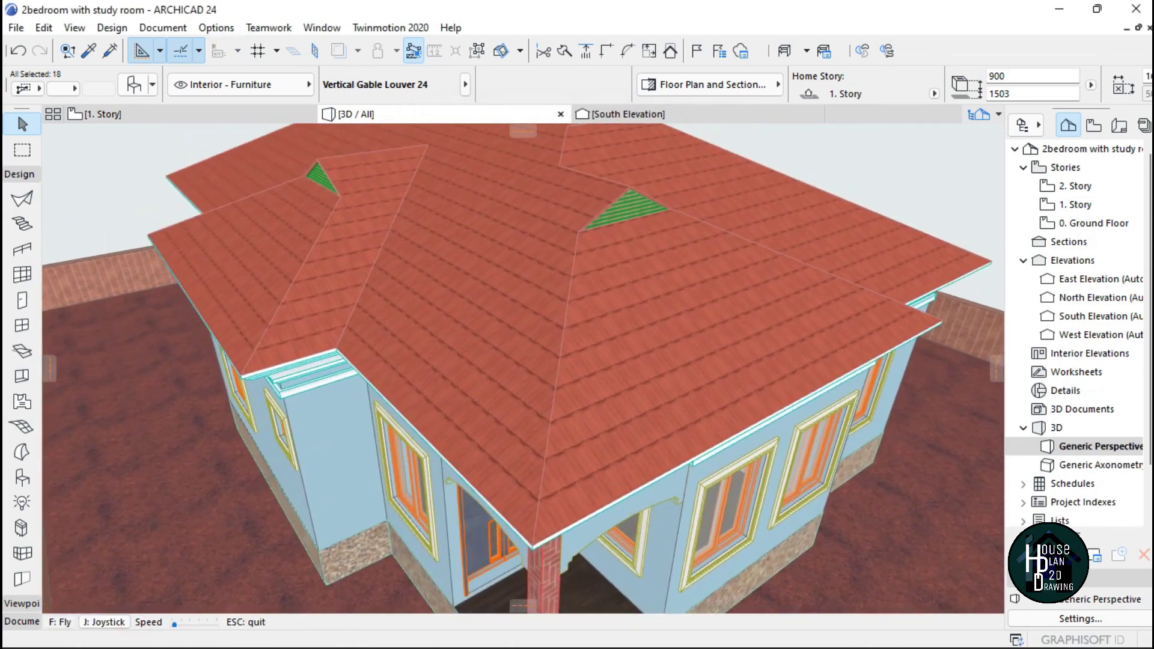
pyautogui.press('Down')
pyautogui.press('Right')
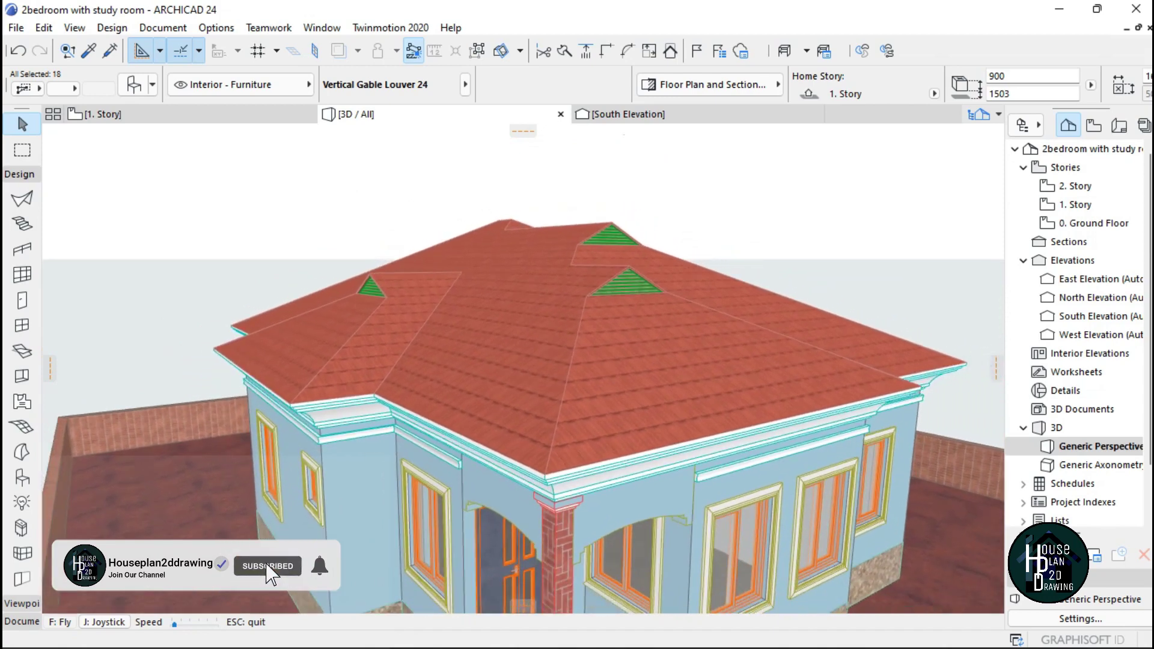
pyautogui.press('Up')
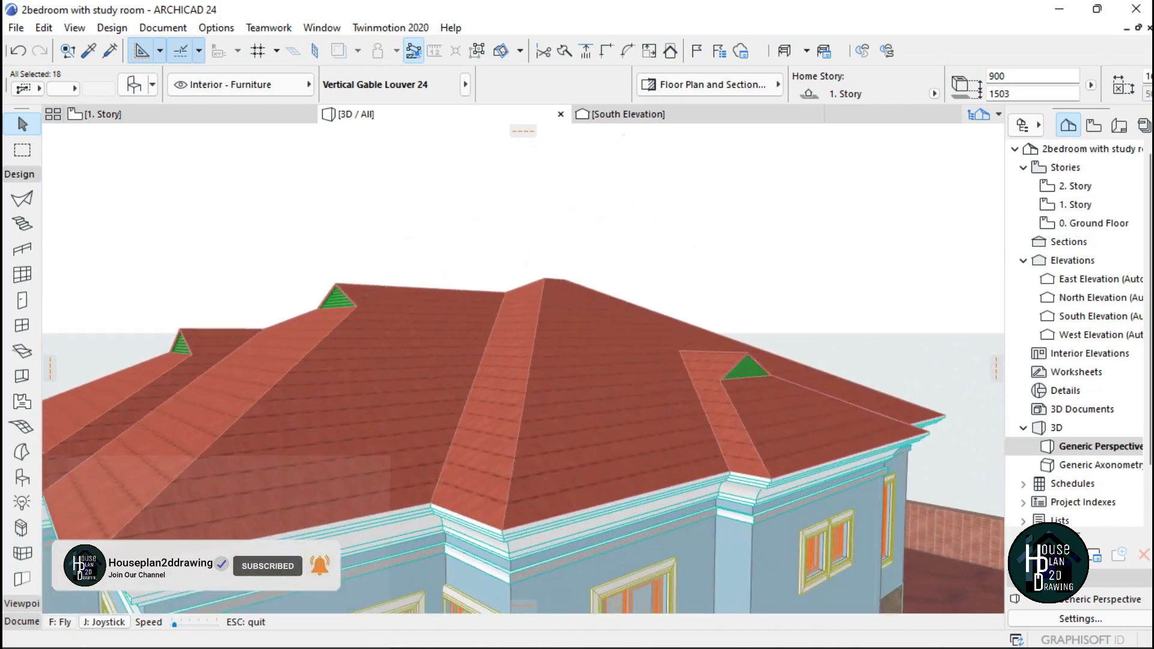
pyautogui.press('Up')
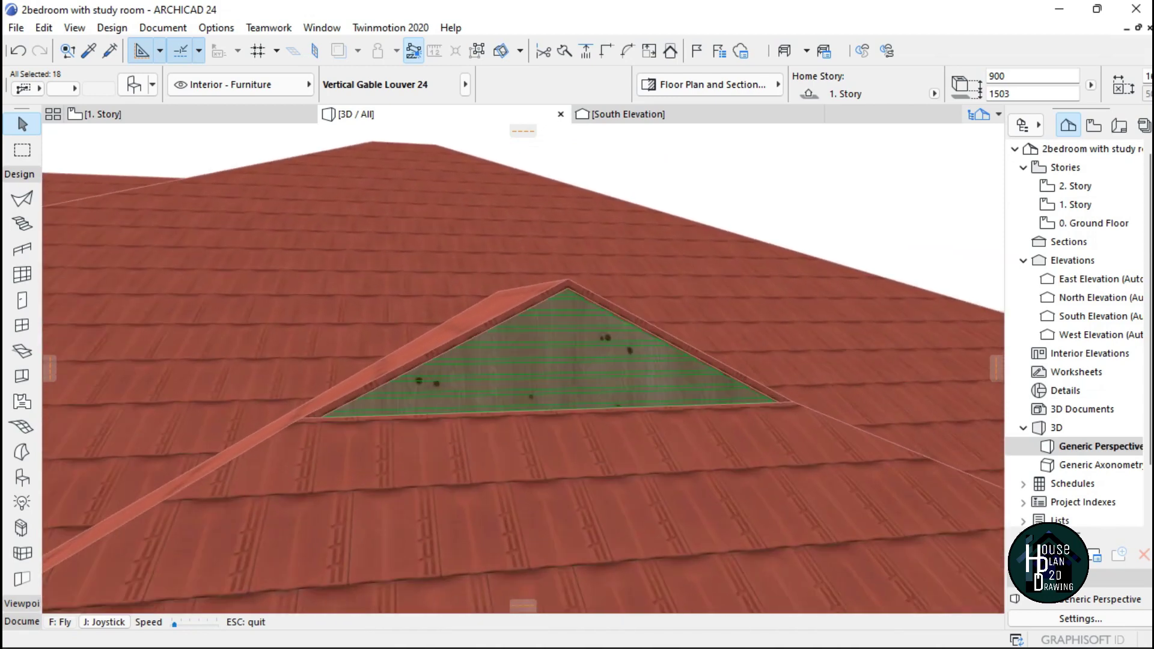
pyautogui.press('Up')
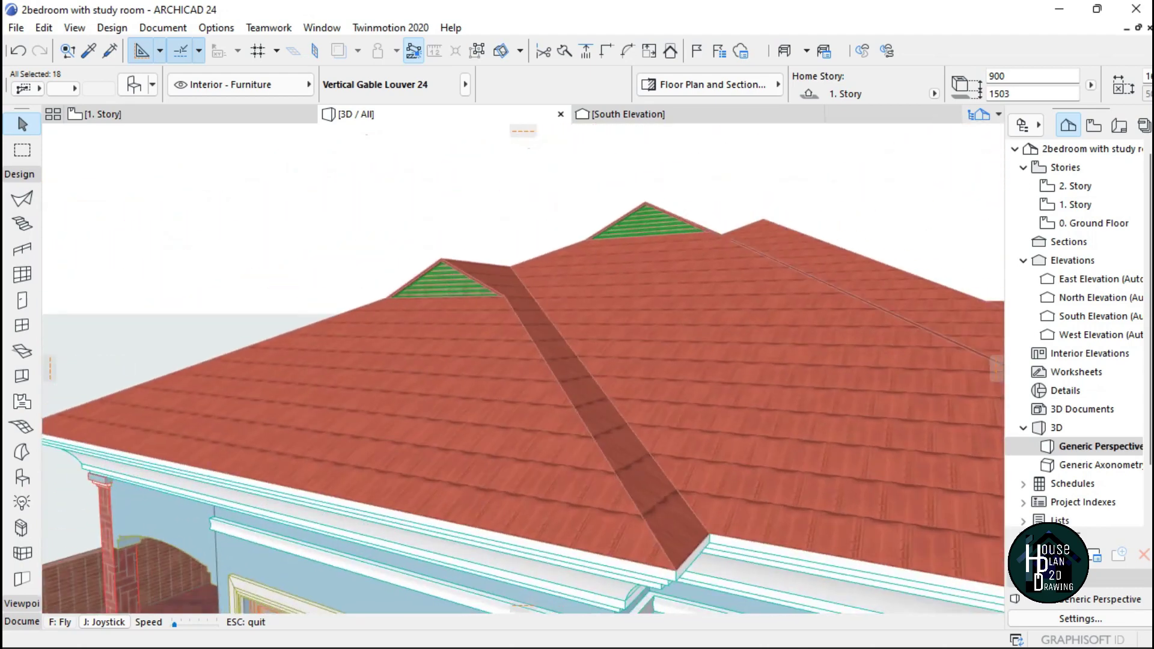
pyautogui.press('Up')
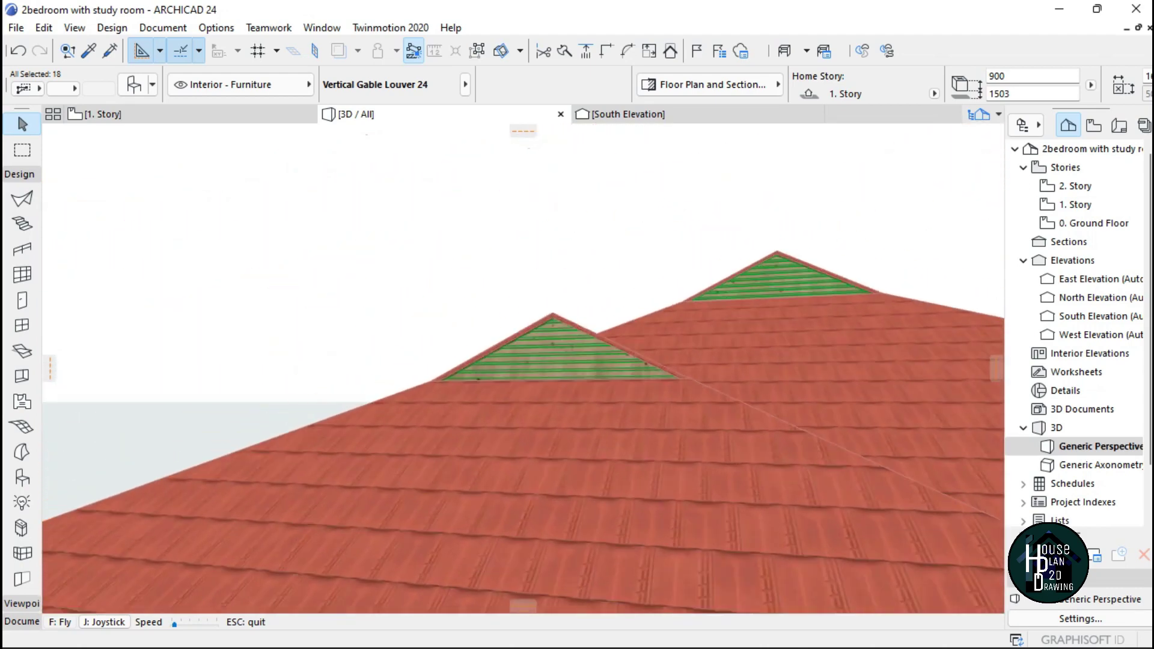
pyautogui.press('Left')
pyautogui.press('Up')
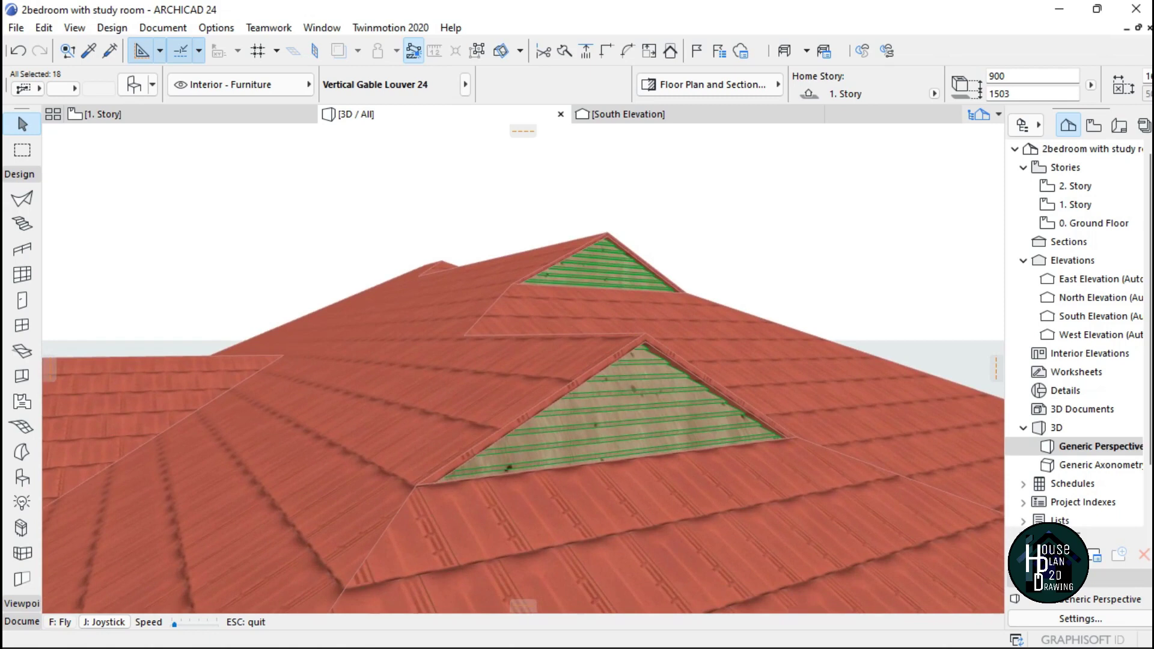
pyautogui.press('Right')
pyautogui.press('Left')
pyautogui.press('Up')
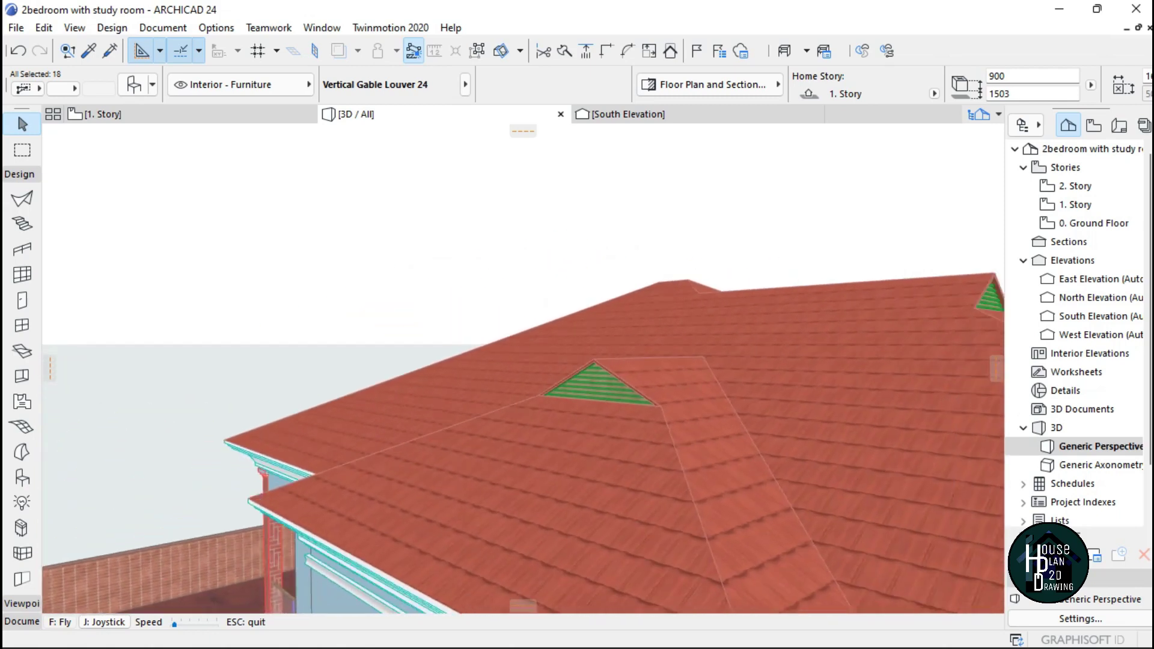
pyautogui.press('Up')
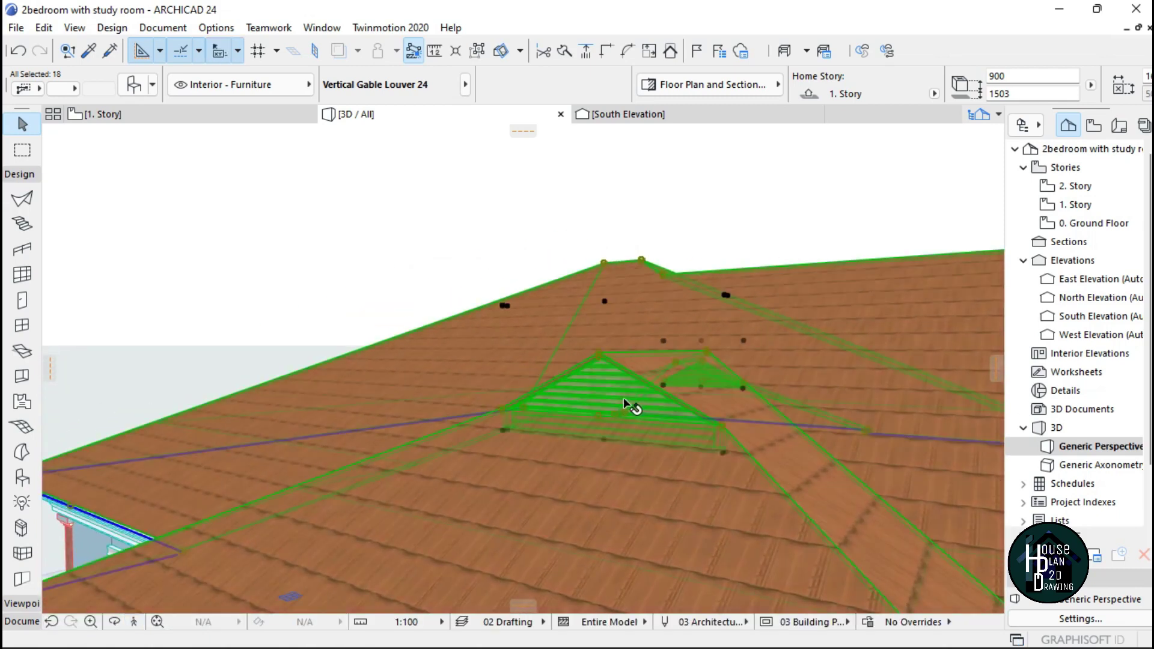
# - Clear the selection and select only the four gable louvers, moving around the roof in 3D to reach each one
pyautogui.press('Escape')
pyautogui.click(602, 390)
pyautogui.click(133, 623)
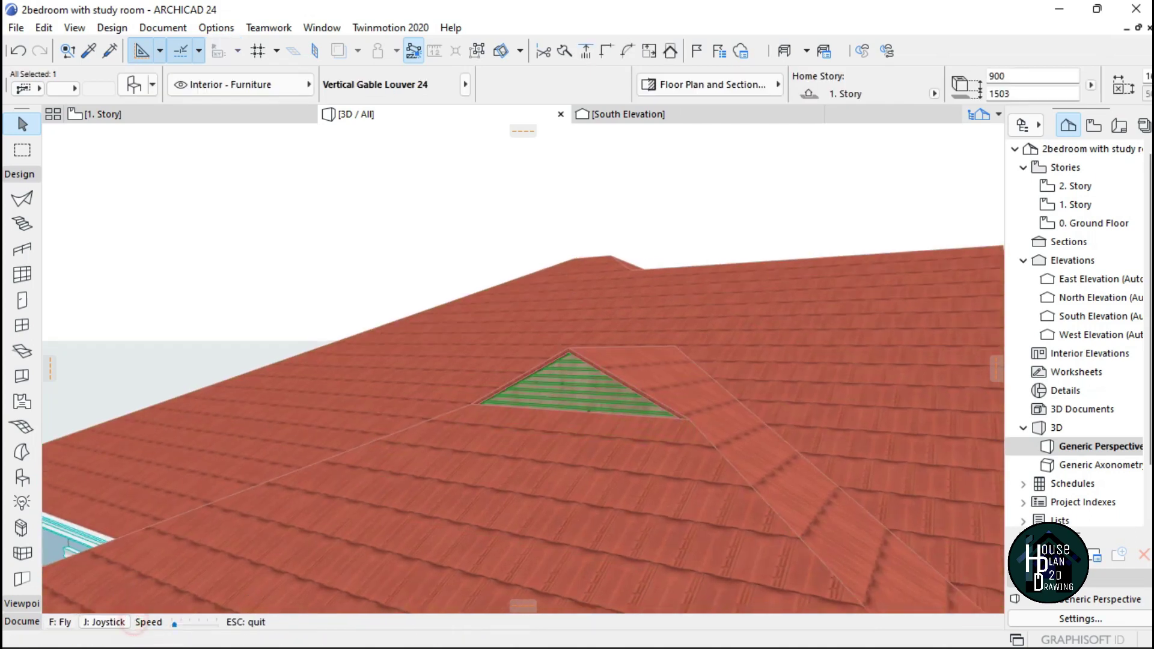
pyautogui.press('Up')
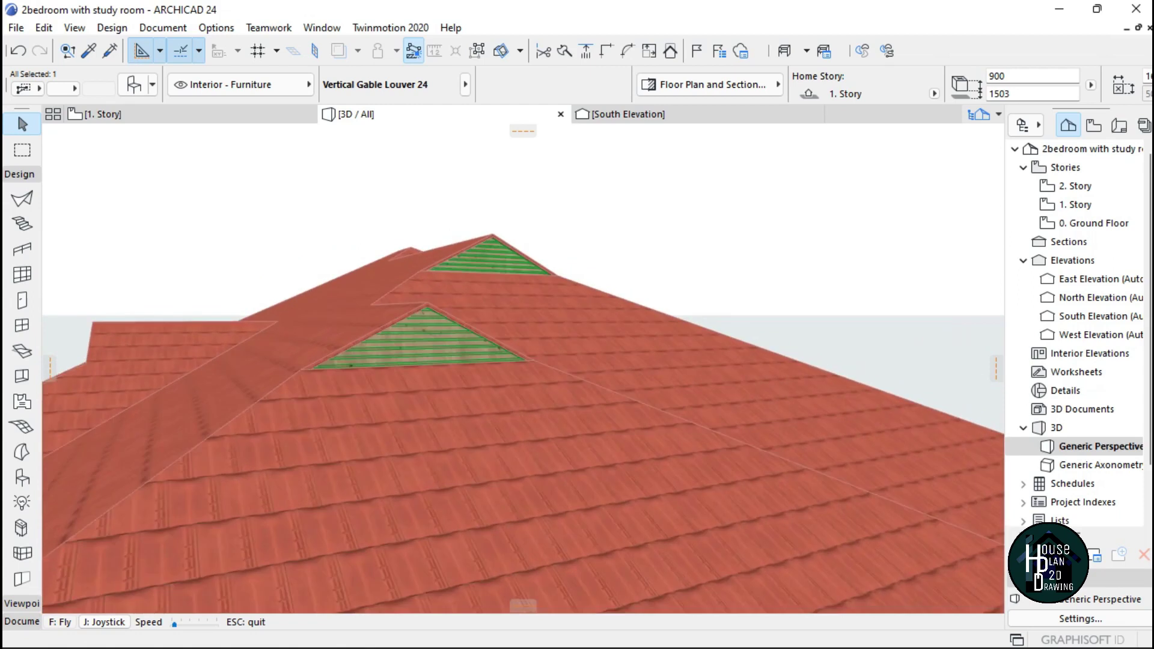
pyautogui.press('Escape')
pyautogui.keyDown('shift'); pyautogui.click(517, 368); pyautogui.keyUp('shift')
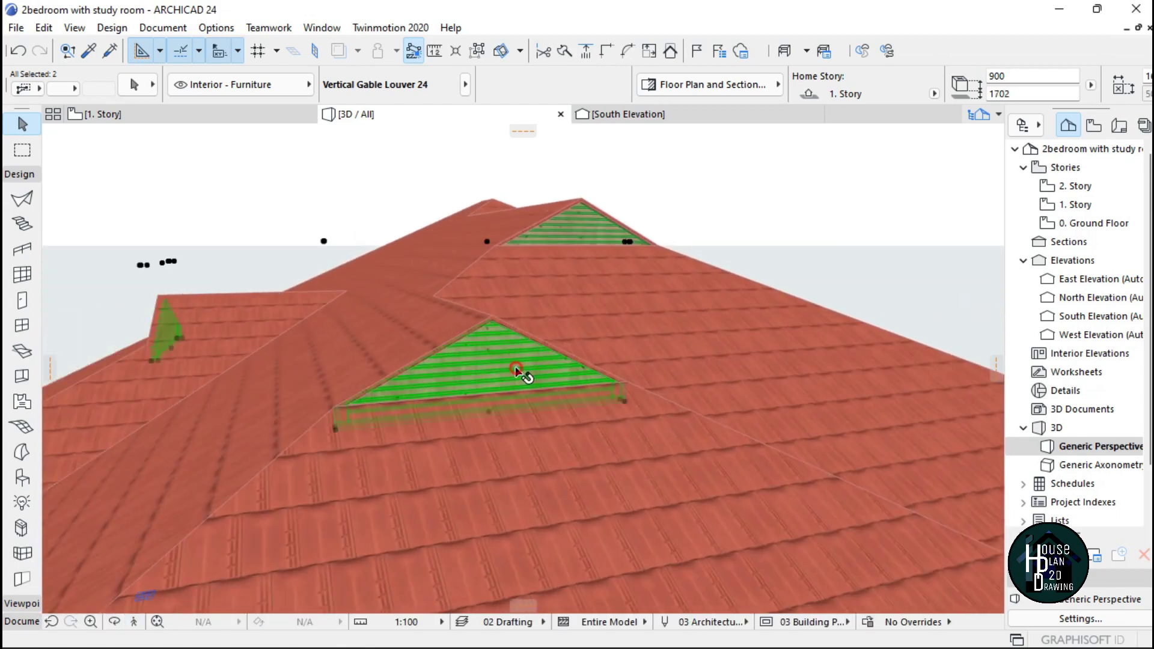
pyautogui.keyDown('shift'); pyautogui.click(580, 215); pyautogui.keyUp('shift')
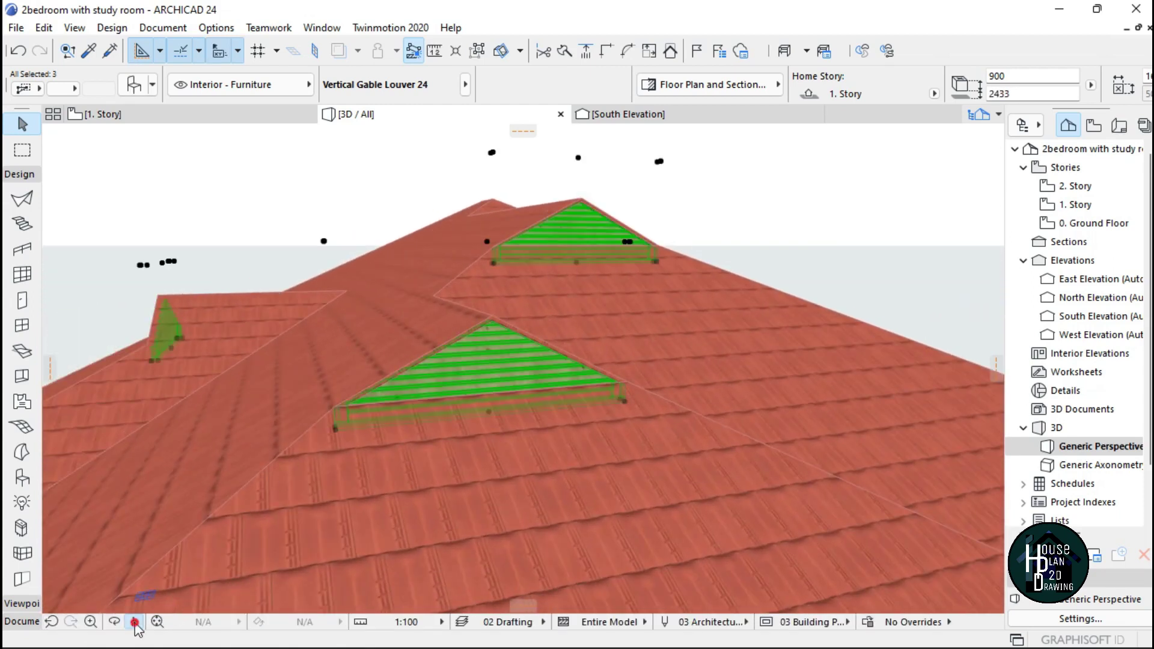
pyautogui.click(134, 623)
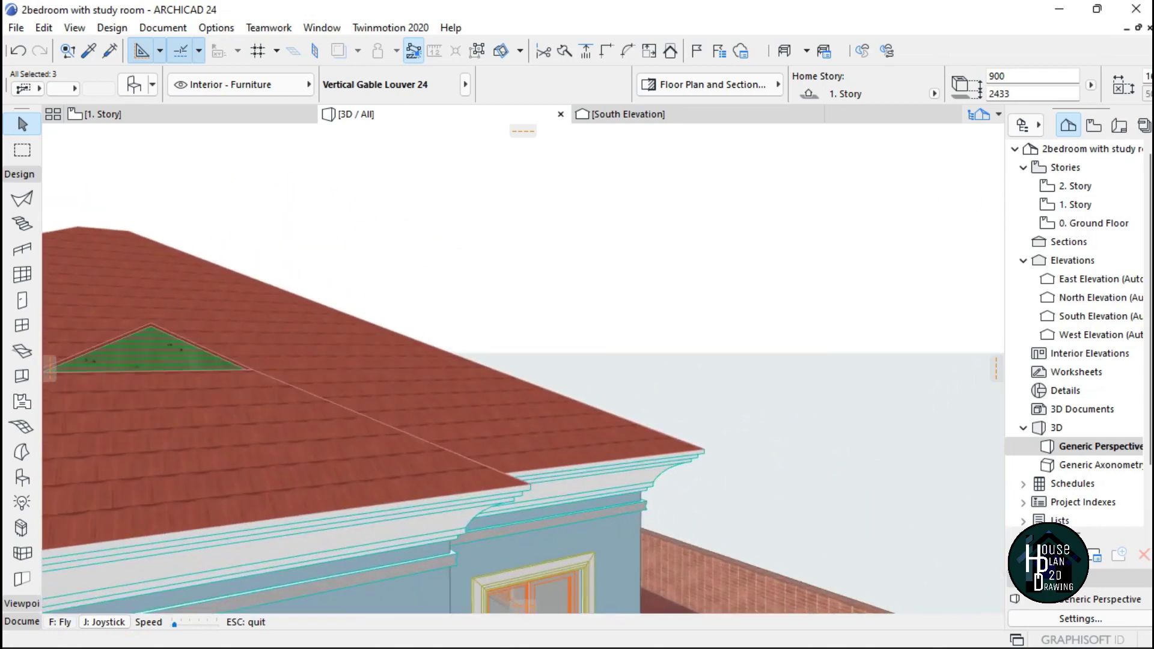
pyautogui.press('Up')
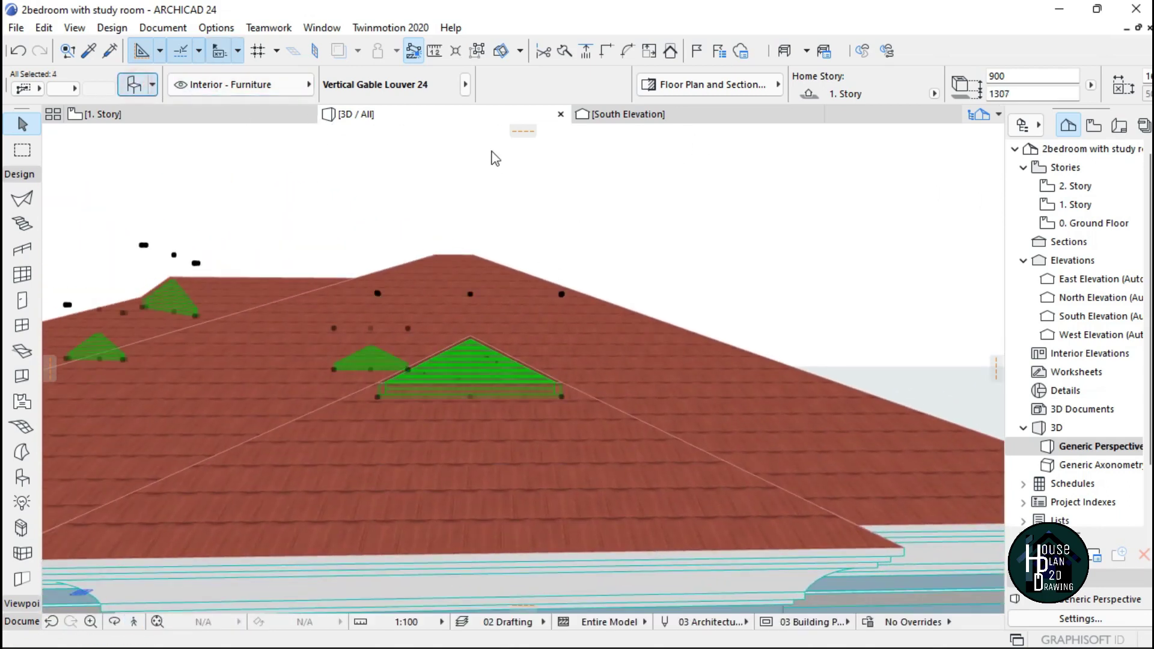
# - Override the surface of the four selected gable louvers with Paint - Titanium White and deselect them
pyautogui.hotkey('ctrl', 't')
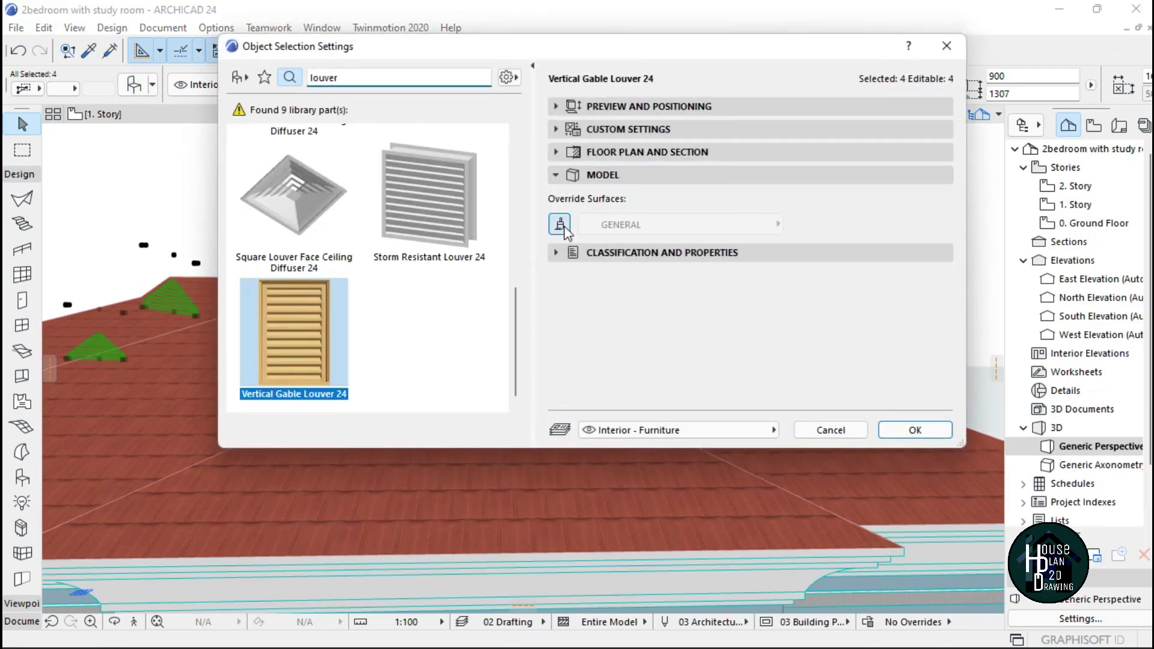
pyautogui.click(621, 226)
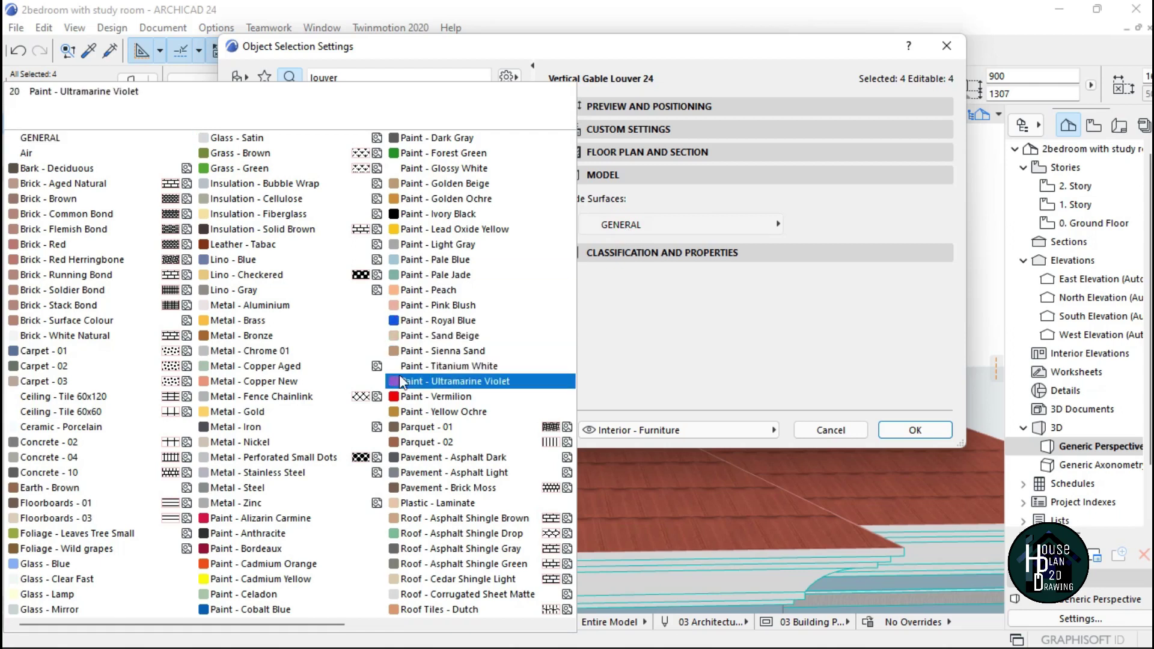
pyautogui.click(428, 367)
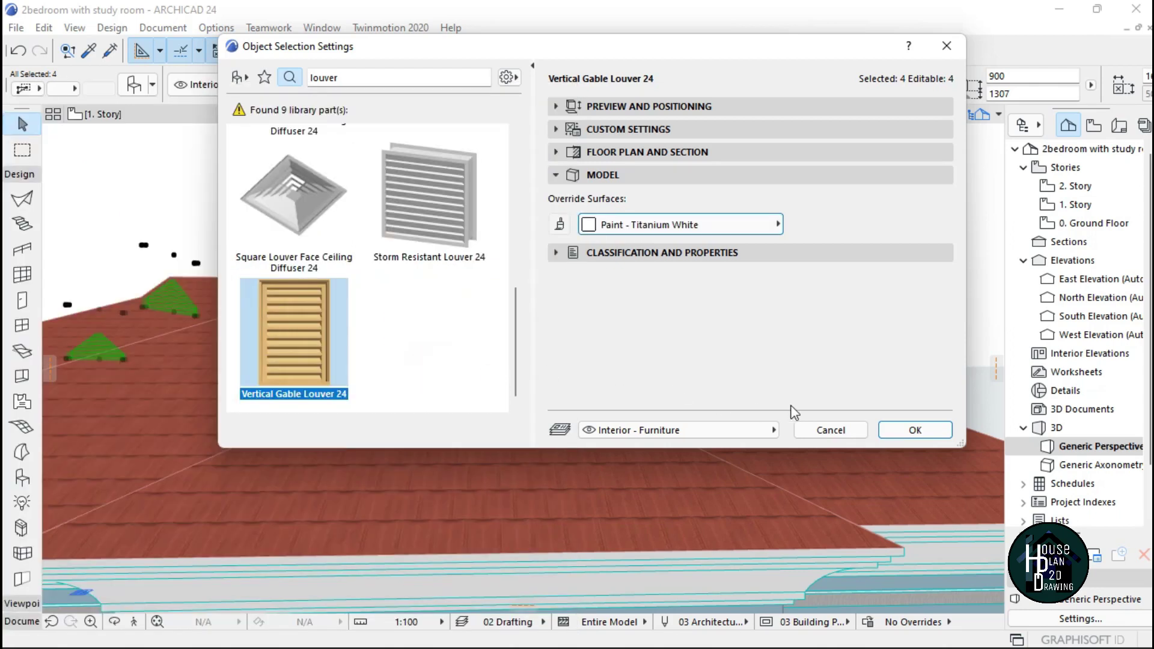
pyautogui.click(919, 433)
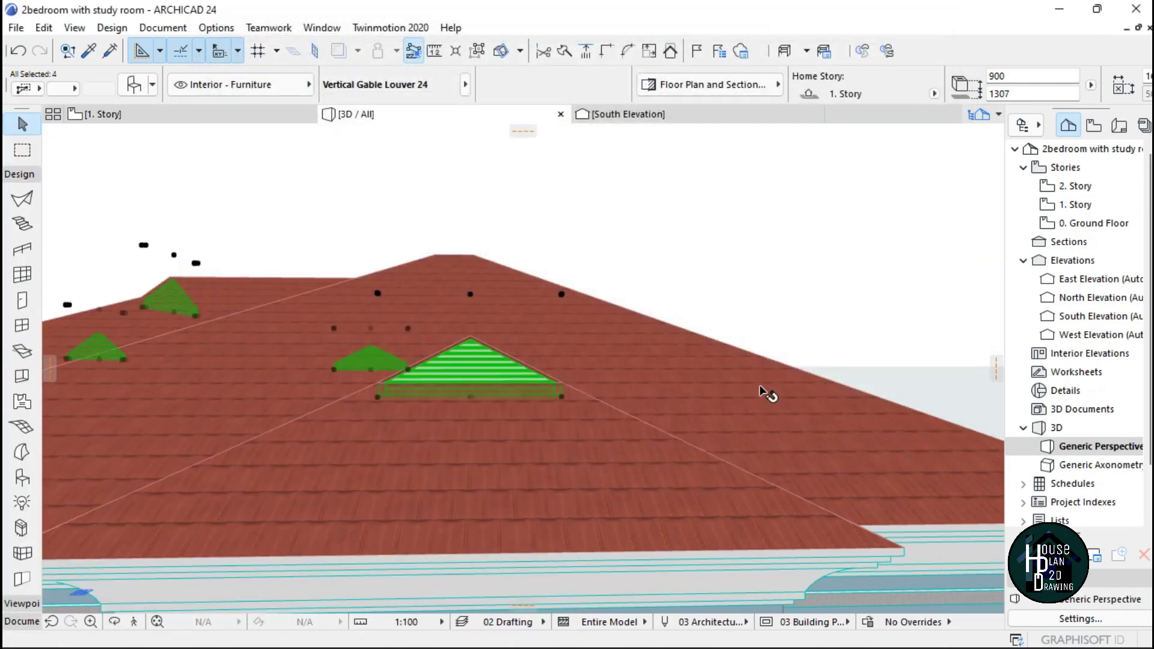
pyautogui.press('Escape')
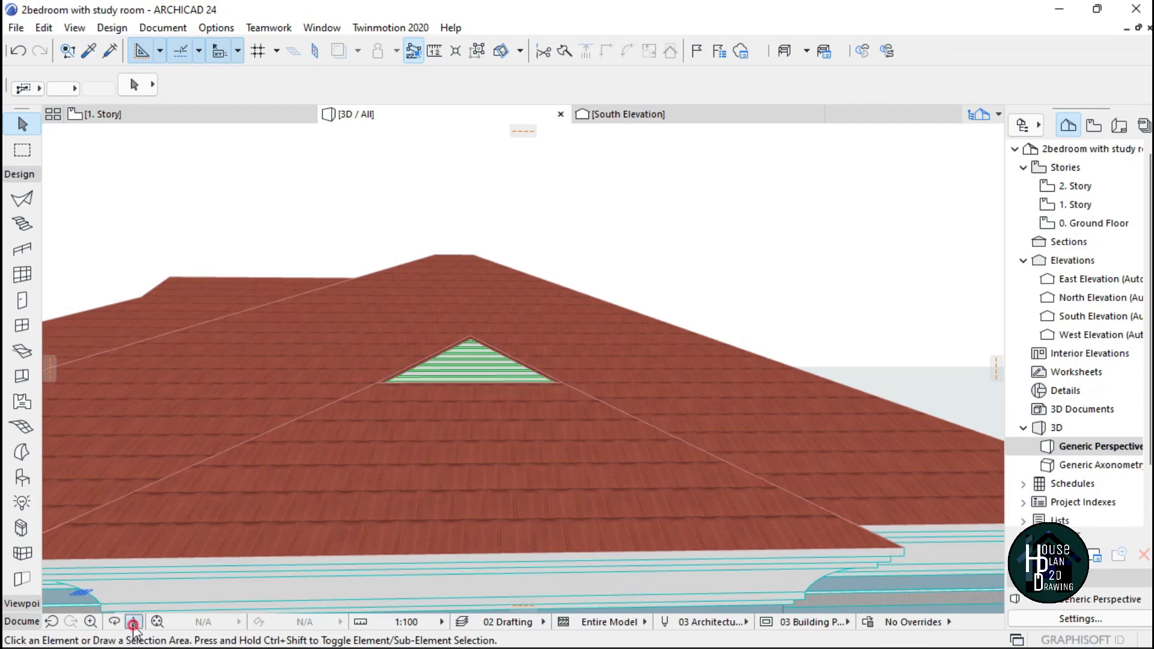
# - Examine the repainted louvers and the finished roof from several sides of the house in 3D
pyautogui.click(133, 623)
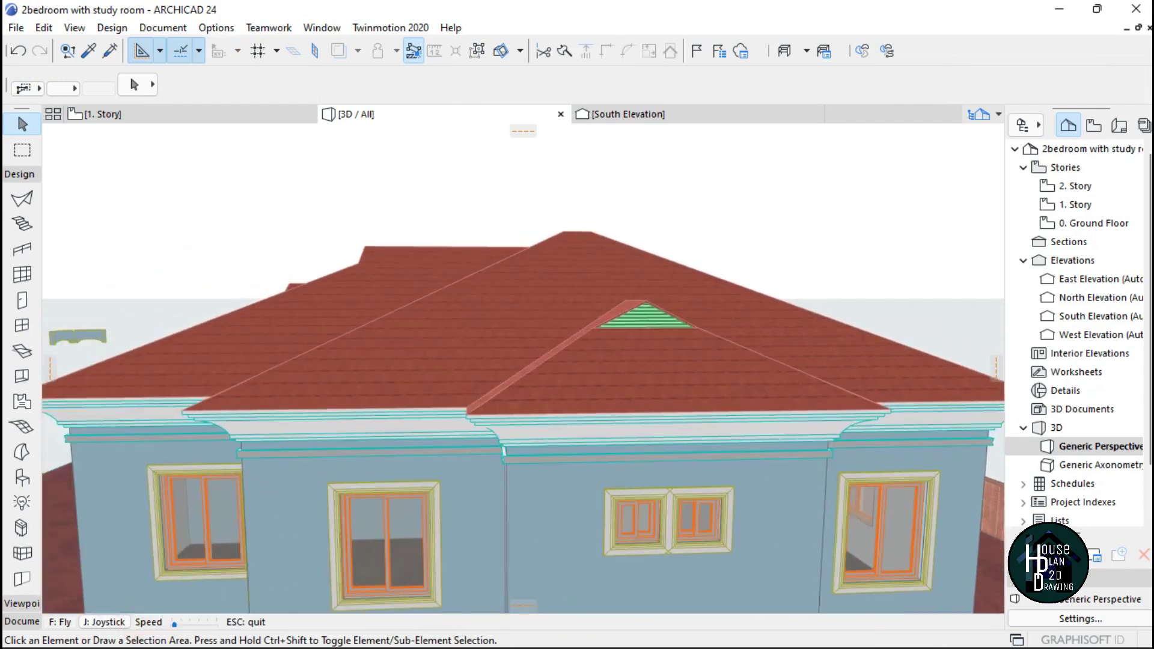
pyautogui.press('Left')
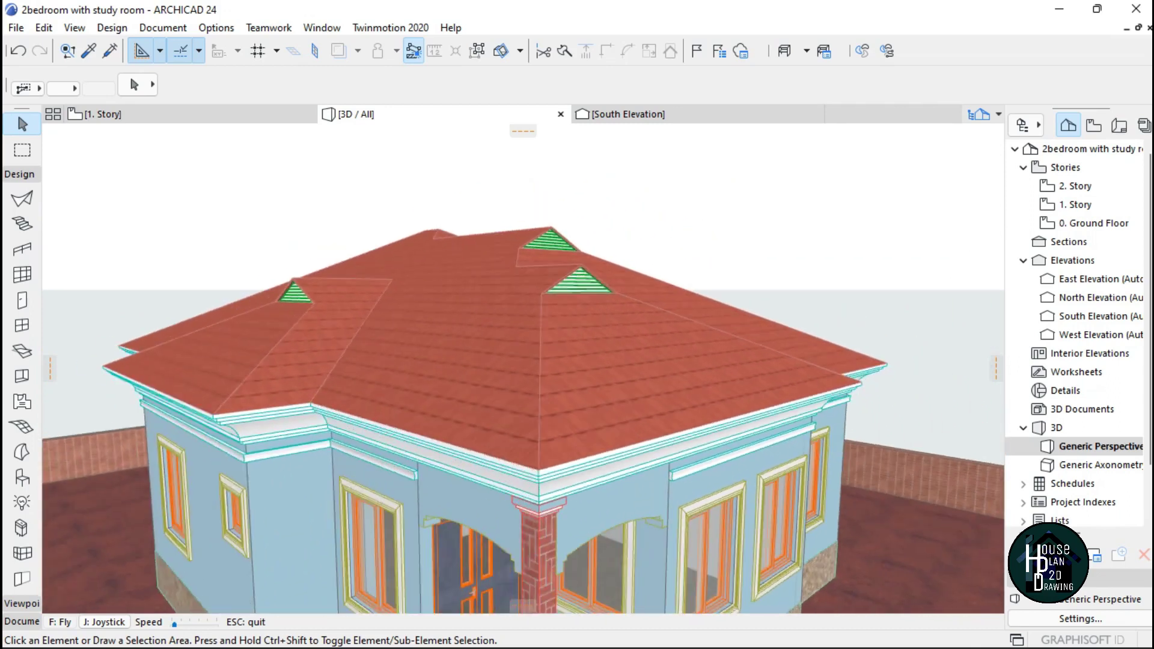
pyautogui.press('Right')
pyautogui.press('Up')
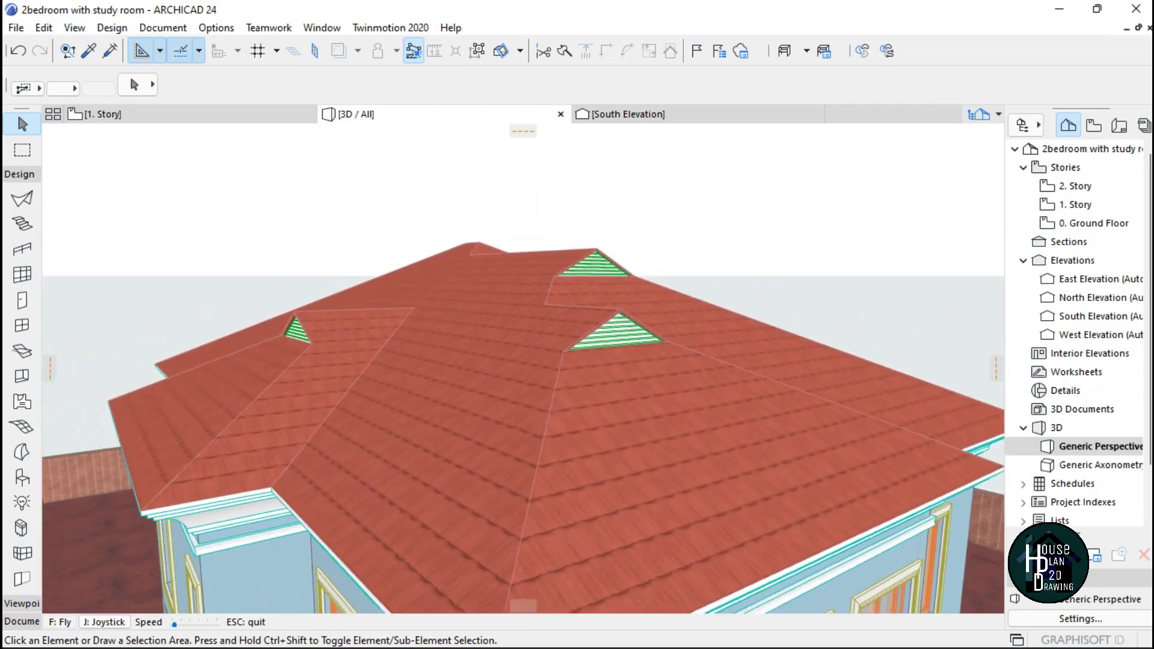
pyautogui.press('Down')
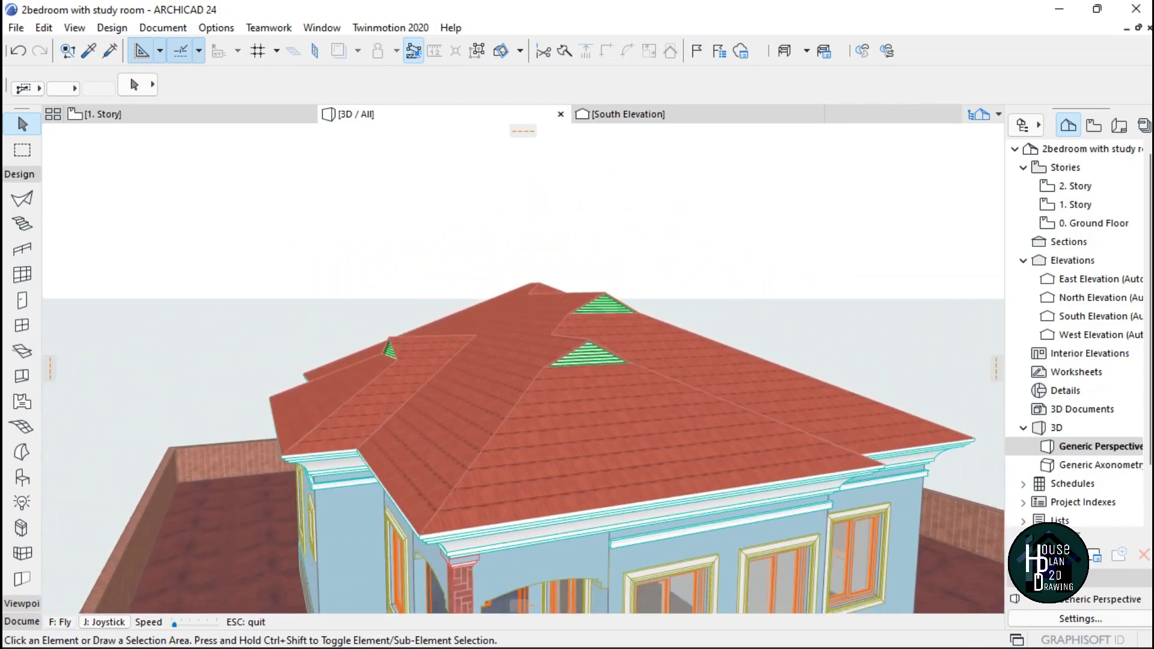
pyautogui.press('Down')
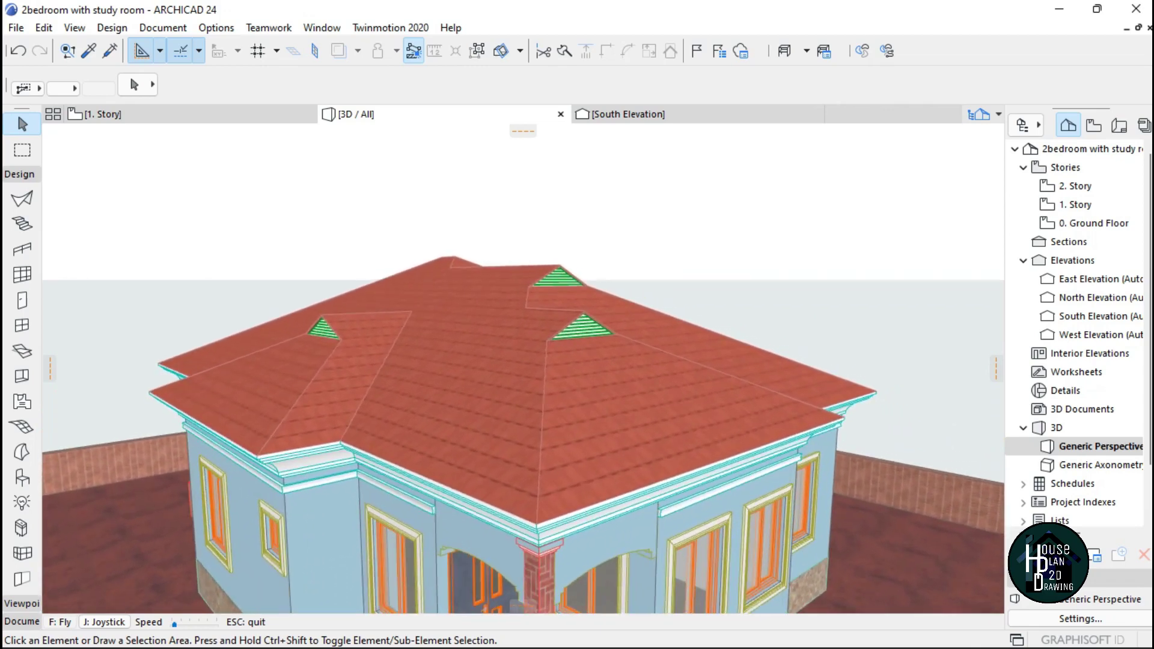
pyautogui.press('Up')
# - Open the South Elevation and examine the fit of the front gable louvers against the roof edges up close
pyautogui.click(667, 120)
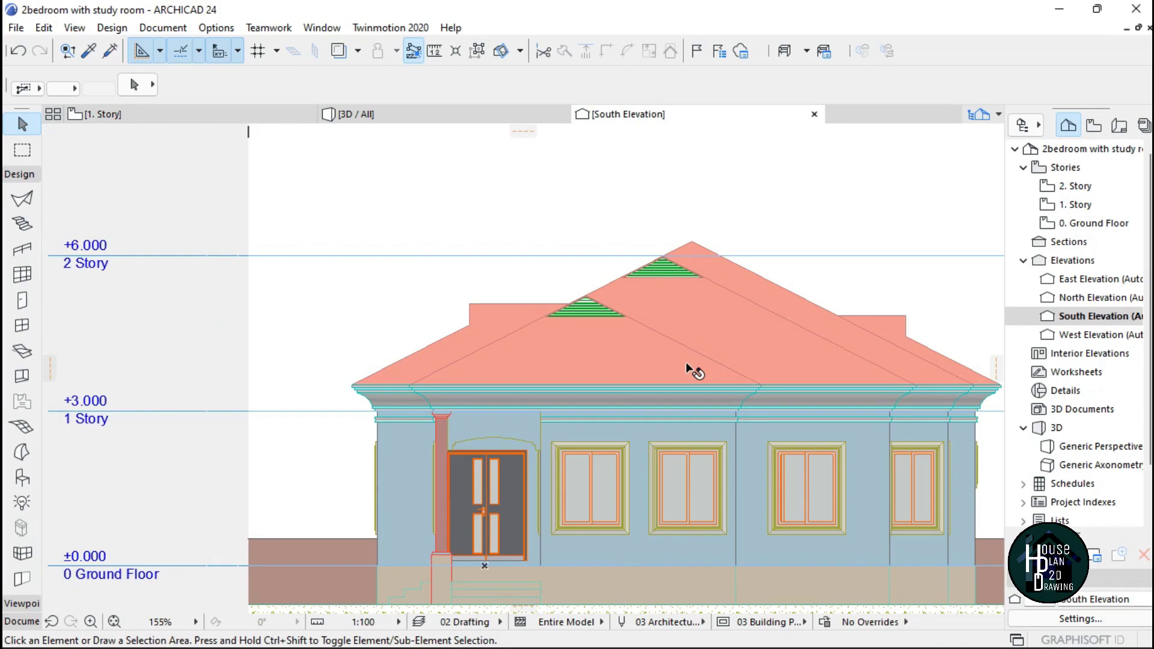
pyautogui.scroll(3, 638, 309)
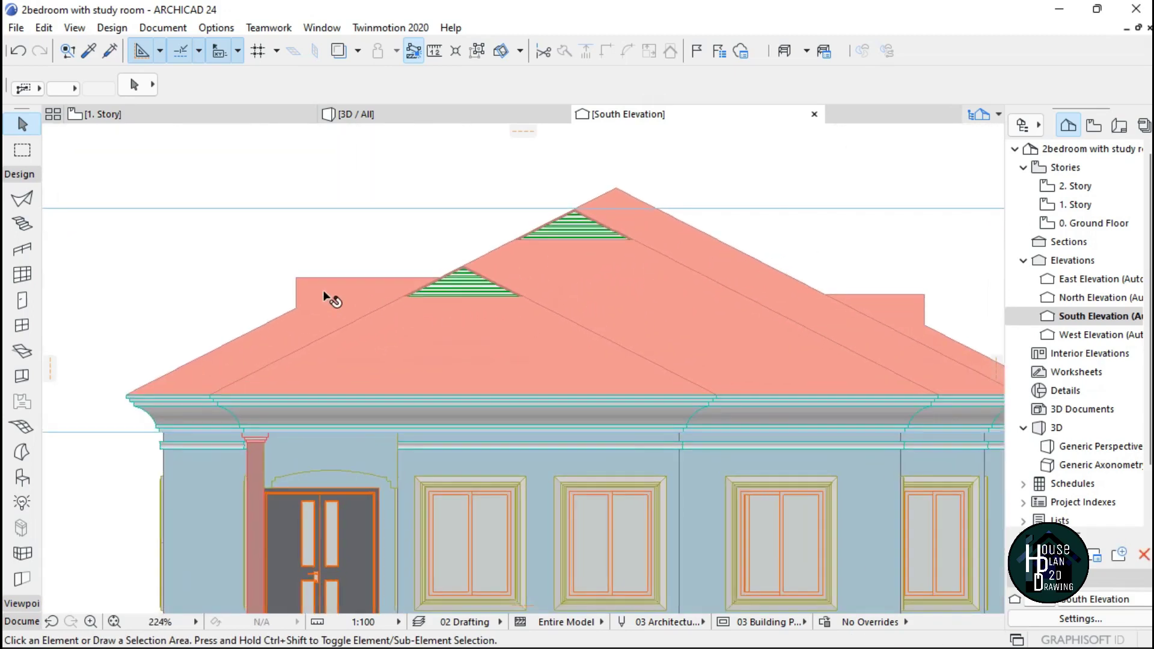
pyautogui.scroll(-4, 510, 268)
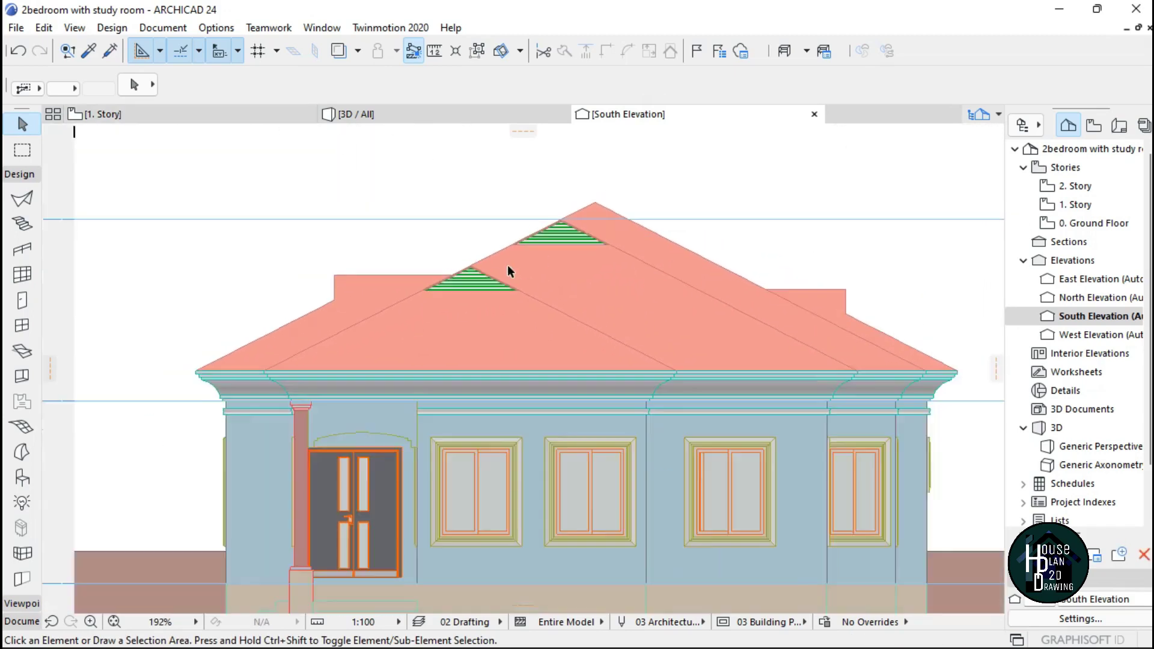
pyautogui.scroll(4, 494, 277)
pyautogui.scroll(2, 489, 274)
pyautogui.scroll(-1, 533, 273)
pyautogui.scroll(3, 549, 265)
pyautogui.scroll(-1, 559, 263)
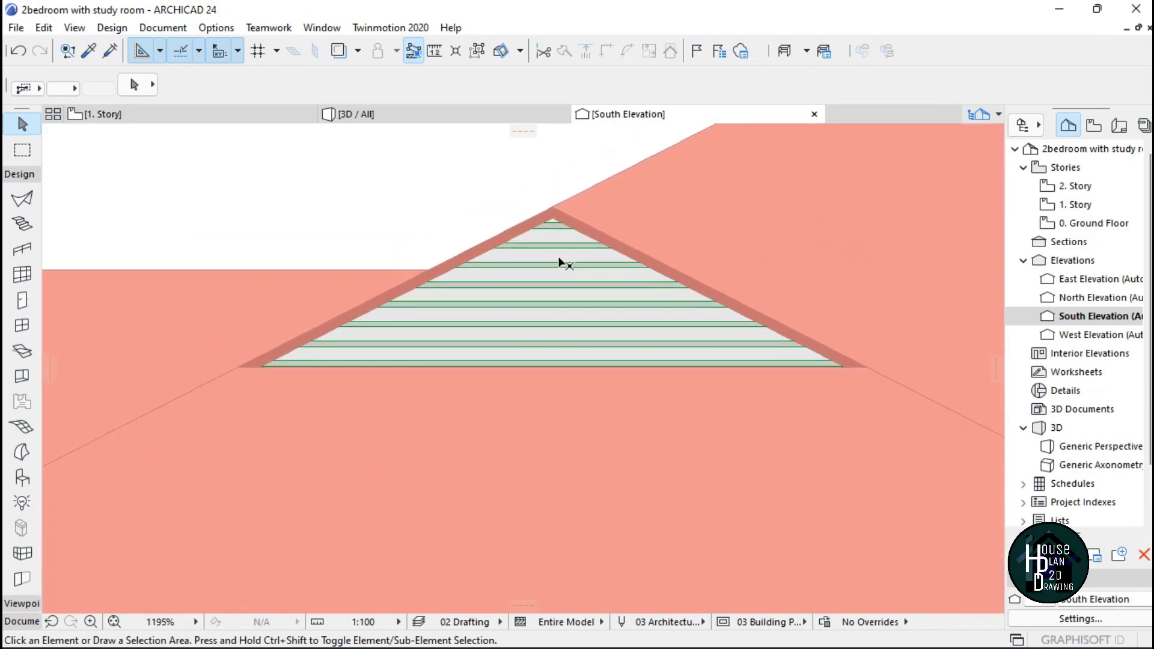
# - Start a solid polyline at the front gable's outer peak and run it down the middle of the left roof edge to its base
pyautogui.scroll(2, 601, 270)
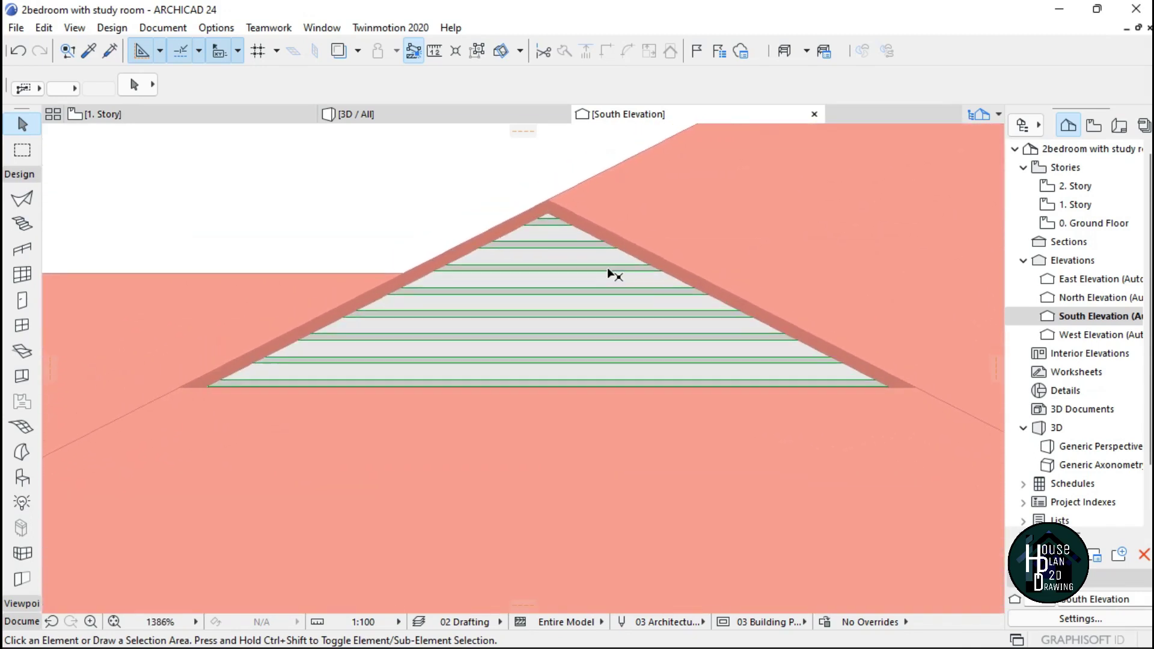
pyautogui.scroll(-1, 481, 292)
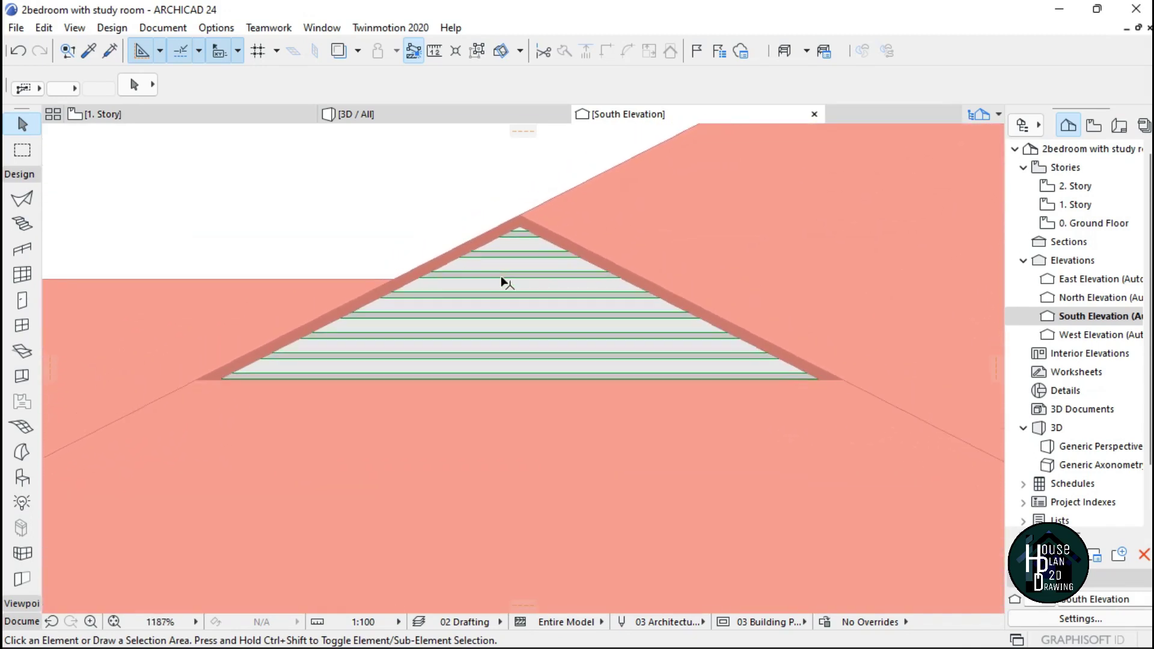
pyautogui.click(19, 619)
pyautogui.click(22, 461)
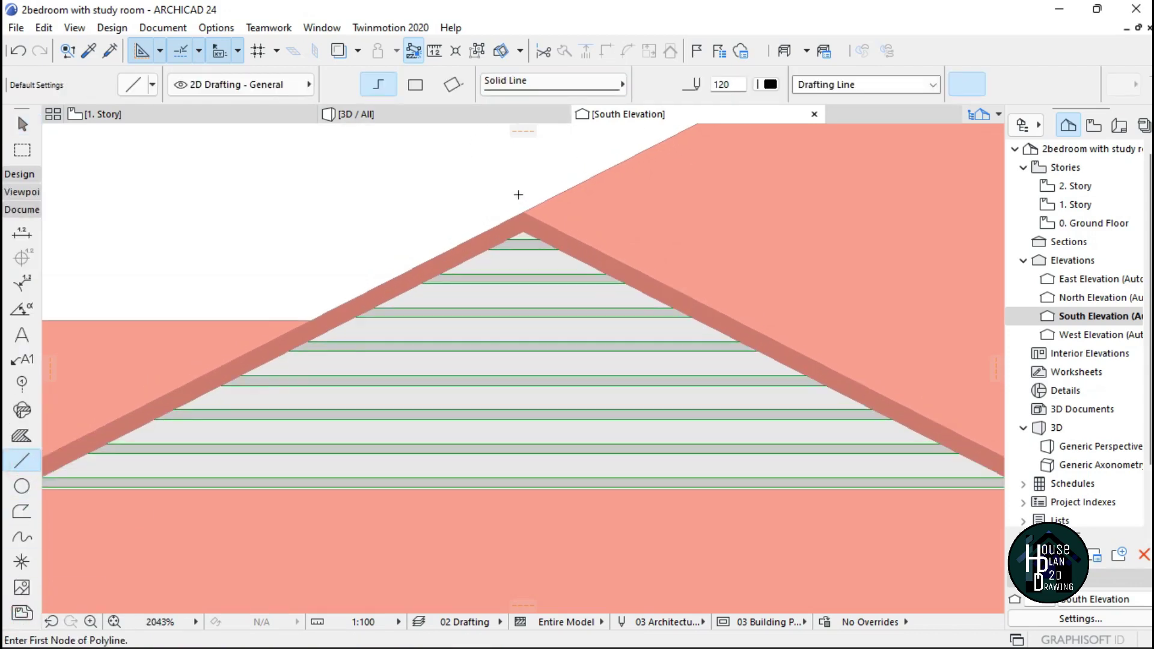
pyautogui.scroll(8, 518, 193)
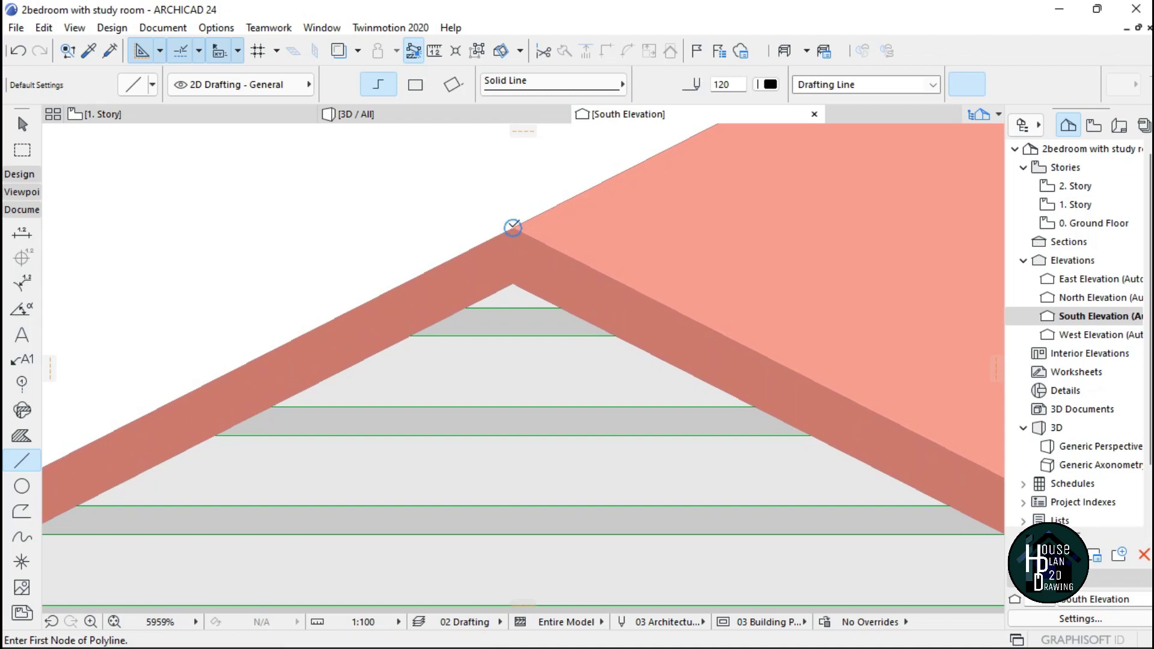
pyautogui.scroll(-5, 539, 257)
pyautogui.scroll(5, 280, 378)
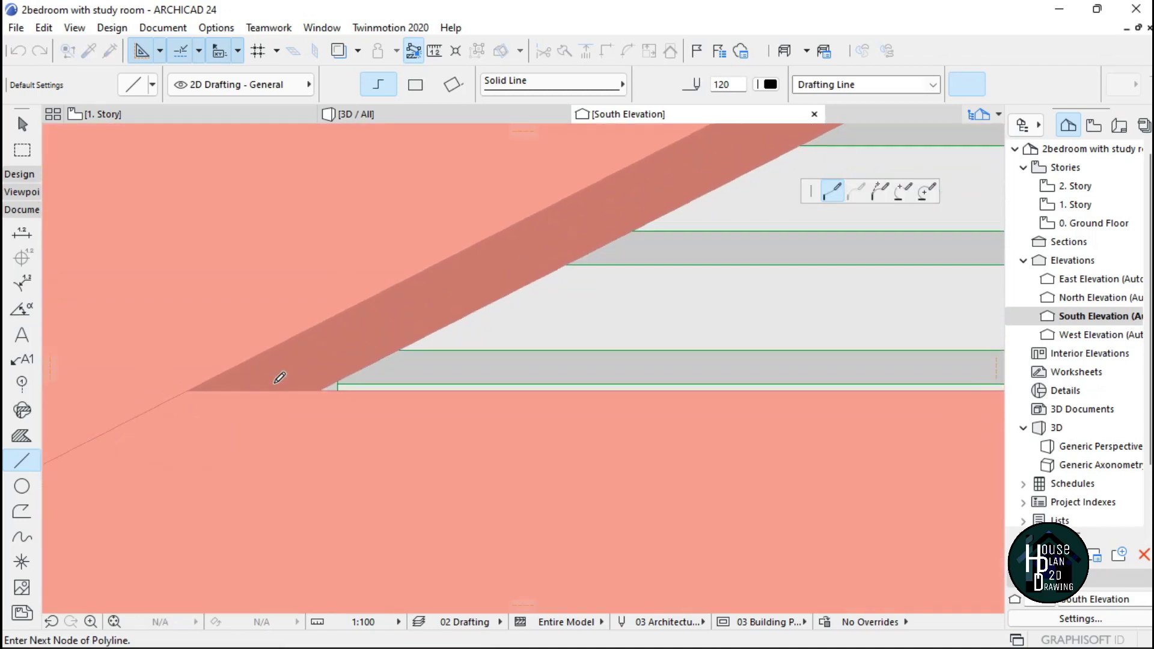
pyautogui.click(253, 391)
pyautogui.scroll(-3, 445, 385)
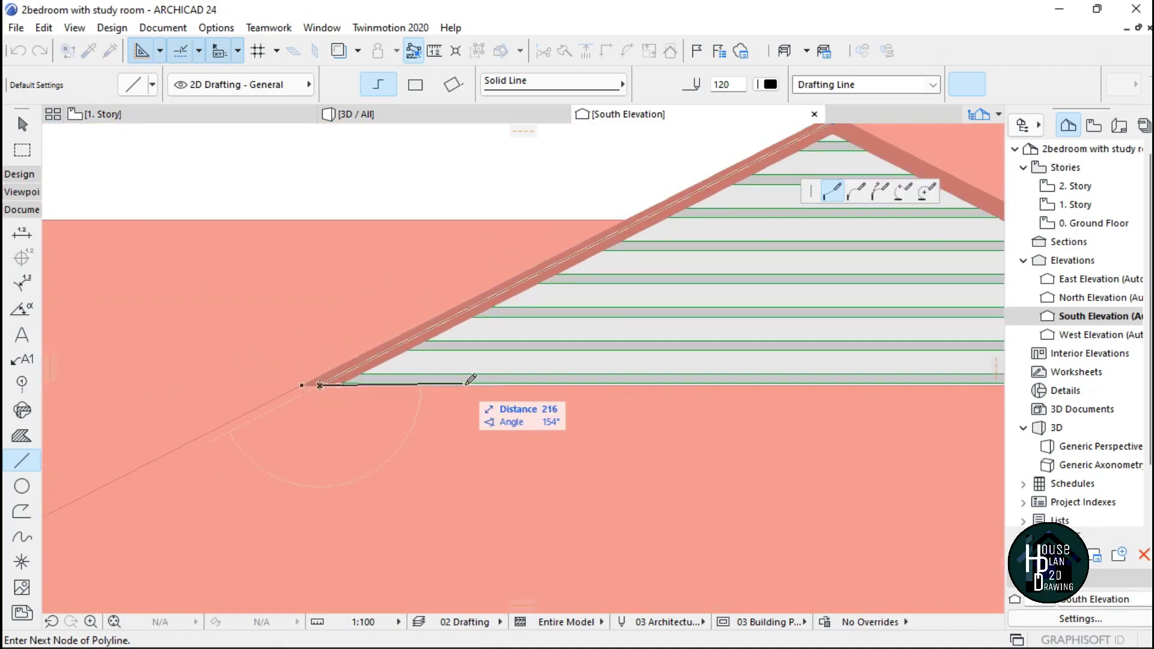
# - Continue the polyline inward along the gable base, up a short notch, to the inner peak and down the gable's right half
pyautogui.scroll(2, 441, 379)
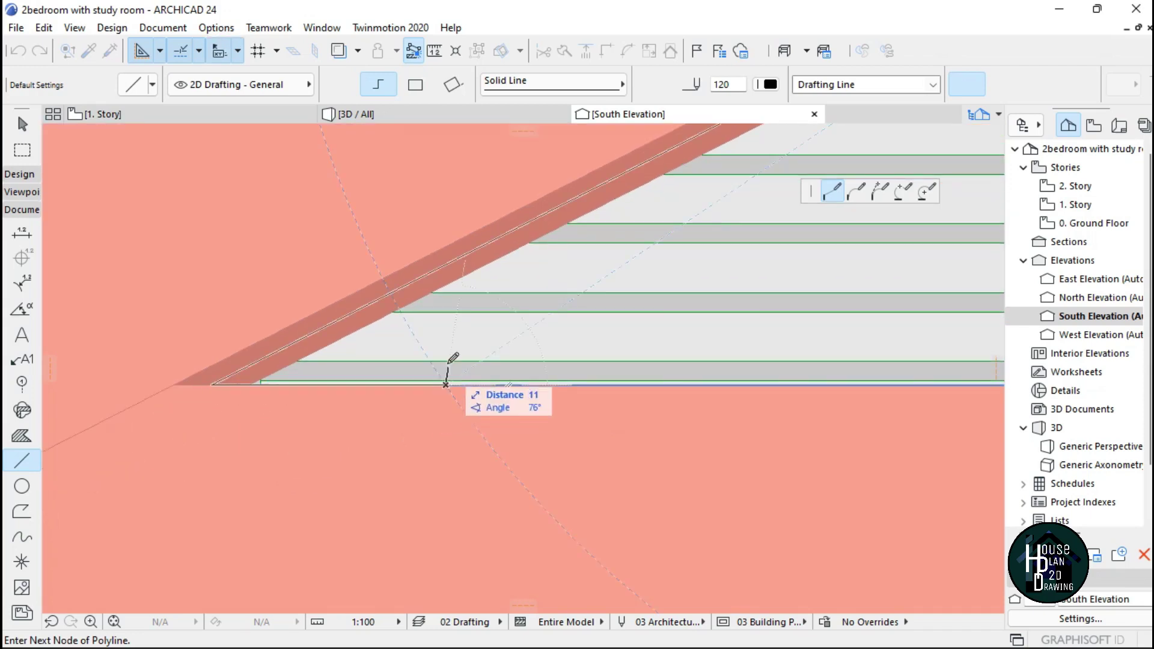
pyautogui.scroll(-4, 445, 344)
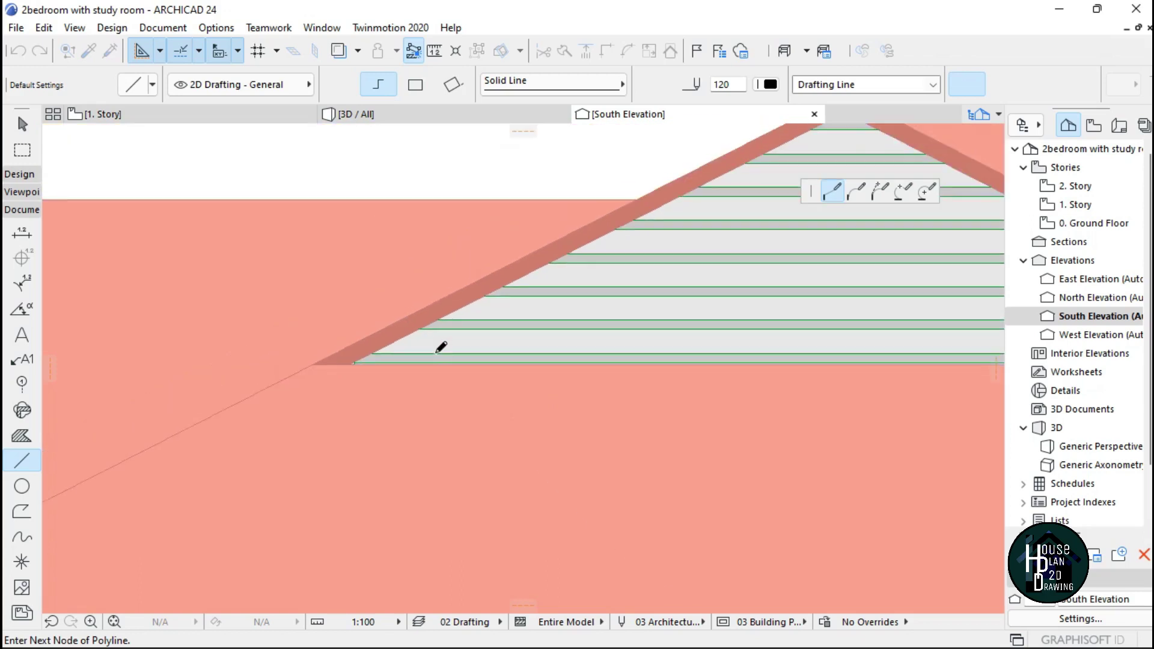
pyautogui.scroll(3, 571, 262)
pyautogui.click(571, 263)
pyautogui.scroll(-3, 572, 263)
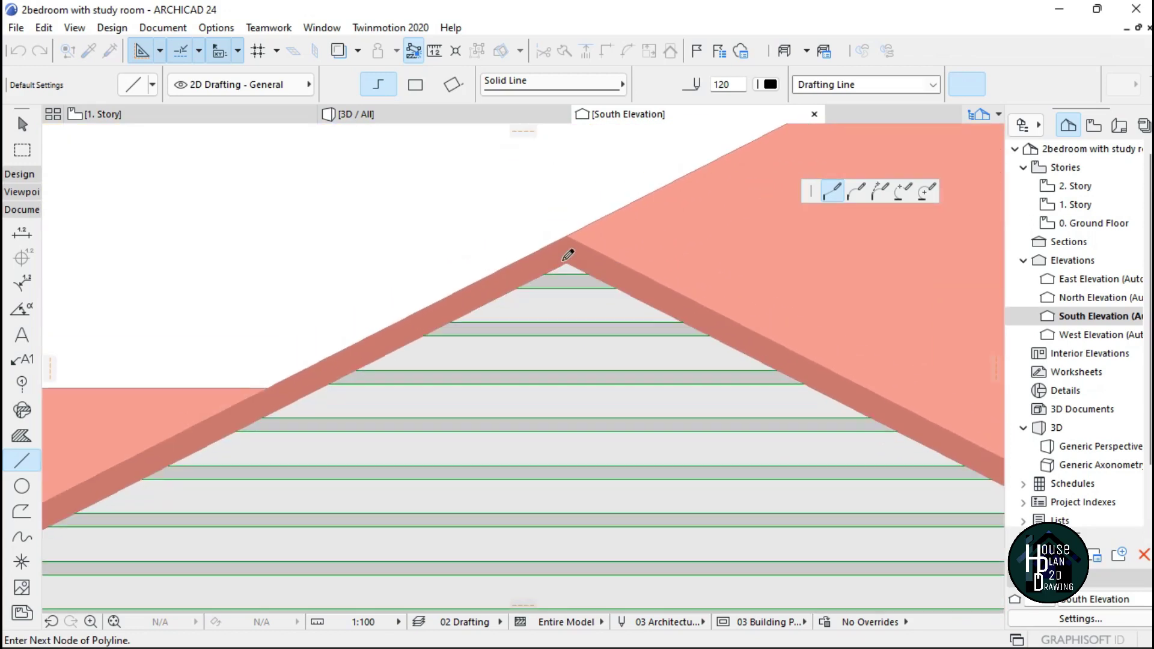
pyautogui.doubleClick(840, 421)
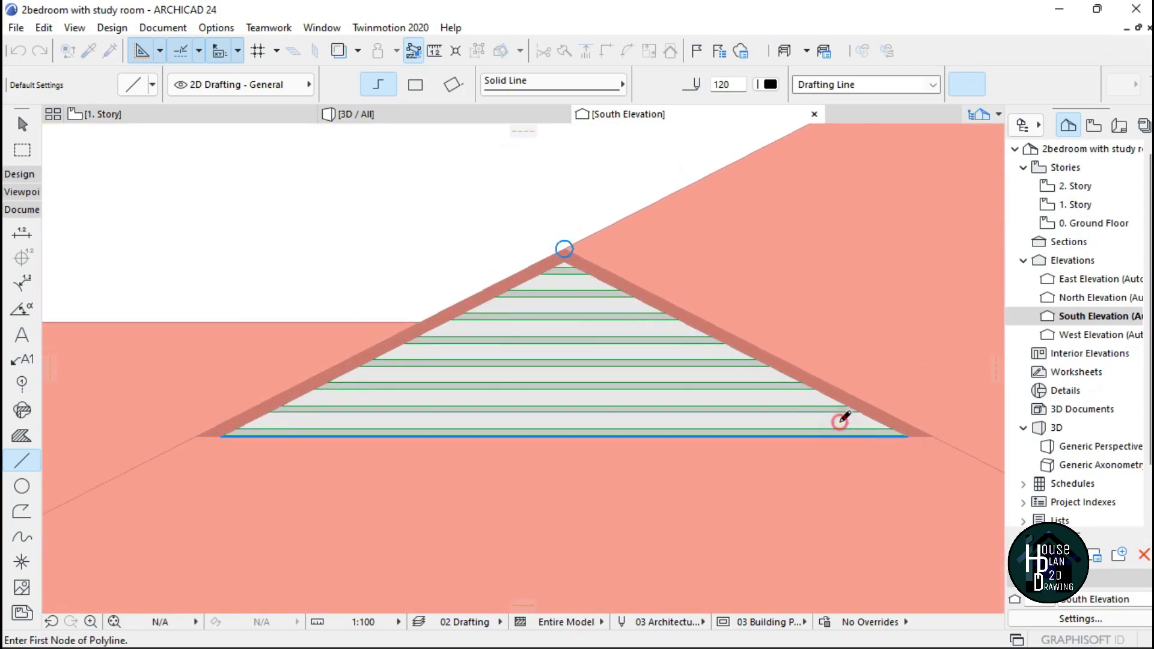
# - Draw a second polyline from the outer peak down the middle of the right roof edge, inward along the base and up a short notch
pyautogui.scroll(3, 569, 250)
pyautogui.scroll(-3, 655, 310)
pyautogui.scroll(3, 806, 361)
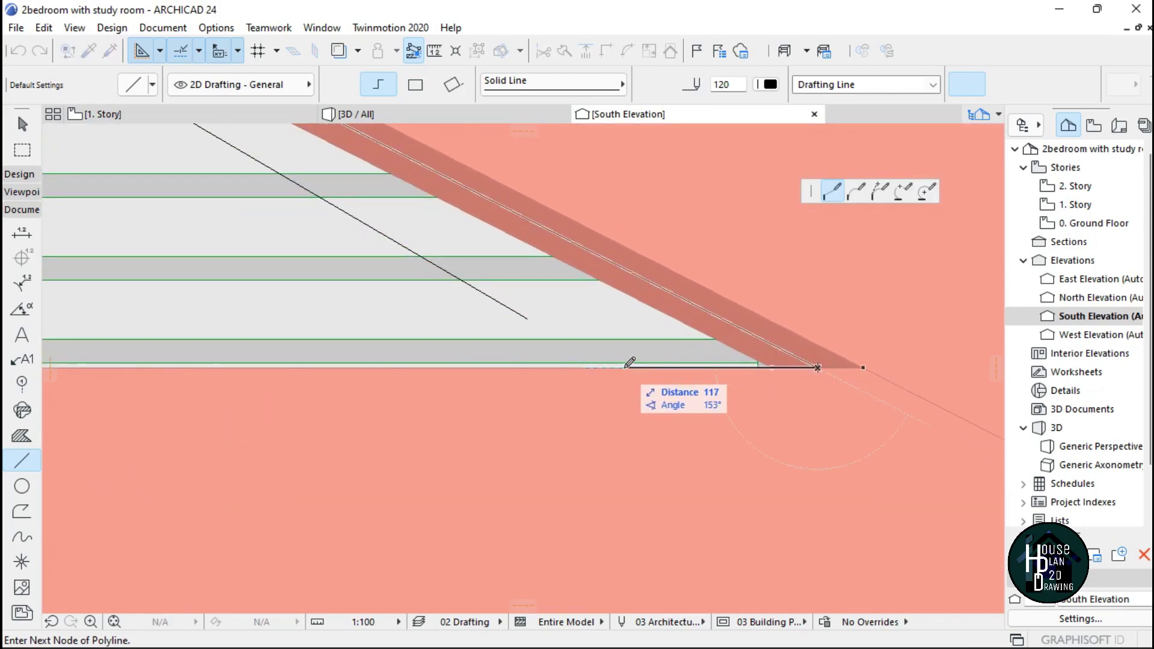
pyautogui.click(537, 368)
pyautogui.doubleClick(537, 308)
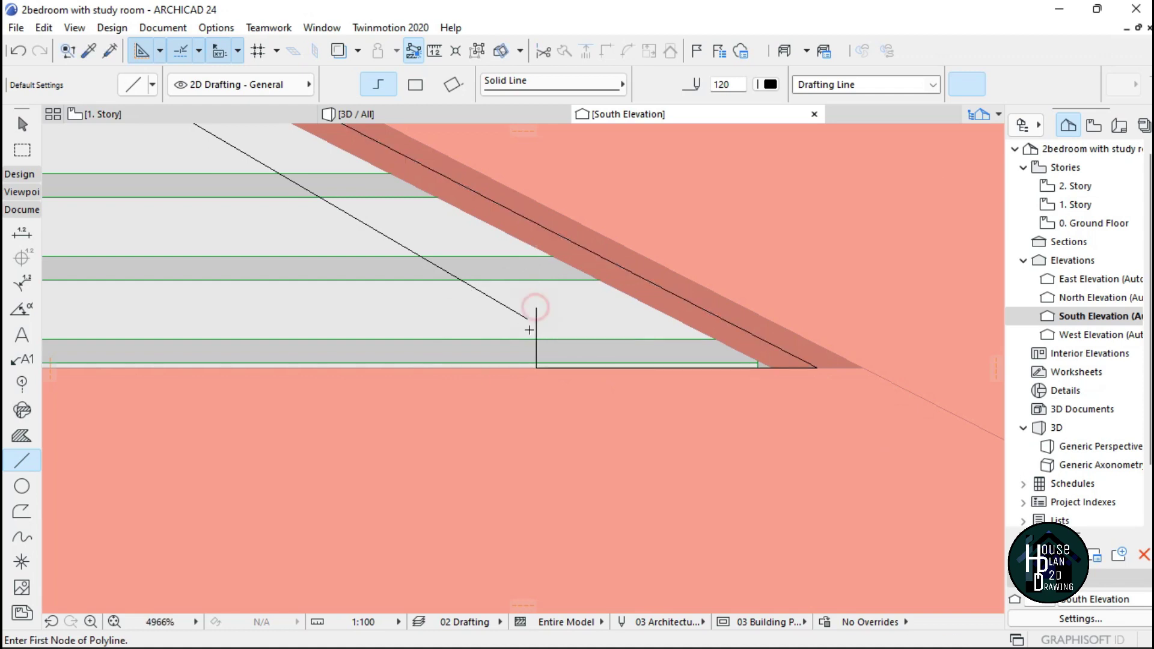
# - Stretch the end of the right inner sloping line to the notch's vertical line and trim the excess to close the outline
pyautogui.press('Escape')
pyautogui.click(526, 319)
pyautogui.click(526, 319)
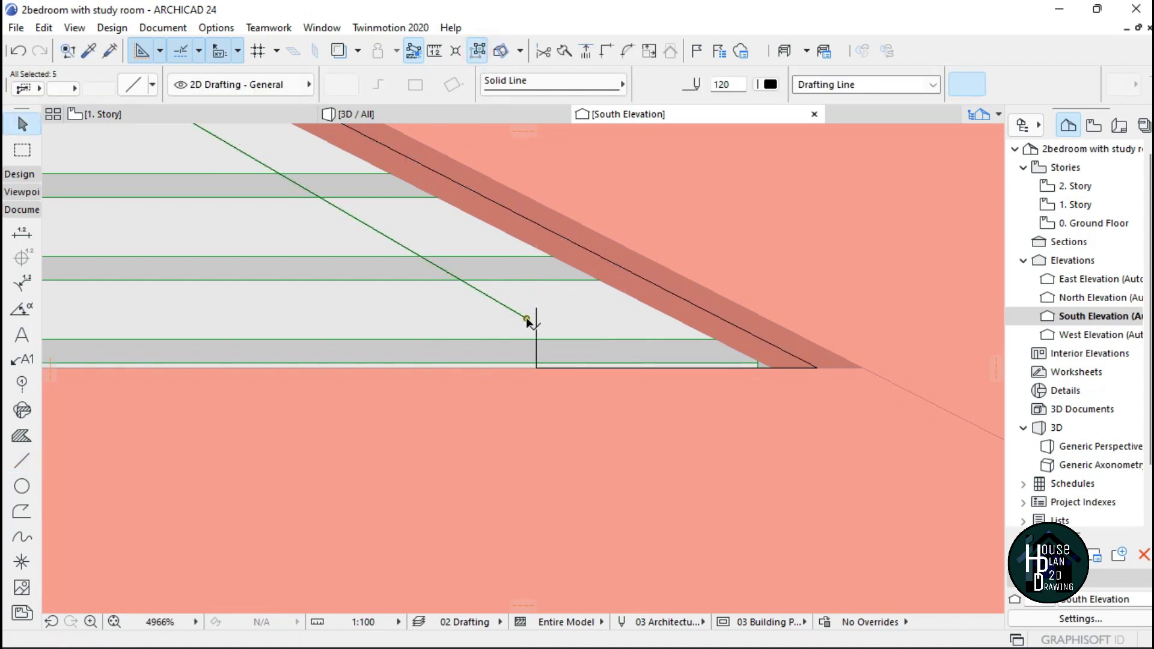
pyautogui.click(527, 319)
pyautogui.click(537, 325)
pyautogui.press('Escape')
pyautogui.scroll(3, 529, 307)
pyautogui.keyDown('ctrl'); pyautogui.click(546, 319); pyautogui.keyUp('ctrl')
pyautogui.scroll(-6, 644, 309)
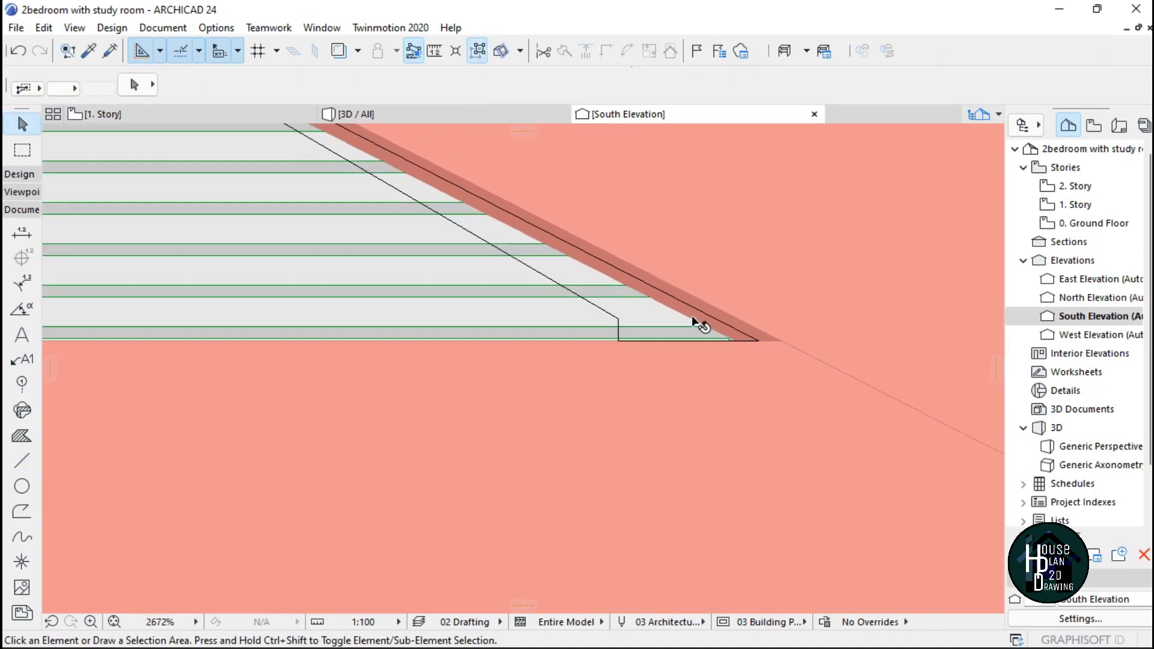
# - Examine the closed gable trim outline from its peak to both notched lower ends against the roof edges
pyautogui.scroll(-5, 698, 325)
pyautogui.scroll(2, 511, 240)
pyautogui.scroll(-1, 499, 296)
pyautogui.scroll(1, 546, 291)
pyautogui.moveTo(576, 253); pyautogui.dragTo(531, 248, button='middle')
pyautogui.scroll(3, 537, 228)
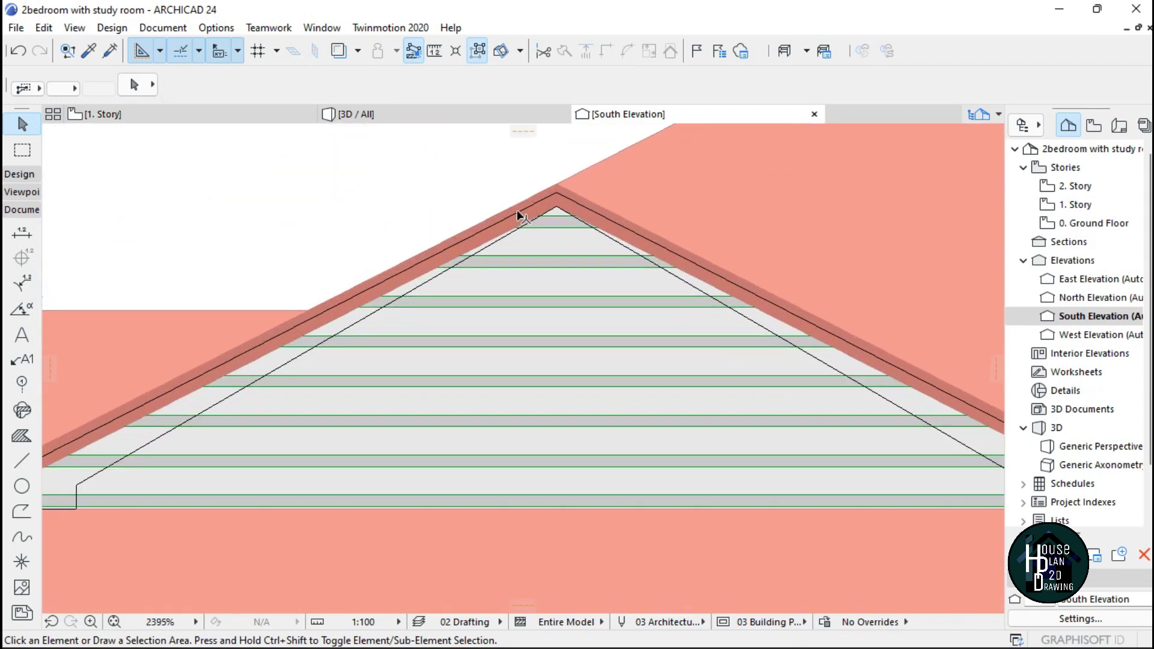
pyautogui.scroll(-4, 538, 226)
pyautogui.scroll(2, 523, 235)
pyautogui.scroll(4, 360, 304)
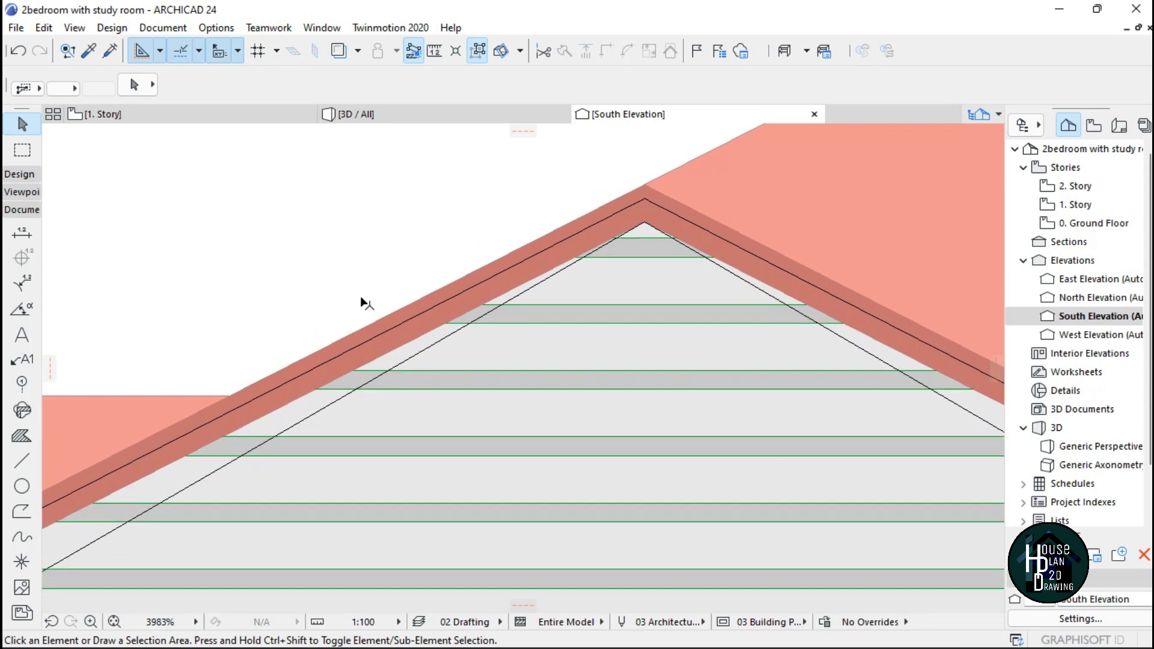
pyautogui.scroll(-2, 685, 235)
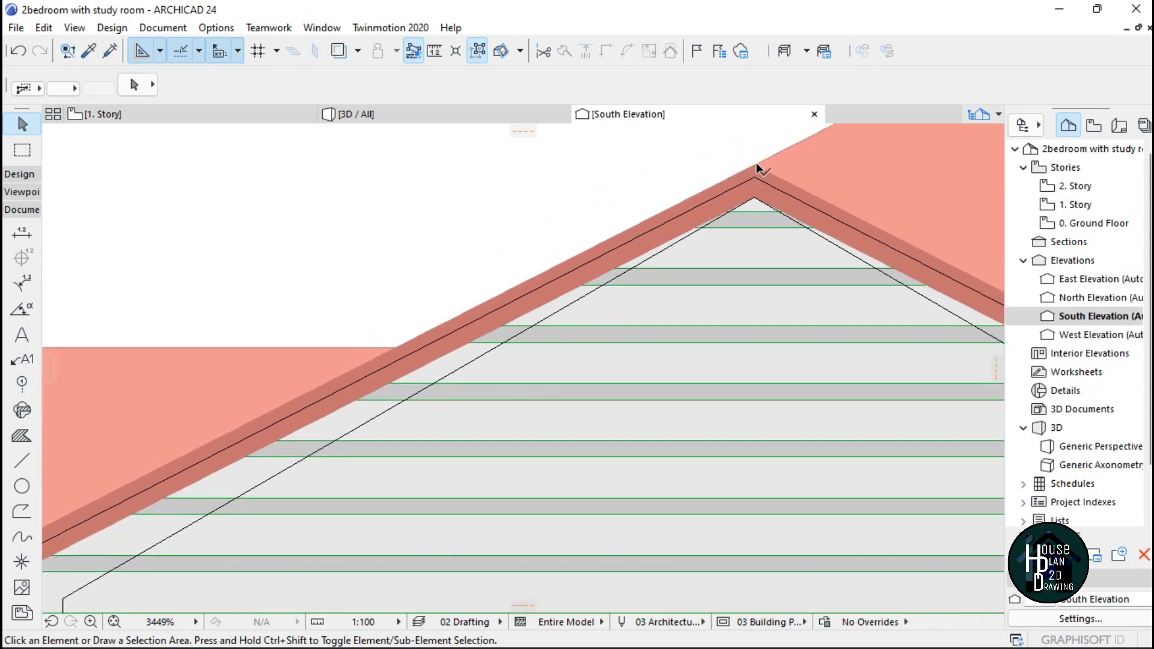
pyautogui.scroll(-3, 765, 264)
pyautogui.scroll(3, 493, 375)
pyautogui.scroll(-4, 334, 415)
pyautogui.scroll(3, 694, 310)
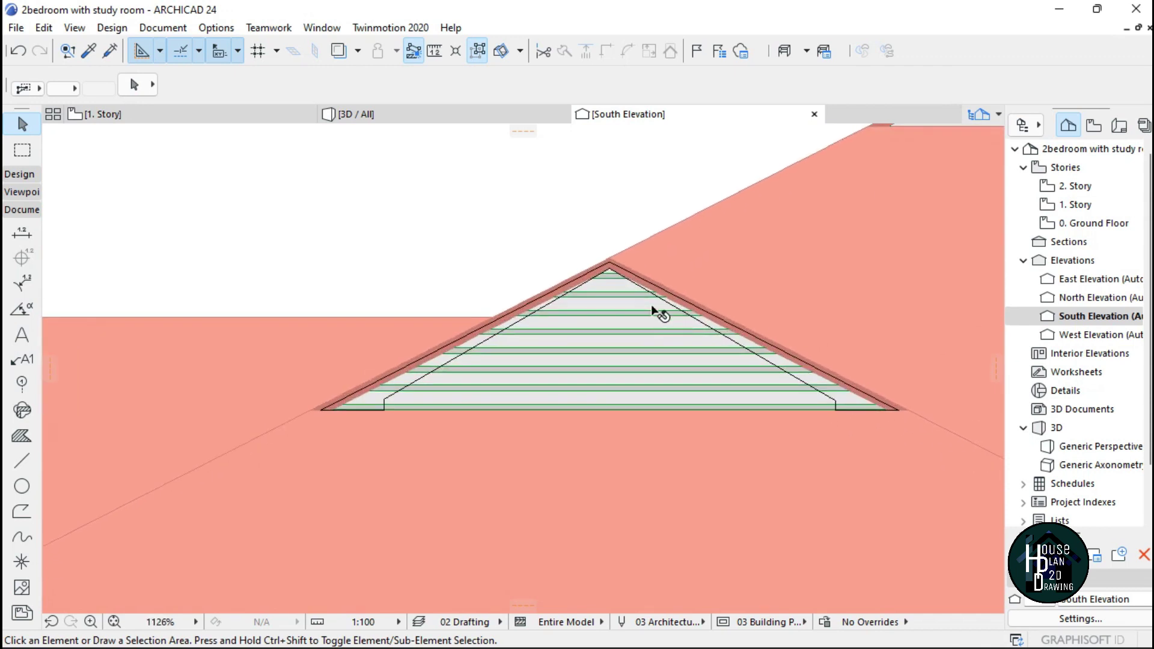
pyautogui.scroll(-2, 643, 306)
pyautogui.scroll(1, 629, 304)
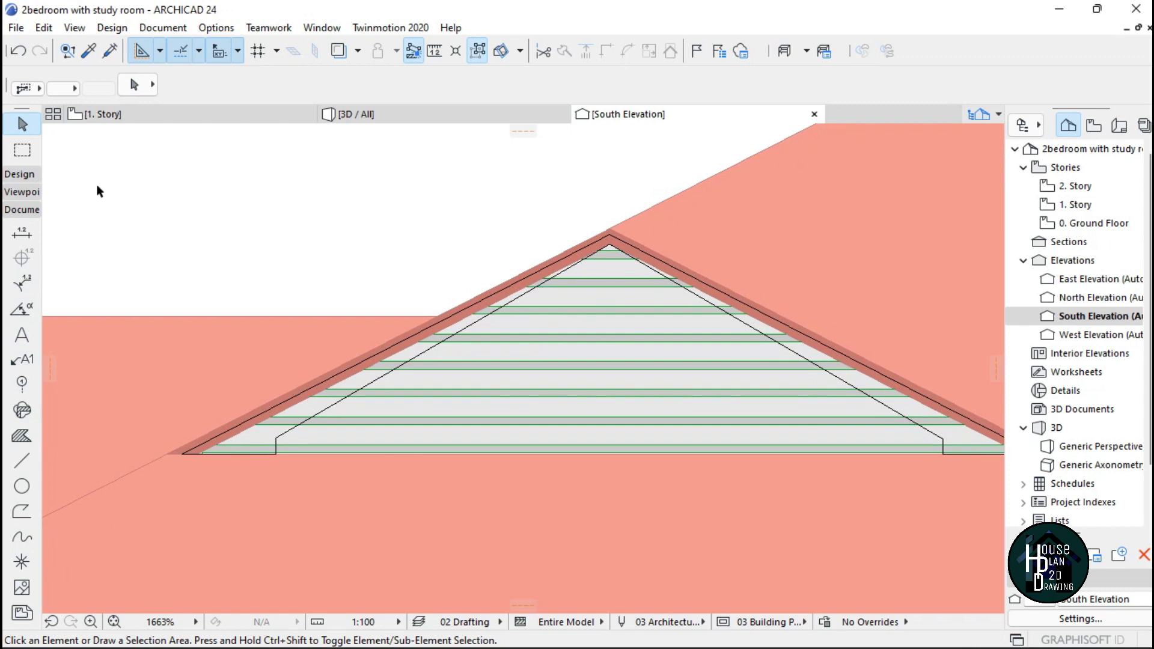
pyautogui.scroll(-3, 214, 219)
pyautogui.scroll(2, 390, 274)
pyautogui.scroll(-1, 389, 273)
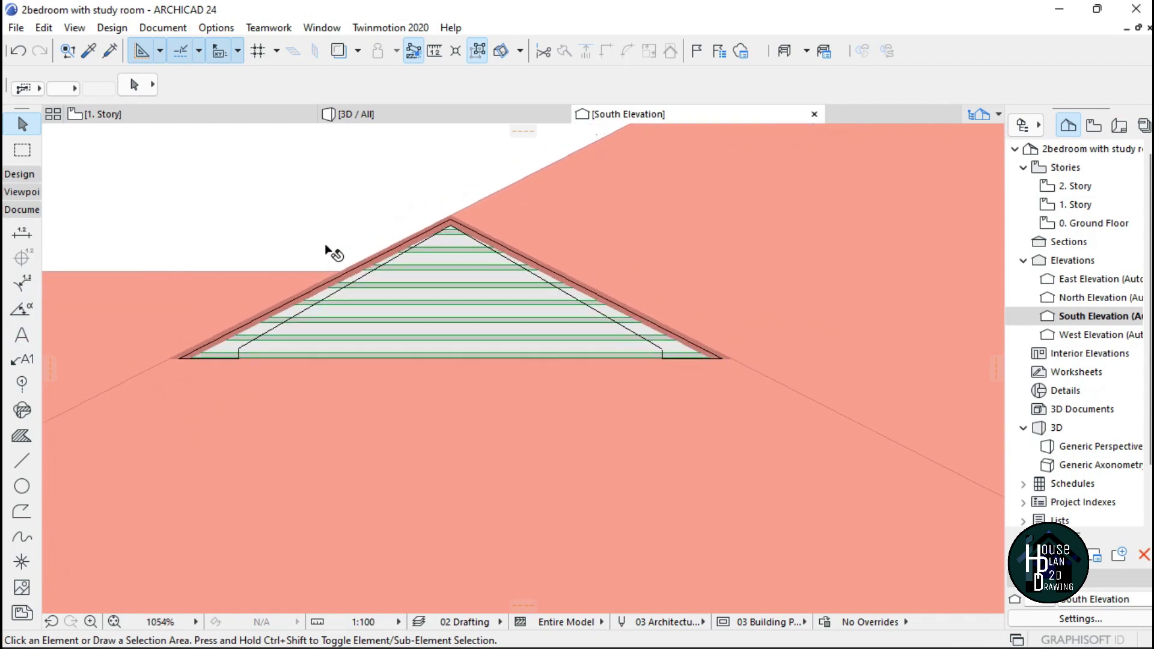
# - Create a Morph face from the closed gable trim outline and find it in the 3D view, moving around the house
pyautogui.click(19, 174)
pyautogui.click(21, 453)
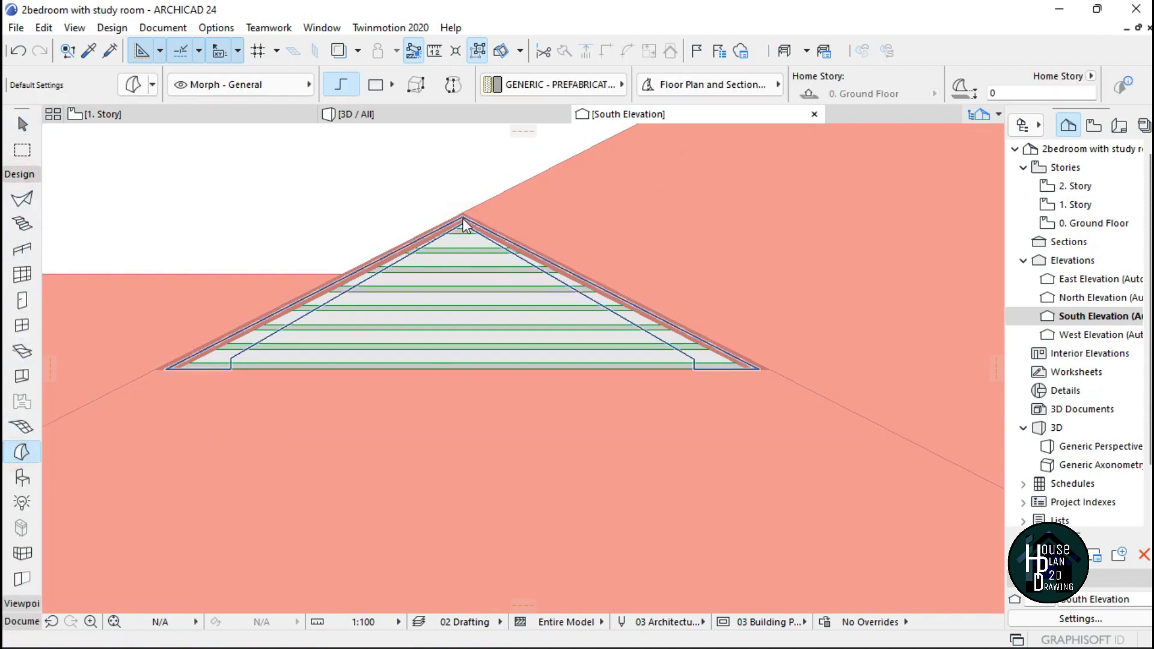
pyautogui.click(399, 117)
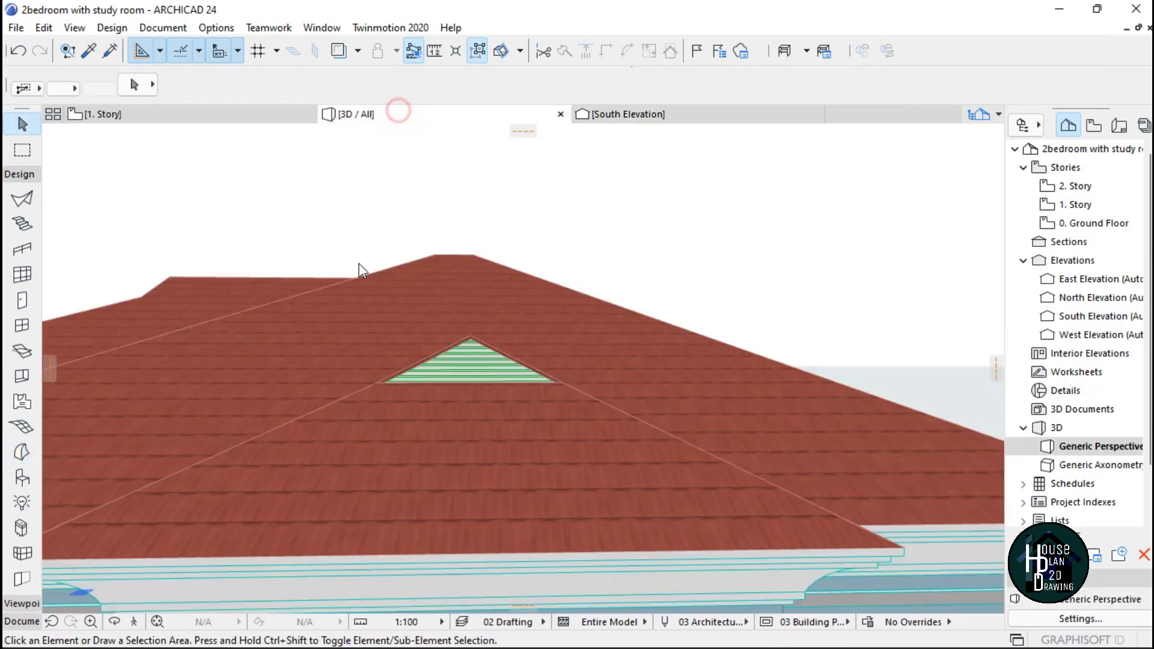
pyautogui.click(133, 625)
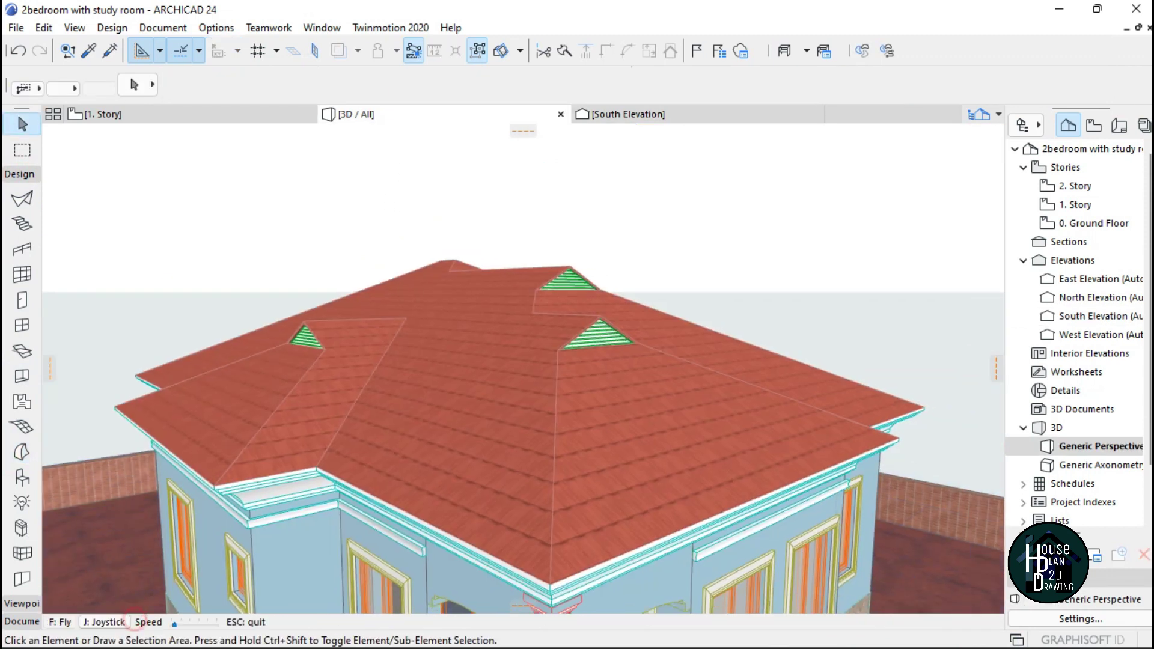
pyautogui.press('Up')
pyautogui.press('Up')
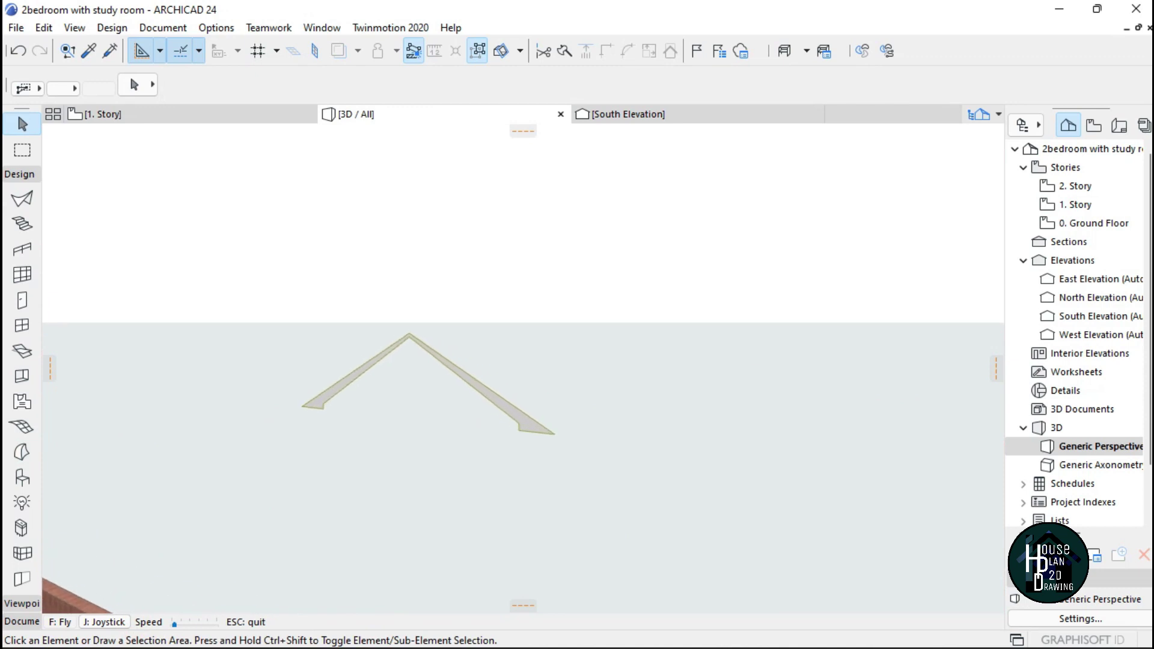
pyautogui.press('Left')
pyautogui.press('Down')
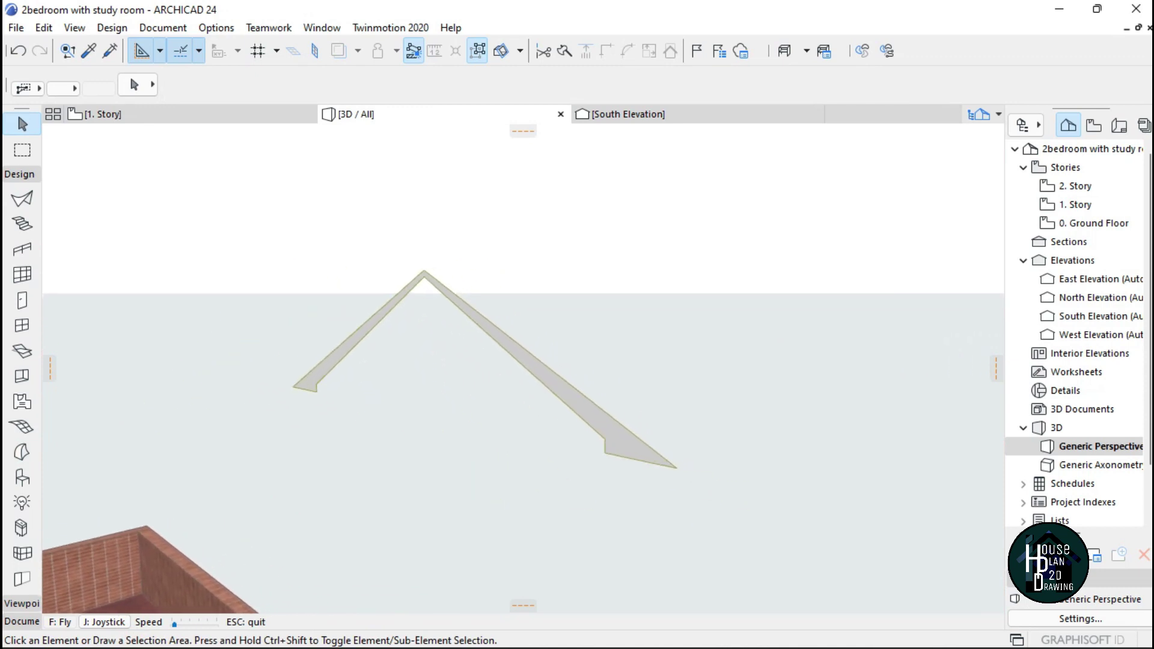
pyautogui.press('Escape')
# - Extrude the gable trim Morph face by 50 and end the editing
pyautogui.click(559, 417)
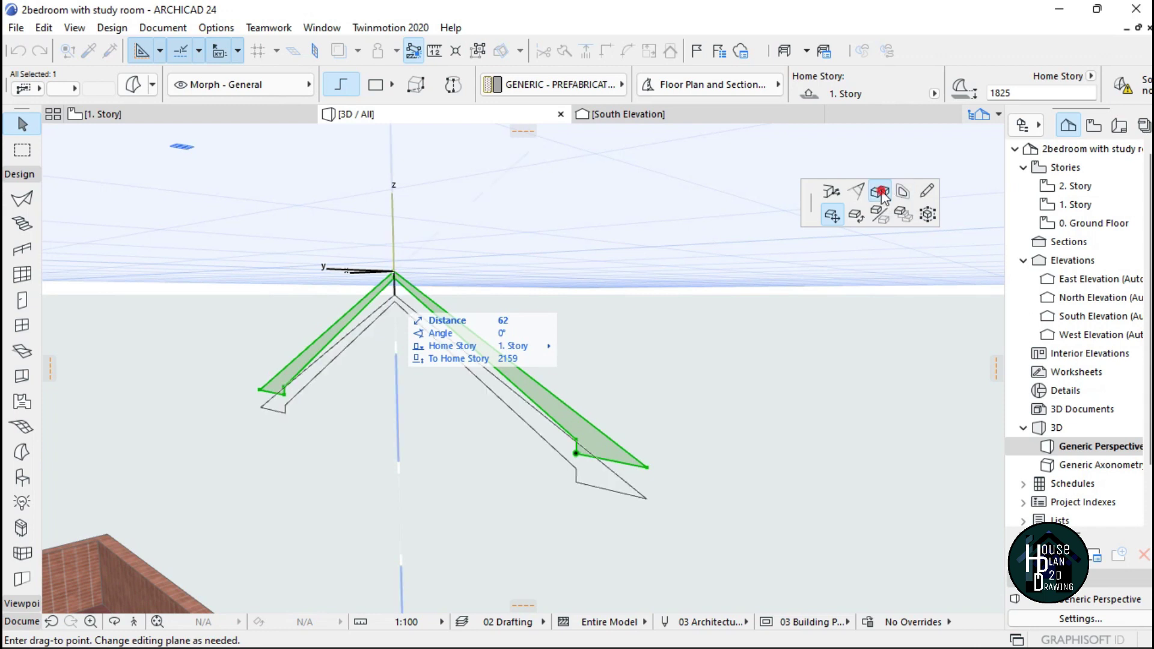
pyautogui.click(881, 193)
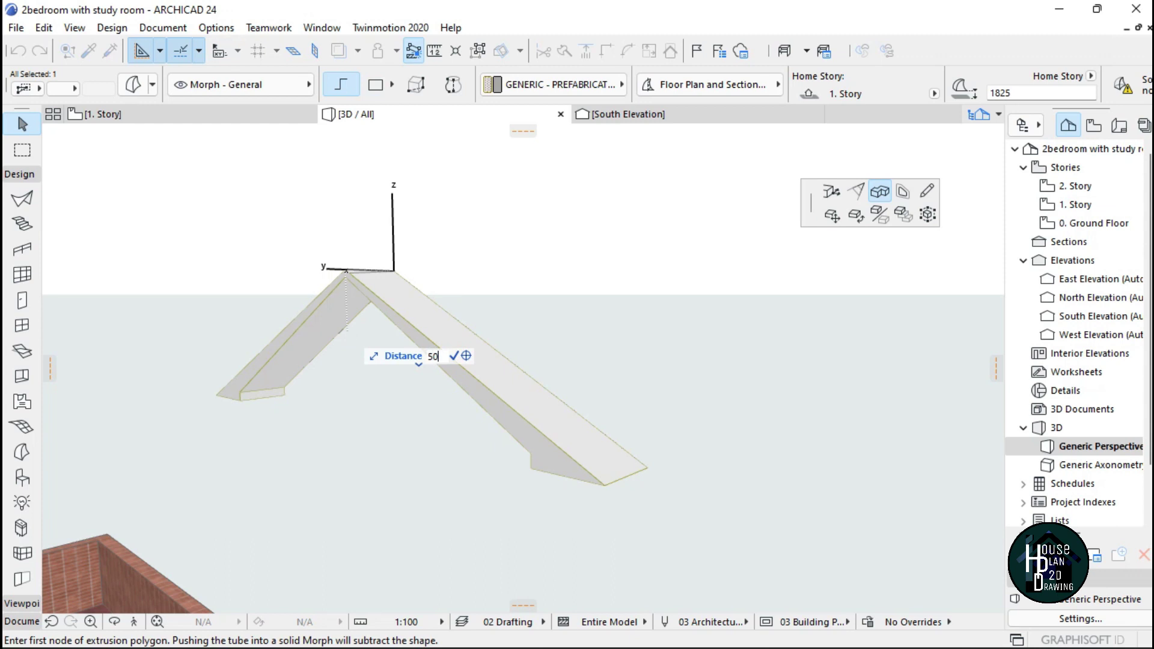
pyautogui.click(379, 274)
pyautogui.press('Escape')
pyautogui.press('Escape')
pyautogui.press('Escape')
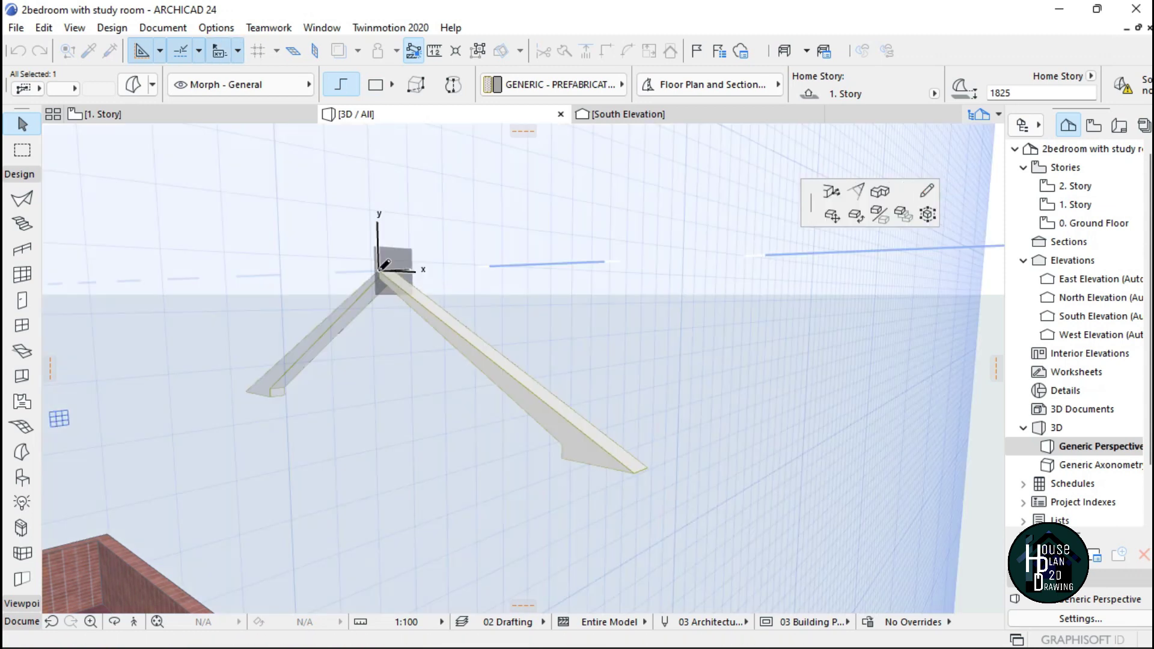
# - In the 1. Story plan, move the trim Morph from the South Elevation line to the front gable louver, aligning its lower right corner with the roof corner
pyautogui.click(177, 113)
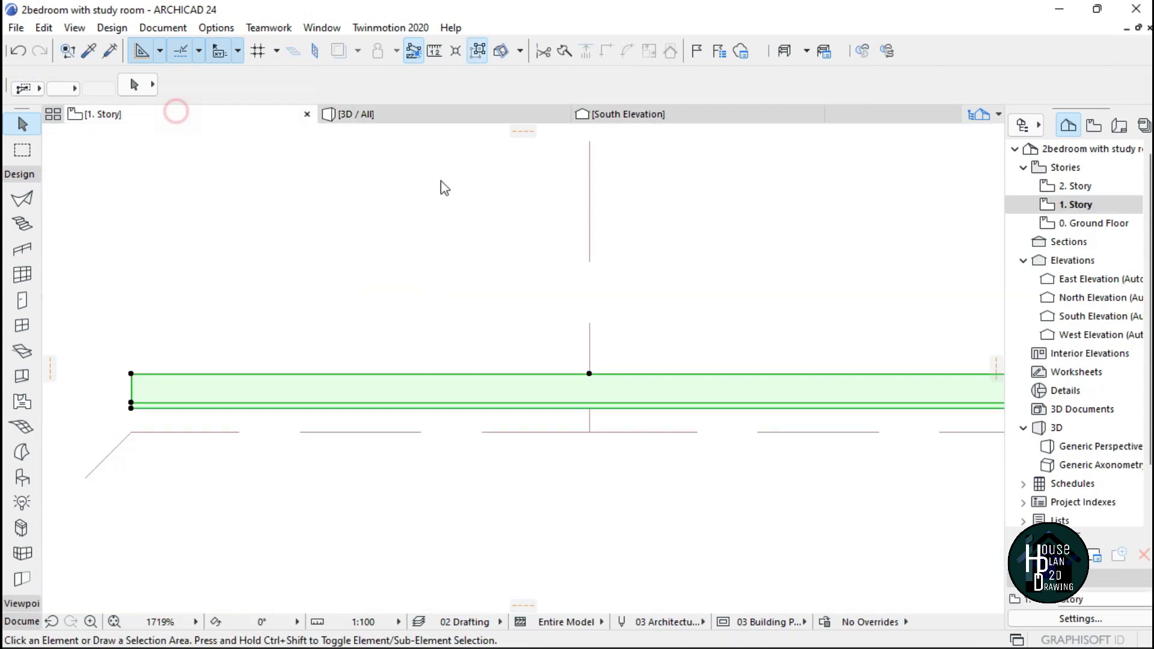
pyautogui.scroll(-15, 572, 248)
pyautogui.scroll(6, 588, 383)
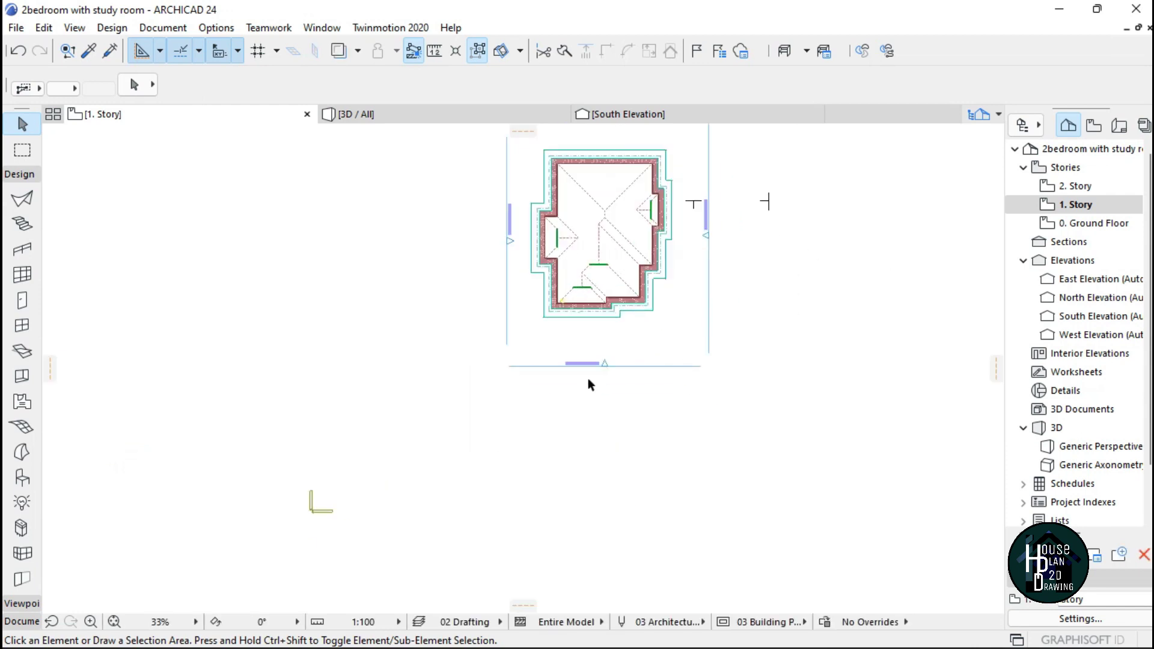
pyautogui.scroll(7, 583, 337)
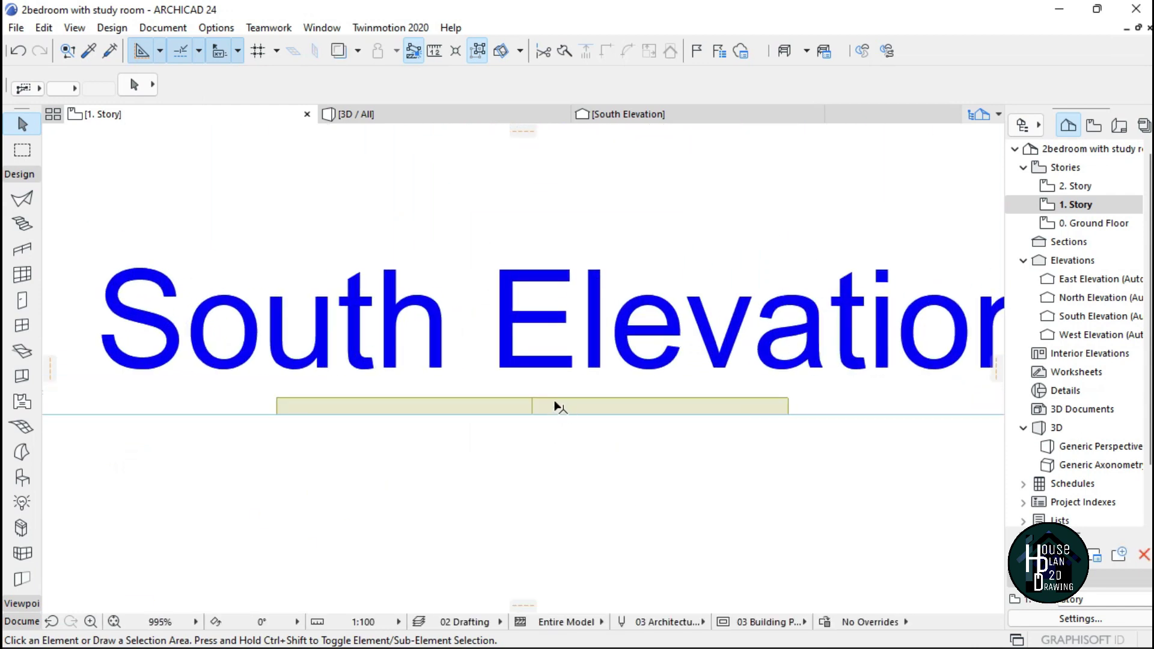
pyautogui.click(557, 407)
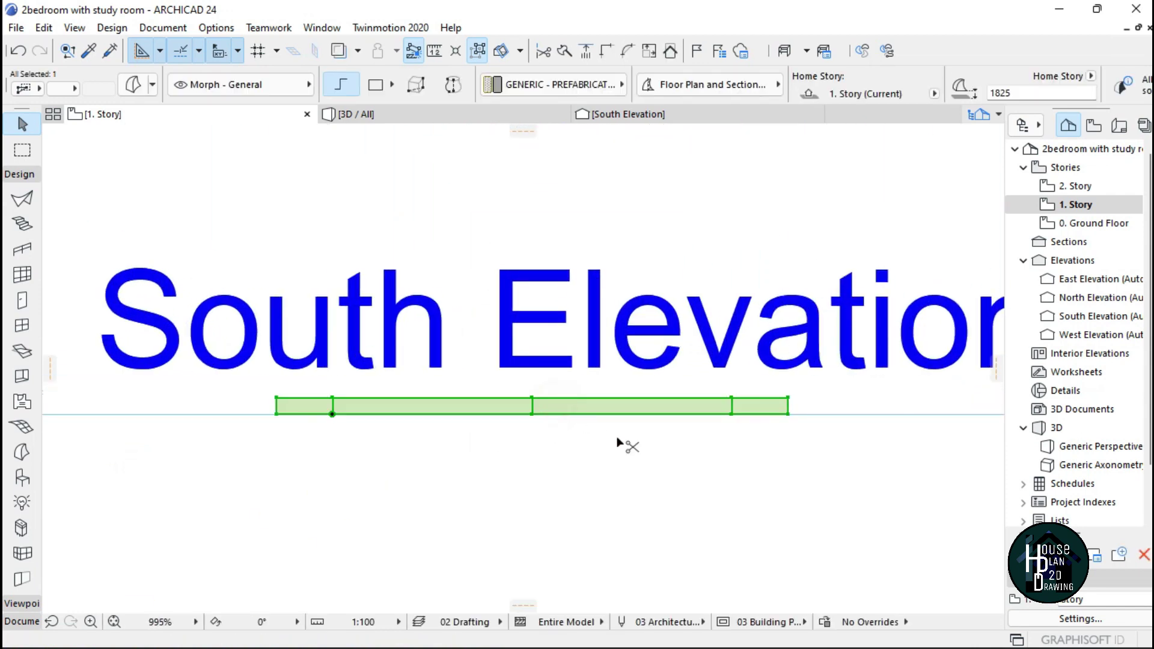
pyautogui.click(788, 414)
pyautogui.scroll(-6, 774, 448)
pyautogui.scroll(-3, 773, 444)
pyautogui.scroll(10, 753, 344)
pyautogui.scroll(5, 835, 370)
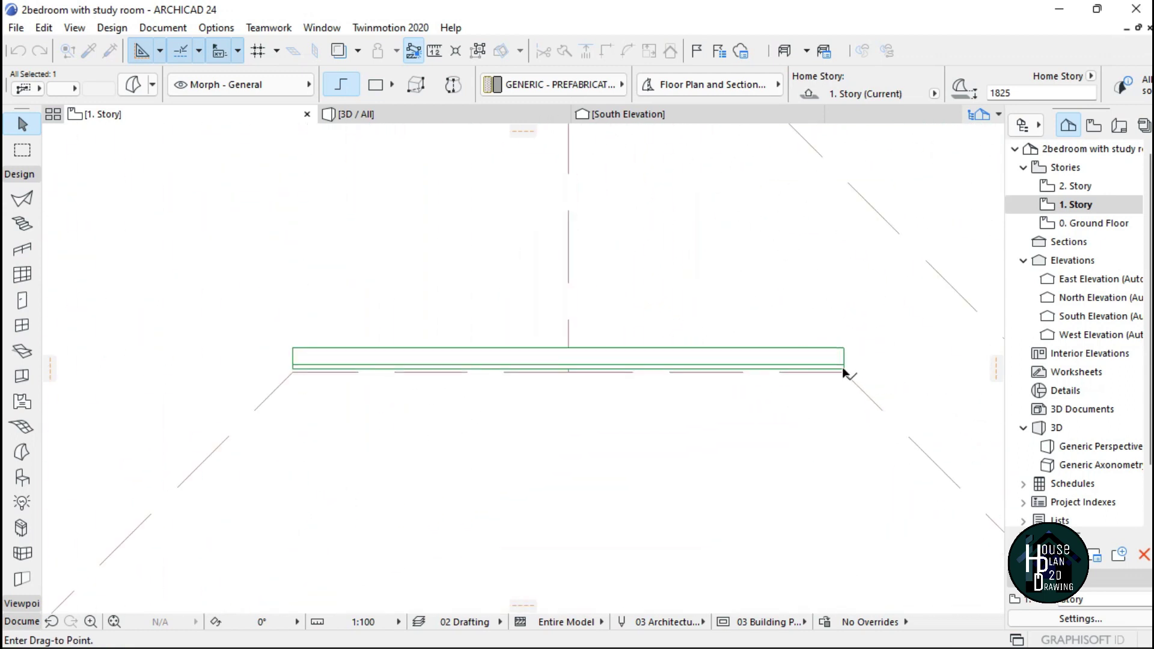
pyautogui.scroll(3, 847, 380)
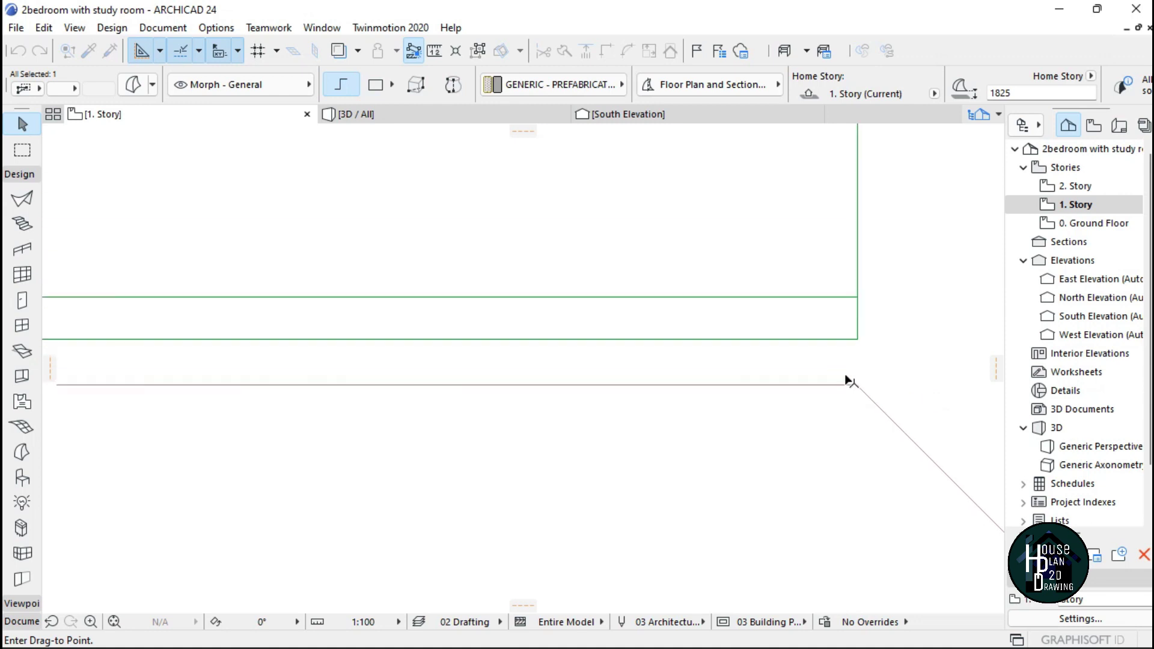
pyautogui.scroll(-8, 860, 387)
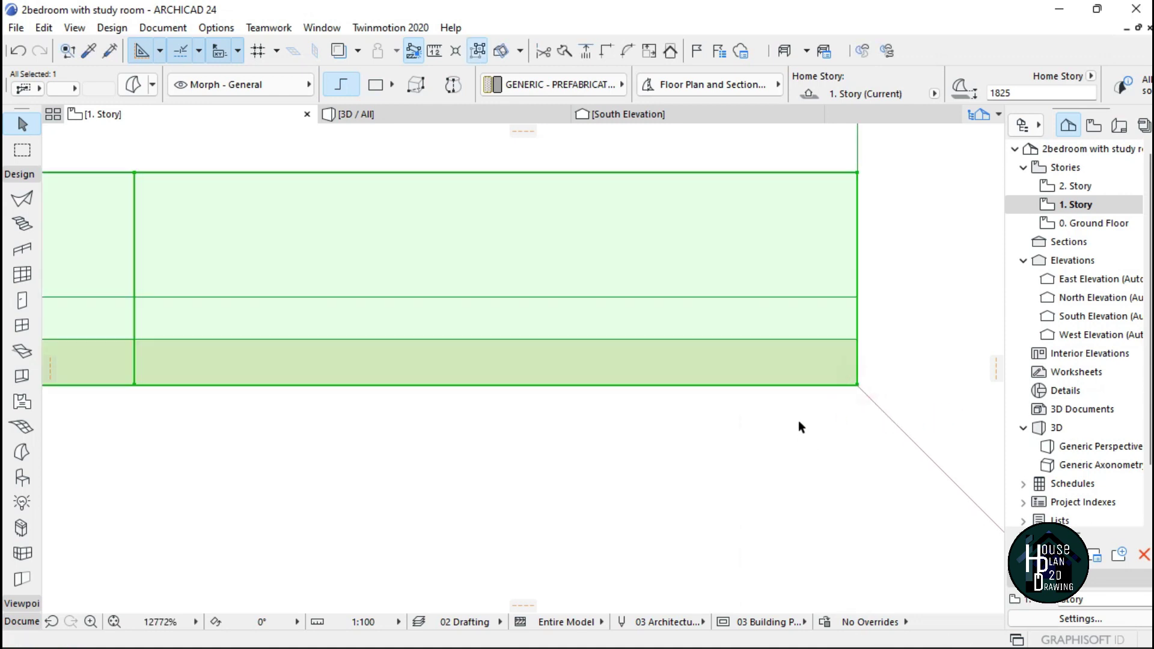
# - Examine the trim board on the front gable louver in the 3D view, comparing both slopes with the roof edges
pyautogui.press('Escape')
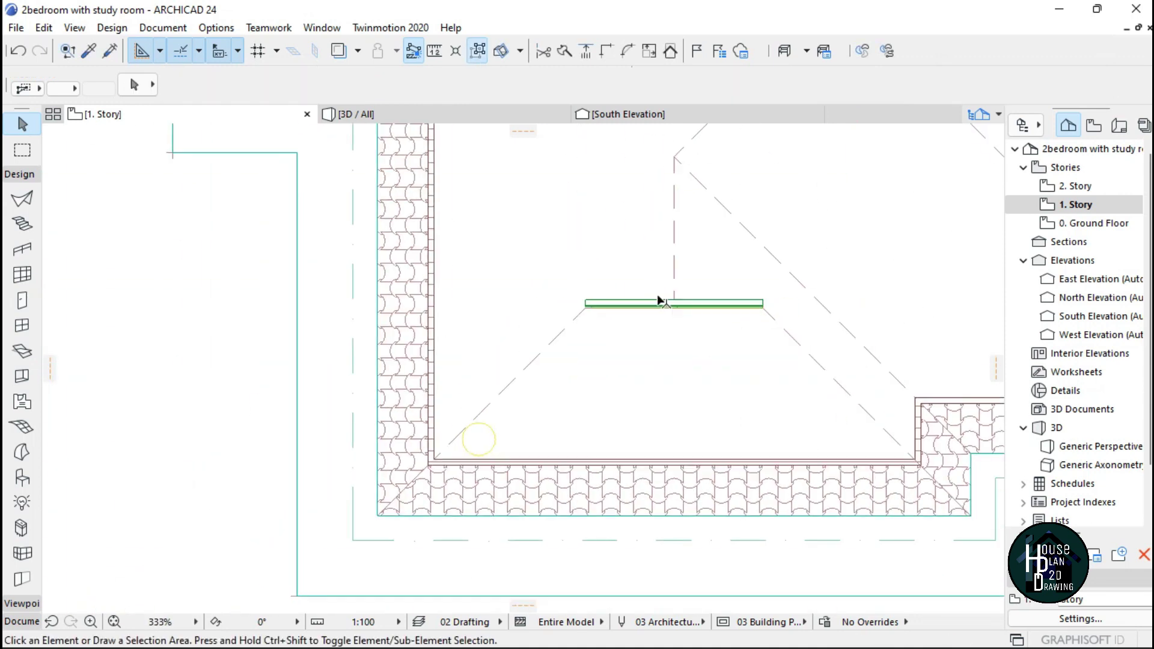
pyautogui.click(406, 117)
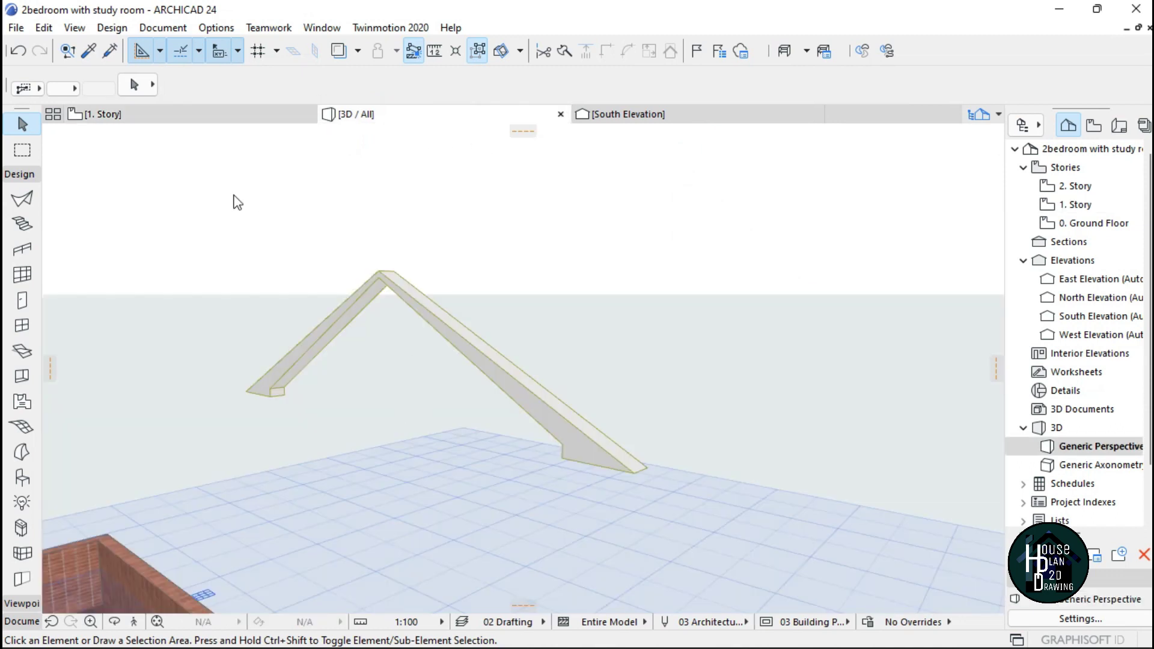
pyautogui.click(136, 621)
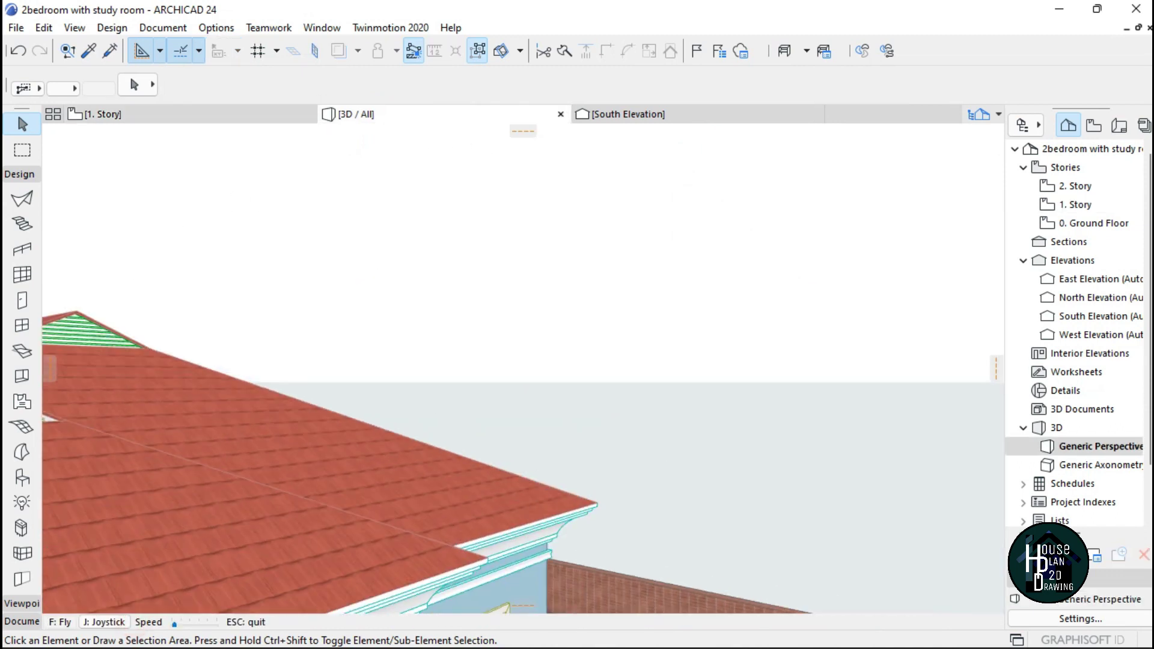
pyautogui.press('Up')
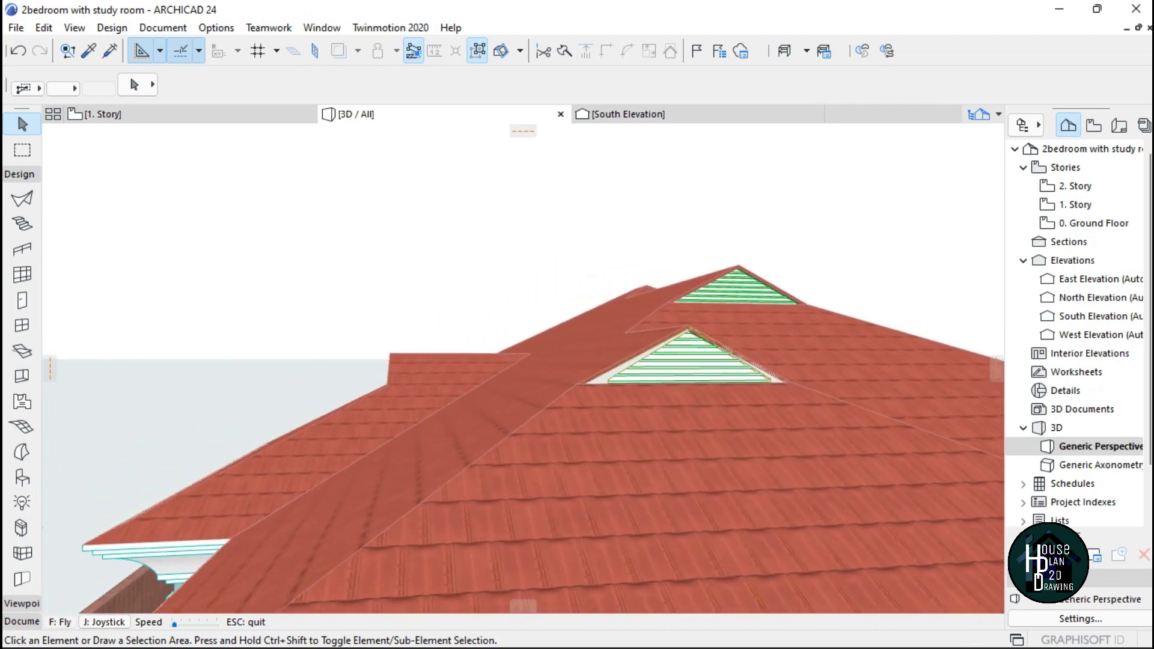
pyautogui.press('Right')
pyautogui.press('Right')
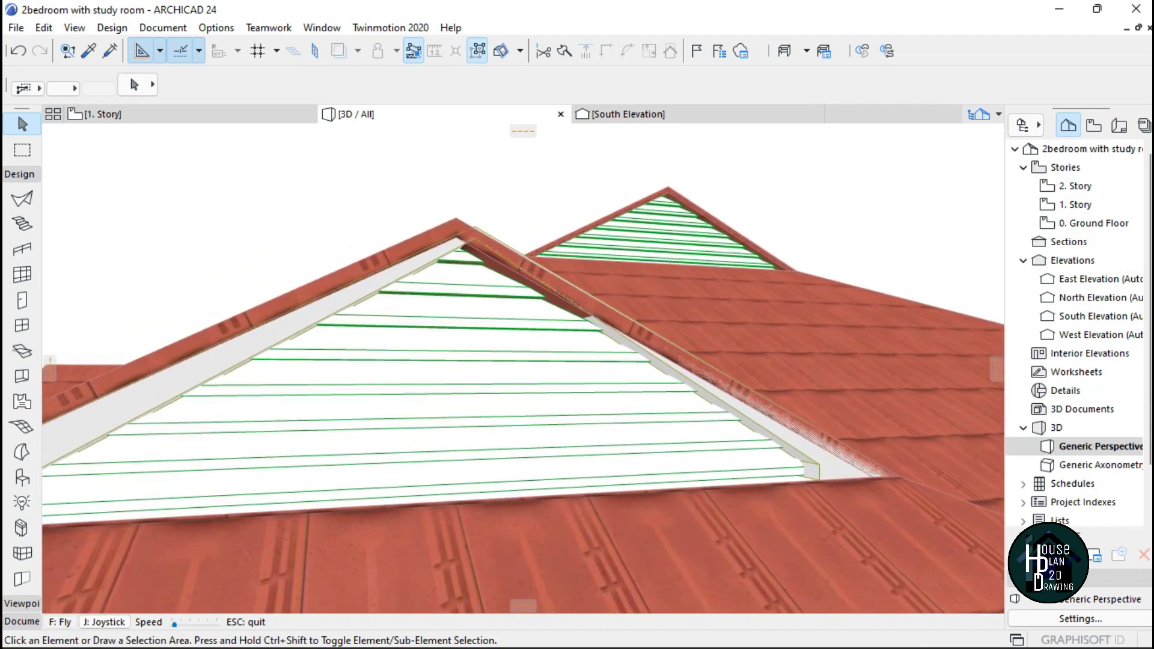
pyautogui.press('pageup')
pyautogui.press('Left')
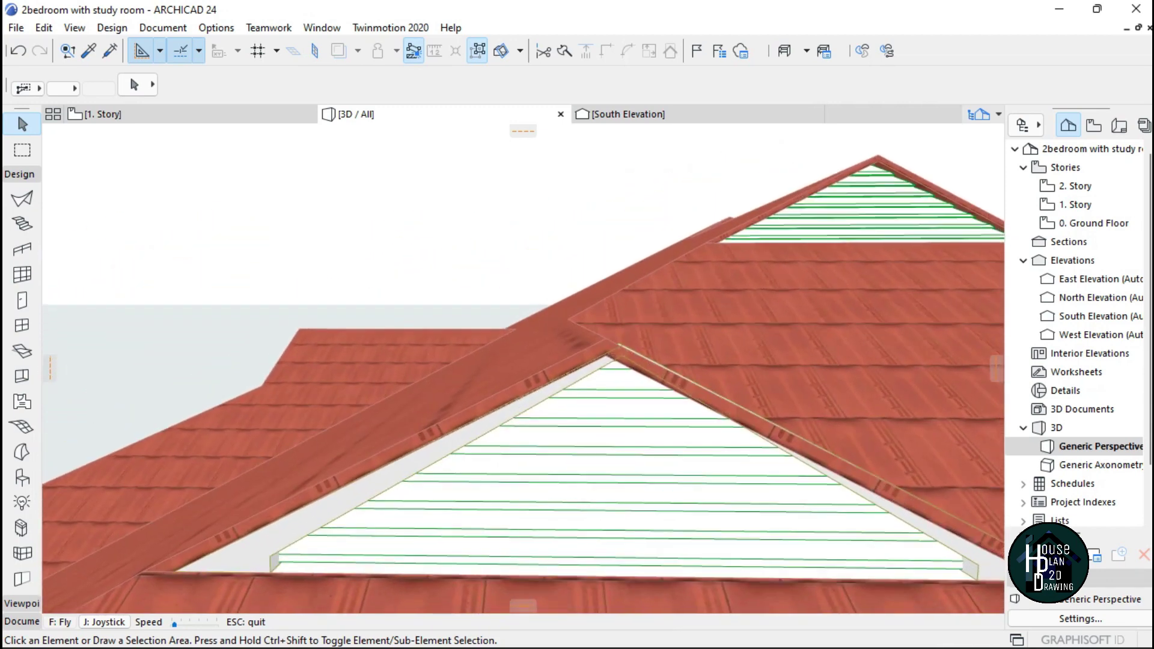
pyautogui.press('Down')
pyautogui.press('pagedown')
pyautogui.press('pagedown')
pyautogui.press('pageup')
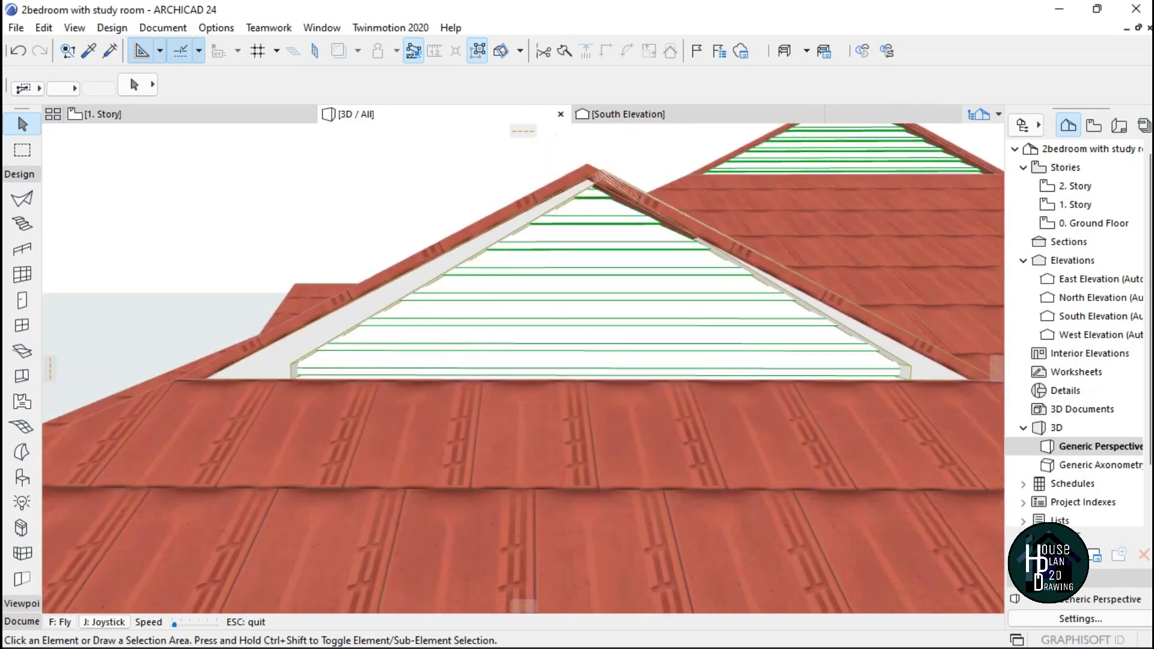
# - Inspect where the front gable trim meets the tiles by moving around both sides of the gable in 3D
pyautogui.press('Up')
pyautogui.press('Right')
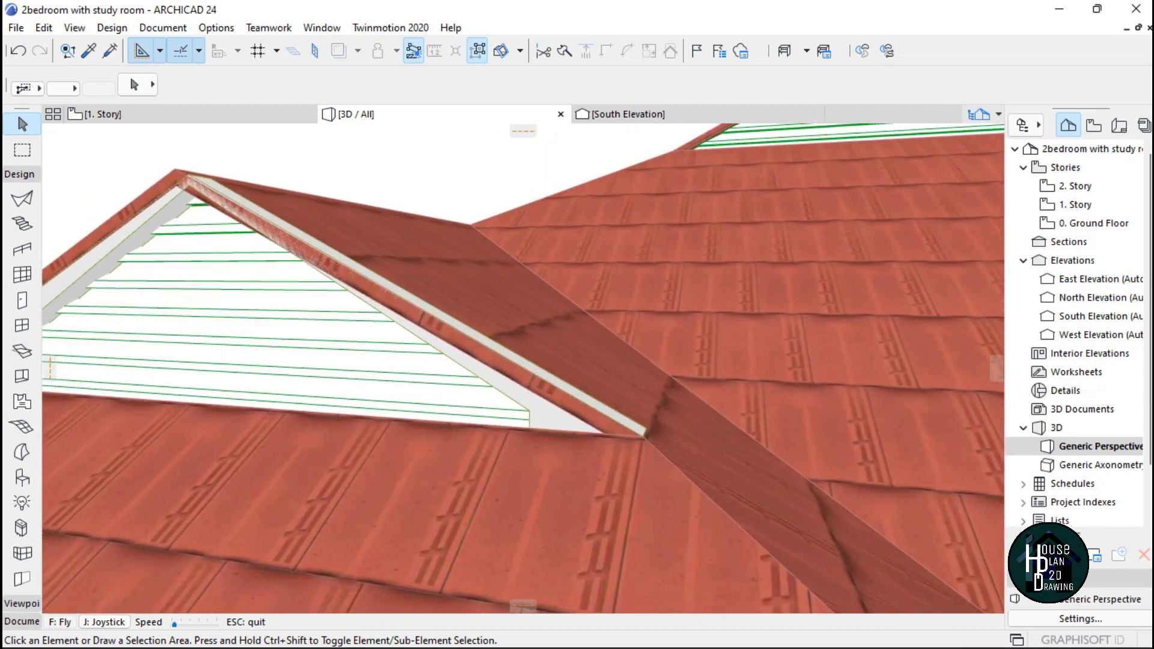
pyautogui.press('Left')
pyautogui.press('Right')
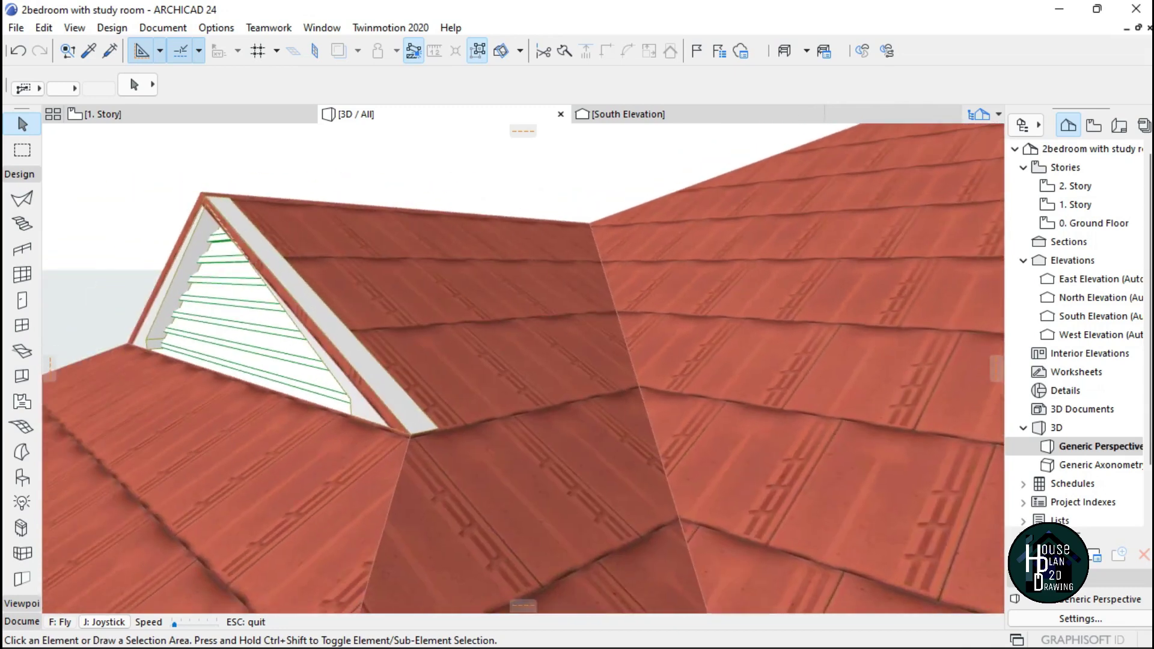
pyautogui.press('Up')
pyautogui.press('Left')
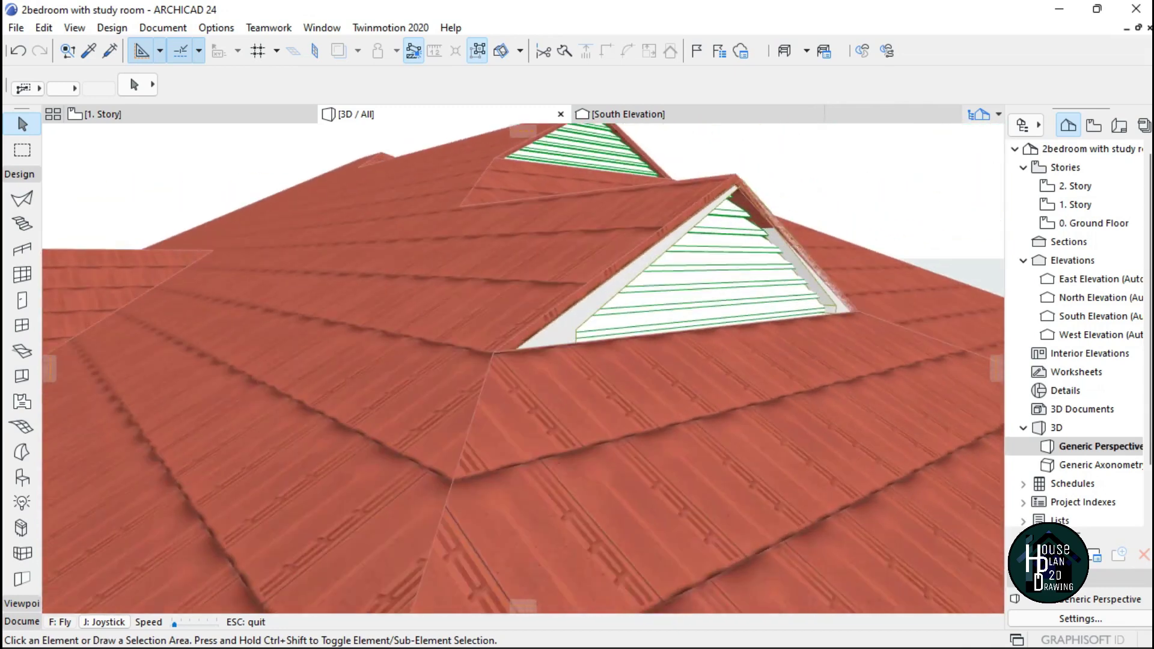
pyautogui.press('Right')
pyautogui.press('Right')
pyautogui.press('Up')
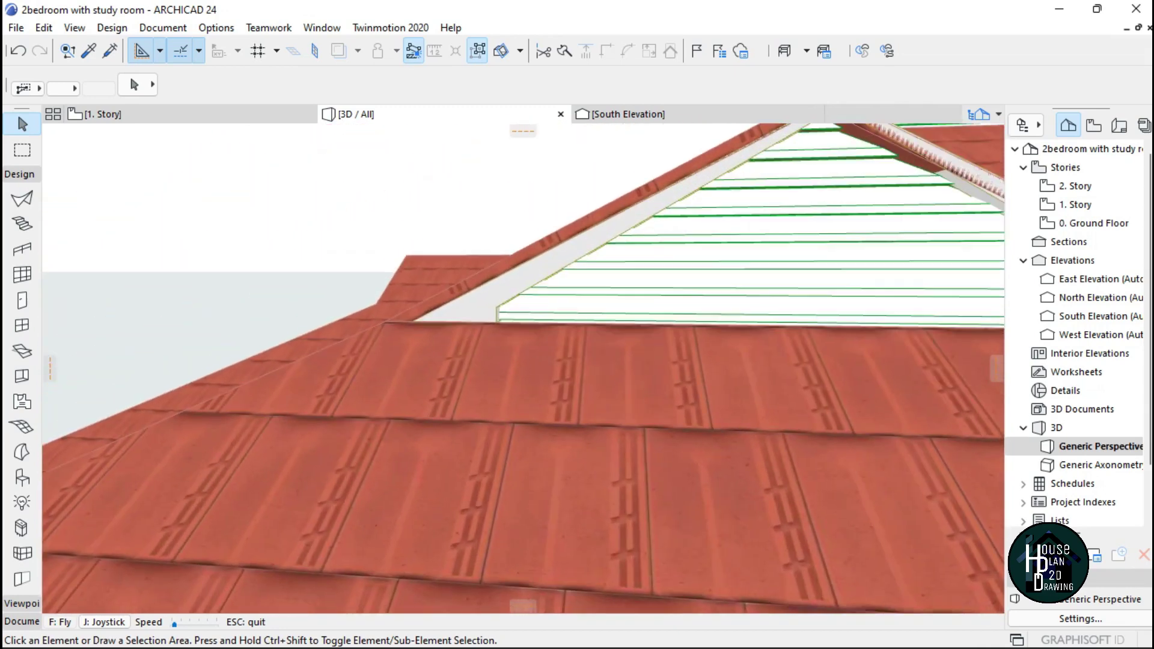
pyautogui.press('Down')
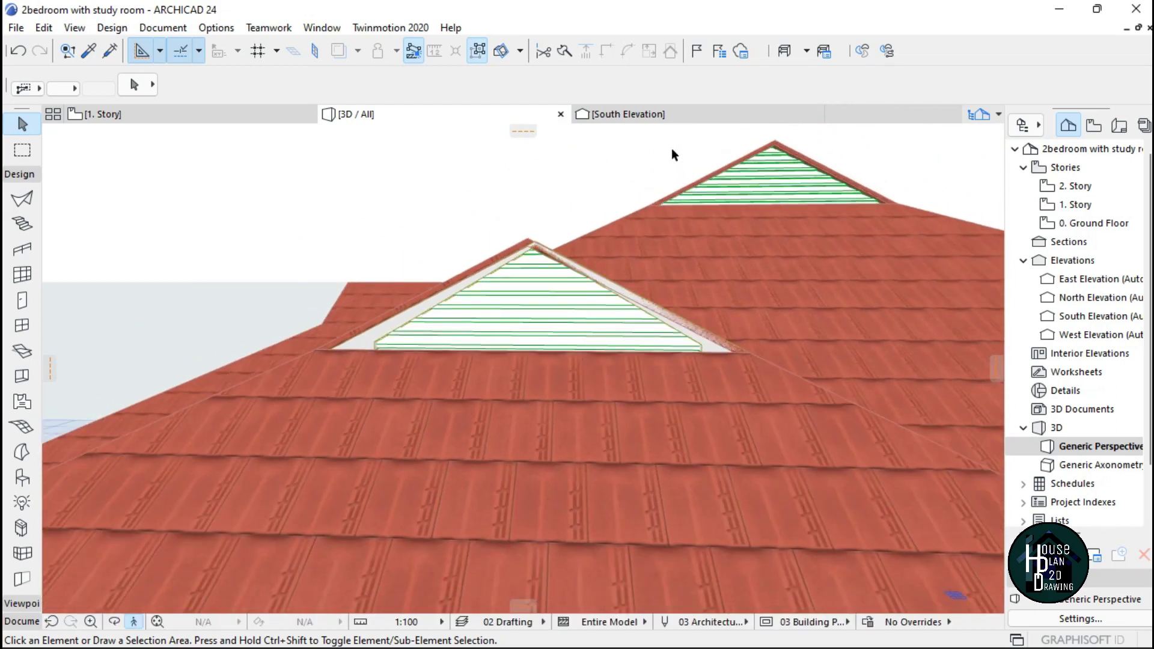
# - In the South Elevation, move the trim Morph horizontally so its peak aligns with the peak of the drawn gable outline
pyautogui.click(664, 115)
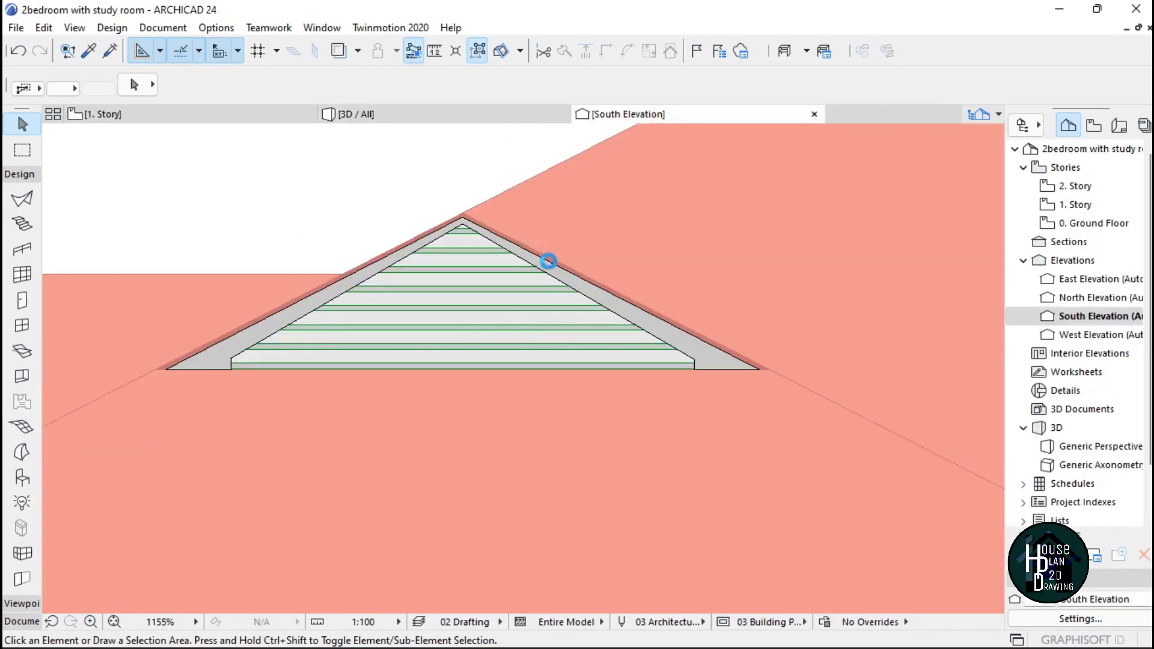
pyautogui.scroll(8, 616, 265)
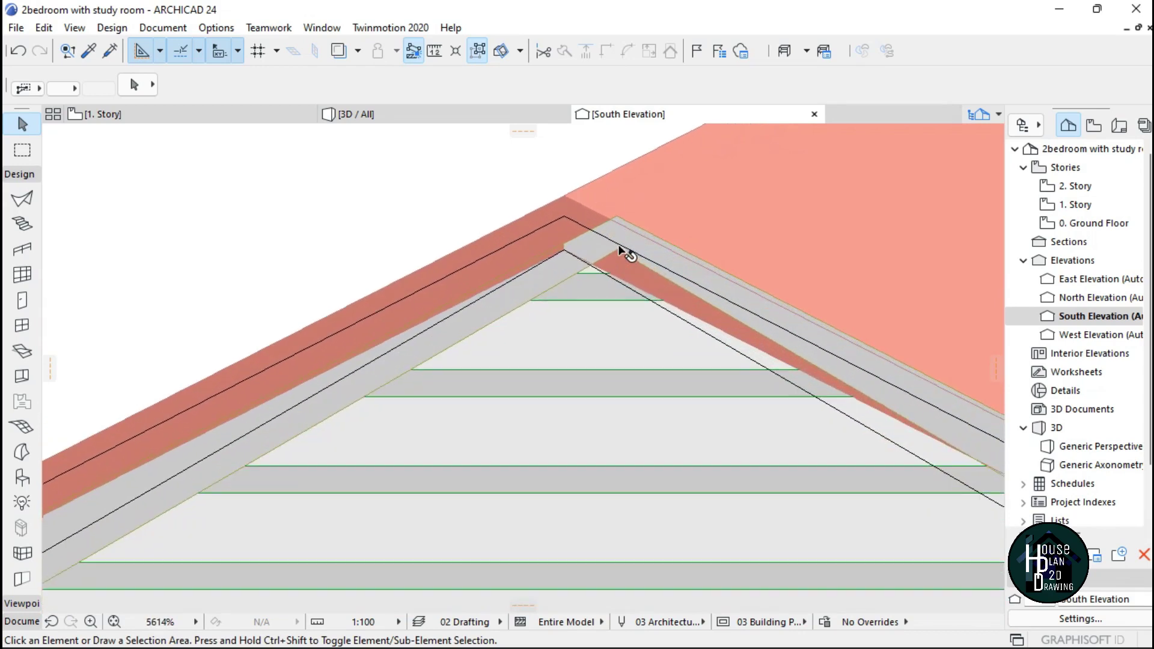
pyautogui.scroll(3, 650, 240)
pyautogui.click(637, 217)
pyautogui.scroll(2, 629, 202)
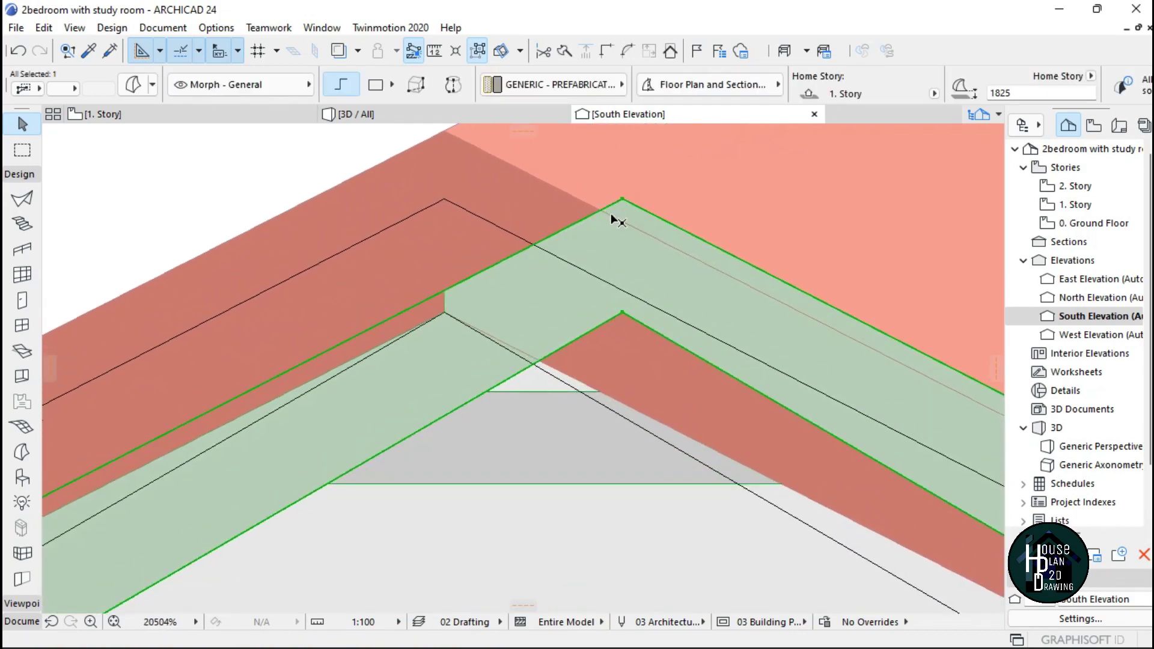
pyautogui.hotkey('ctrl', 'd')
pyautogui.click(628, 199)
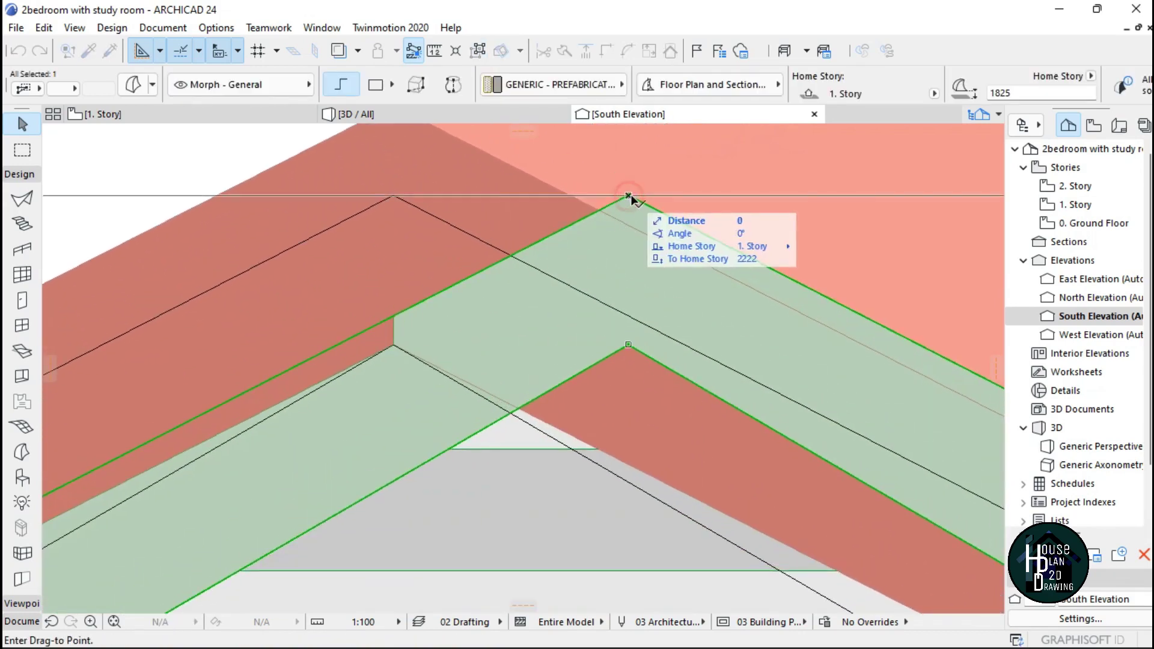
pyautogui.click(496, 202)
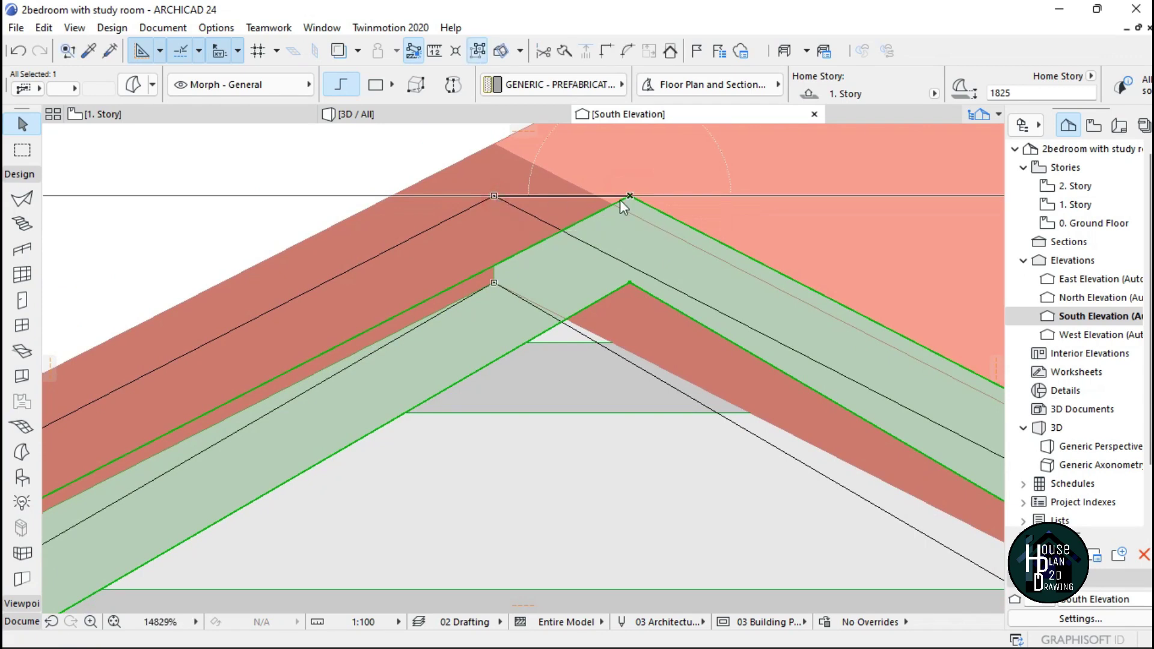
pyautogui.scroll(-8, 549, 181)
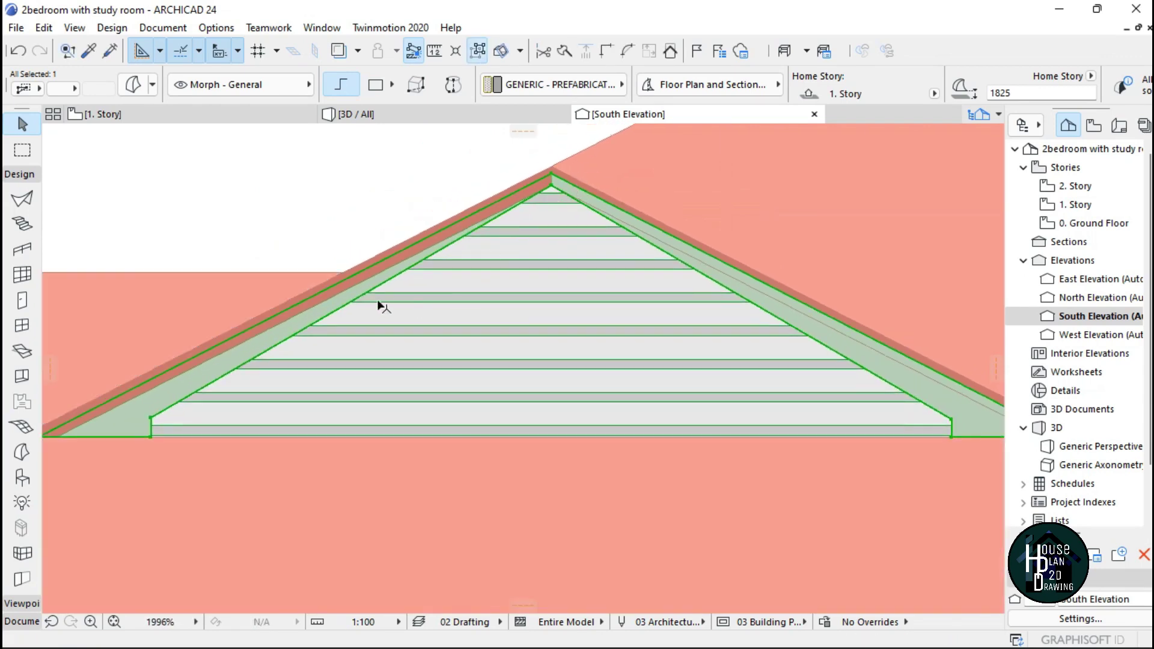
pyautogui.scroll(-2, 638, 250)
pyautogui.scroll(2, 636, 237)
pyautogui.click(407, 131)
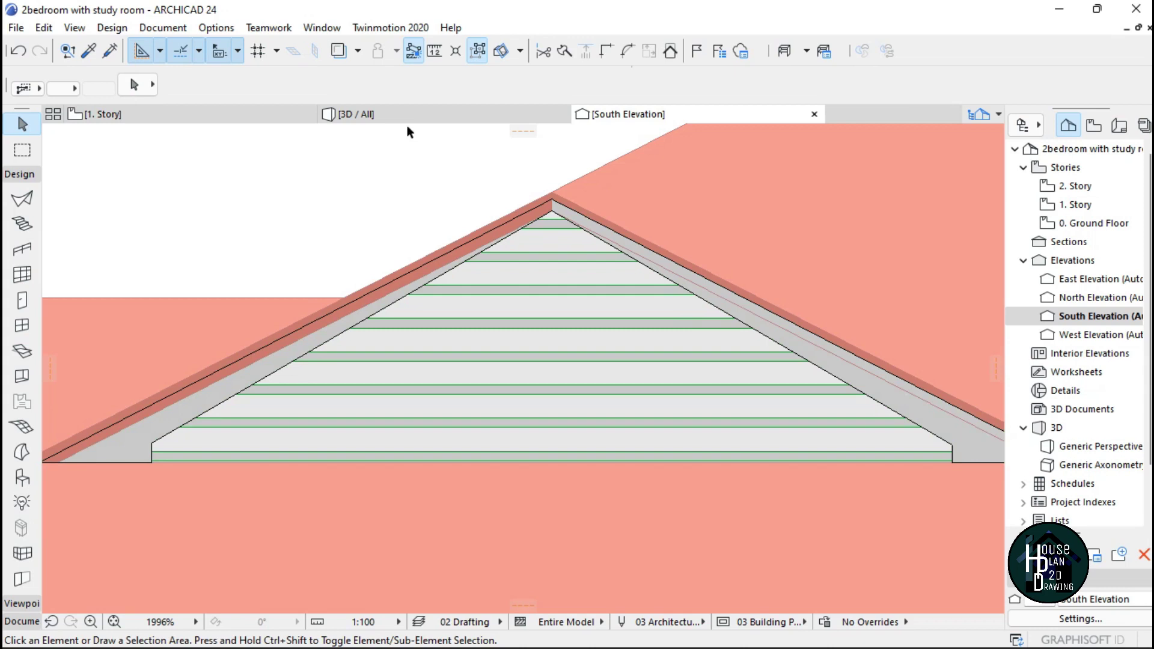
# - Check the realigned front gable trim in 3D from the front and the side, looking at how it sits under the roof edge
pyautogui.click(394, 113)
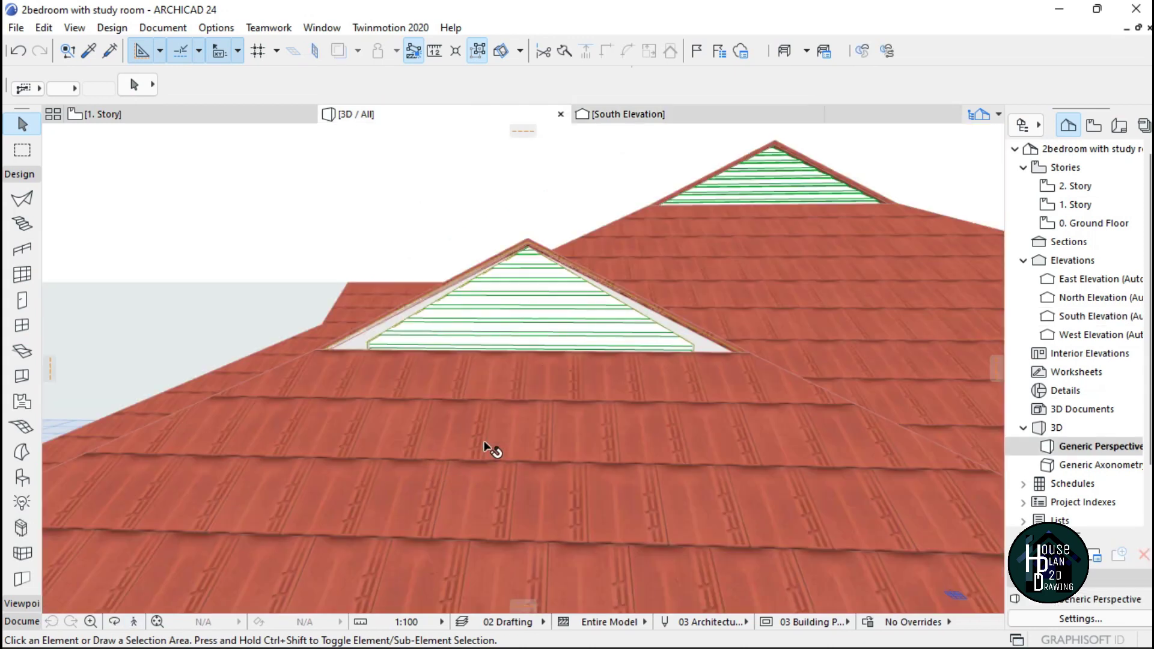
pyautogui.click(136, 622)
pyautogui.press('Up')
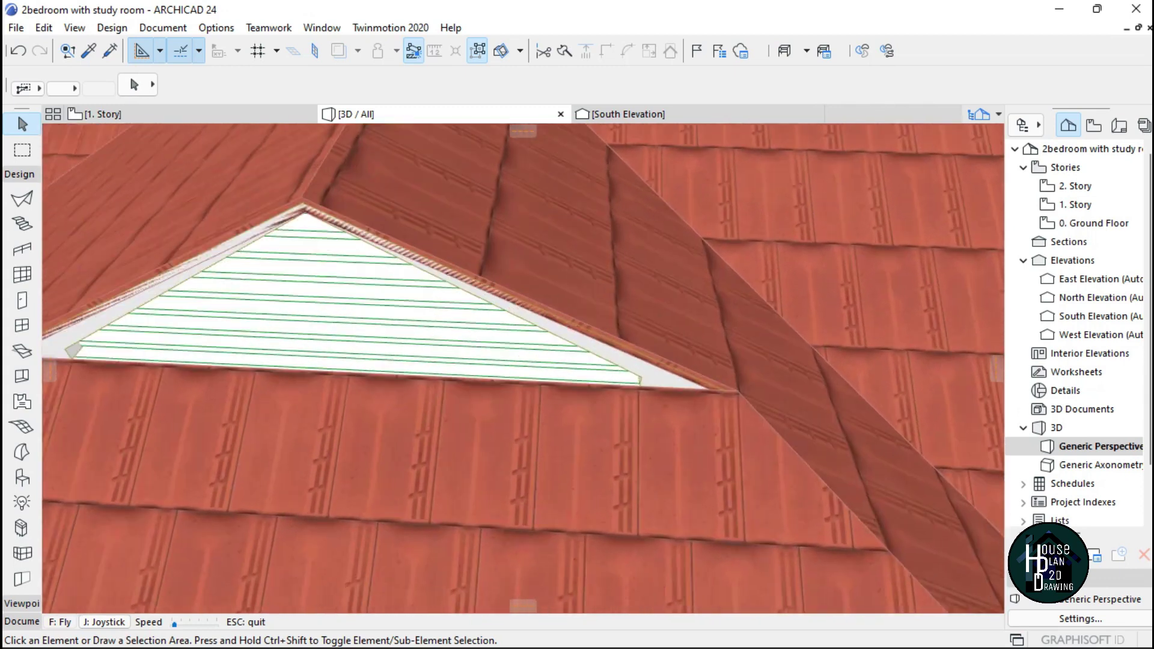
pyautogui.press('Right')
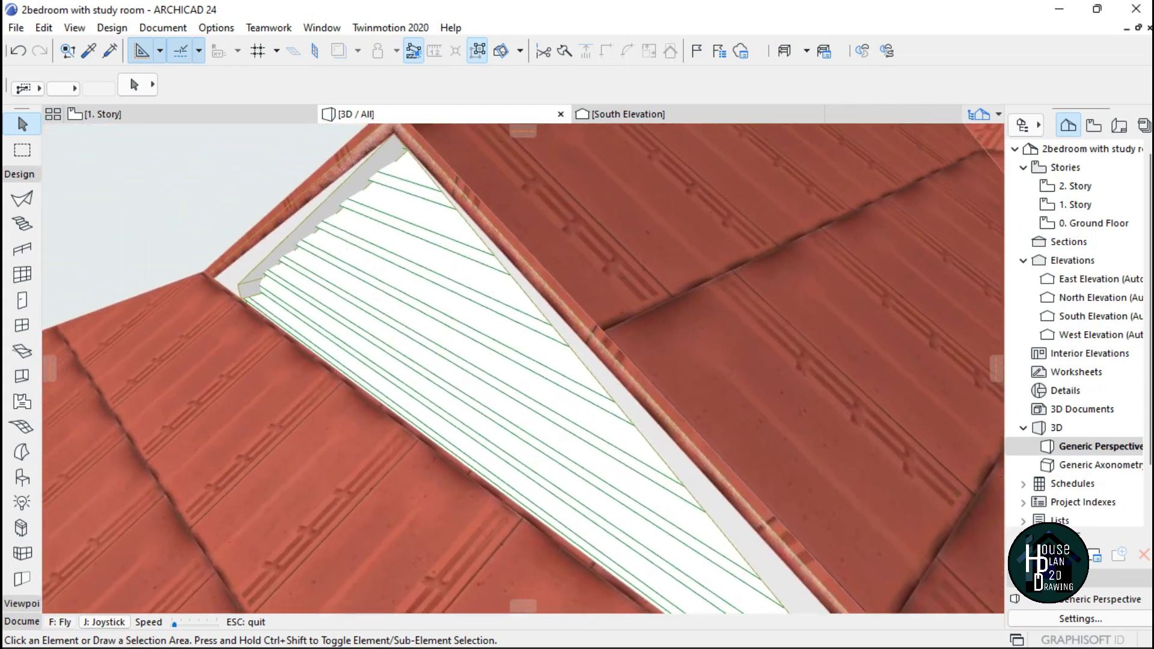
pyautogui.press('Down')
pyautogui.press('Up')
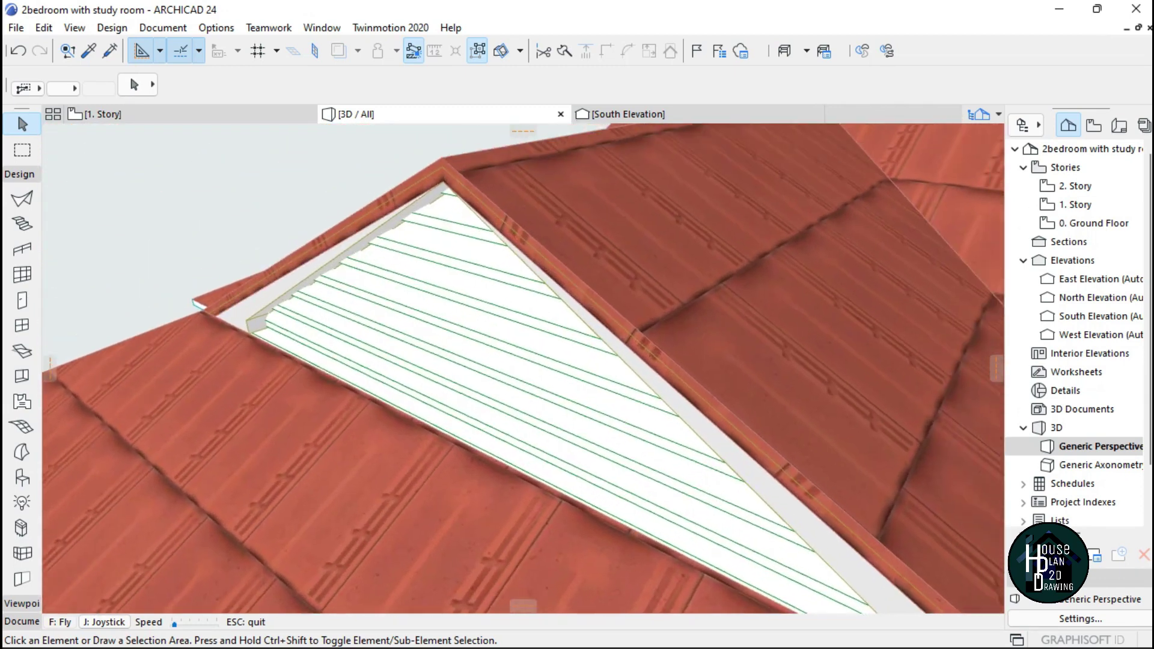
pyautogui.press('Down')
pyautogui.press('Escape')
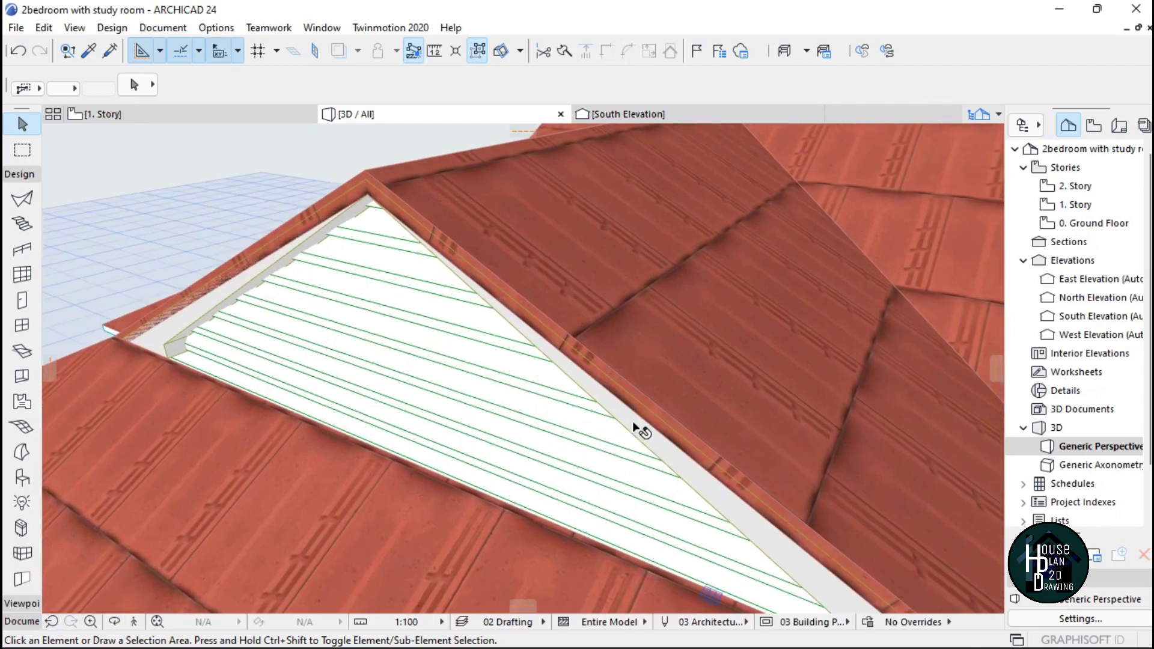
pyautogui.click(632, 421)
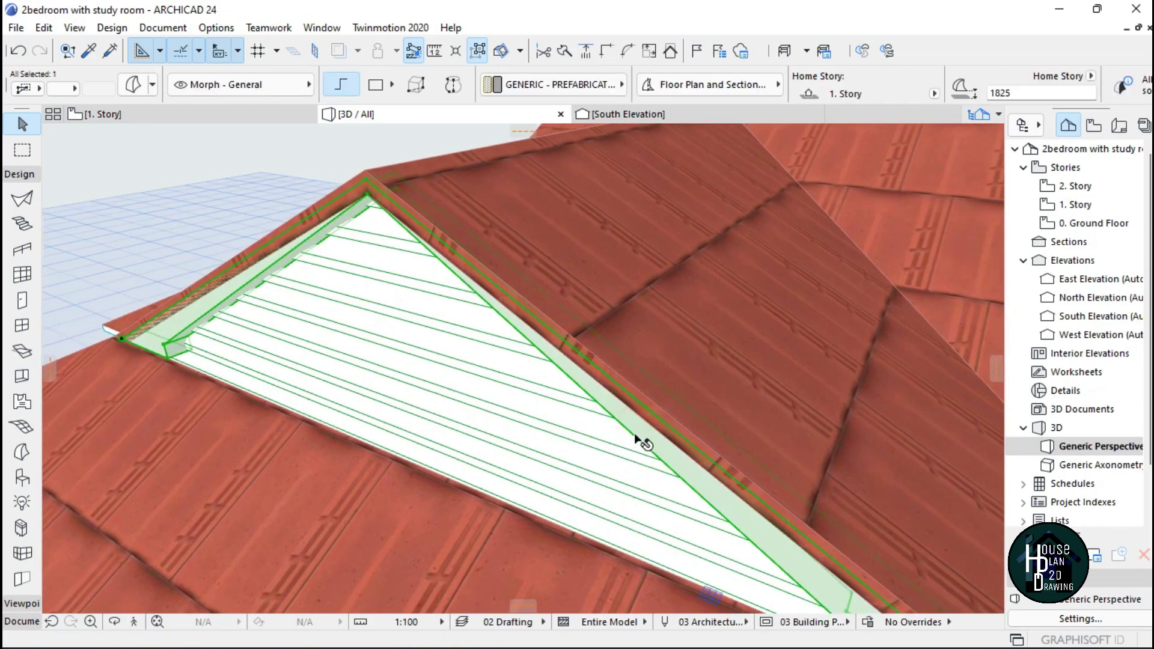
pyautogui.click(212, 143)
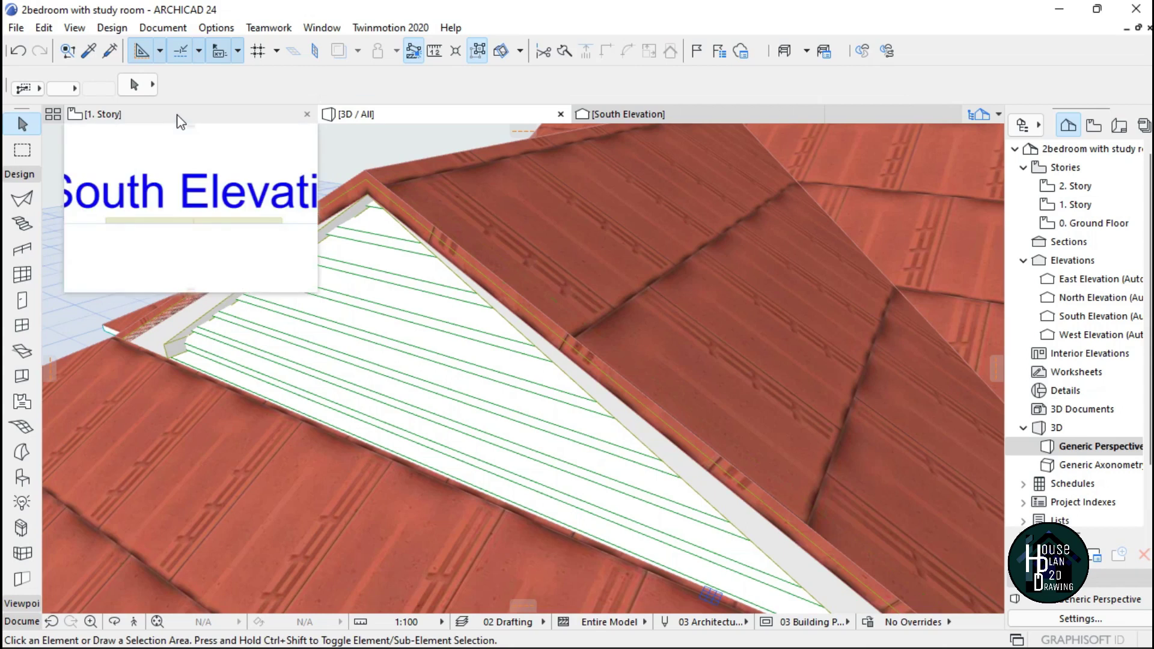
# - In the 1. Story plan, move the front gable trim Morph slightly outward at 90° from its lower right corner, past the roof edge line
pyautogui.click(177, 114)
pyautogui.scroll(-8, 582, 402)
pyautogui.scroll(10, 698, 361)
pyautogui.scroll(6, 756, 309)
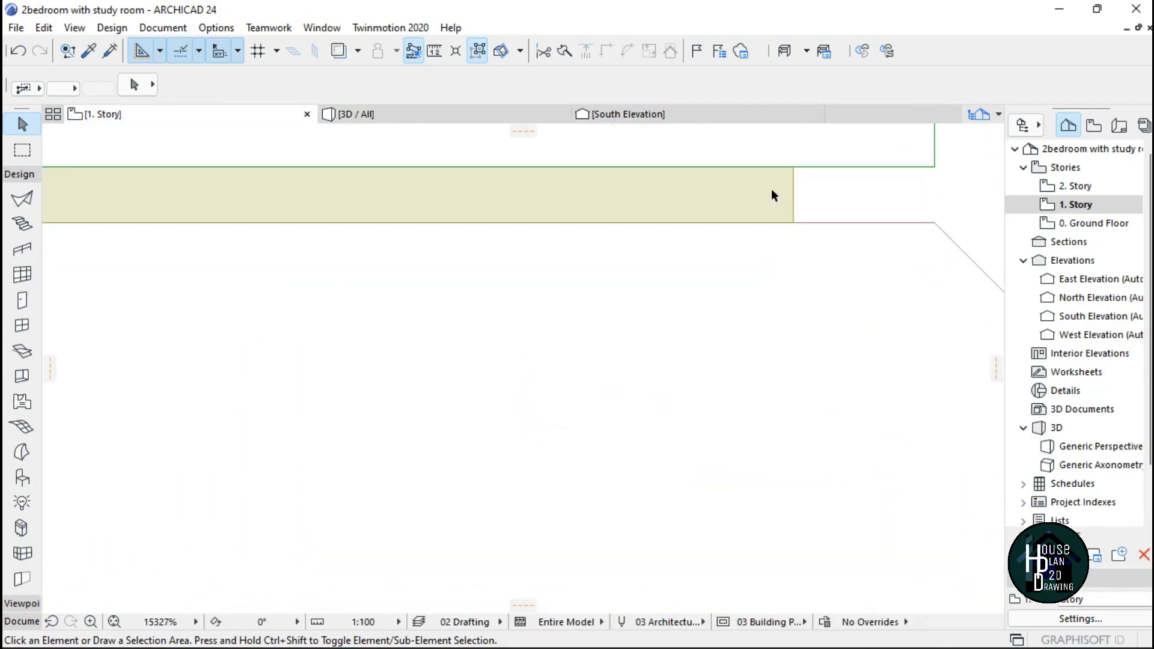
pyautogui.click(772, 198)
pyautogui.scroll(3, 800, 218)
pyautogui.scroll(2, 800, 219)
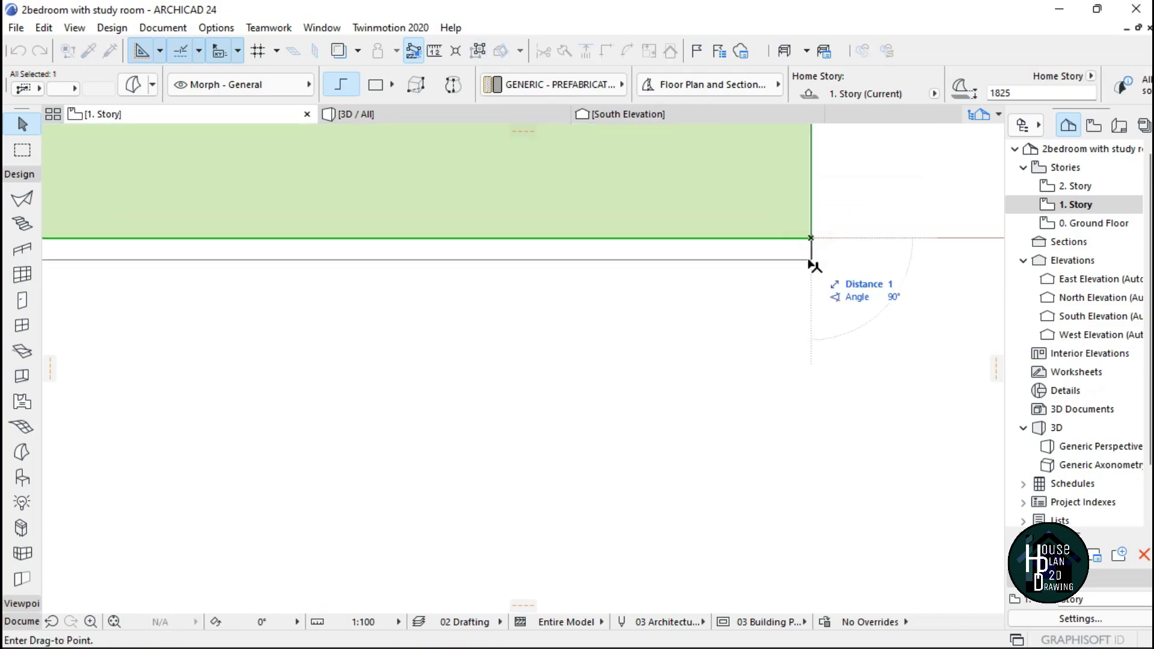
pyautogui.click(812, 273)
pyautogui.scroll(-4, 793, 294)
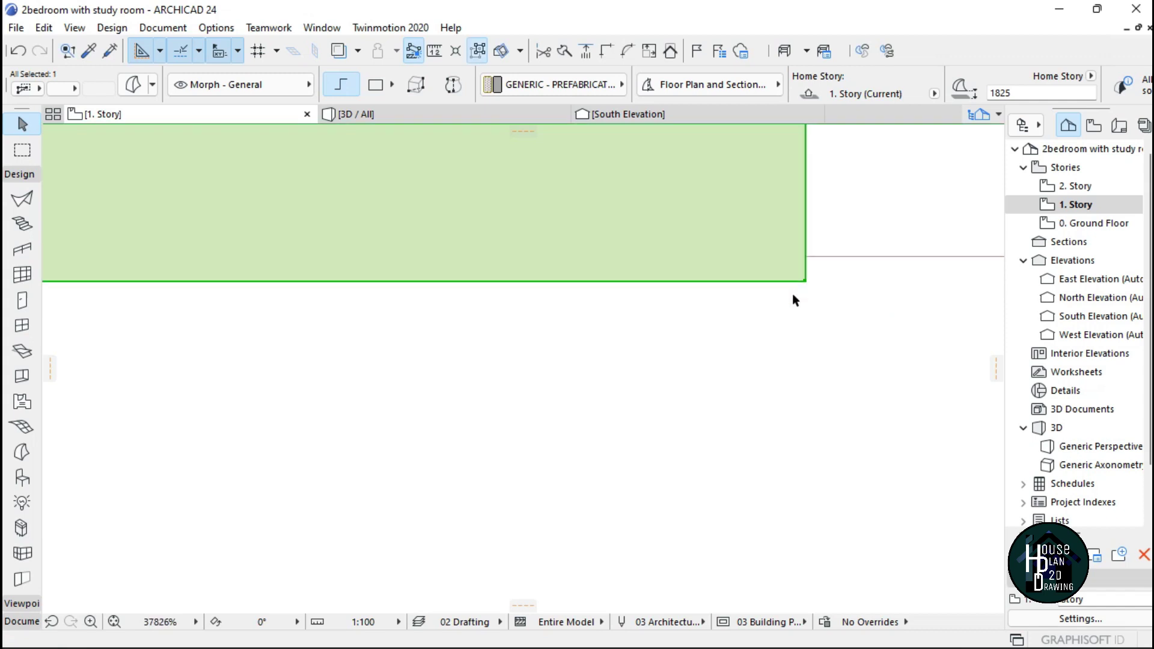
pyautogui.scroll(-2, 791, 280)
pyautogui.scroll(-2, 405, 337)
pyautogui.scroll(-1, 662, 348)
pyautogui.scroll(-1, 229, 345)
pyautogui.scroll(-3, 592, 326)
pyautogui.scroll(5, 404, 320)
pyautogui.scroll(2, 610, 322)
pyautogui.click(485, 315)
# - Review the front gable trim in 3D from a distance and close up at its peak
pyautogui.click(395, 119)
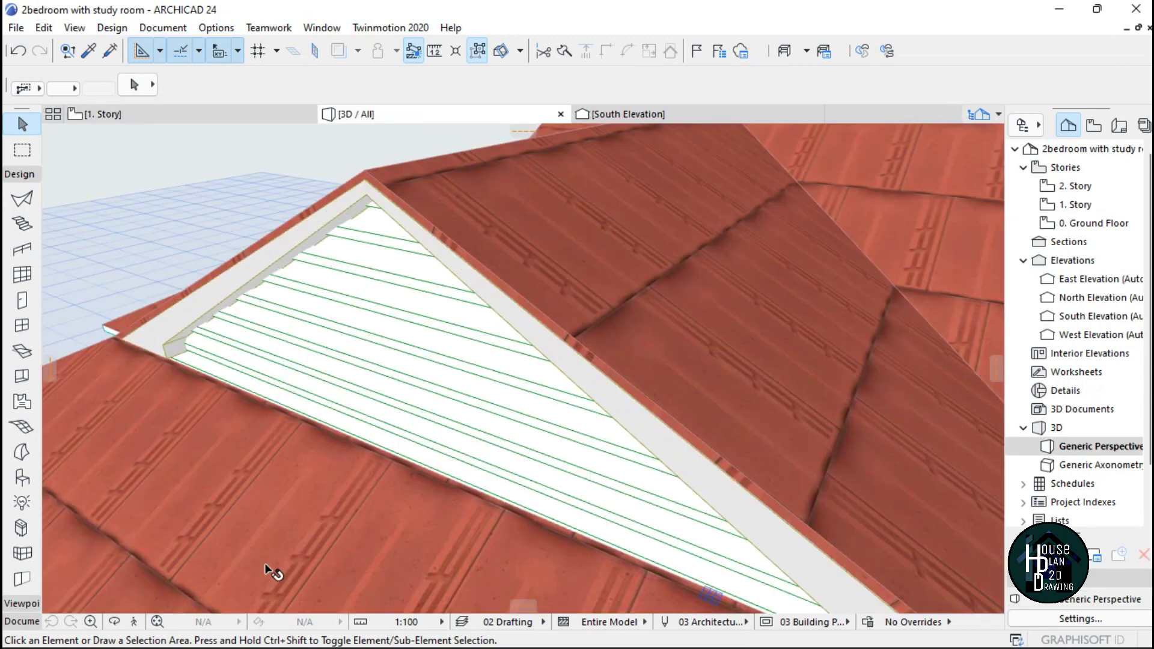
pyautogui.click(137, 619)
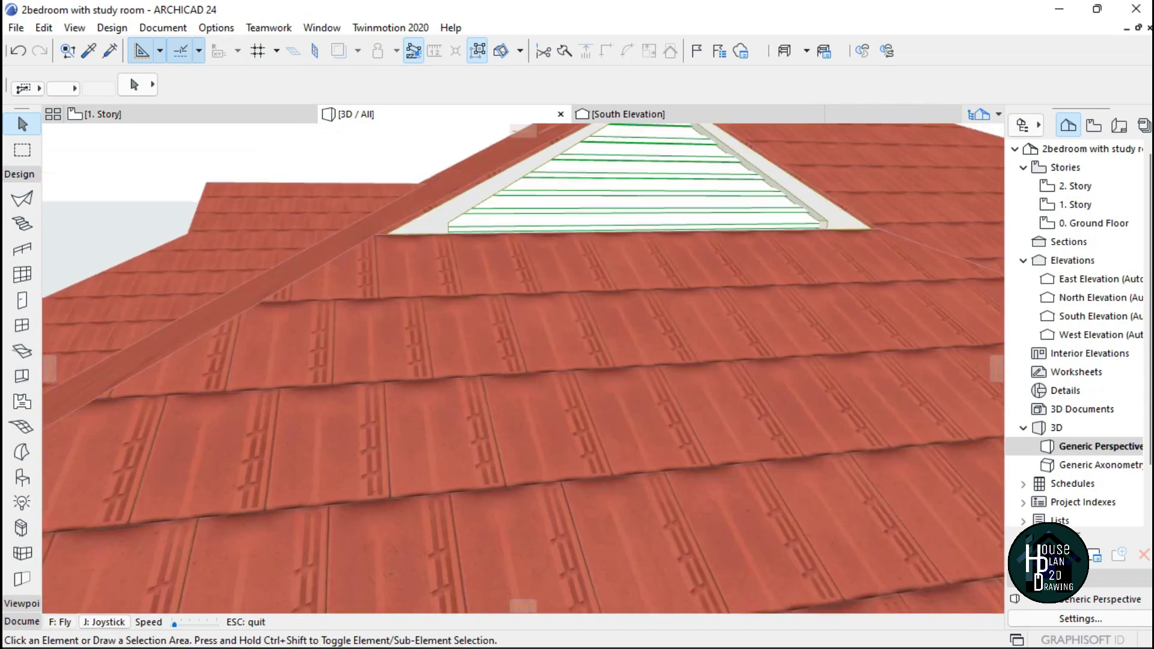
pyautogui.press('Down')
pyautogui.press('Up')
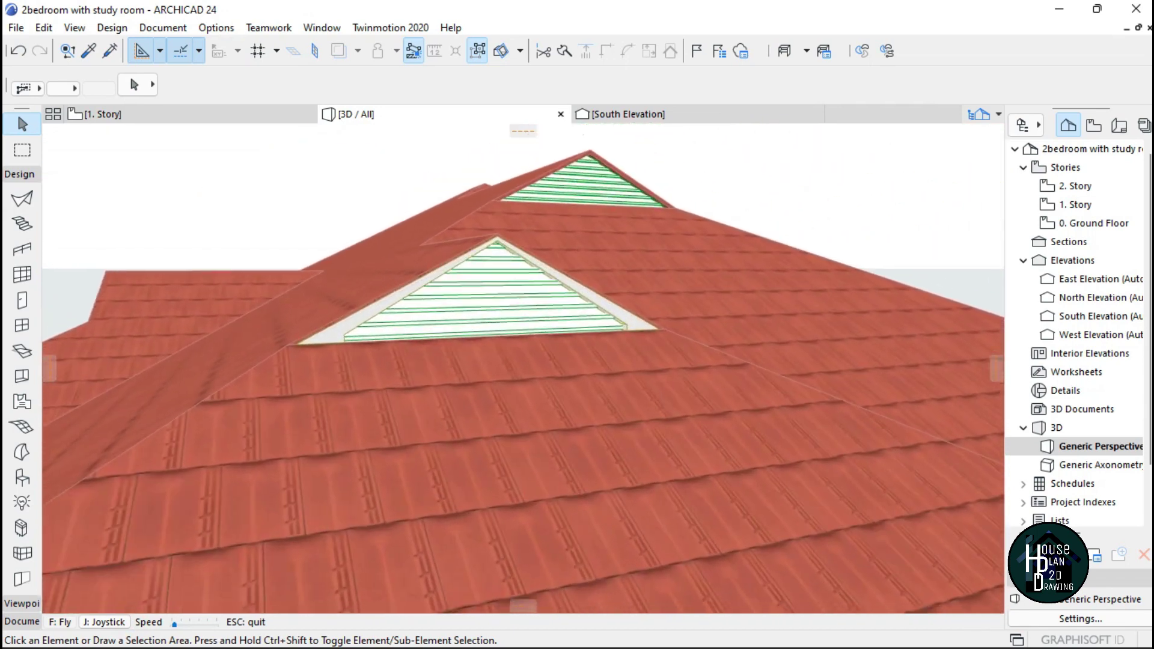
pyautogui.press('Down')
pyautogui.press('Up')
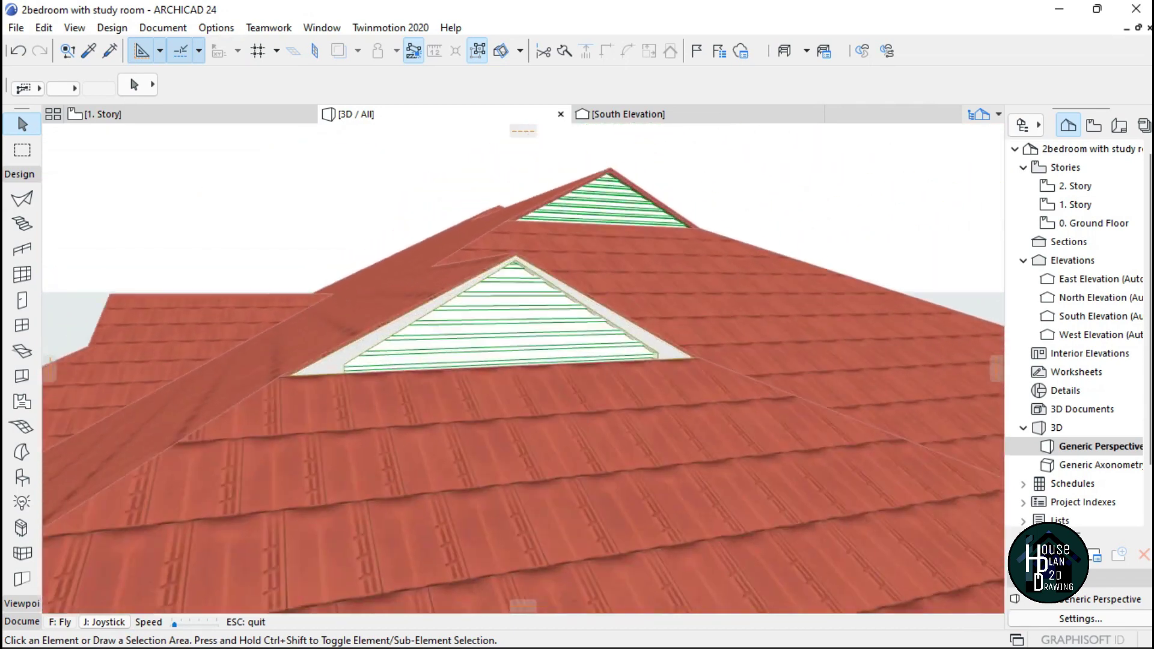
pyautogui.press('Up')
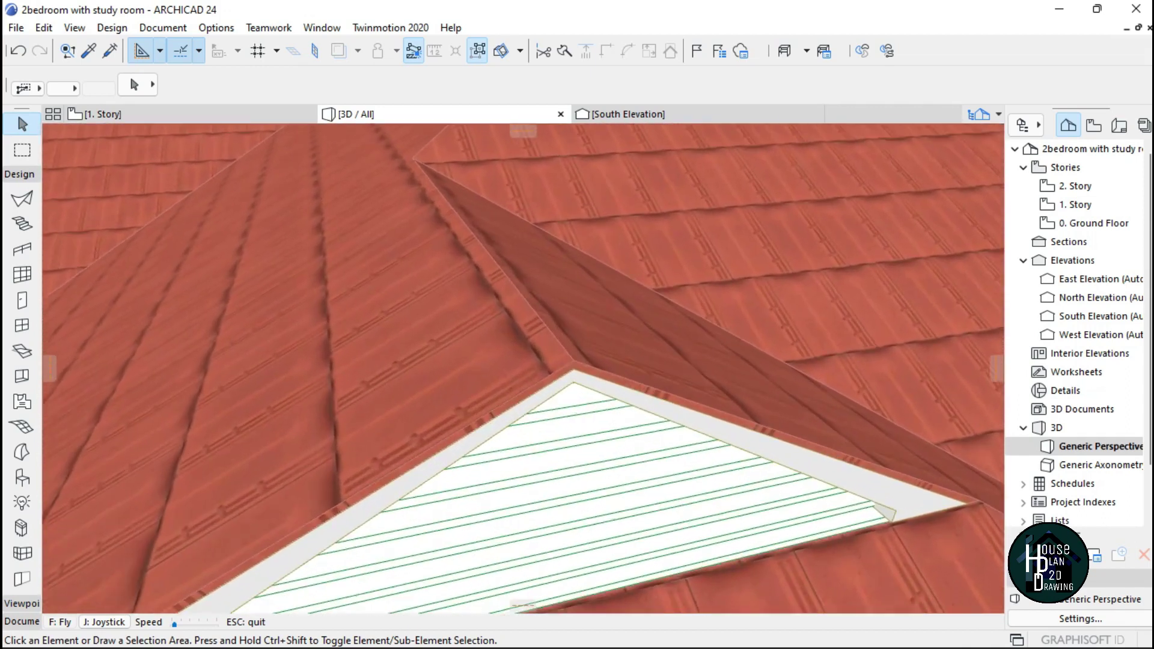
pyautogui.press('Down')
pyautogui.press('Up')
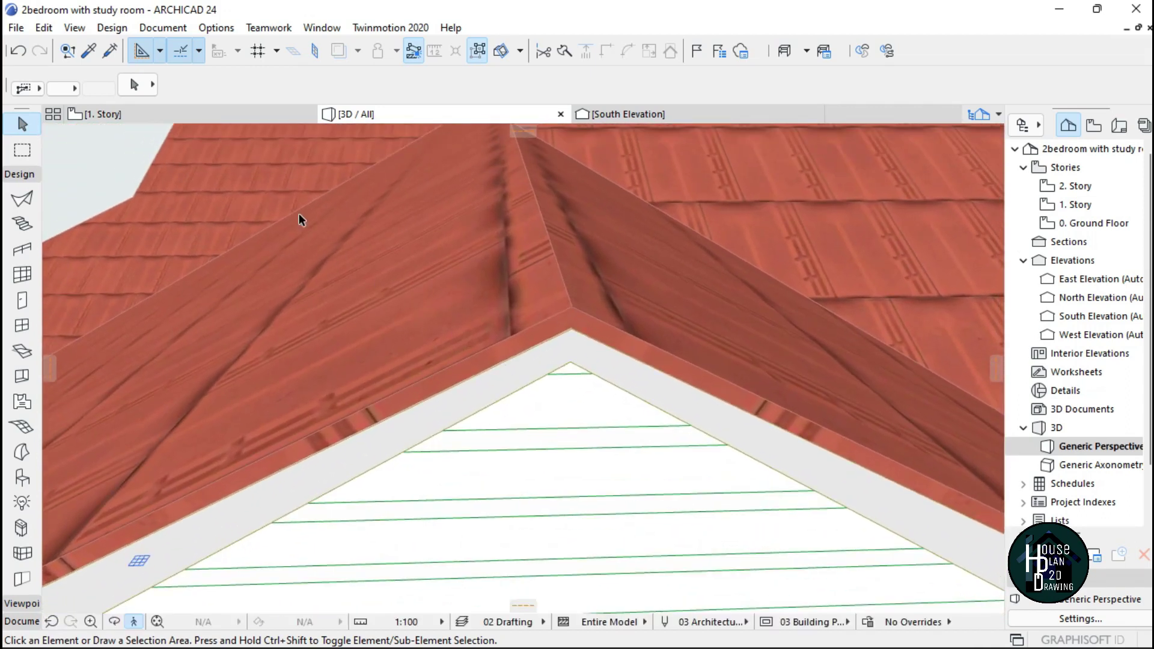
# - In the 1. Story plan, copy the front gable trim Morph from its lower end corner to the lower corner of the west gable's roof line
pyautogui.click(220, 111)
pyautogui.scroll(-10, 511, 247)
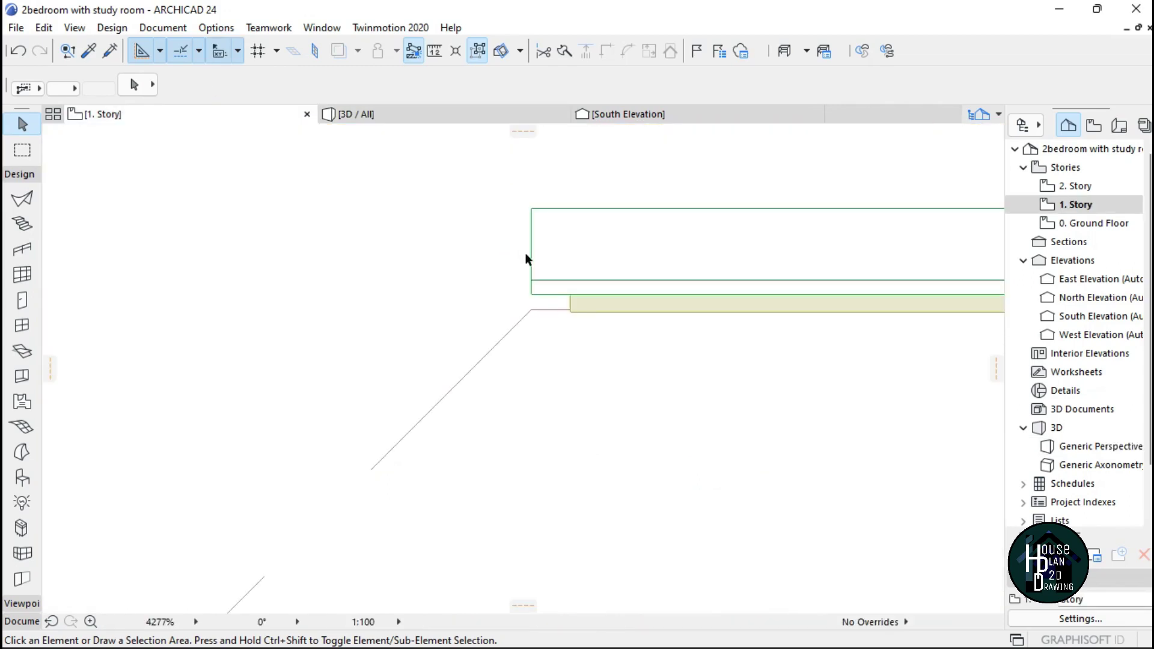
pyautogui.scroll(5, 981, 264)
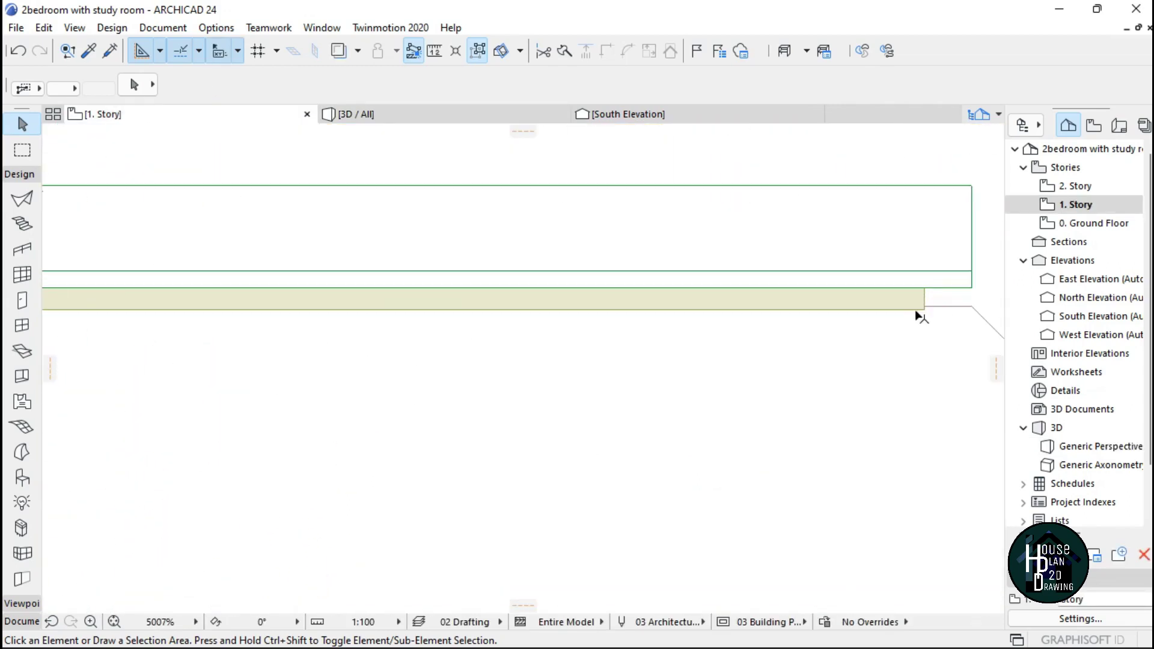
pyautogui.click(911, 307)
pyautogui.scroll(3, 830, 299)
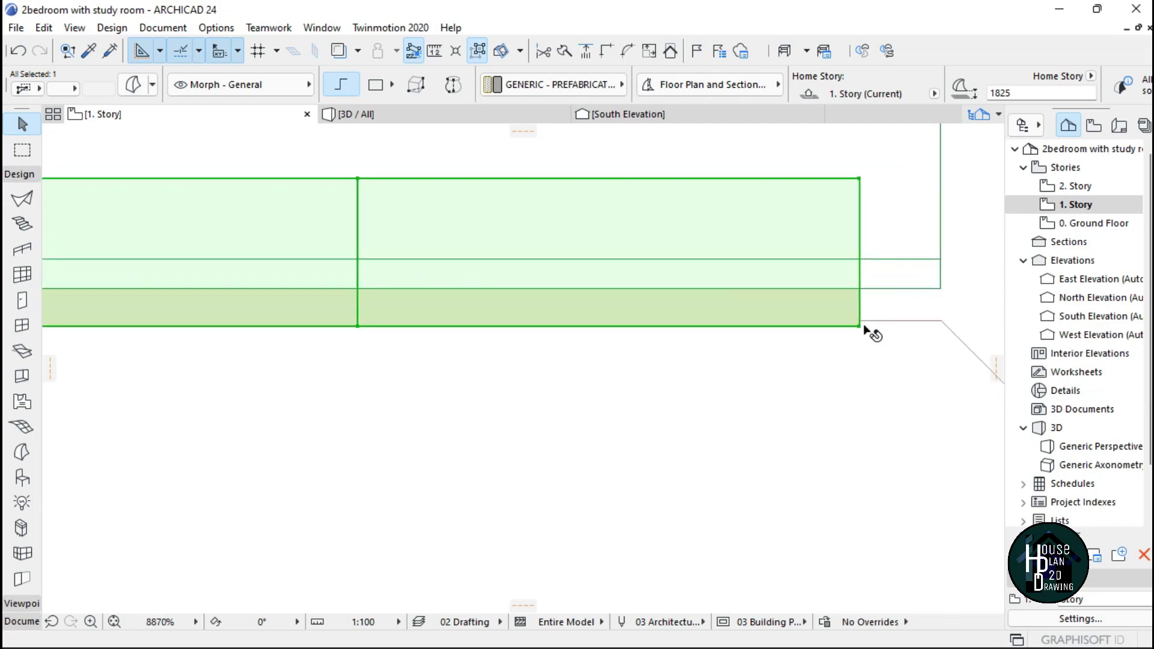
pyautogui.scroll(-4, 860, 340)
pyautogui.scroll(3, 868, 330)
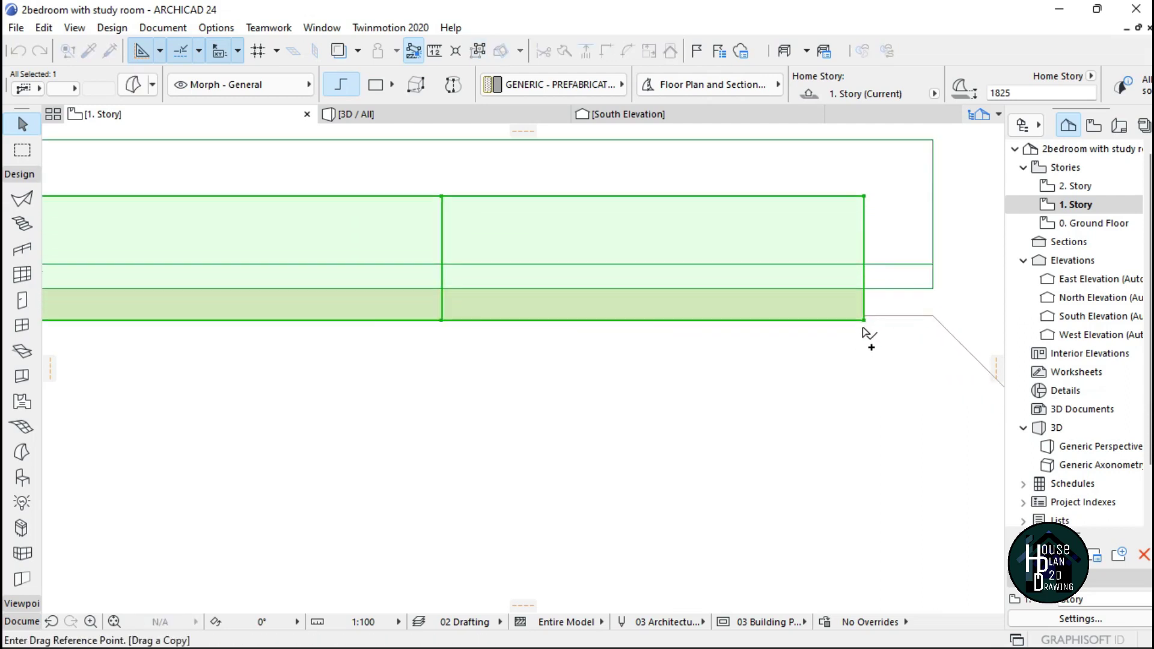
pyautogui.scroll(-2, 869, 322)
pyautogui.scroll(2, 882, 309)
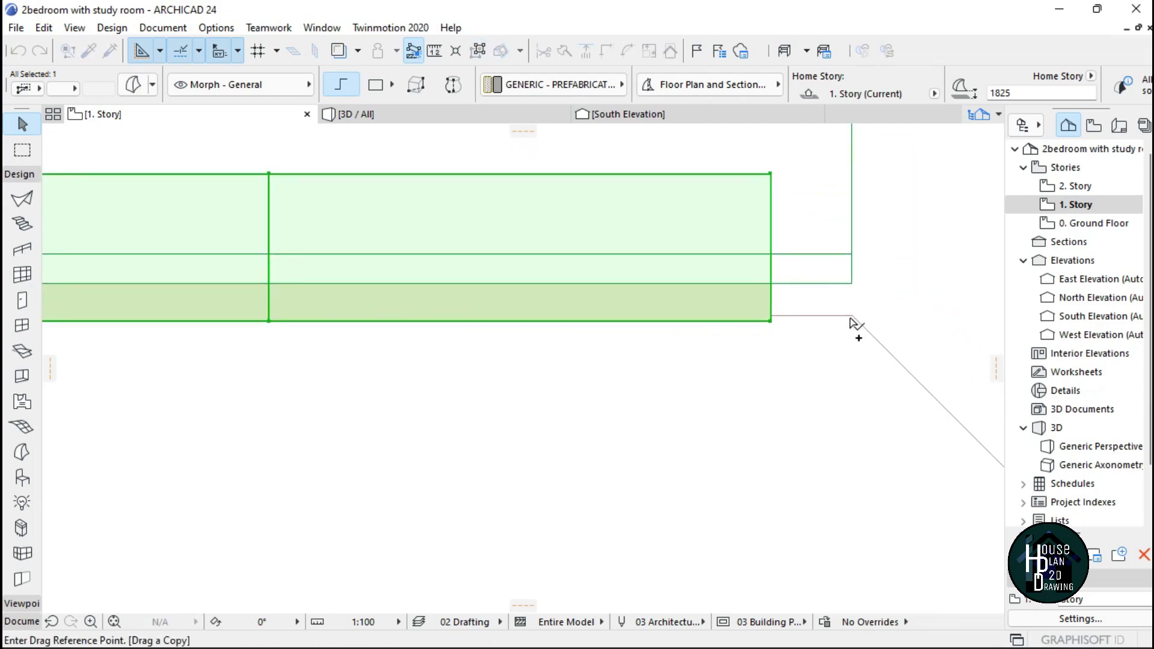
pyautogui.scroll(-6, 849, 346)
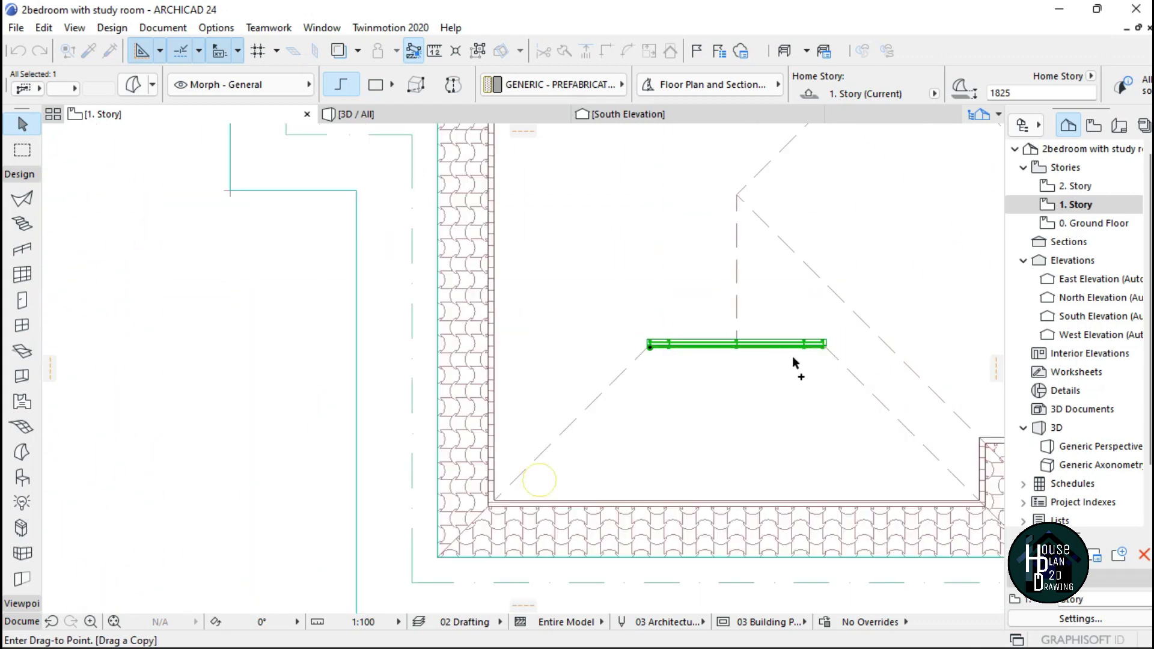
pyautogui.scroll(8, 697, 302)
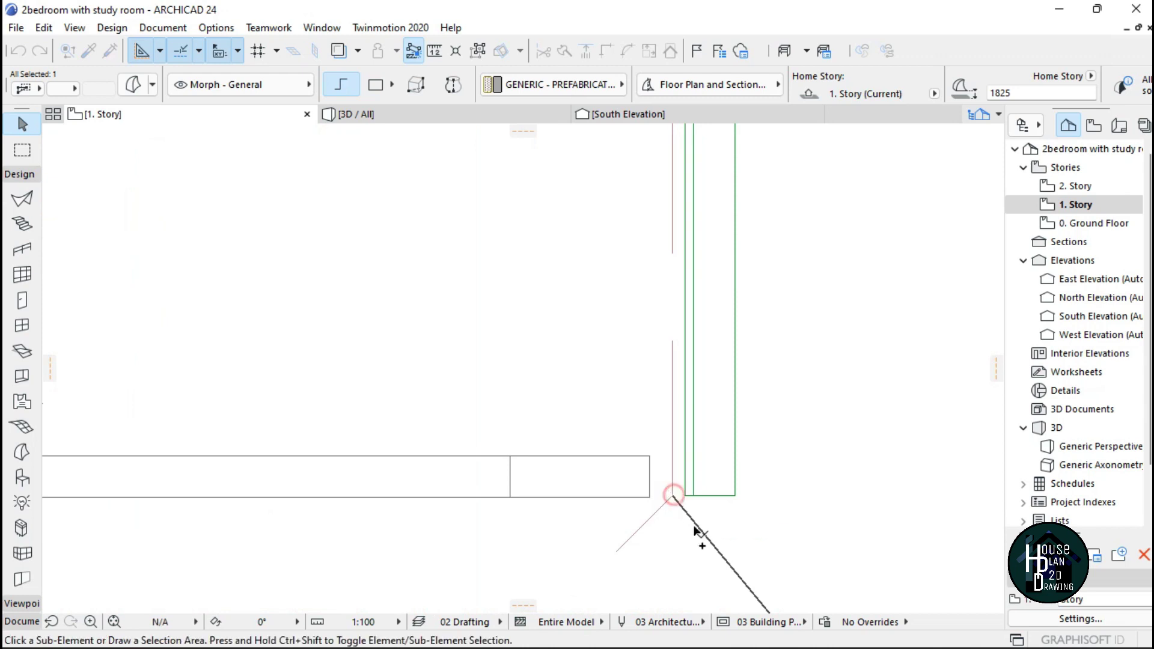
pyautogui.press('Escape')
# - Rotate the copied trim Morph 90° about its lower corner so it runs parallel to the west gable louver
pyautogui.hotkey('ctrl', 'e')
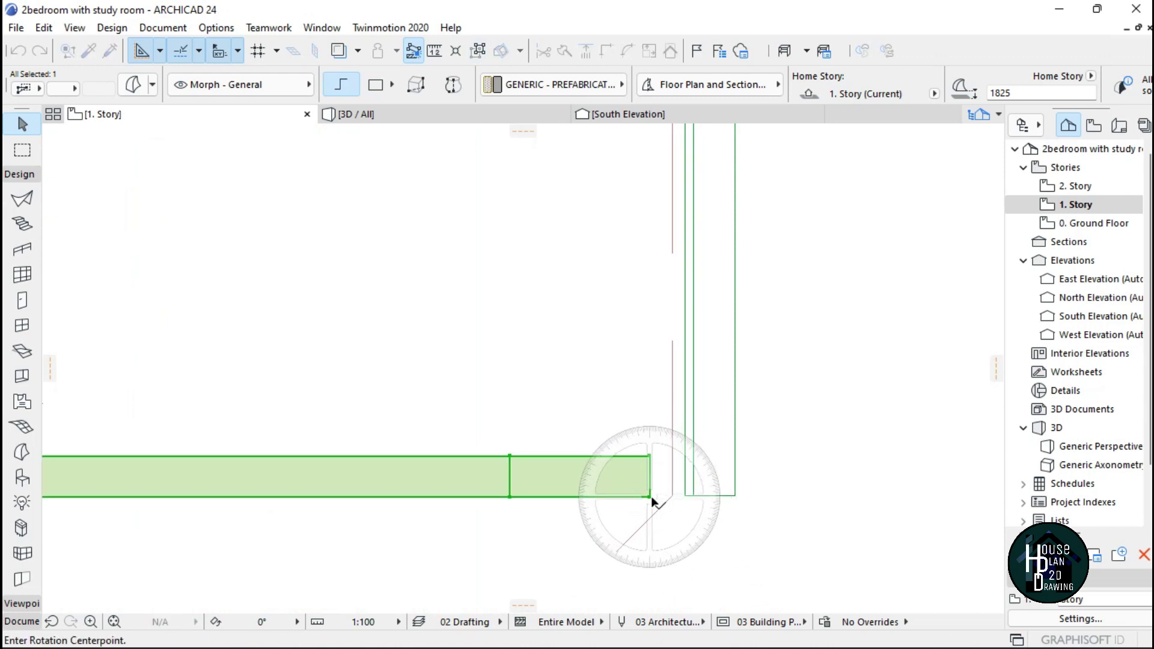
pyautogui.click(678, 496)
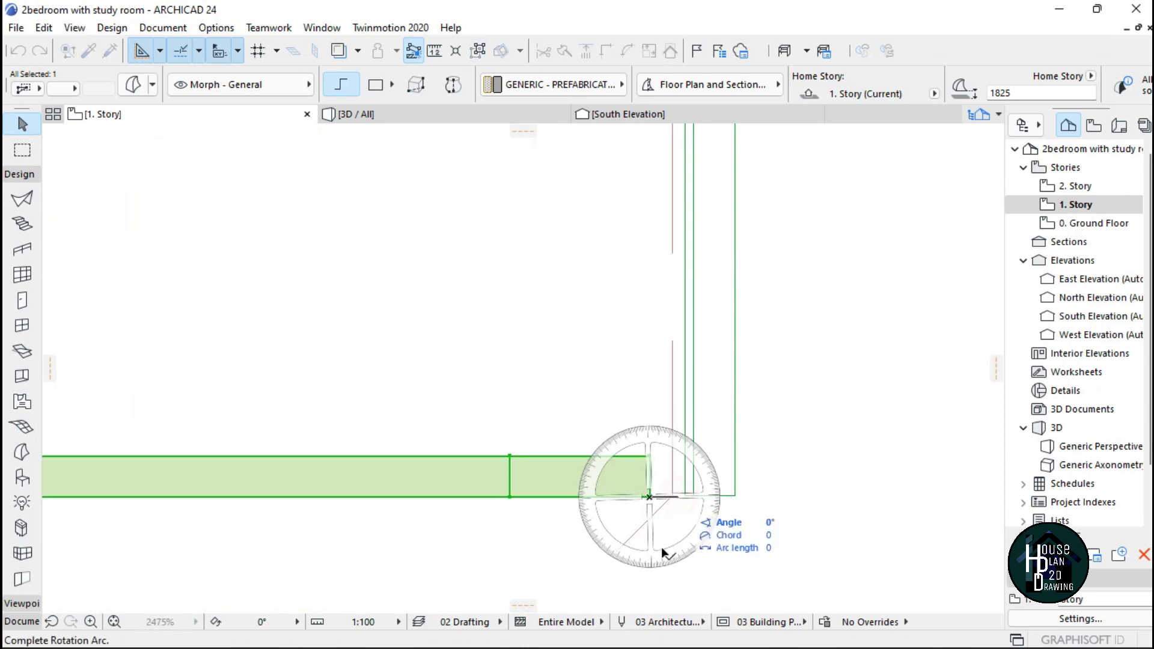
pyautogui.scroll(5, 662, 524)
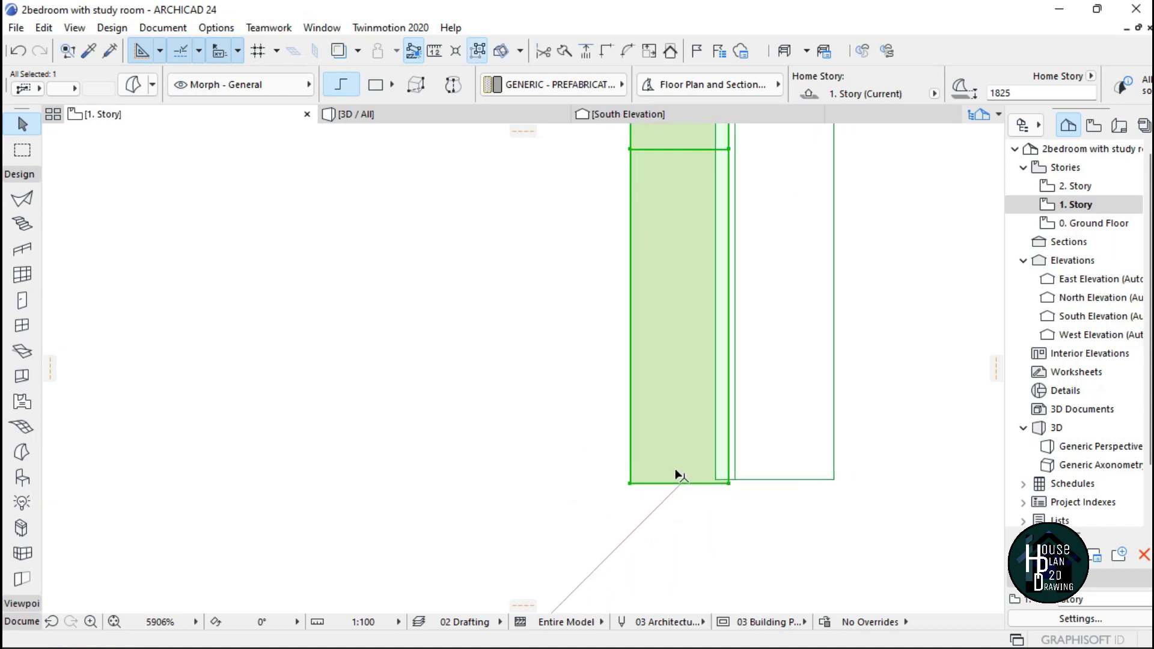
# - Move the rotated trim Morph from its lower outer corner so it lies over the west gable louver, just inside the roof edge line
pyautogui.hotkey('ctrl', 'd')
pyautogui.scroll(-5, 619, 397)
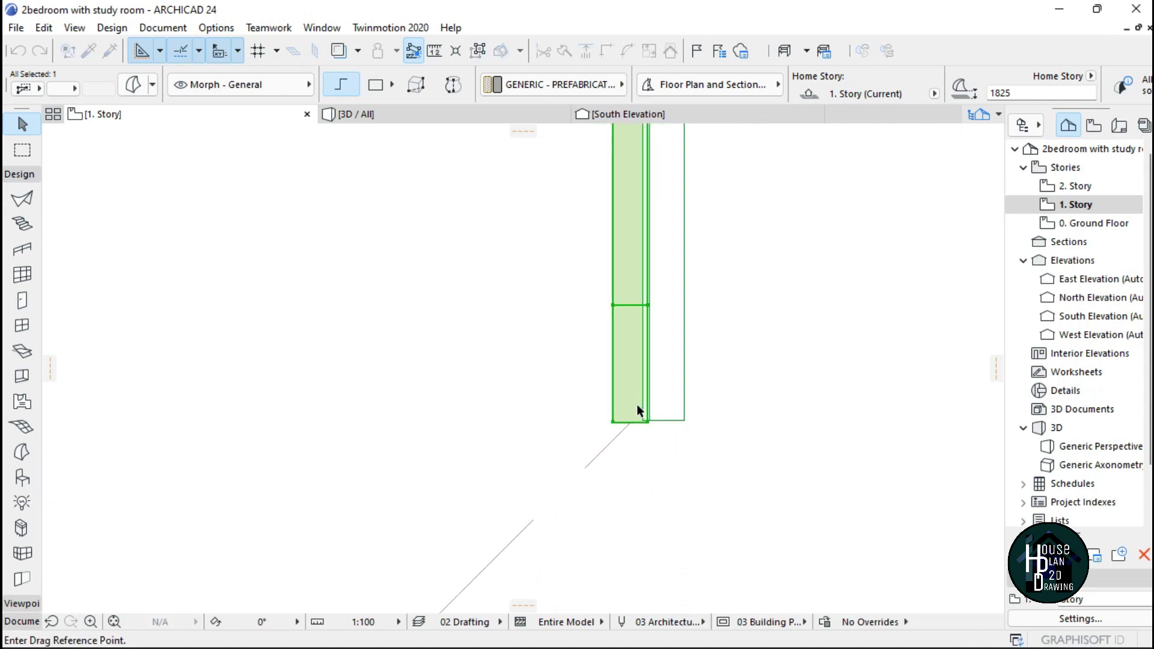
pyautogui.scroll(2, 631, 397)
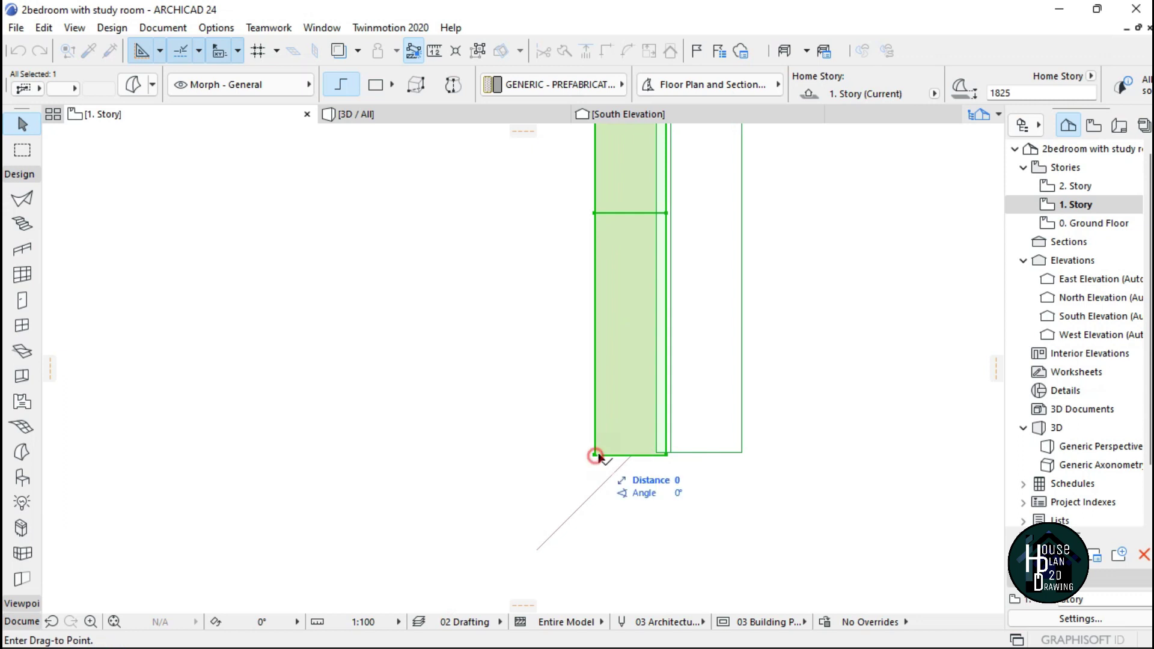
pyautogui.scroll(-7, 641, 455)
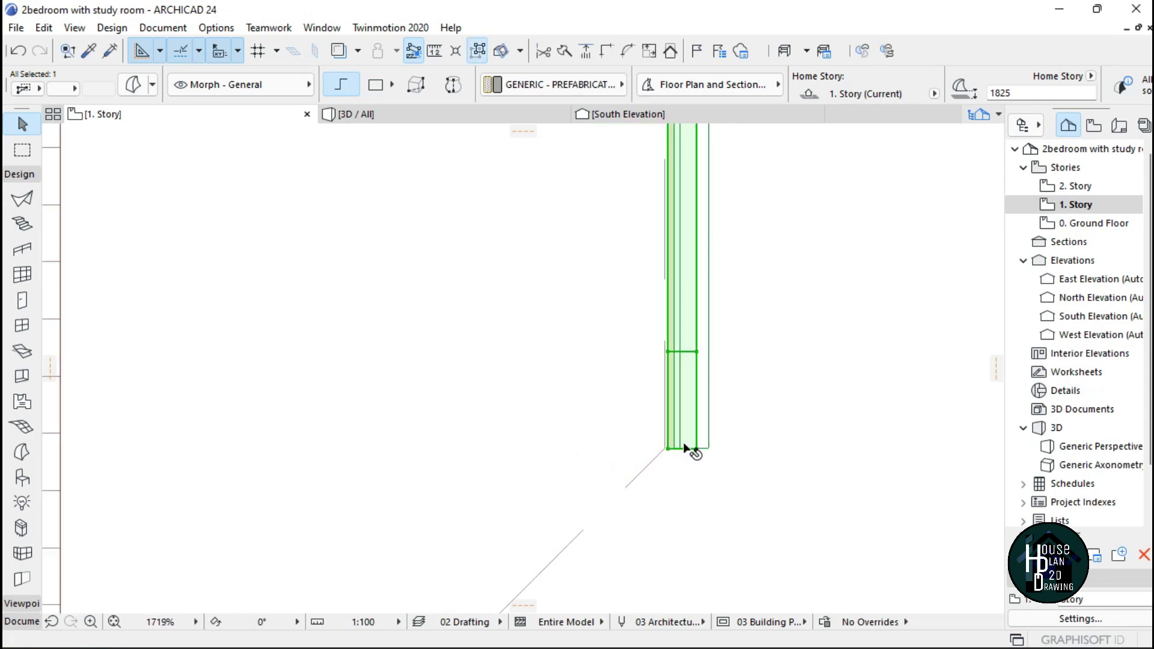
pyautogui.scroll(5, 680, 240)
pyautogui.scroll(-6, 670, 230)
pyautogui.scroll(-2, 672, 222)
pyautogui.click(687, 308)
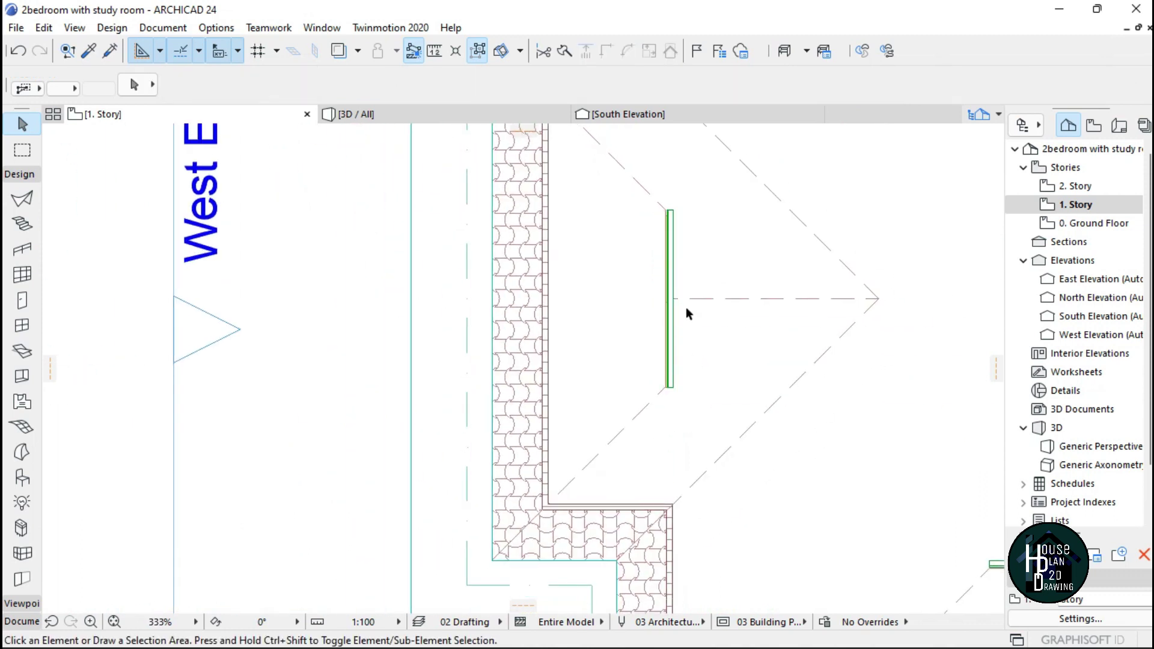
# - Examine the copied trim in 3D around the west gable, comparing its height and alignment with the louver and roof edge
pyautogui.click(429, 115)
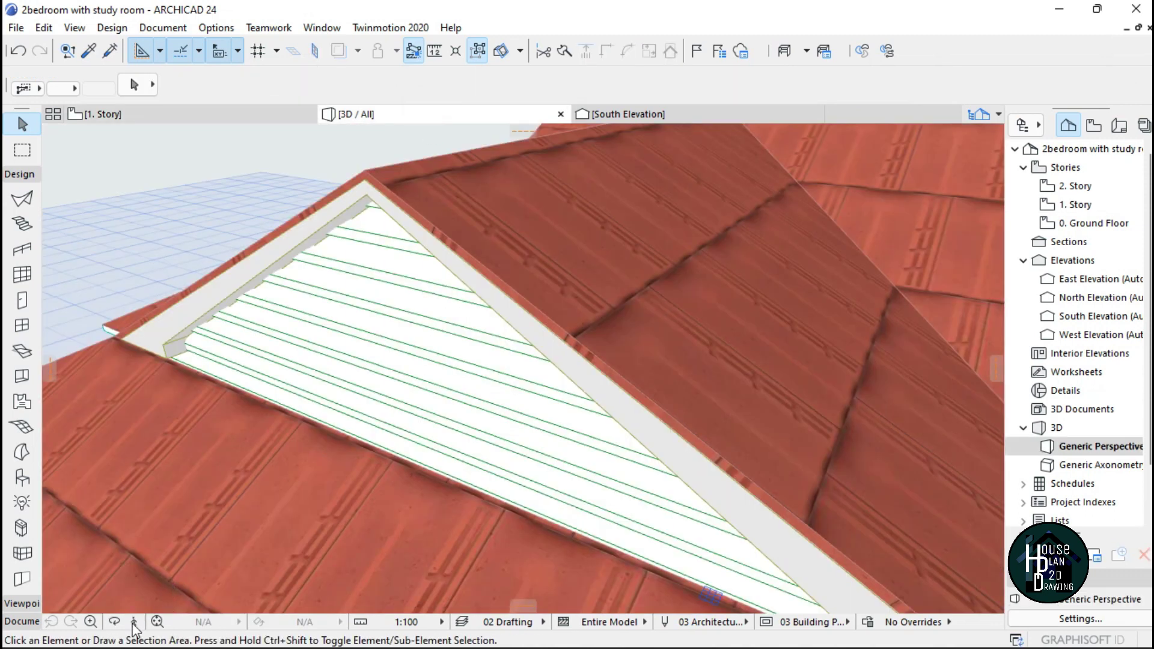
pyautogui.click(133, 623)
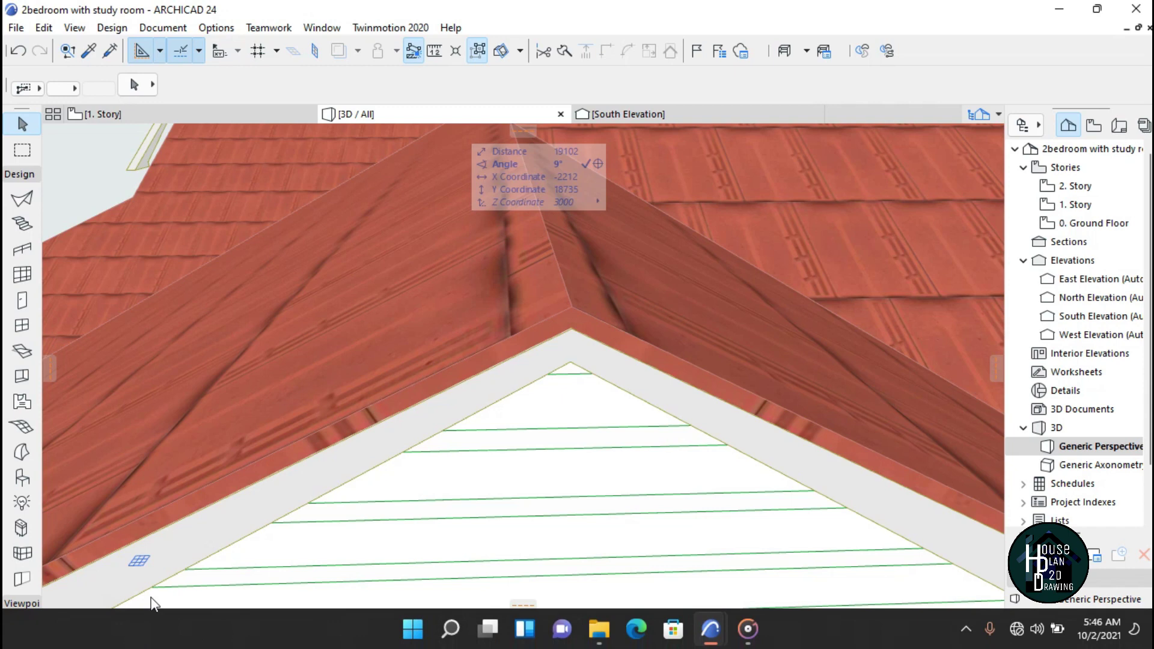
pyautogui.click(137, 622)
pyautogui.press('Down')
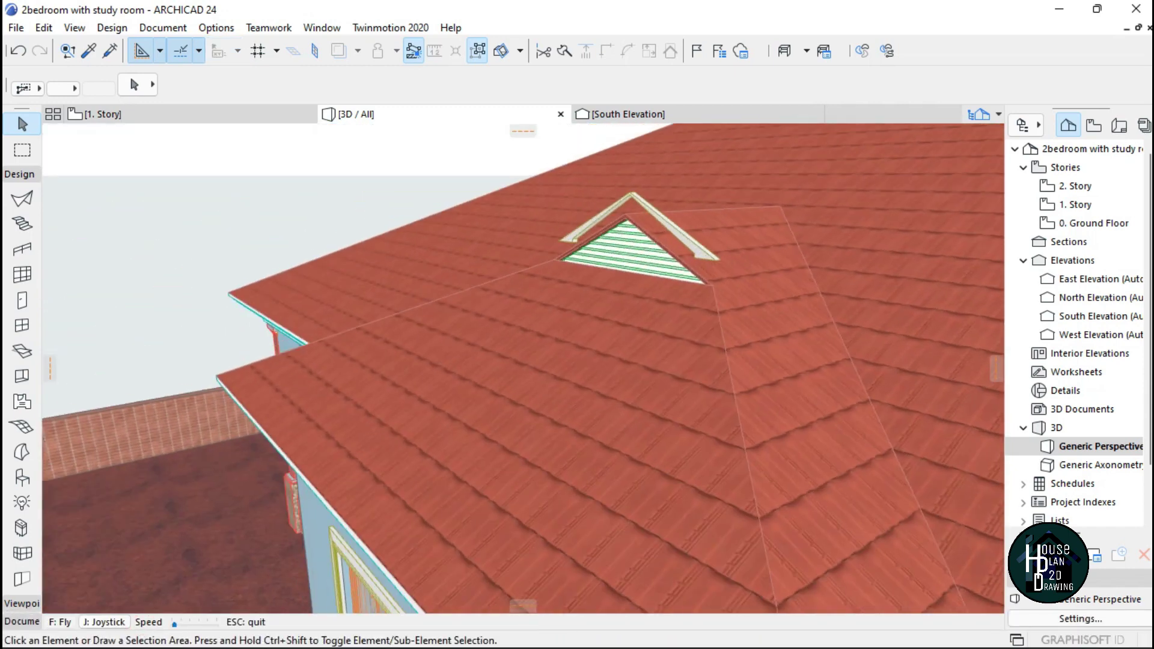
pyautogui.press('Up')
pyautogui.press('Left')
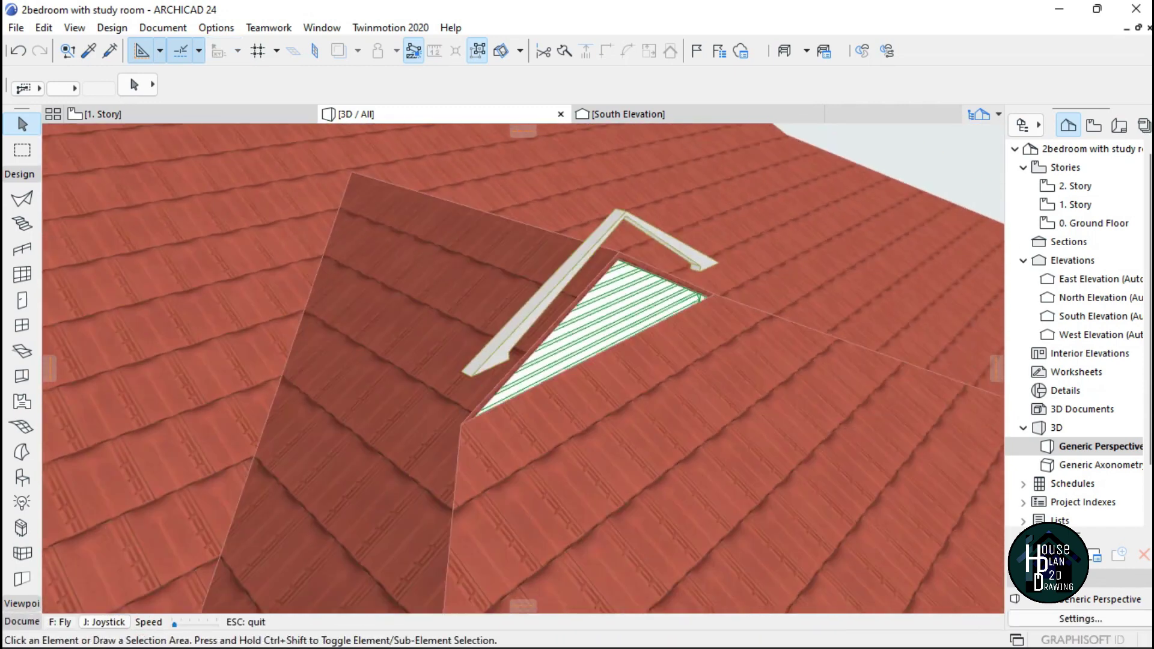
pyautogui.press('Right')
pyautogui.press('Right')
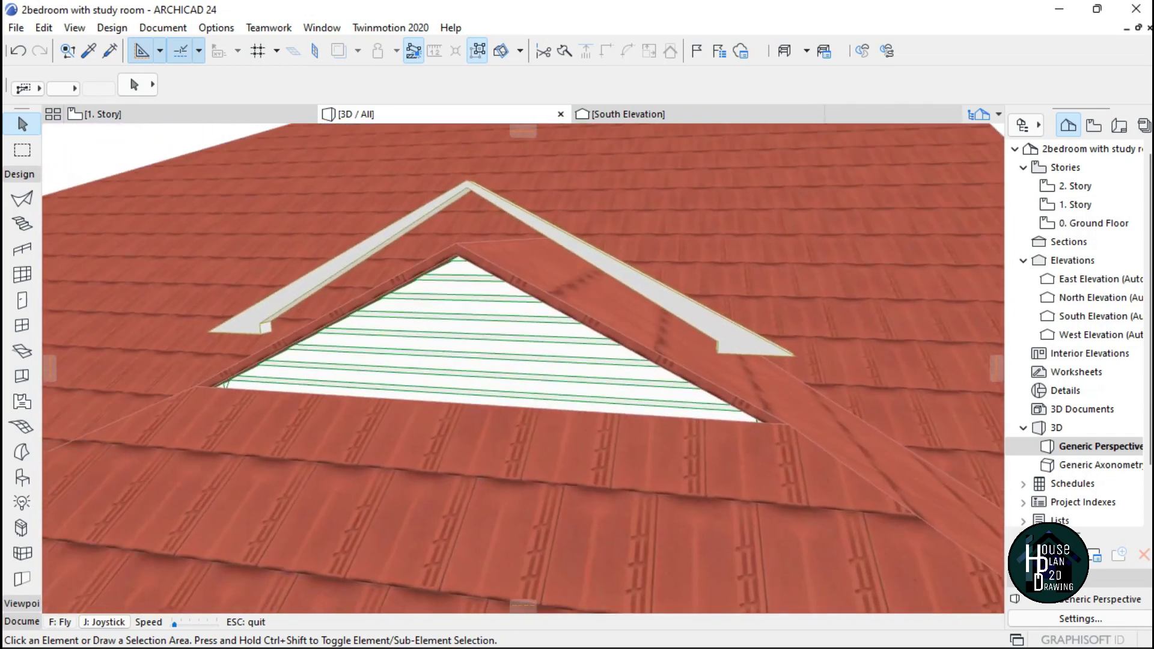
pyautogui.press('Down')
pyautogui.press('Left')
pyautogui.press('Escape')
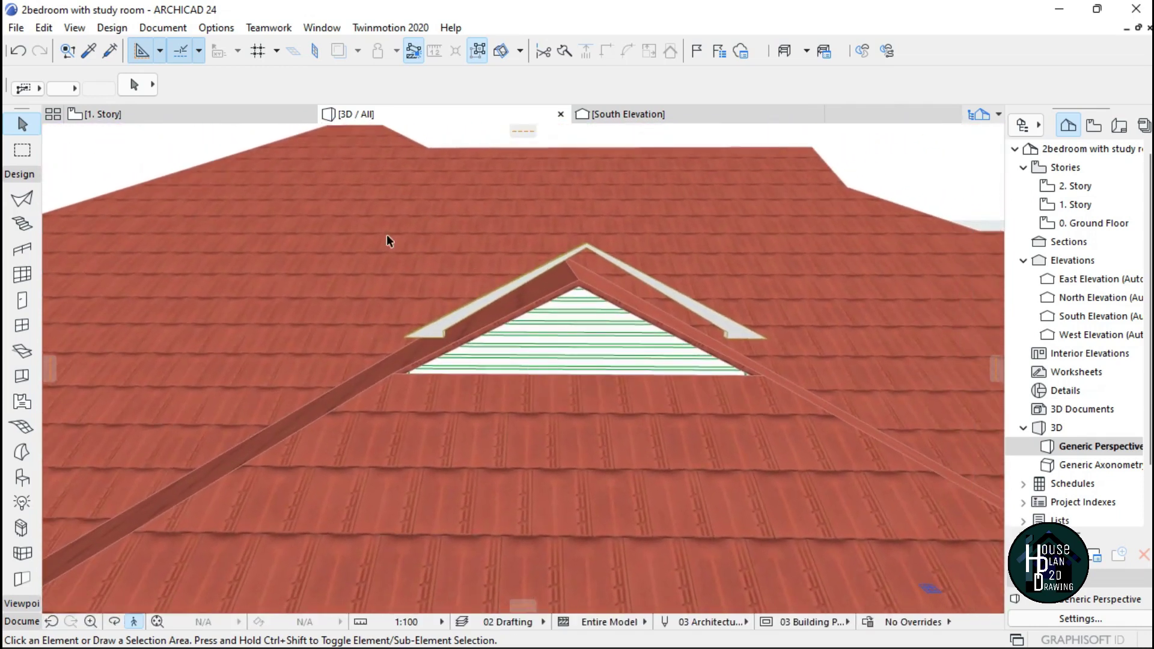
# - In the West Elevation, move the gable trim Morph straight down at 90° until its base is level with the louver's base
pyautogui.doubleClick(1129, 319)
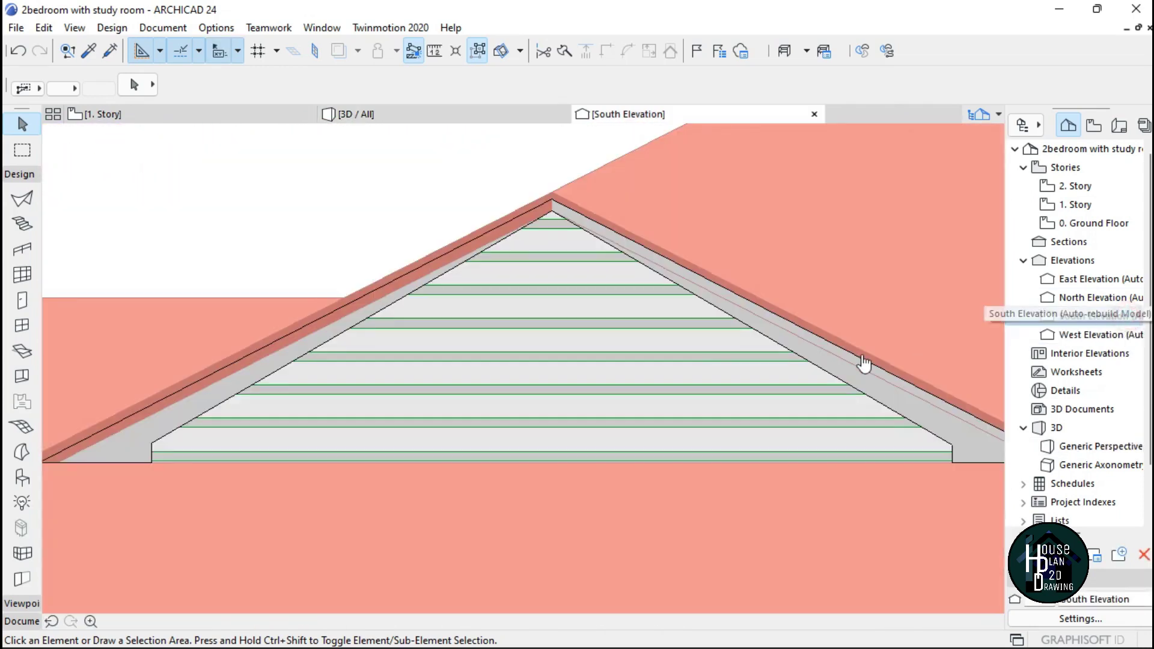
pyautogui.scroll(-10, 625, 282)
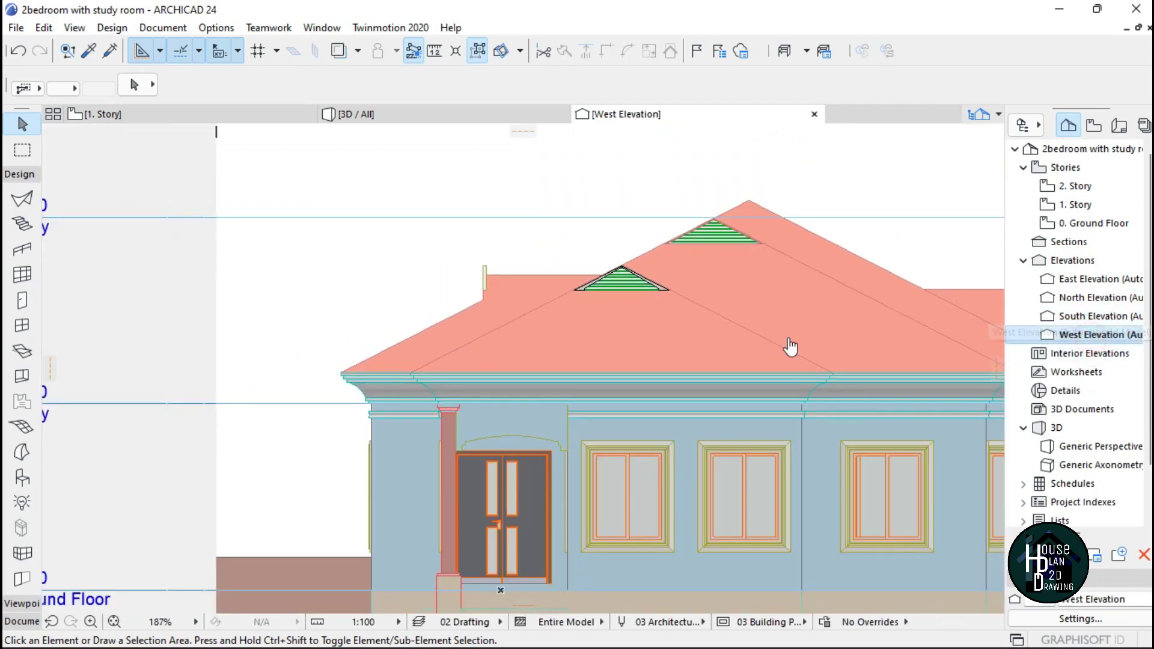
pyautogui.scroll(-5, 540, 312)
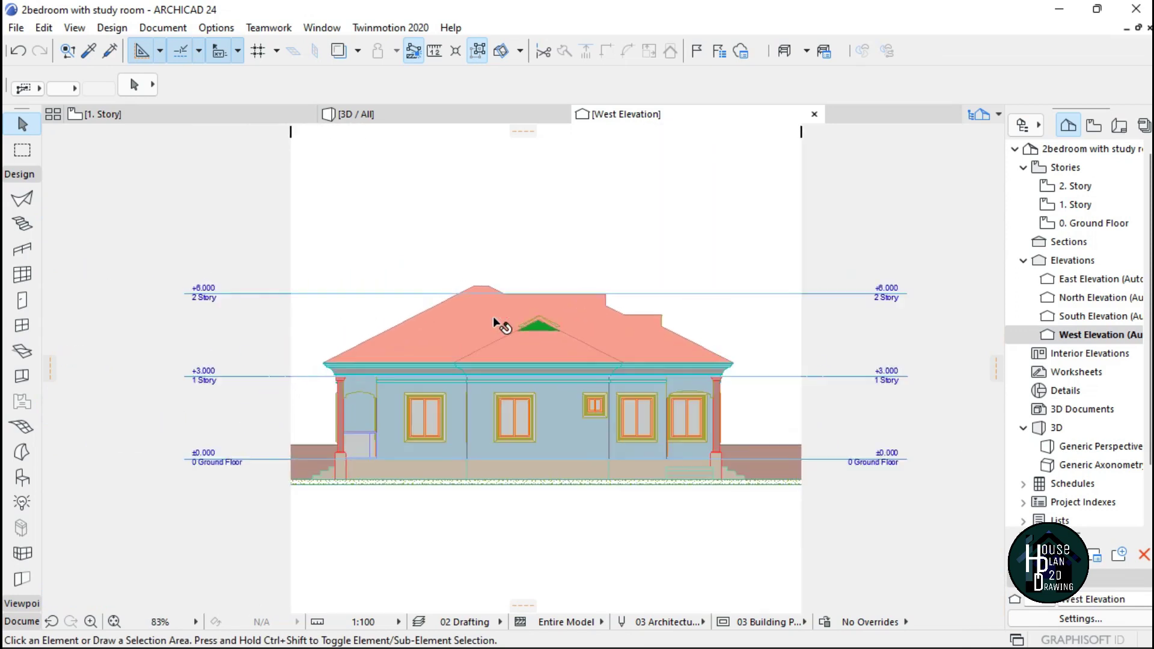
pyautogui.scroll(8, 604, 324)
pyautogui.scroll(6, 604, 325)
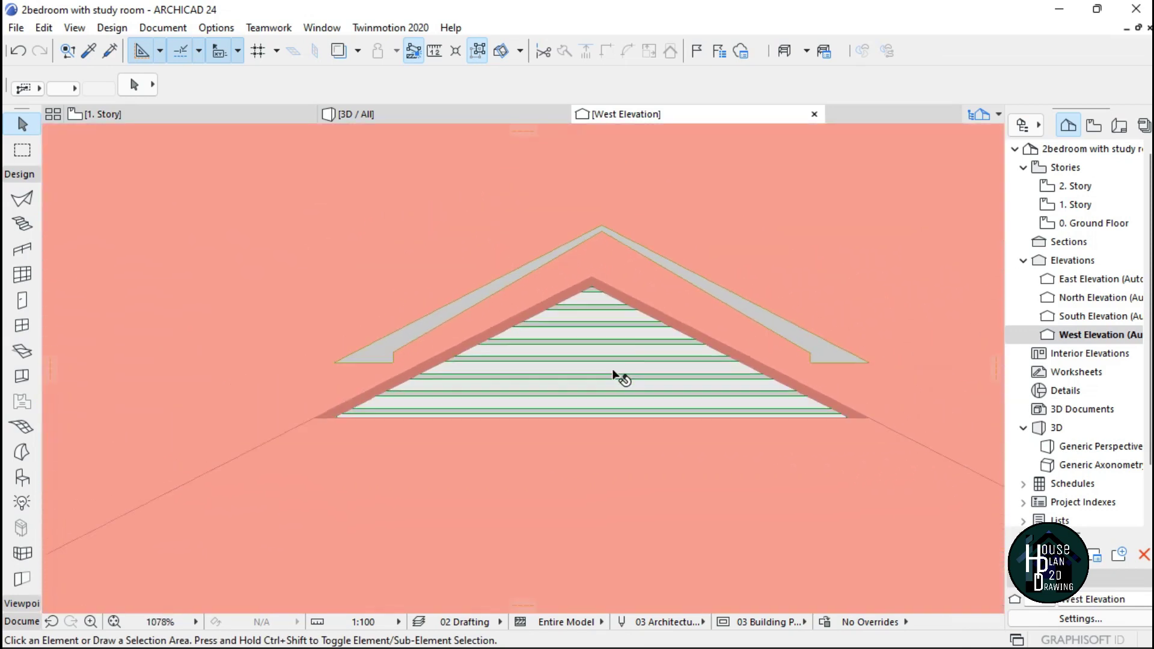
pyautogui.scroll(2, 333, 378)
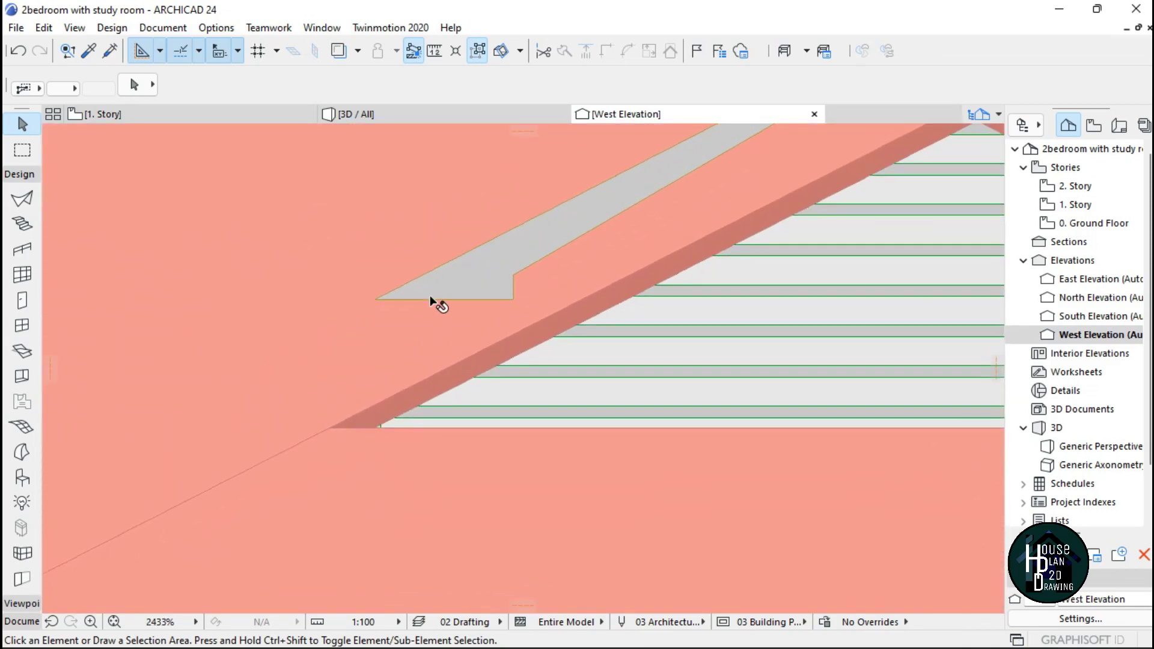
pyautogui.scroll(2, 371, 355)
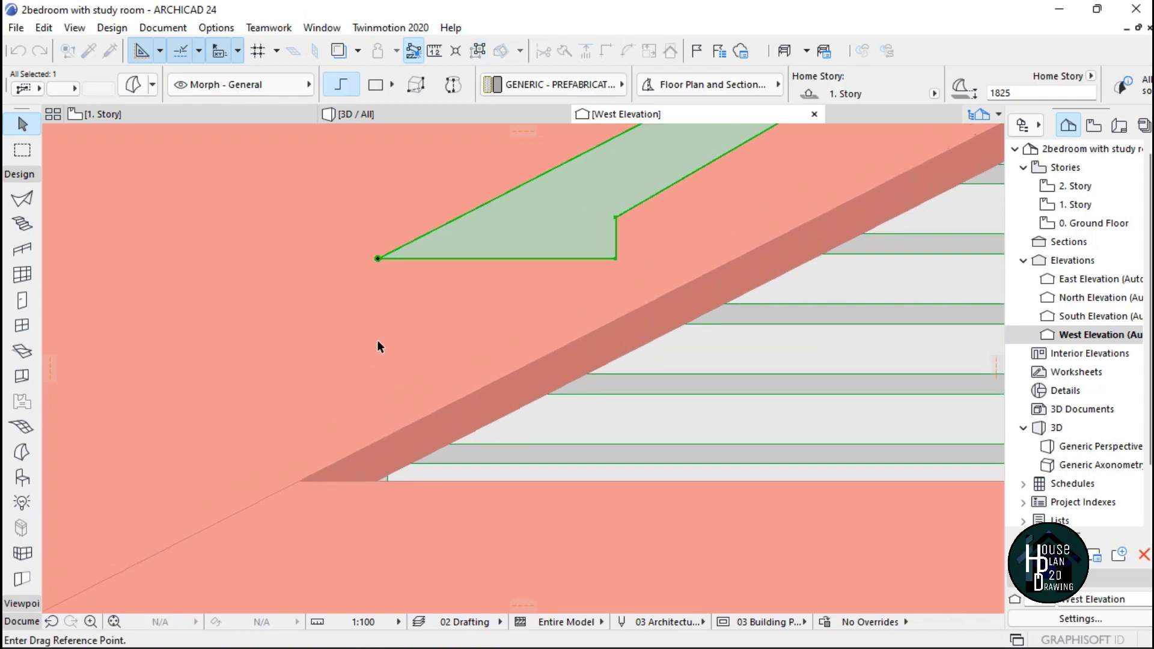
pyautogui.click(615, 258)
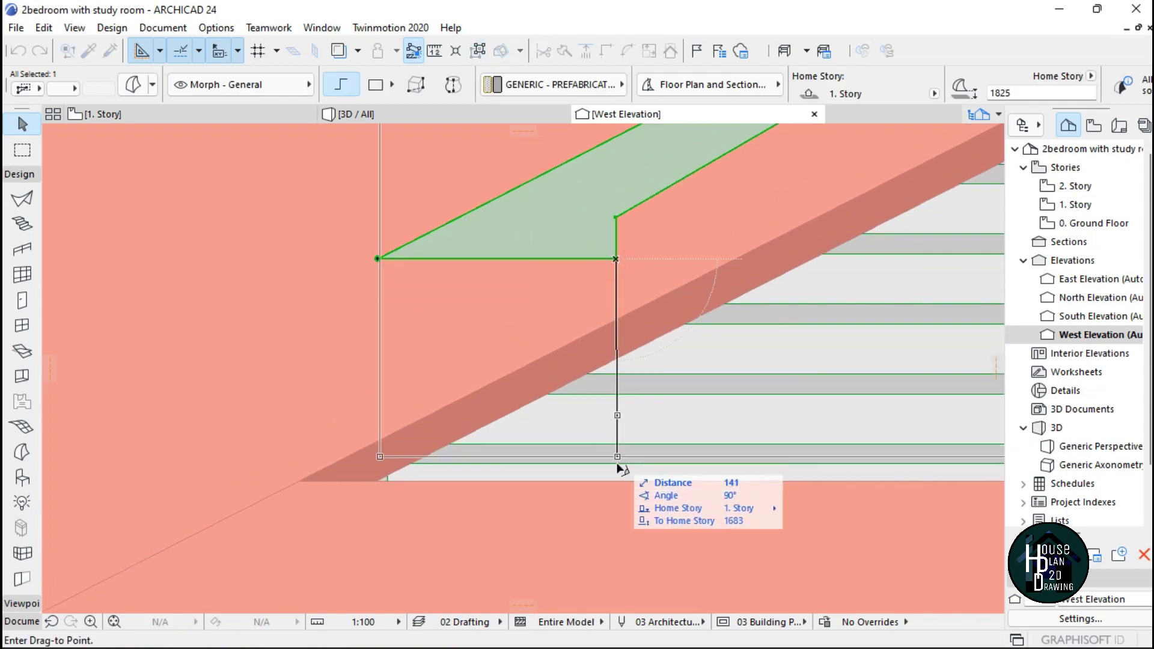
pyautogui.click(439, 450)
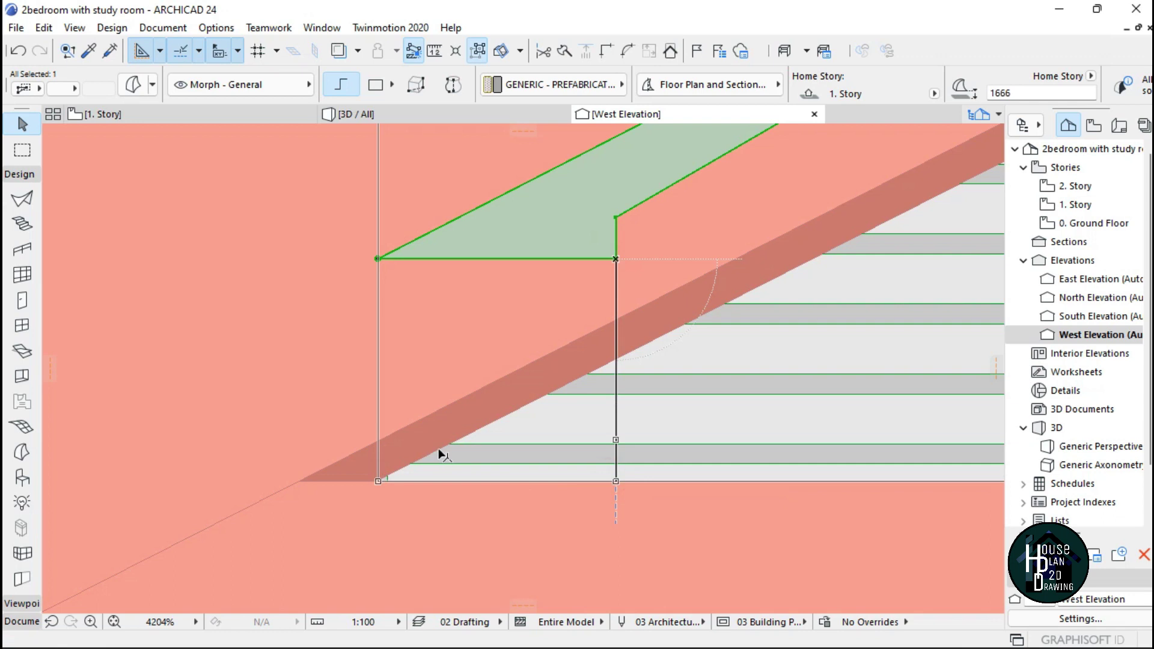
# - Move the west gable trim Morph horizontally so its inner peak aligns with the inner peak of the roof edge
pyautogui.scroll(-5, 484, 355)
pyautogui.scroll(3, 548, 307)
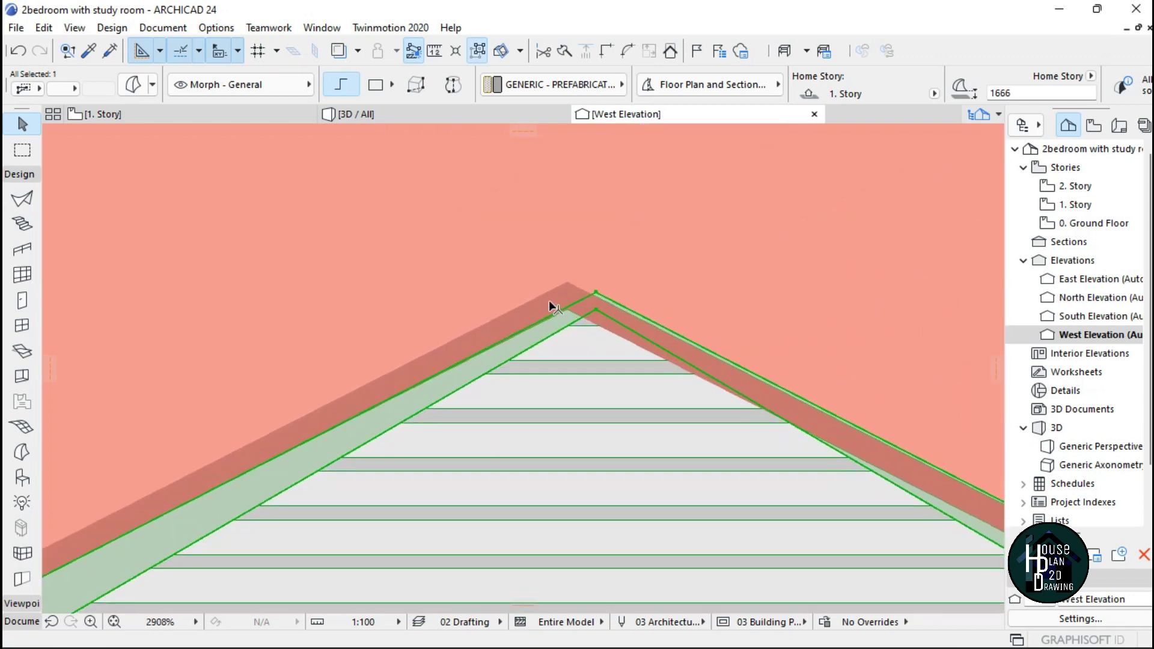
pyautogui.hotkey('ctrl', 'd')
pyautogui.scroll(1, 631, 336)
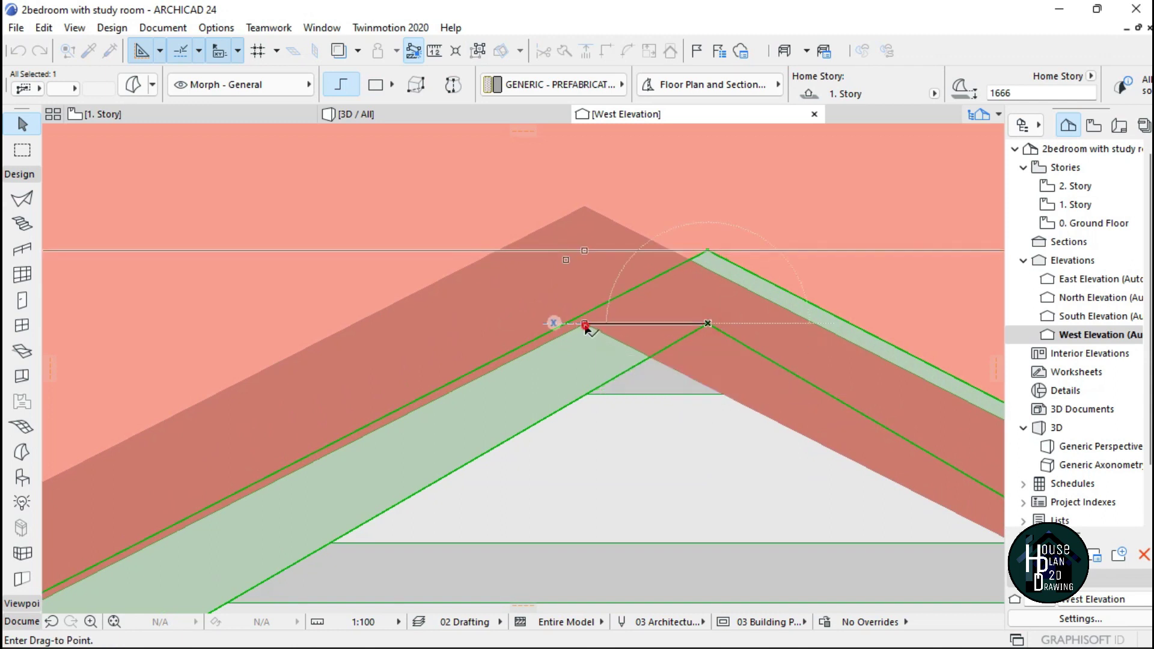
pyautogui.click(618, 356)
pyautogui.scroll(-12, 607, 312)
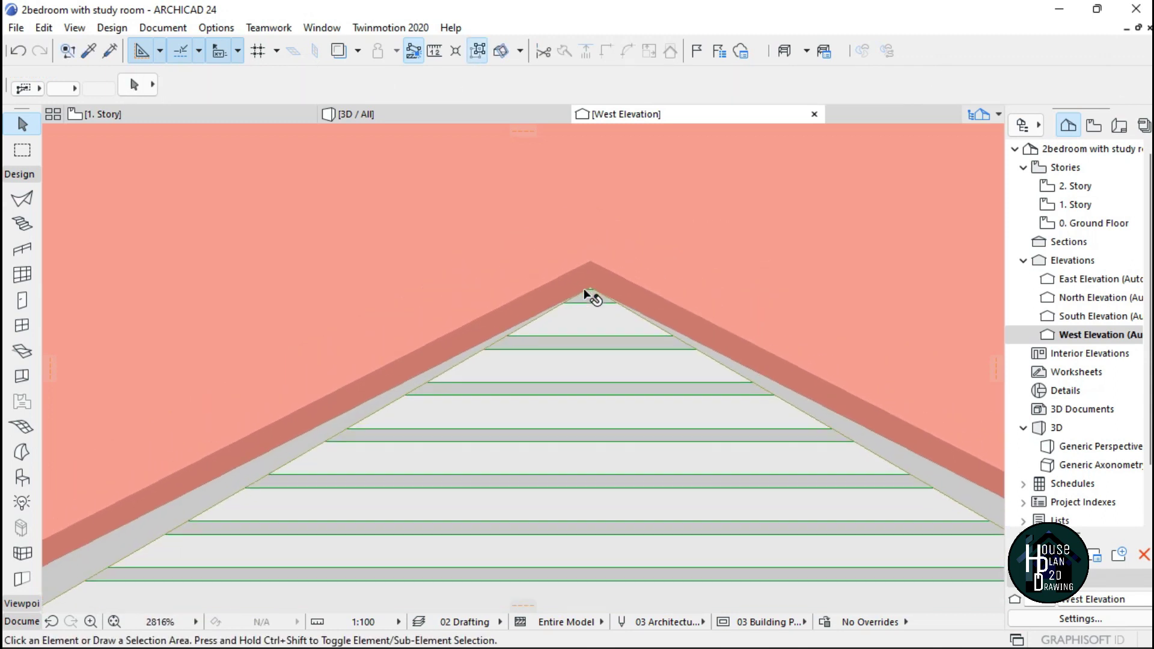
# - Check the realigned west gable trim in 3D, looking at how it sits under the roof edge
pyautogui.click(360, 114)
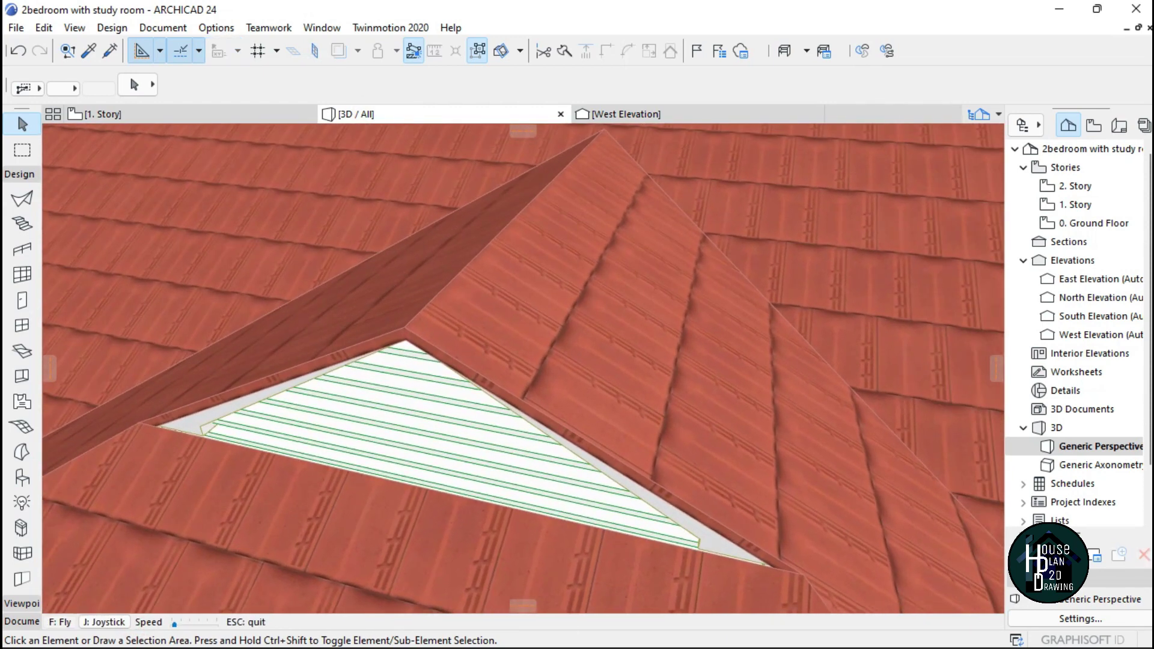
pyautogui.press('Up')
pyautogui.click(523, 368)
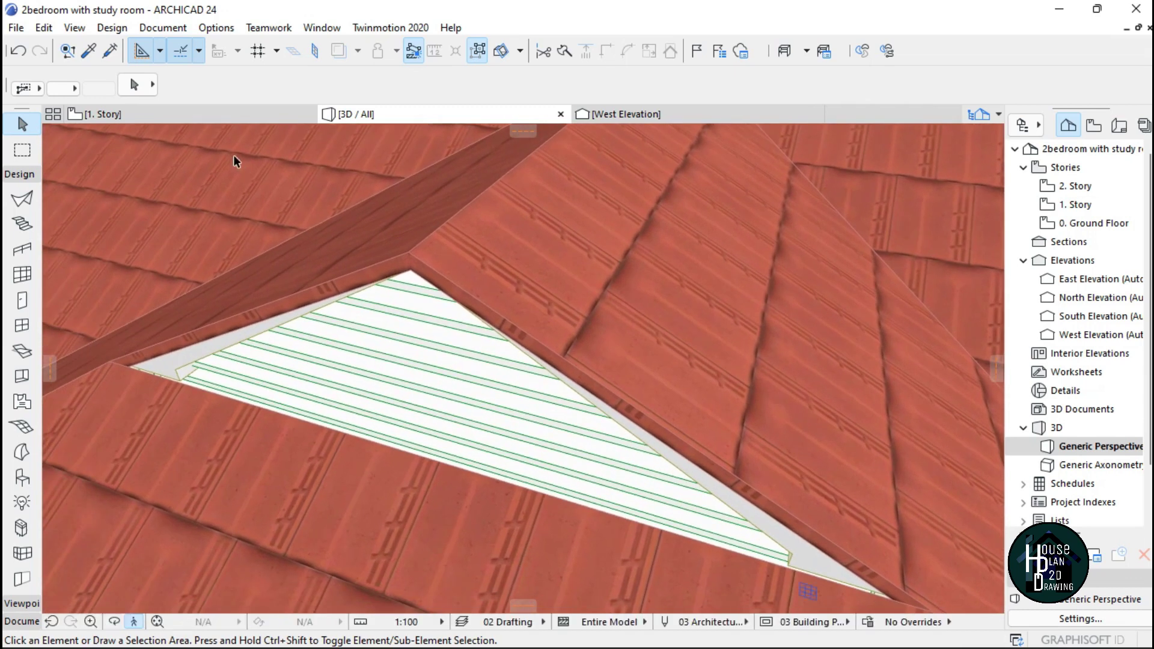
# - In the 1. Story plan, move the west gable trim Morph horizontally outward until its outer face stands slightly past the roof edge line
pyautogui.click(196, 114)
pyautogui.scroll(-5, 709, 262)
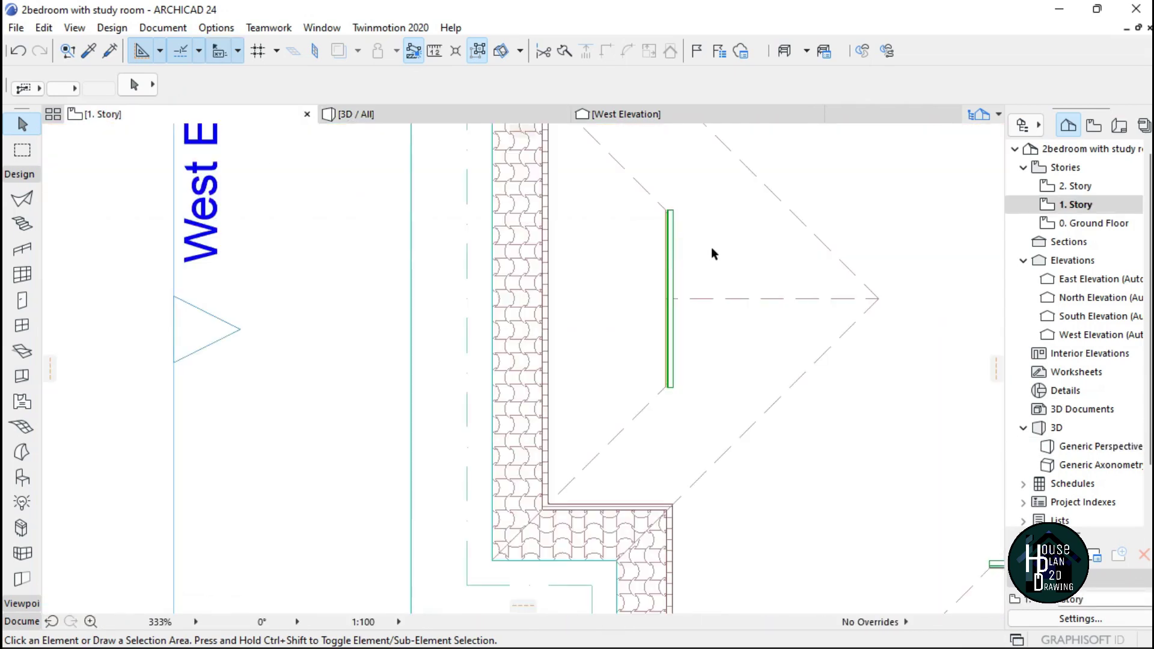
pyautogui.scroll(2, 712, 247)
pyautogui.scroll(15, 695, 293)
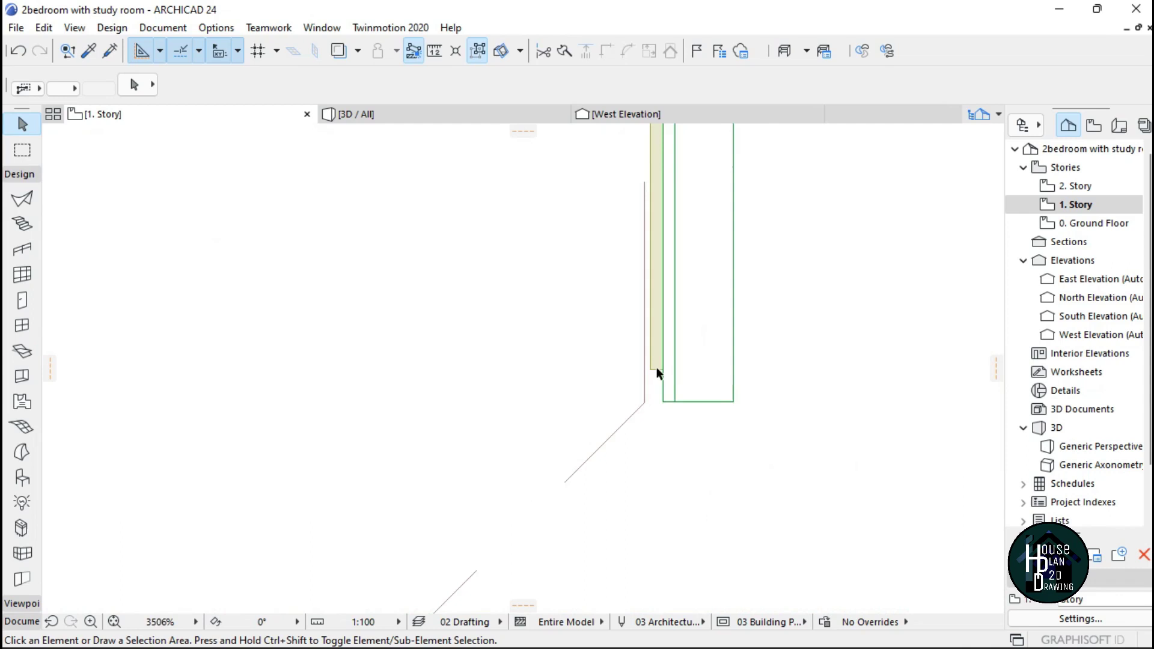
pyautogui.scroll(1, 649, 356)
pyautogui.click(652, 355)
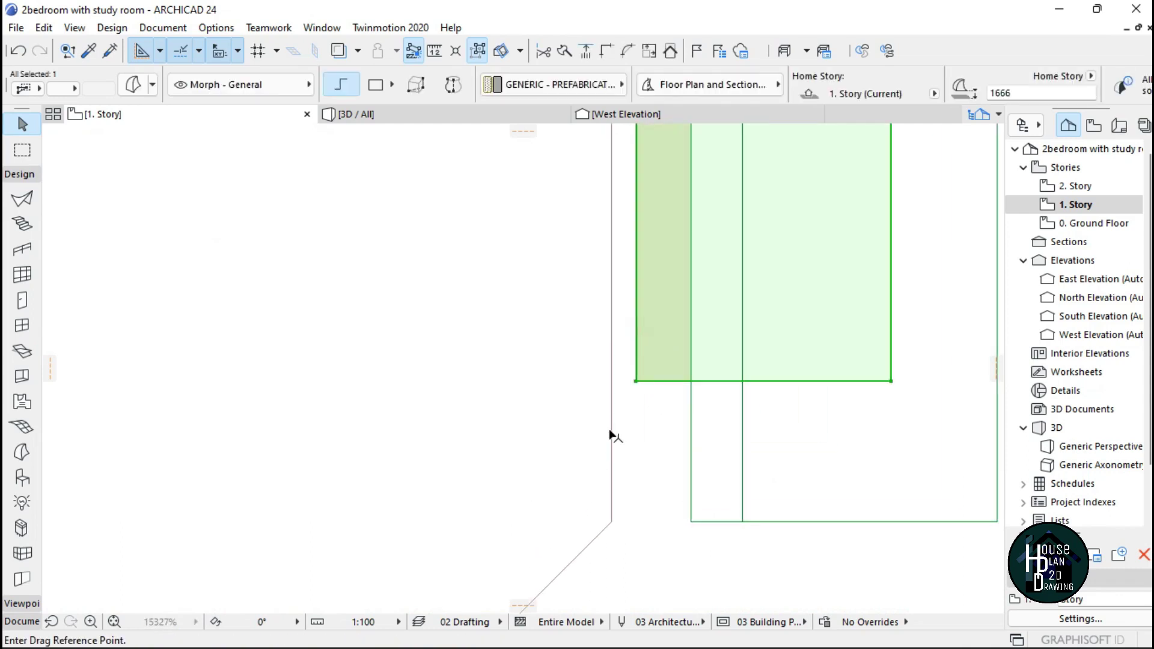
pyautogui.click(636, 381)
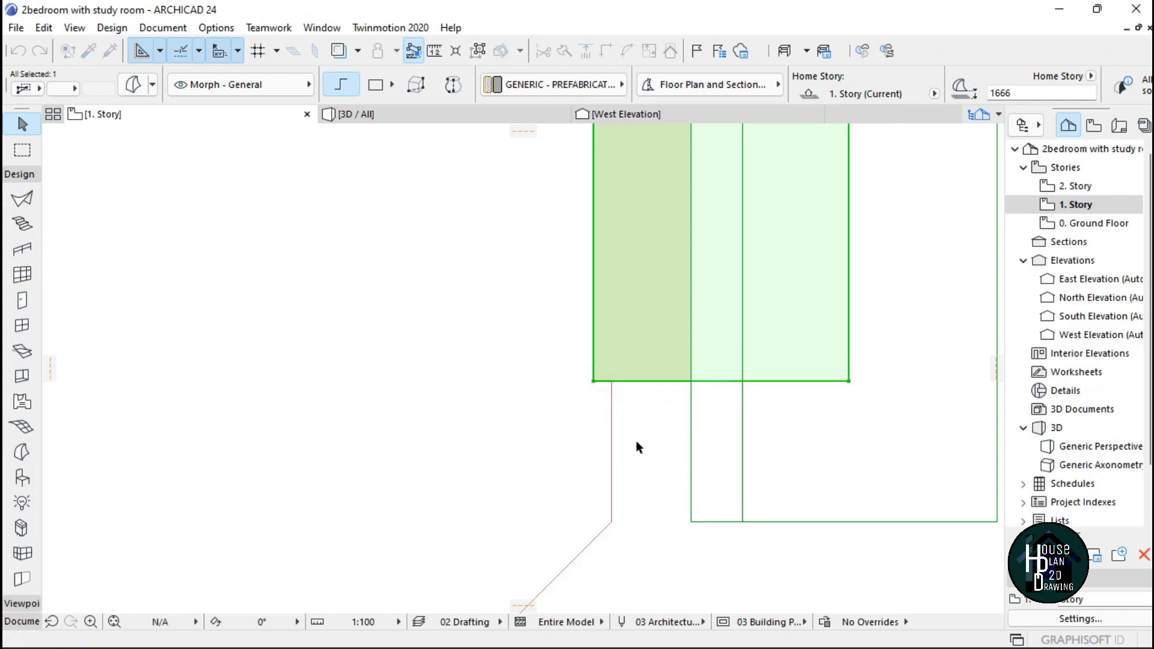
pyautogui.press('Escape')
# - Examine the west gable trim in 3D and compare it with the trim fitted under the lower front gable's roof edge
pyautogui.click(401, 118)
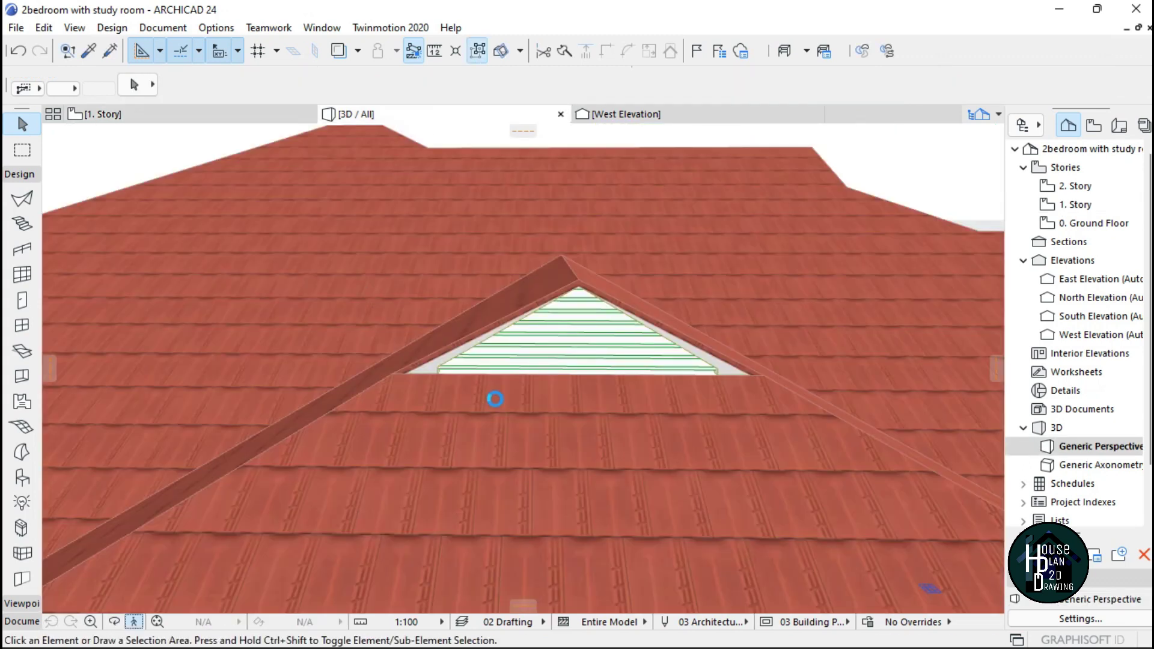
pyautogui.keyDown('shift'); pyautogui.moveTo(495, 399); pyautogui.dragTo(354, 466, button='middle'); pyautogui.keyUp('shift')
pyautogui.keyDown('shift'); pyautogui.moveTo(138, 626); pyautogui.dragTo(312, 415, button='middle'); pyautogui.keyUp('shift')
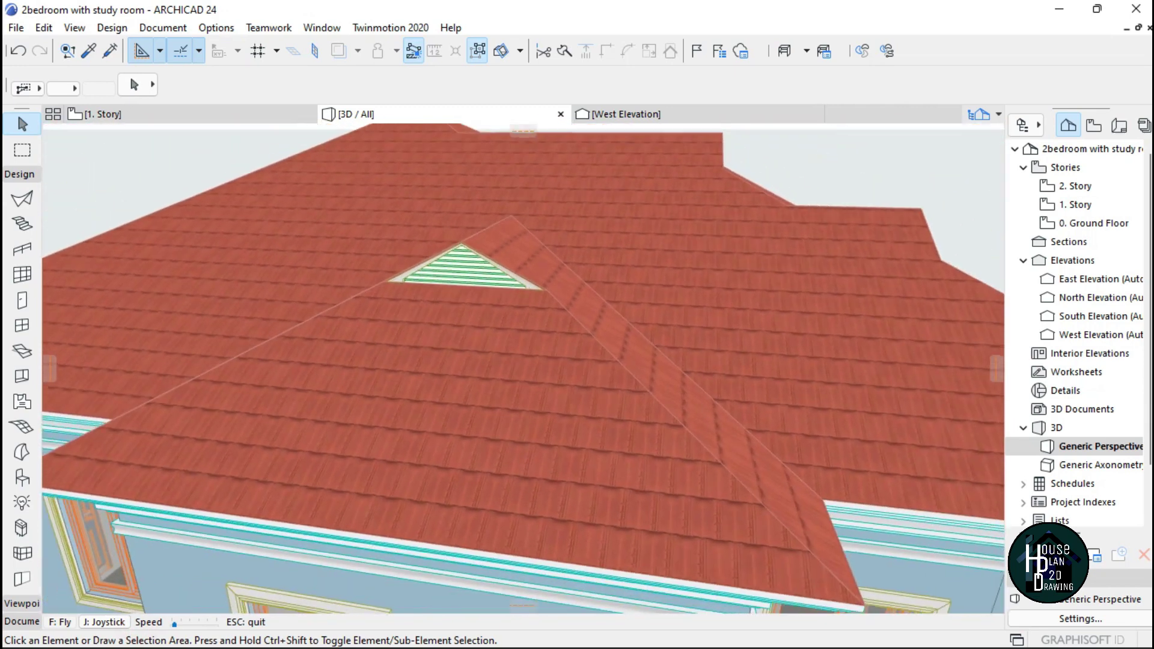
pyautogui.press('Up')
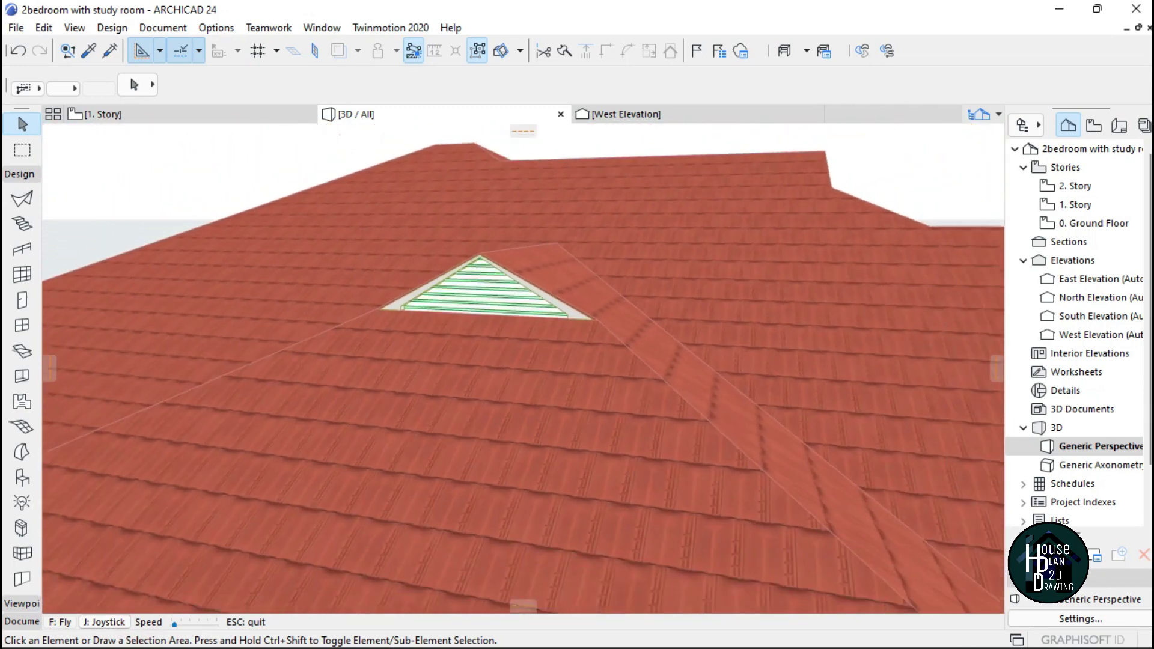
pyautogui.press('Right')
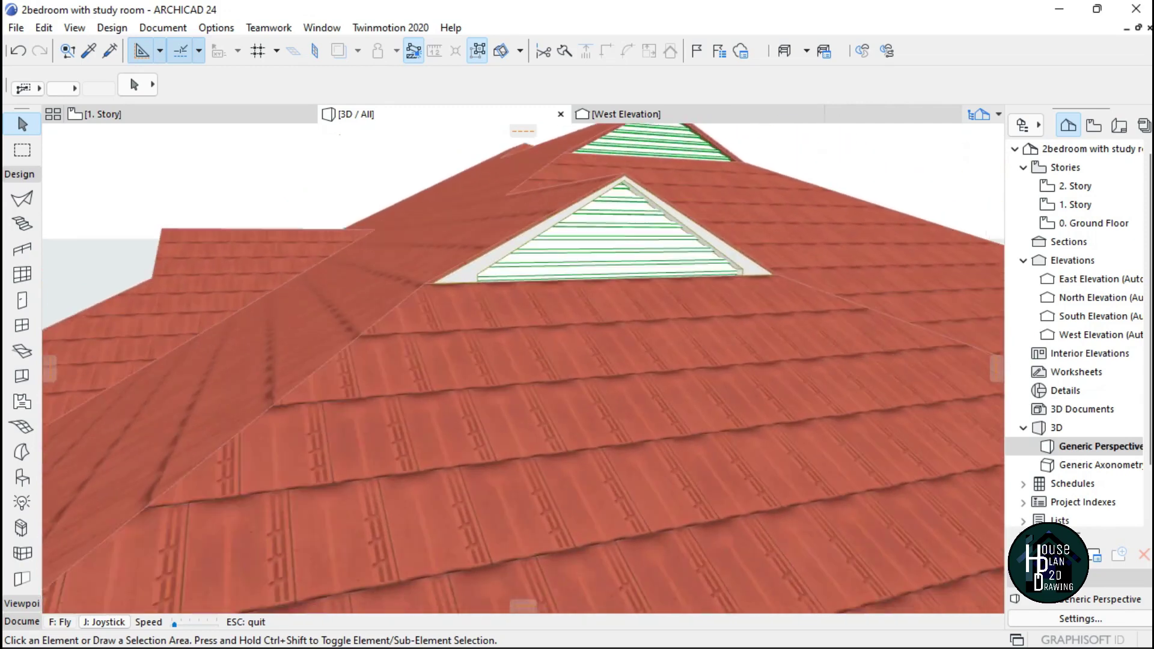
pyautogui.press('Up')
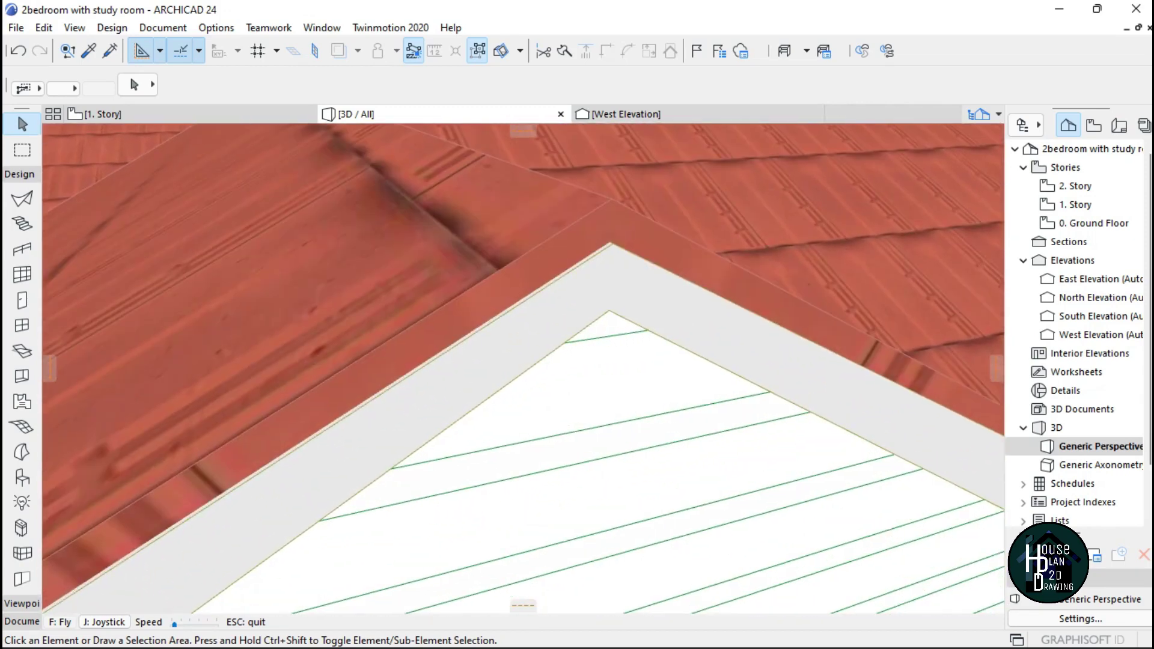
pyautogui.press('Up')
pyautogui.press('Down')
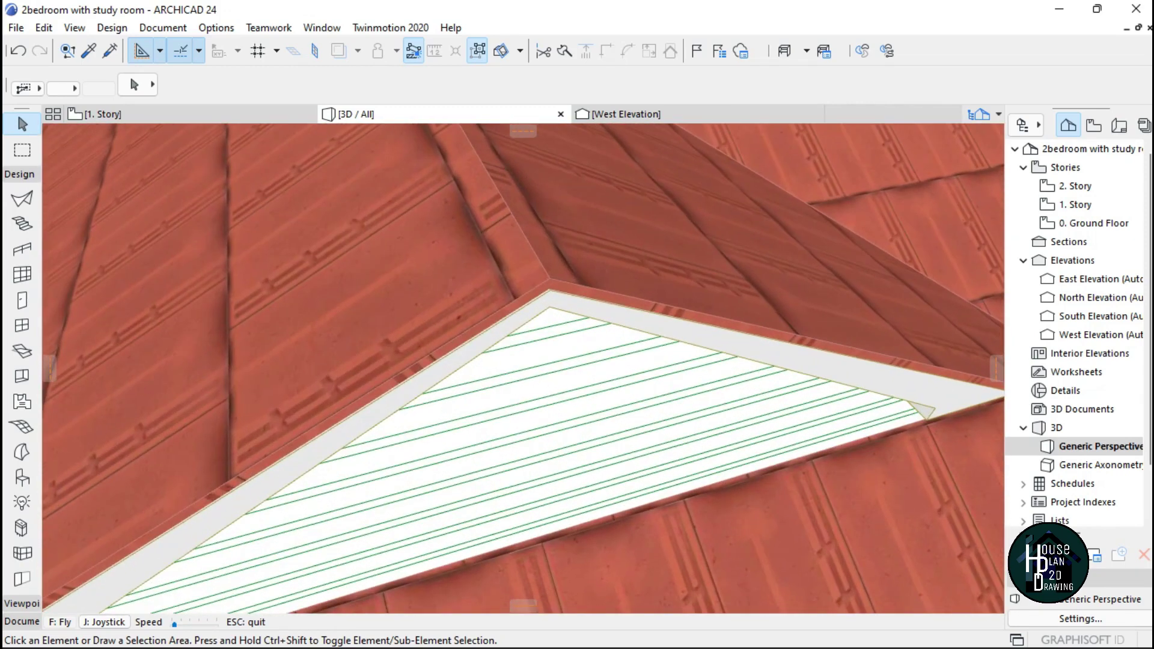
pyautogui.press('Up')
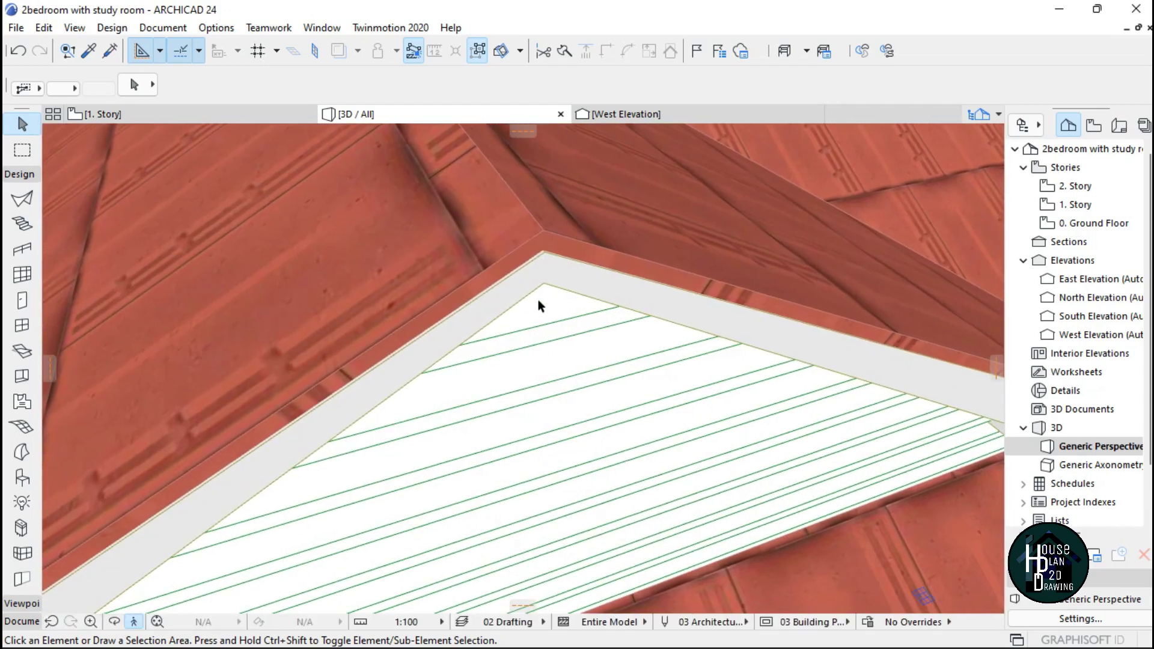
# - Copy the lower front gable's trim Morph to the higher front gable behind it, matching the roof edge peaks
pyautogui.click(550, 274)
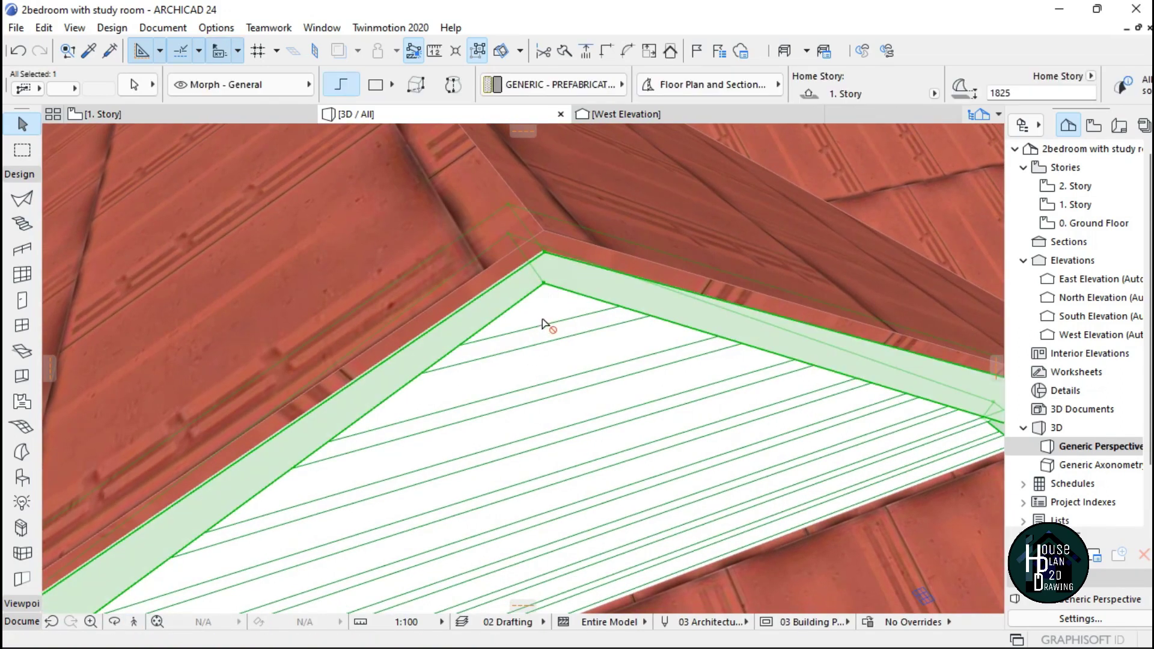
pyautogui.click(544, 231)
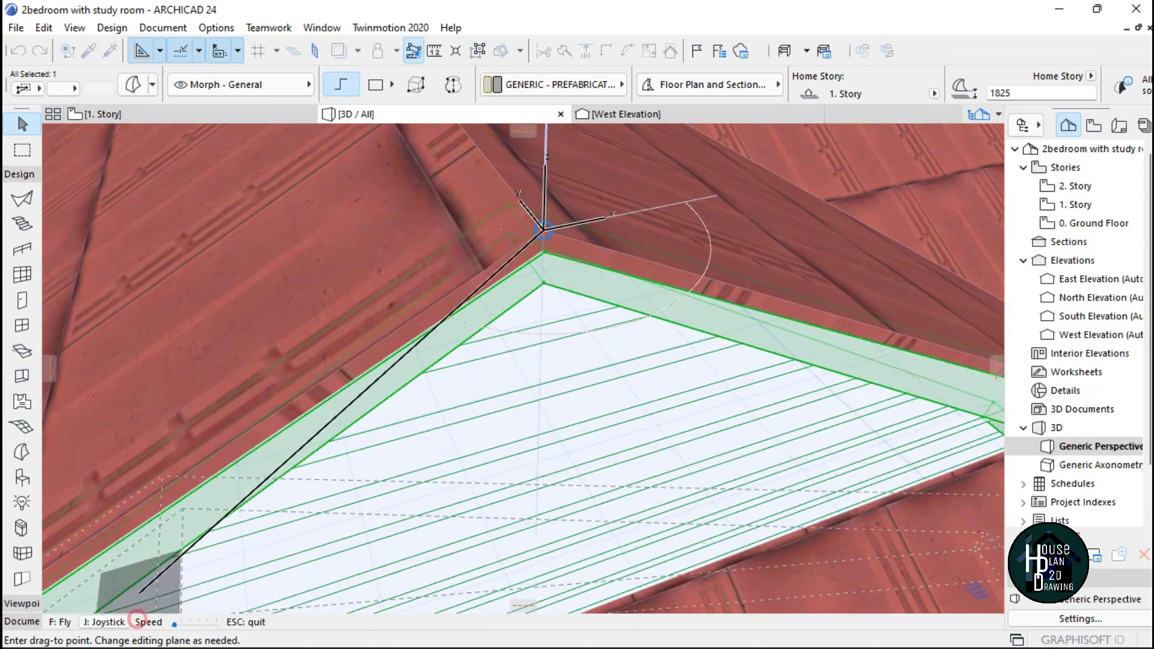
pyautogui.press('Down')
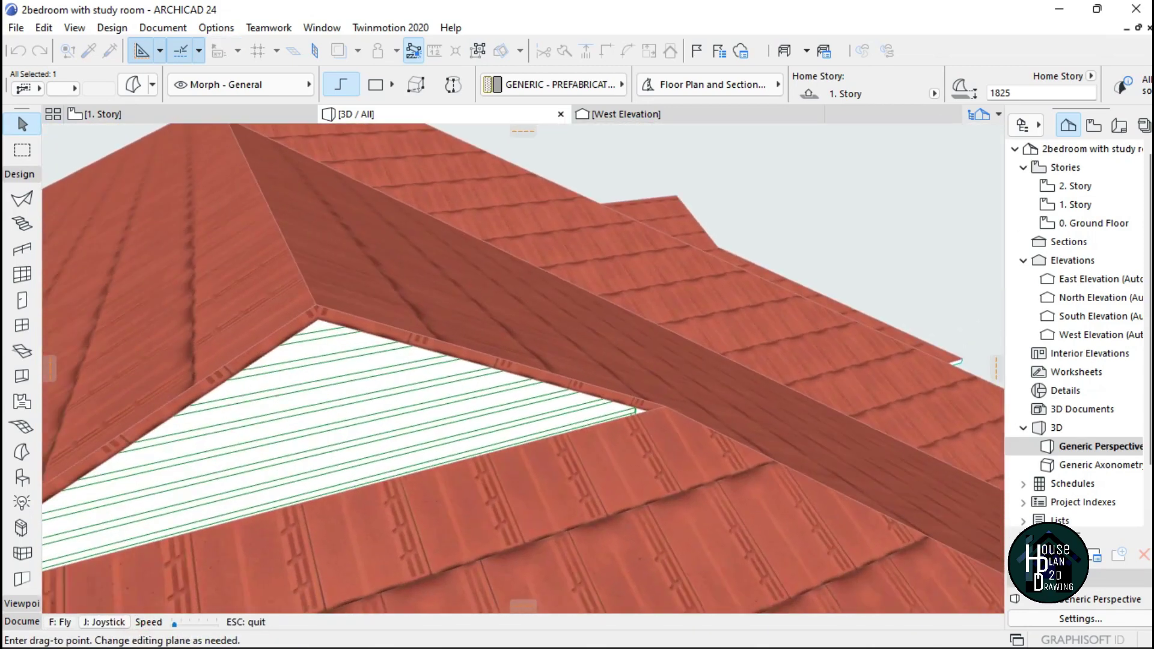
pyautogui.press('Up')
pyautogui.press('Left')
pyautogui.press('Escape')
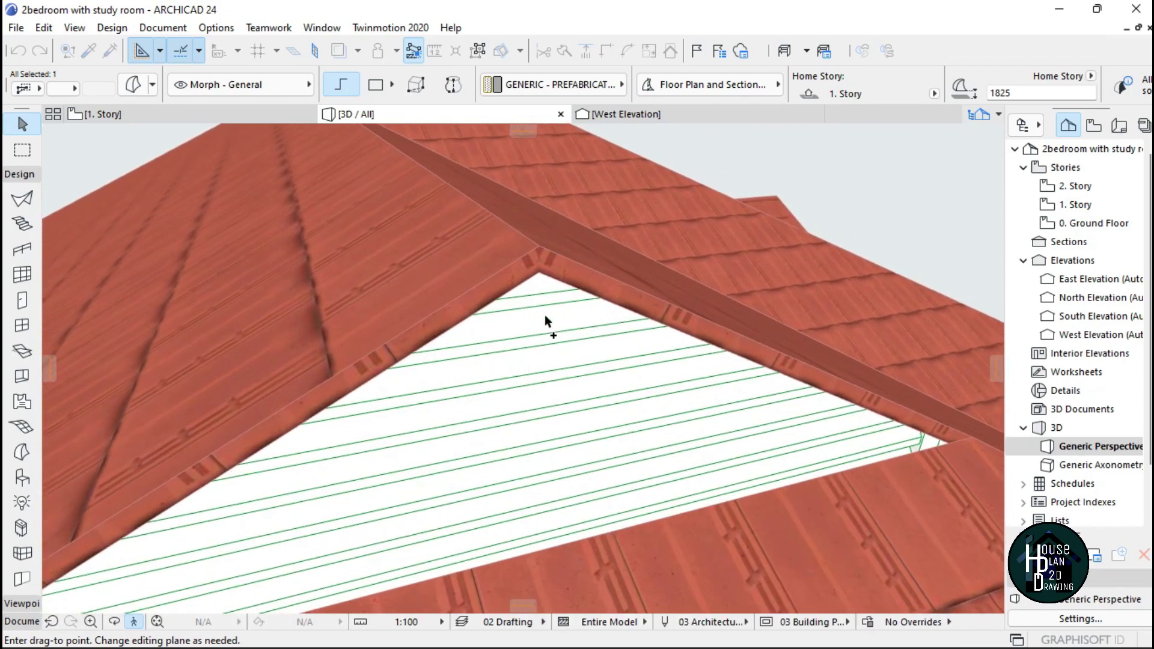
pyautogui.click(542, 247)
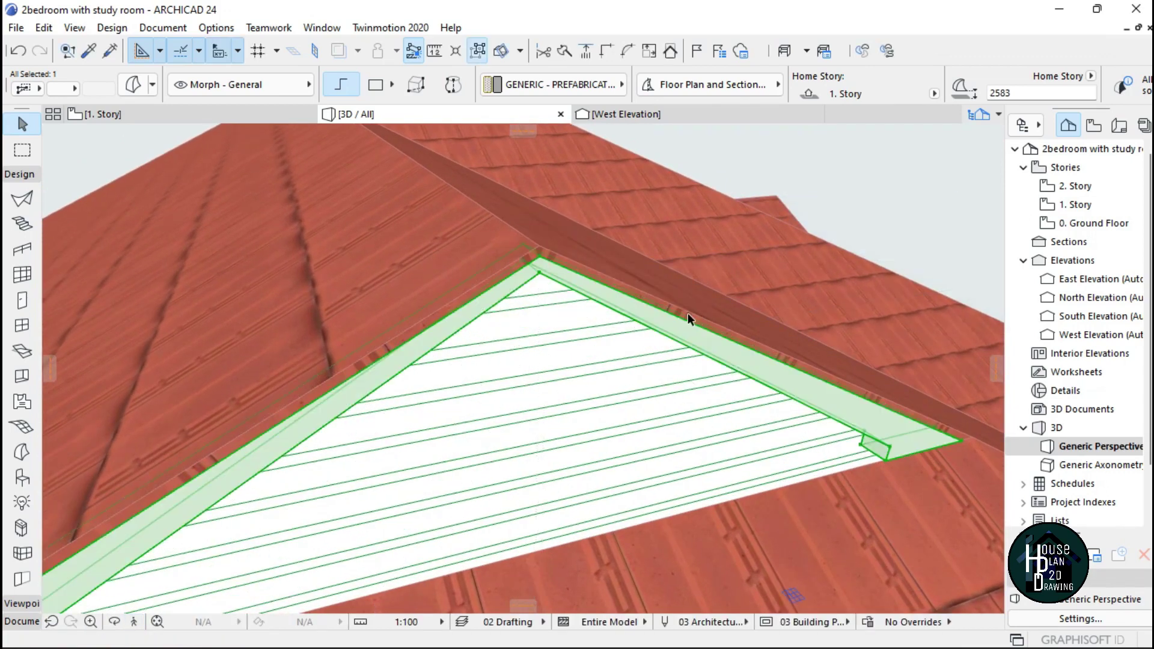
# - Copy the west gable's trim Morph to the east gable in 3D, matching the roof edge peaks
pyautogui.click(134, 623)
pyautogui.press('Down')
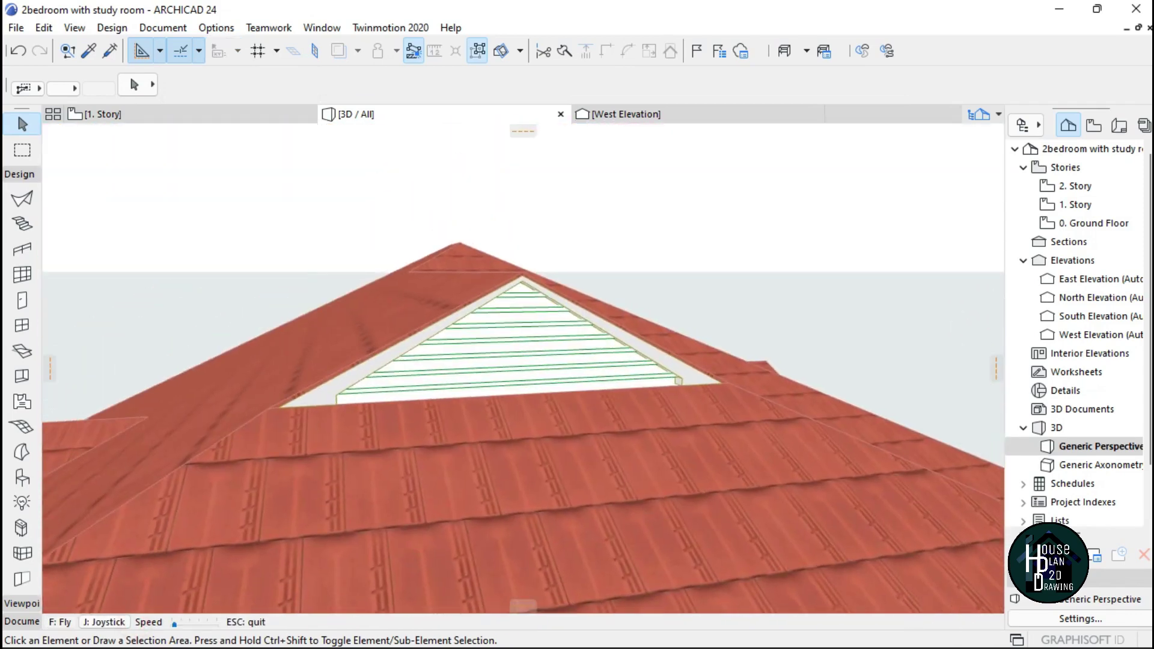
pyautogui.press('Right')
pyautogui.press('Left')
pyautogui.press('Up')
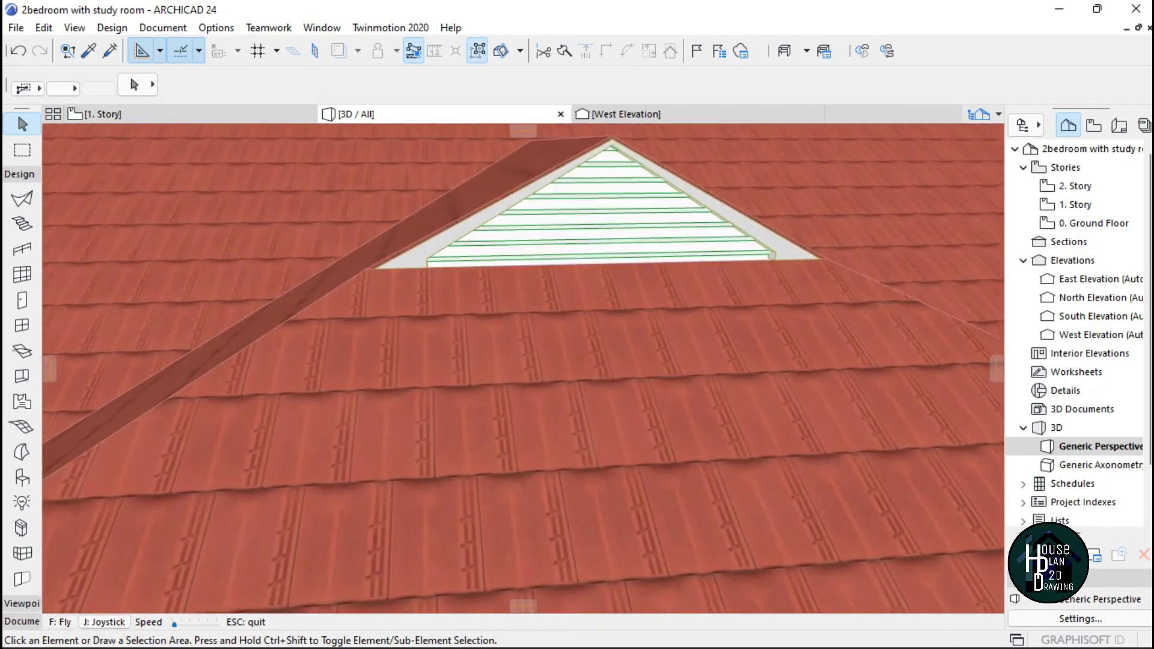
pyautogui.press('Up')
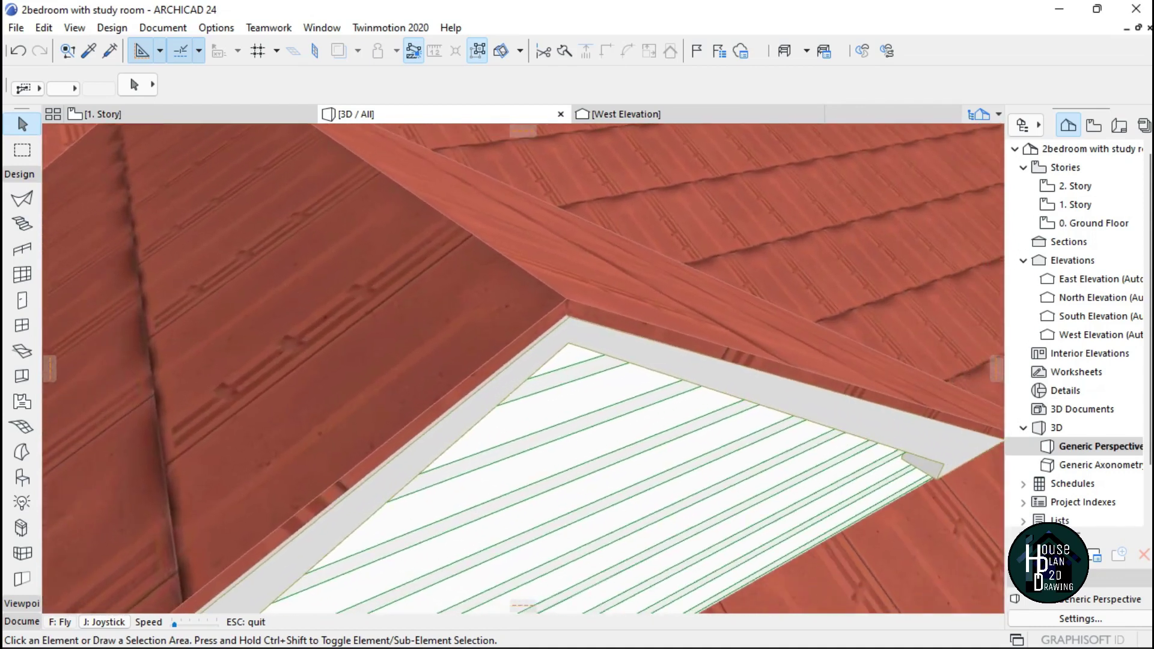
pyautogui.press('Escape')
pyautogui.click(559, 332)
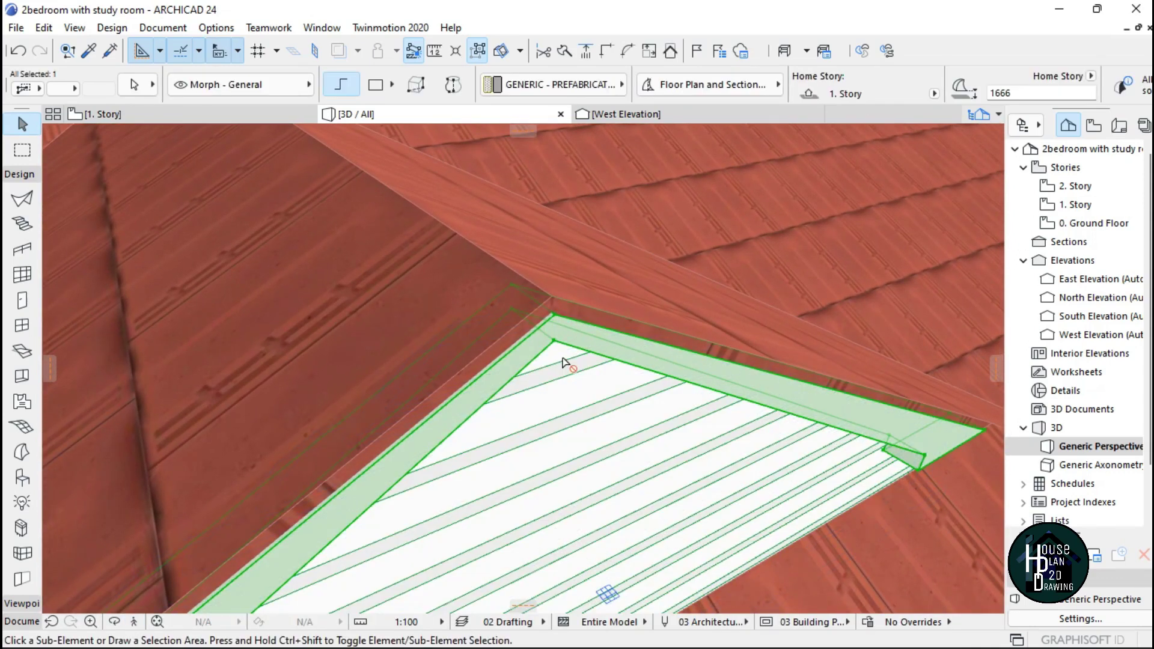
pyautogui.click(553, 299)
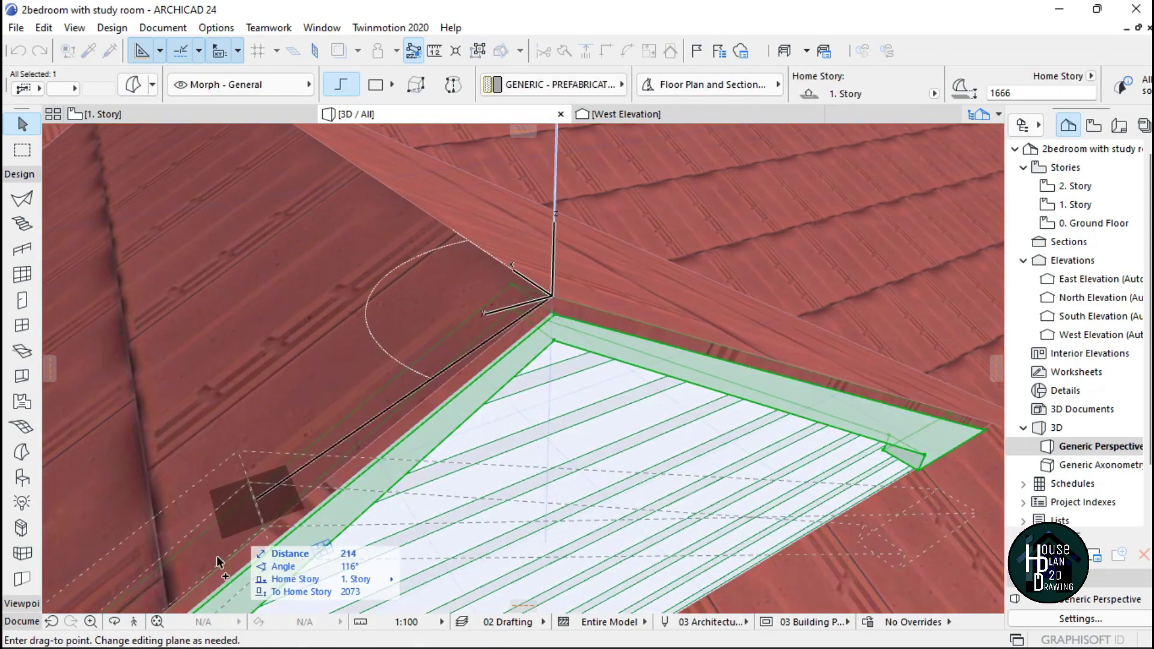
pyautogui.press('Up')
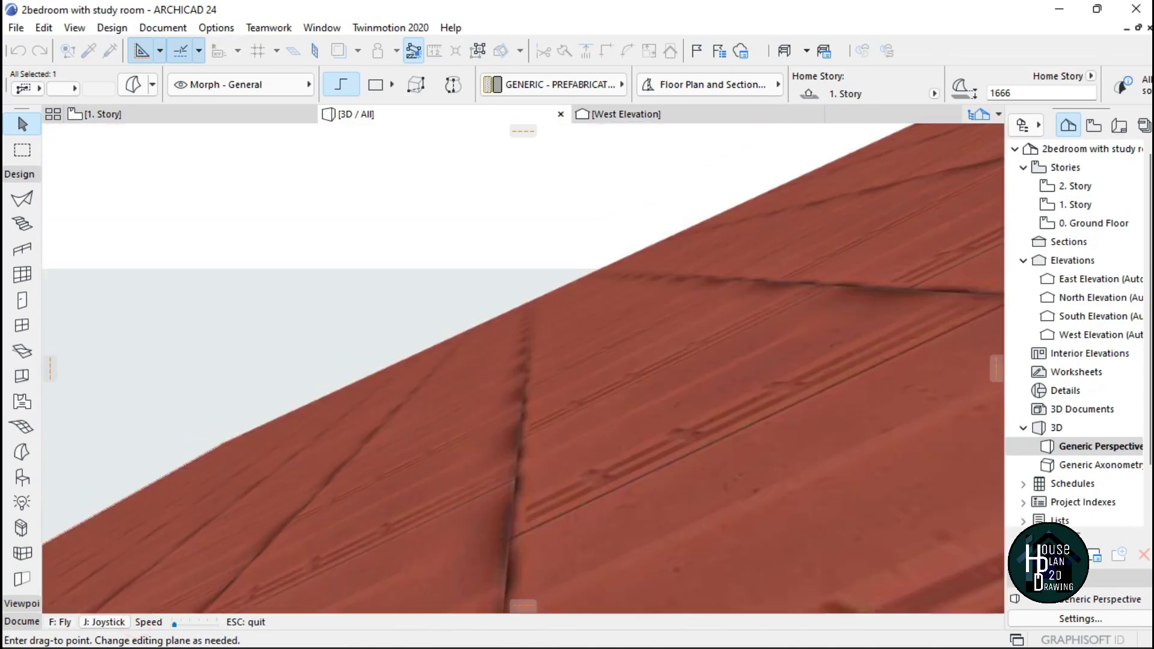
pyautogui.press('Up')
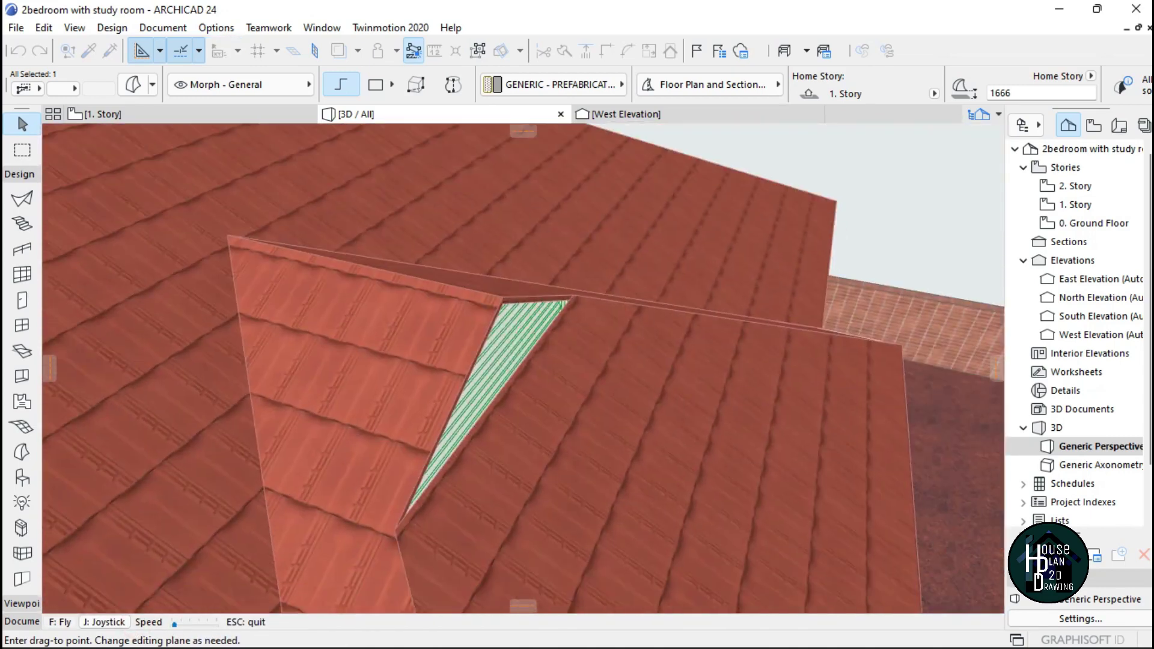
pyautogui.press('Down')
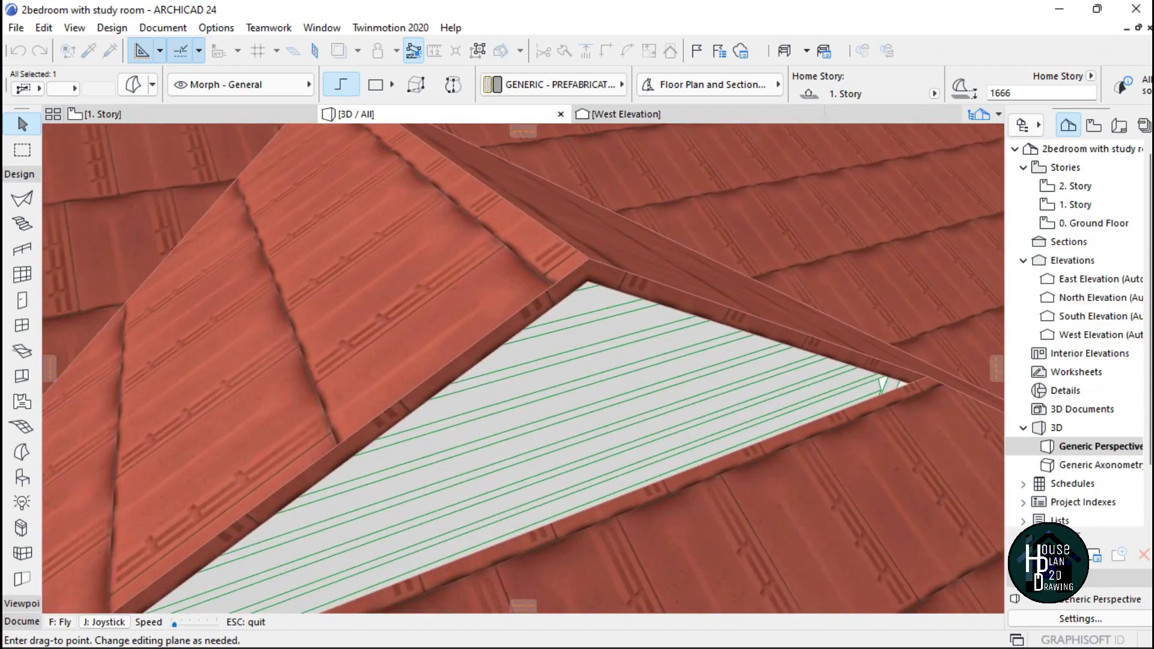
pyautogui.press('Up')
pyautogui.press('Escape')
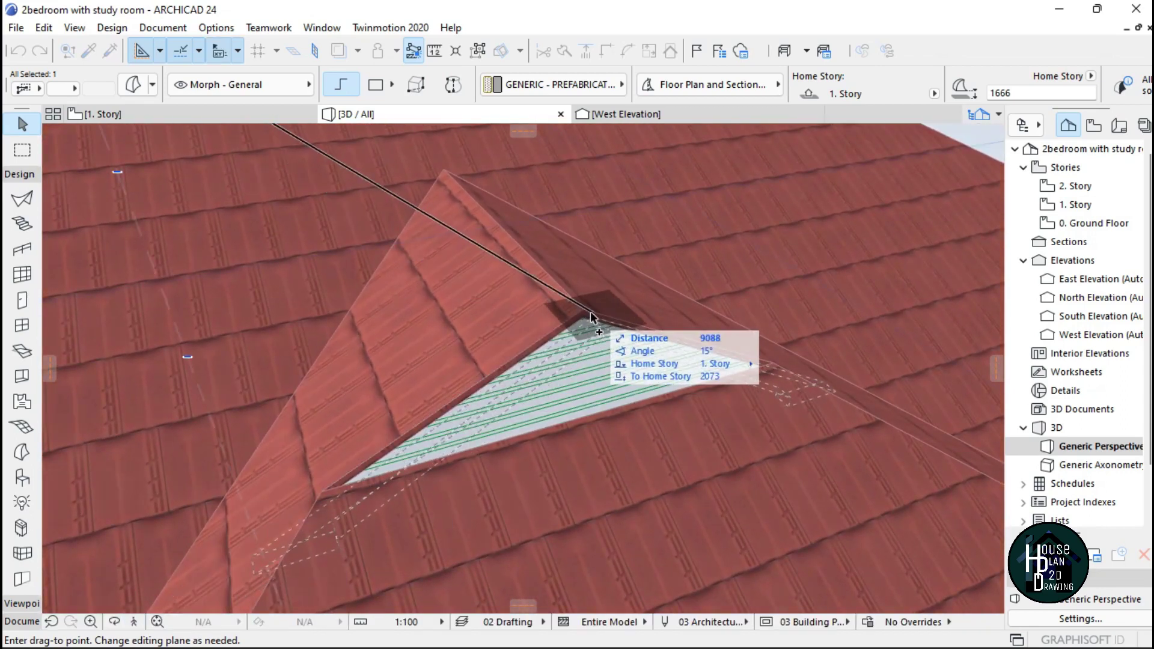
pyautogui.click(582, 313)
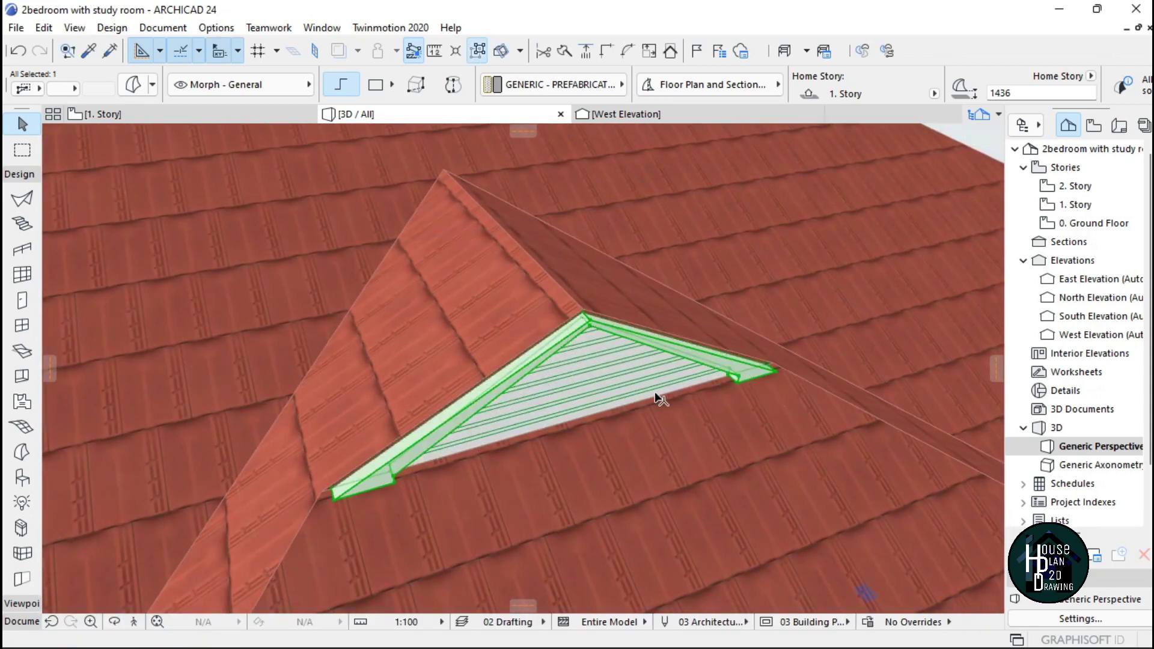
pyautogui.press('Escape')
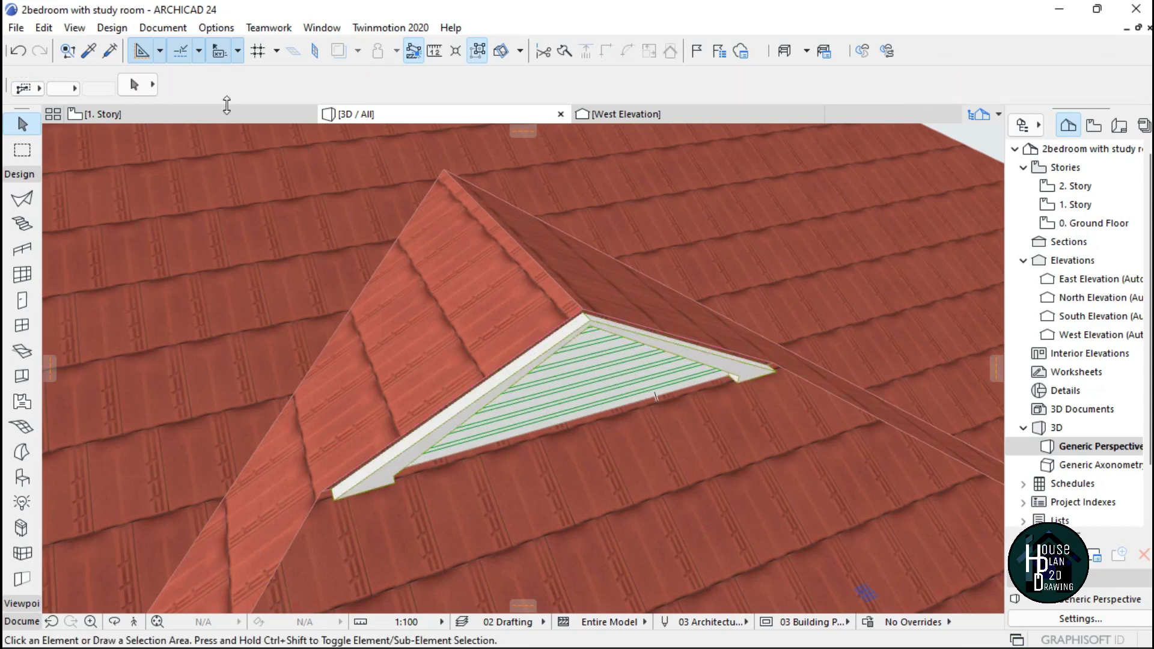
# - In the 1. Story plan, move the east gable trim Morph horizontally inward toward the louver so it sits under the roof edge
pyautogui.click(210, 120)
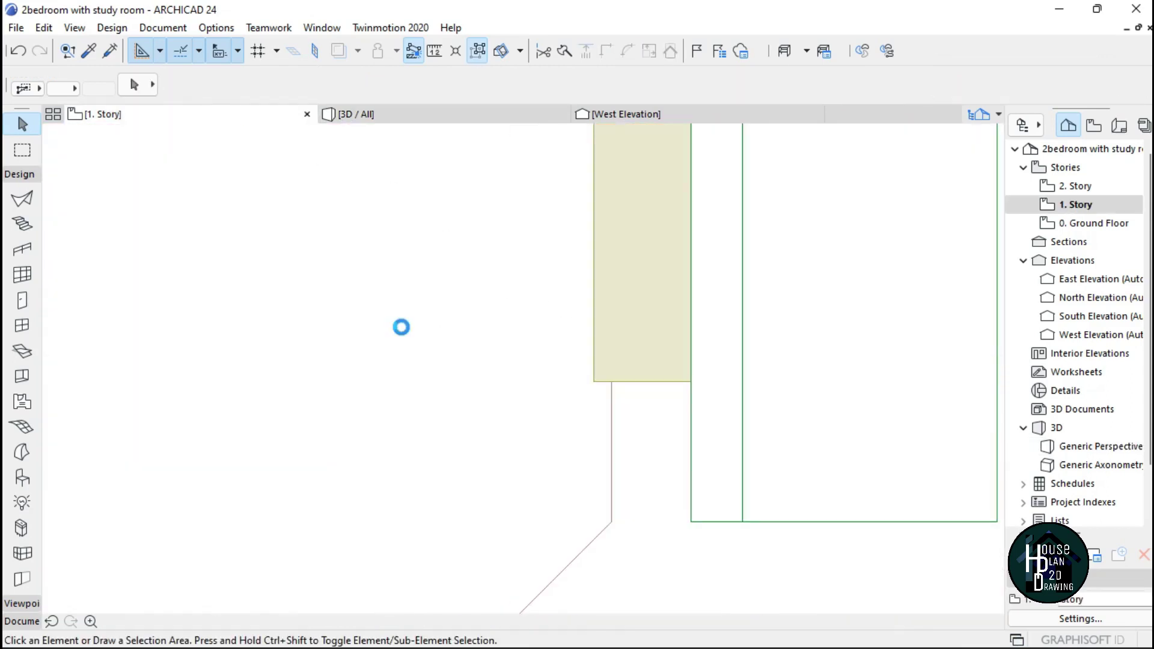
pyautogui.scroll(5, 399, 324)
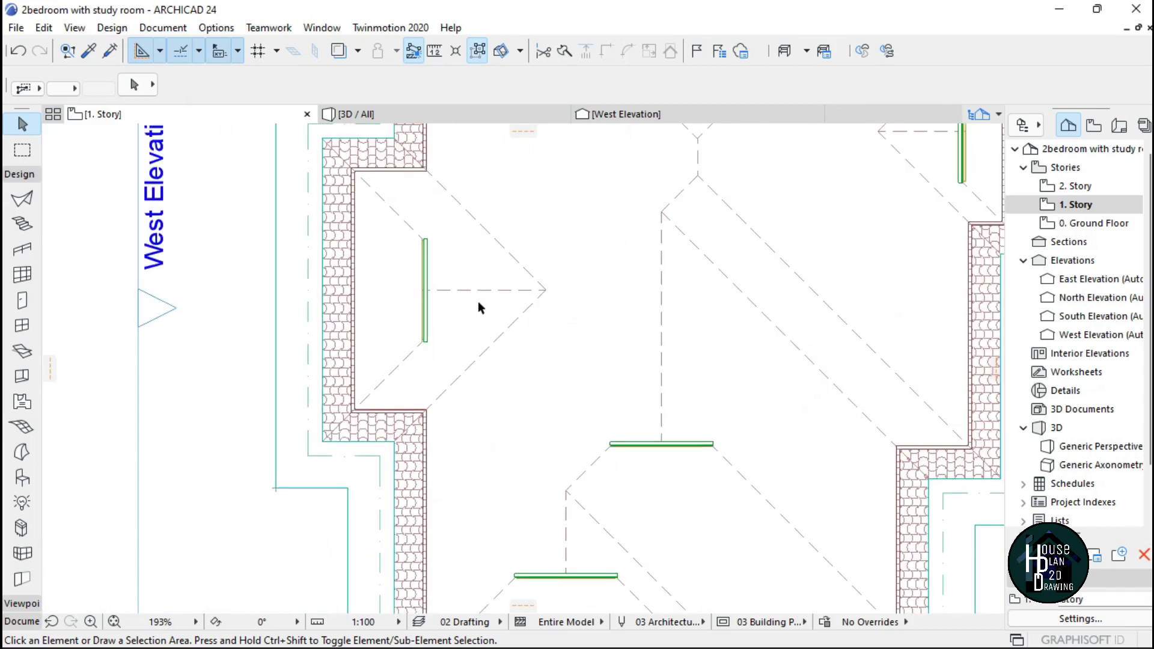
pyautogui.scroll(-5, 478, 301)
pyautogui.scroll(15, 709, 258)
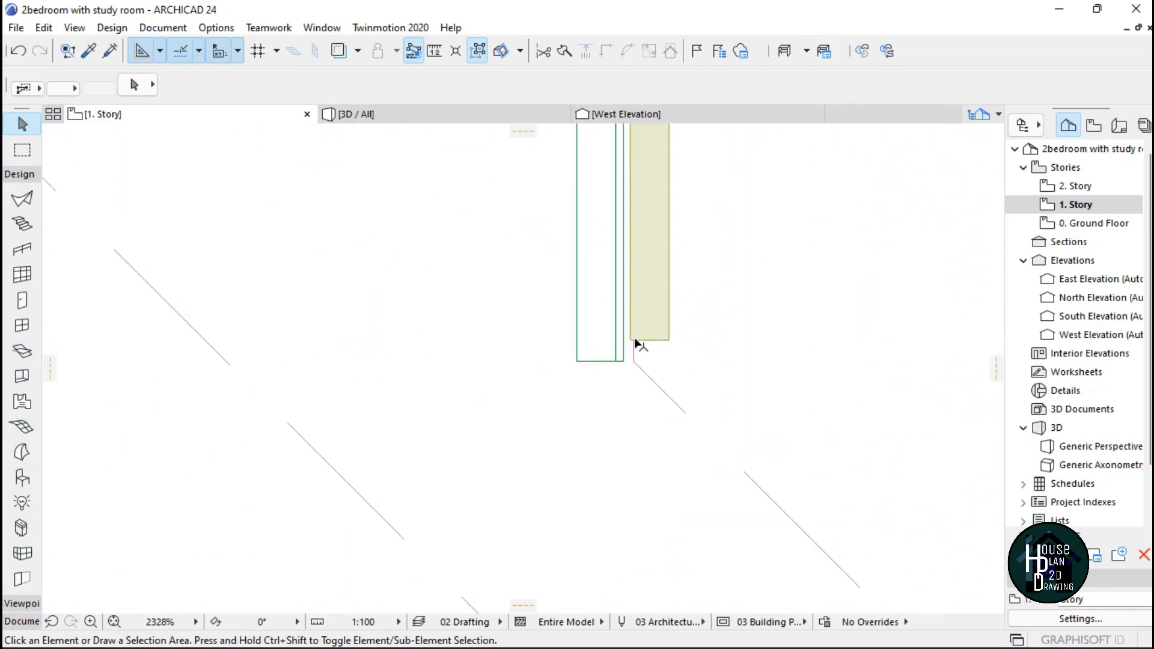
pyautogui.scroll(8, 634, 339)
pyautogui.click(669, 291)
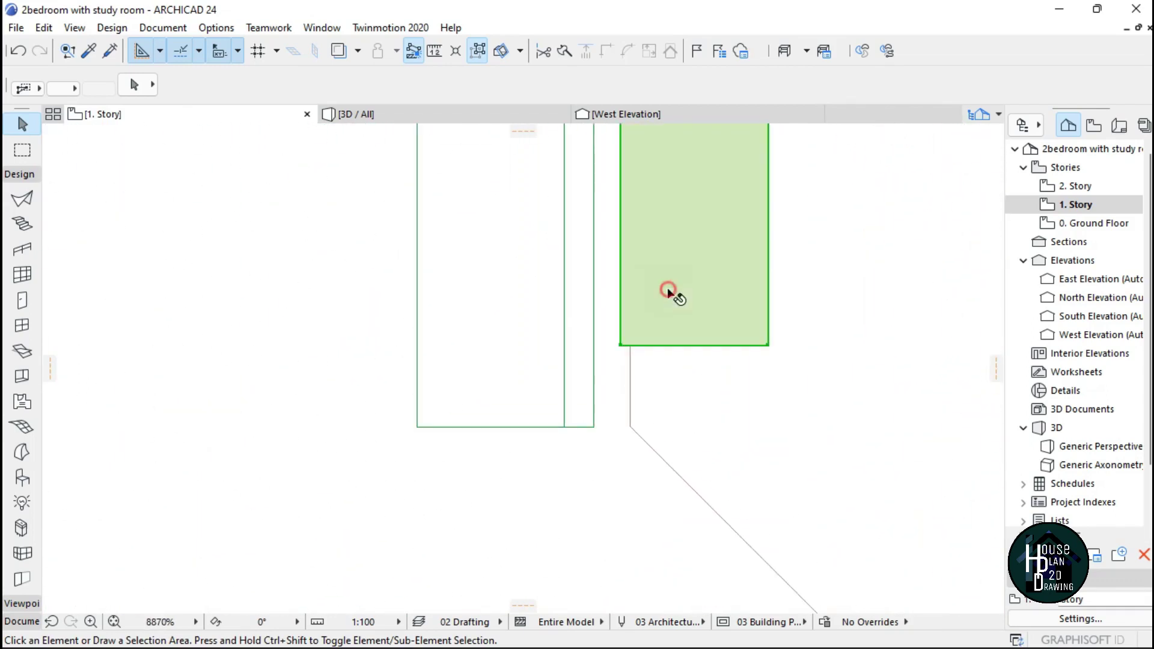
pyautogui.click(643, 347)
pyautogui.click(777, 366)
# - Check the moved east gable trim in 3D, looking at how it fits between the louver and the roof edge
pyautogui.click(417, 115)
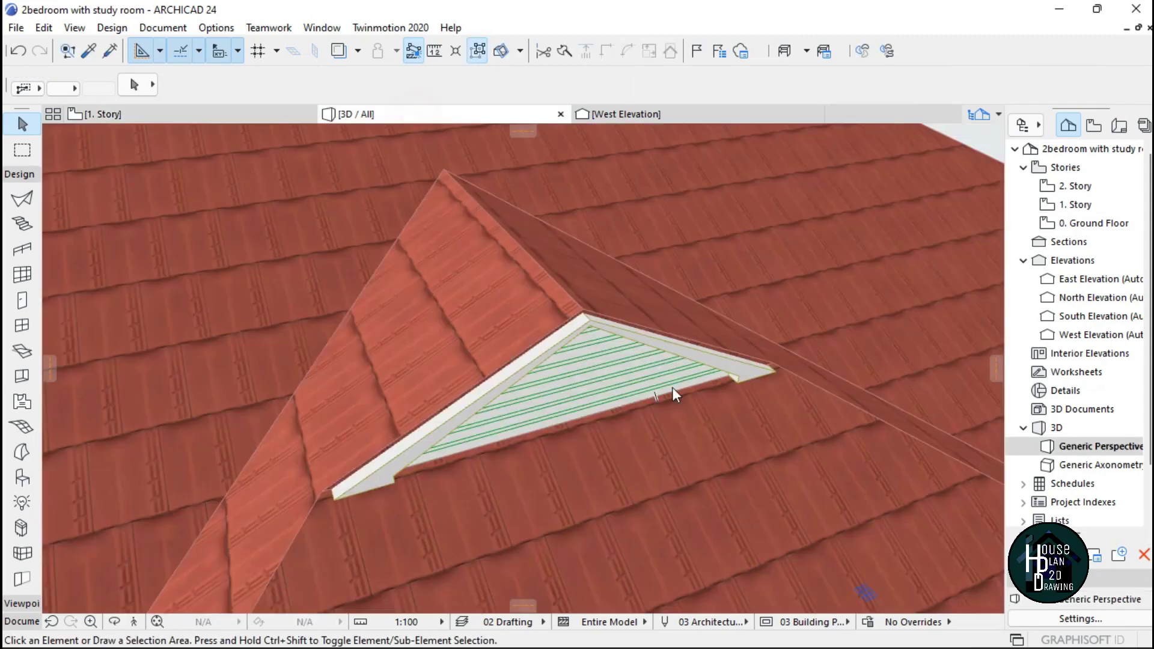
pyautogui.click(135, 622)
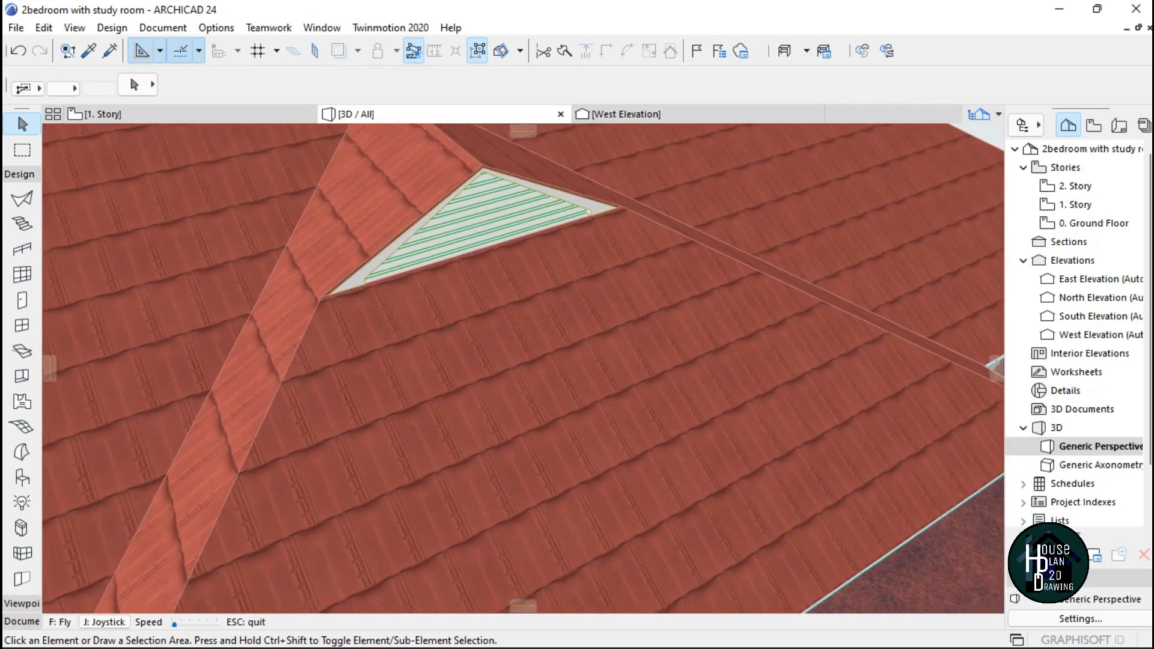
pyautogui.press('Up')
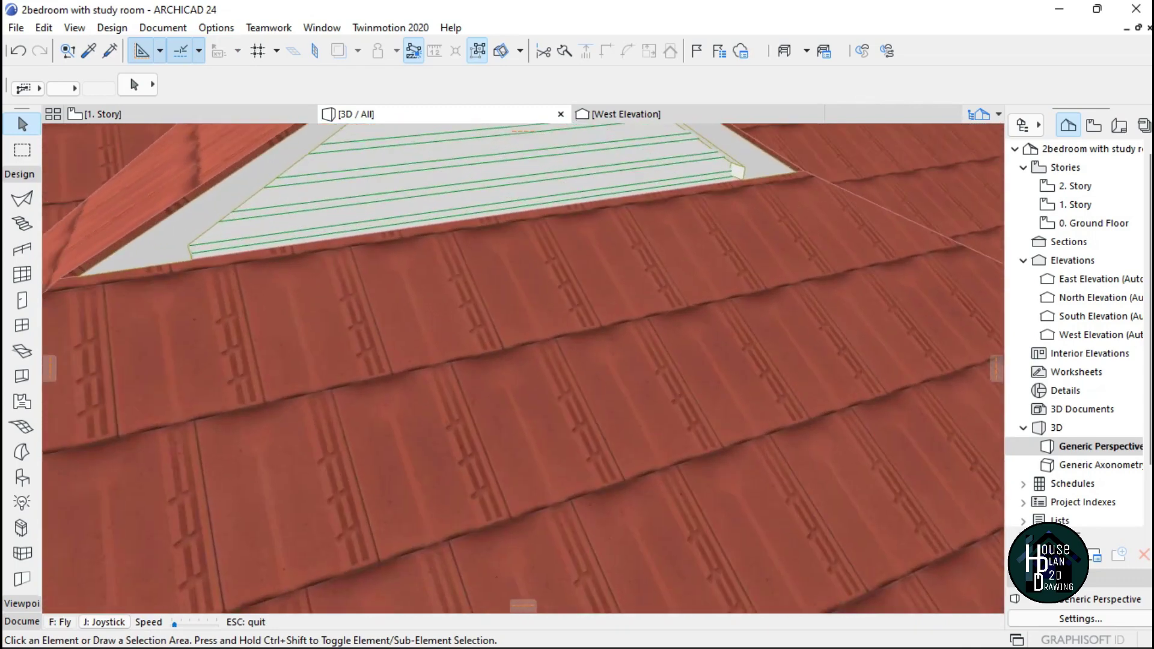
pyautogui.press('Right')
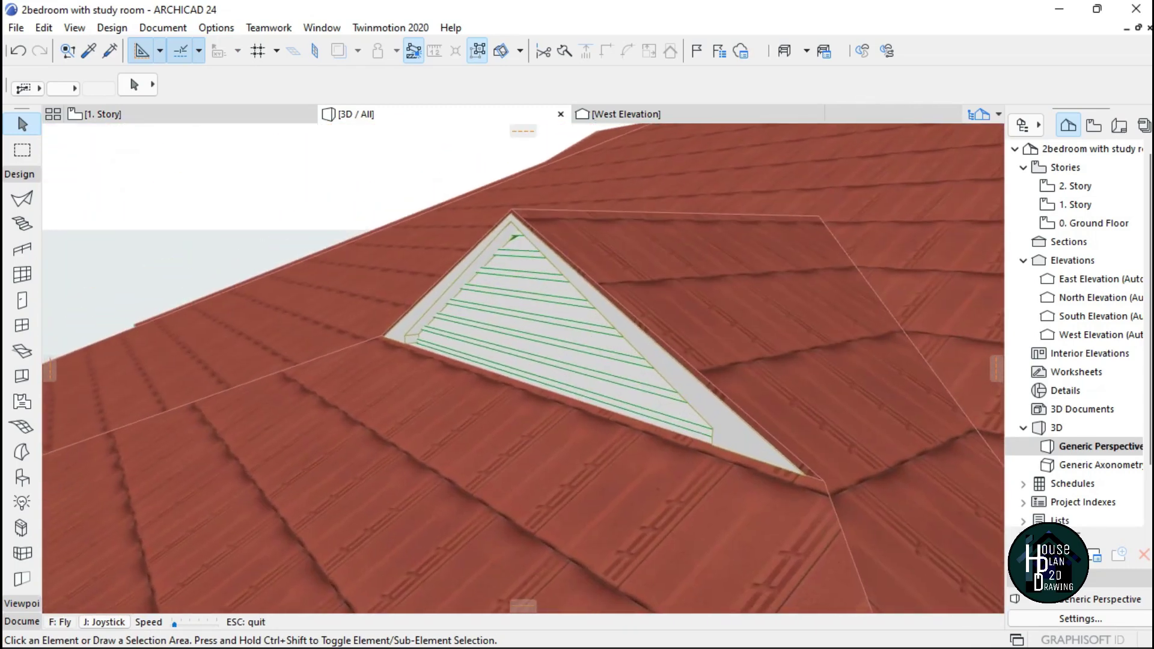
# - Walk around the whole house in 3D to review the tiled roof and all its trimmed gables
pyautogui.press('Down')
pyautogui.press('Down')
pyautogui.press('Left')
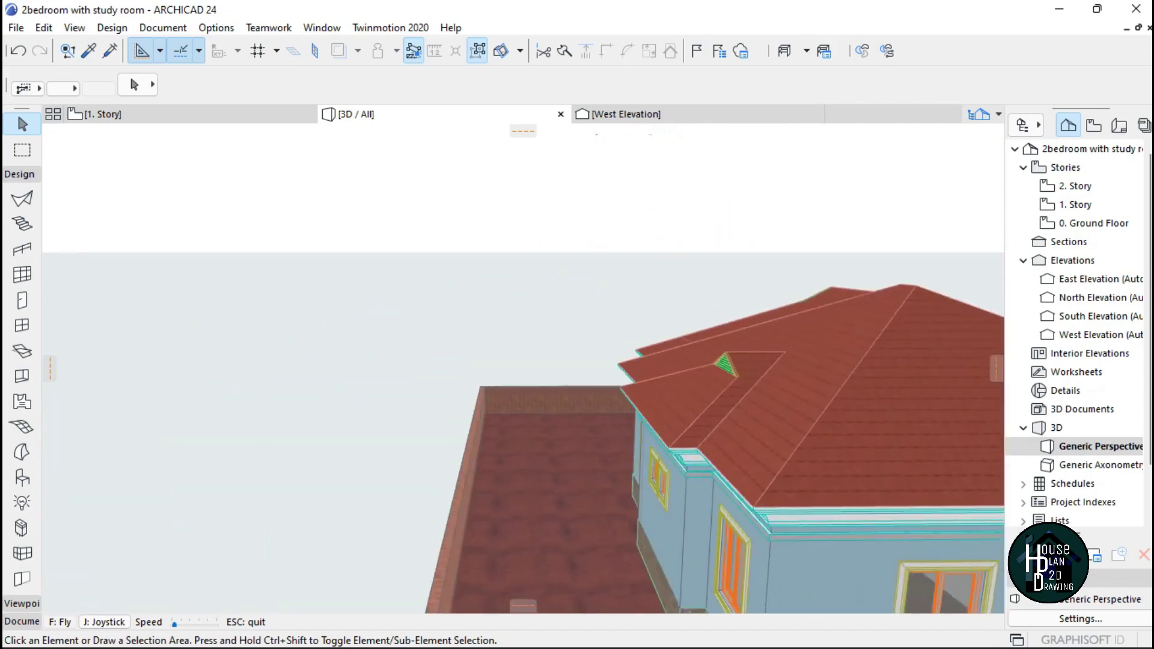
pyautogui.press('Up')
pyautogui.press('Right')
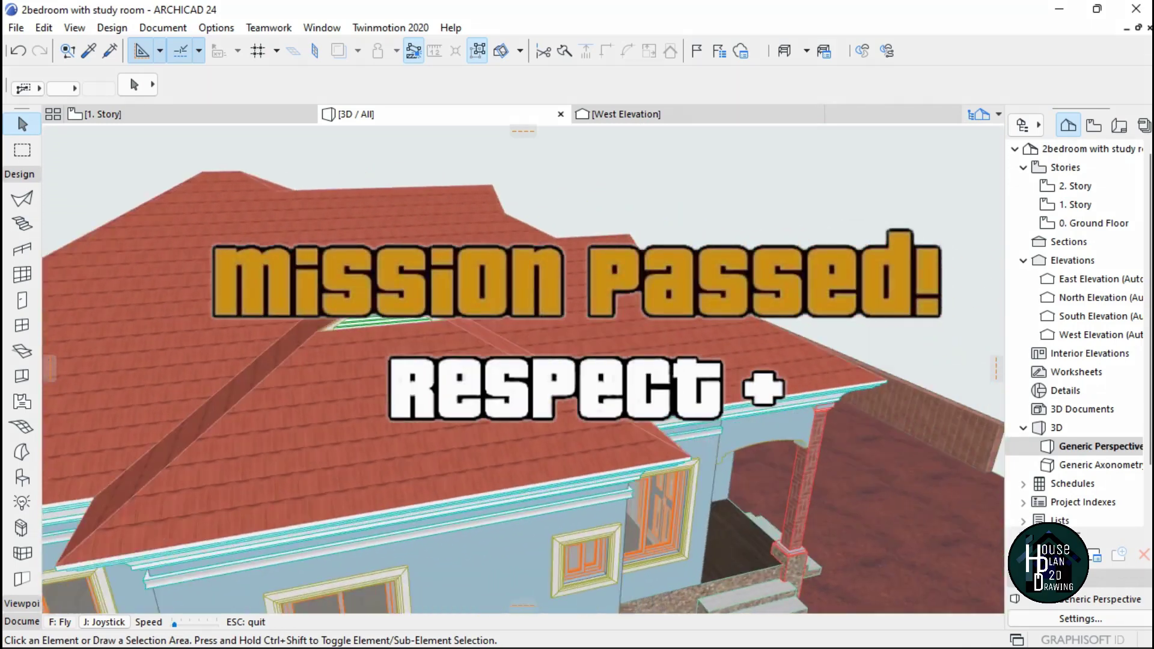
pyautogui.press('Down')
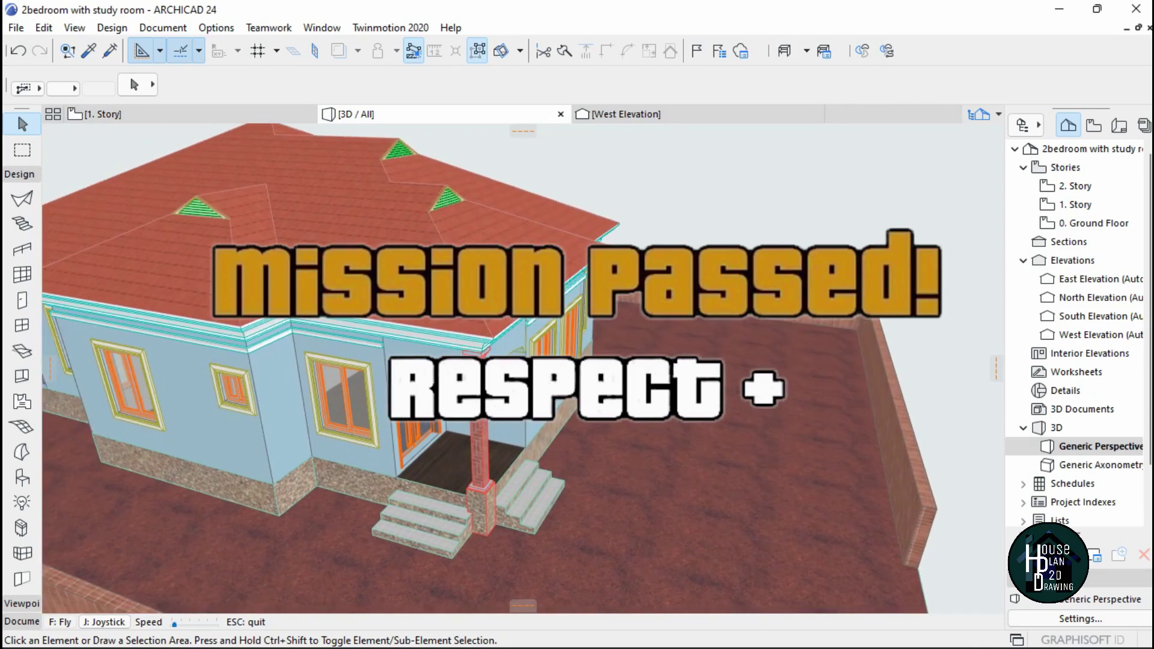
pyautogui.press('Up')
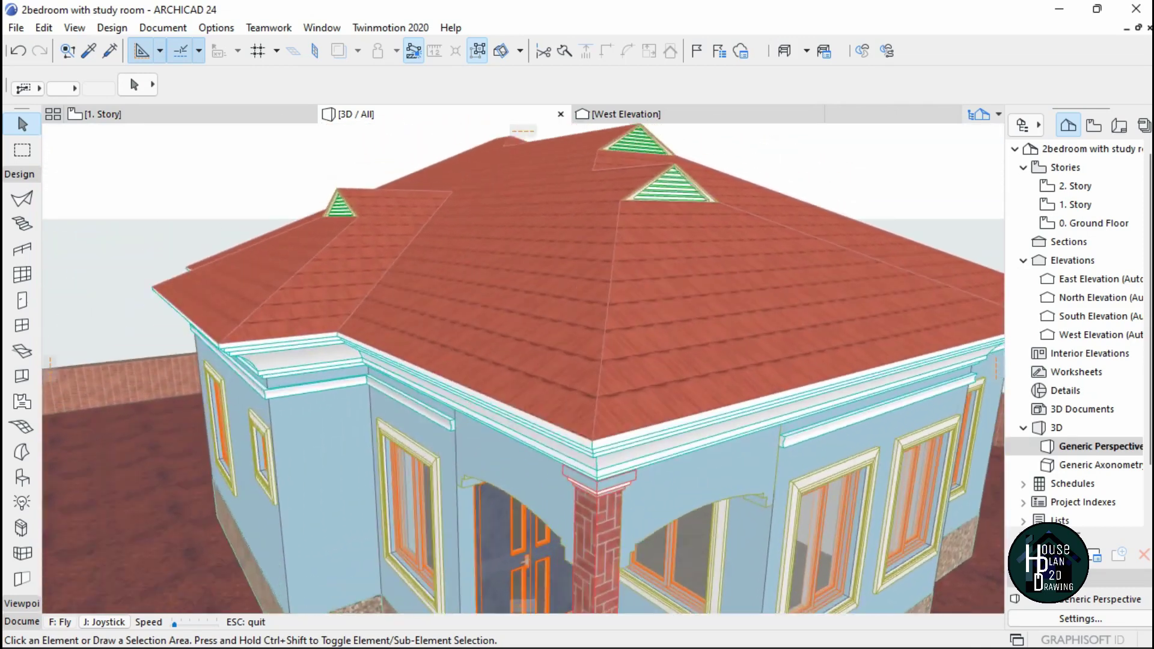
pyautogui.press('Down')
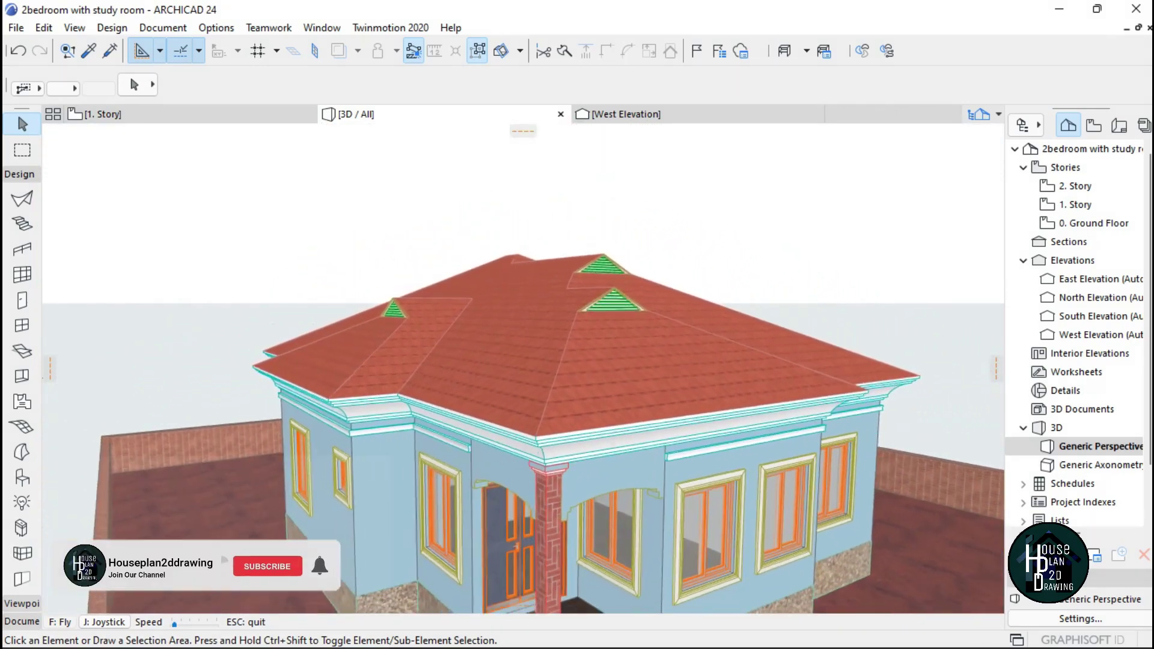